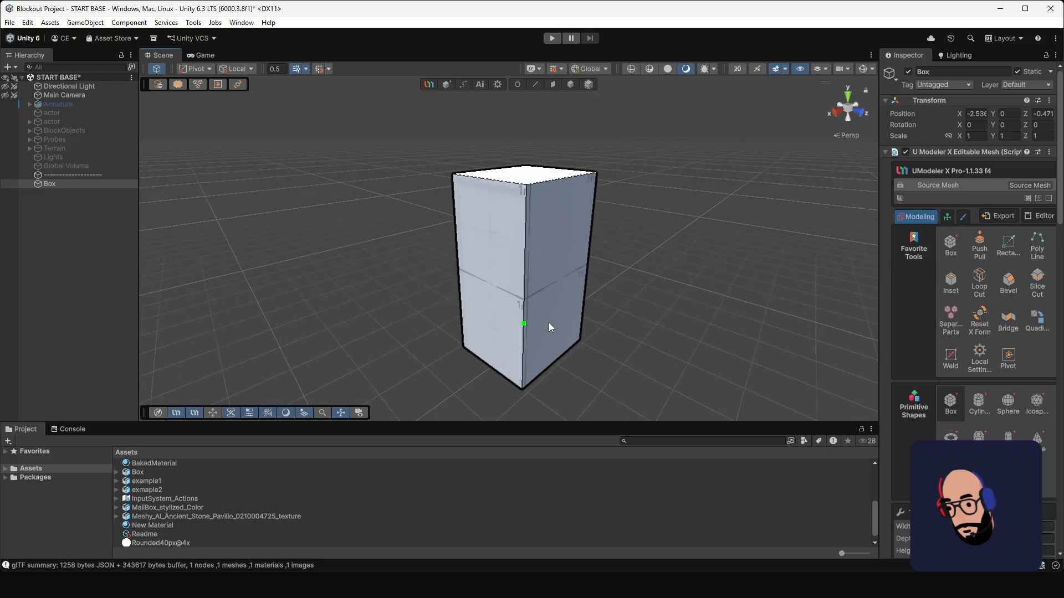
Step: Create a new UModeler X object and draw a long, low box on the ground beside the tall post
{"action": "scroll", "coordinate": [521, 273], "scroll_direction": "down", "scroll_amount": 8}
{"action": "middle_click_drag", "start_coordinate": [562, 281], "coordinate": [555, 320]}
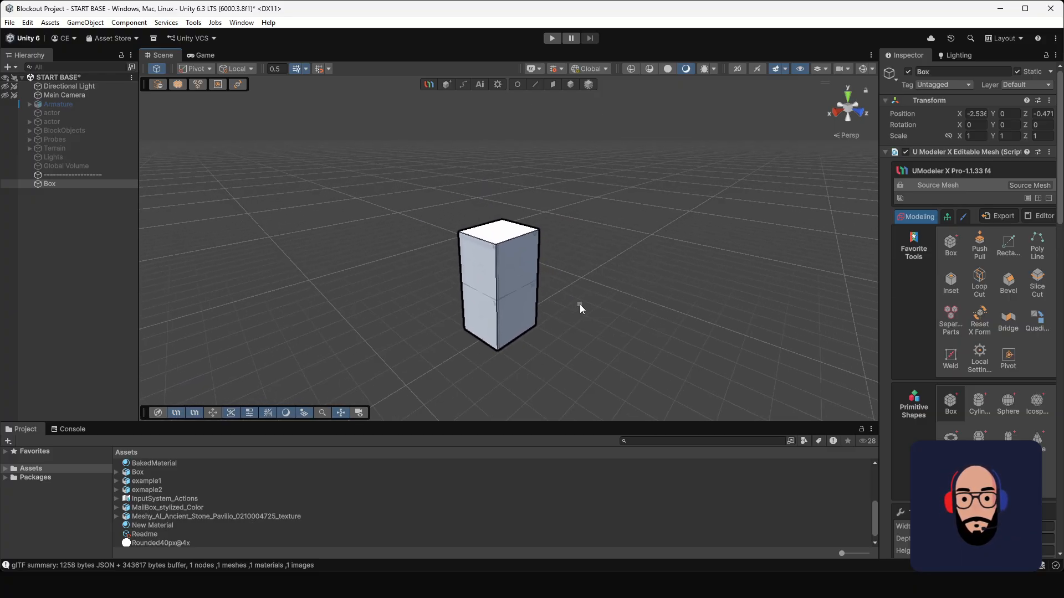
{"action": "left_click_drag", "start_coordinate": [593, 285], "coordinate": [532, 316], "text": "alt"}
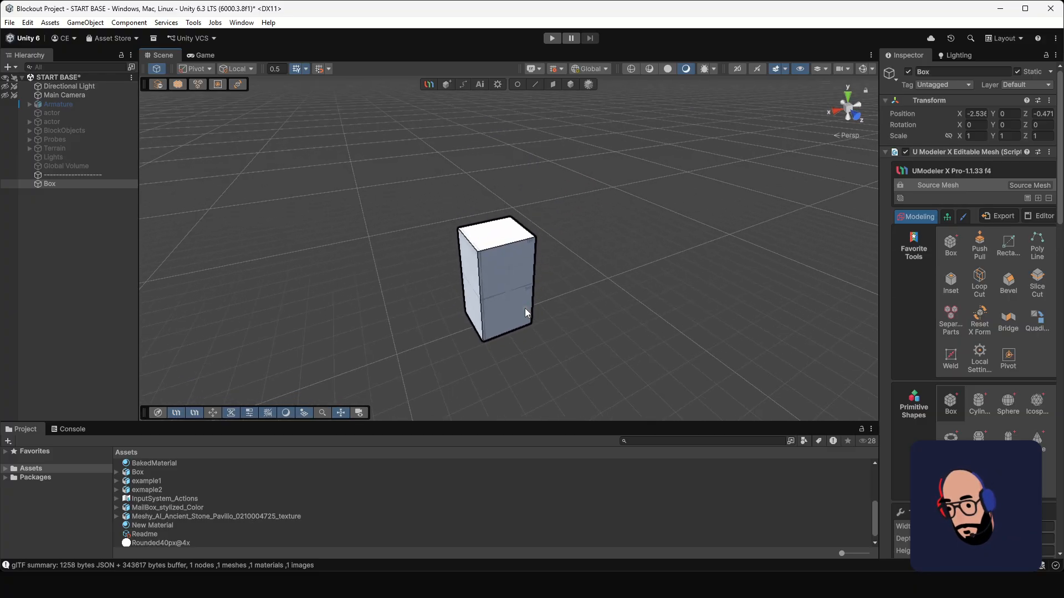
{"action": "left_click", "coordinate": [480, 99]}
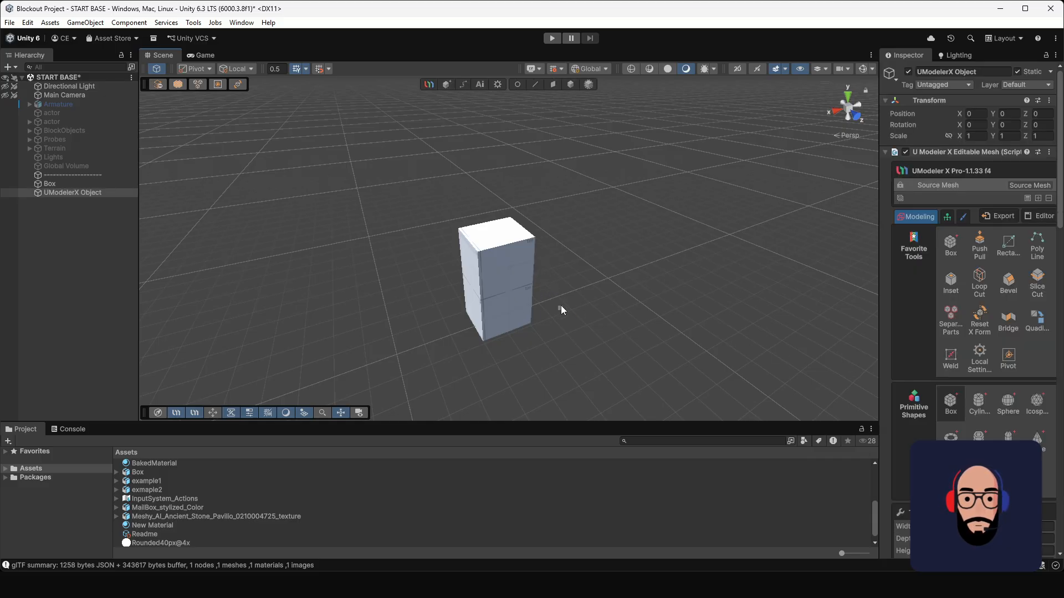
{"action": "left_click_drag", "start_coordinate": [561, 306], "coordinate": [639, 340], "text": "alt"}
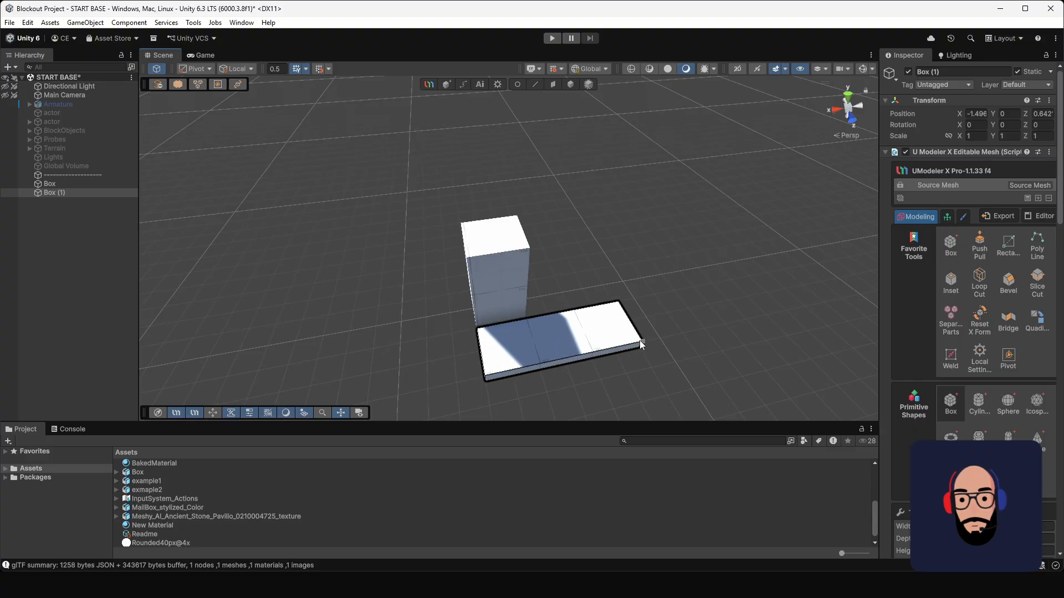
Step: Move the long box onto the top of the post at about X -0.52, Y 1.91, Z -0.53
{"action": "left_click", "coordinate": [570, 84]}
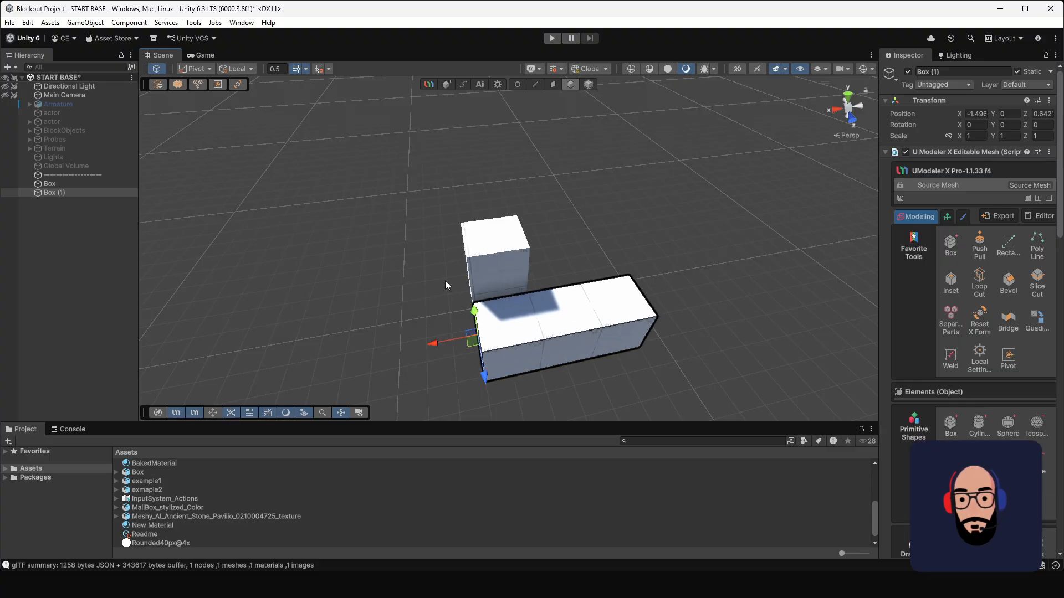
{"action": "left_click_drag", "start_coordinate": [444, 280], "coordinate": [591, 271], "text": "alt"}
{"action": "left_click_drag", "start_coordinate": [529, 320], "coordinate": [547, 236]}
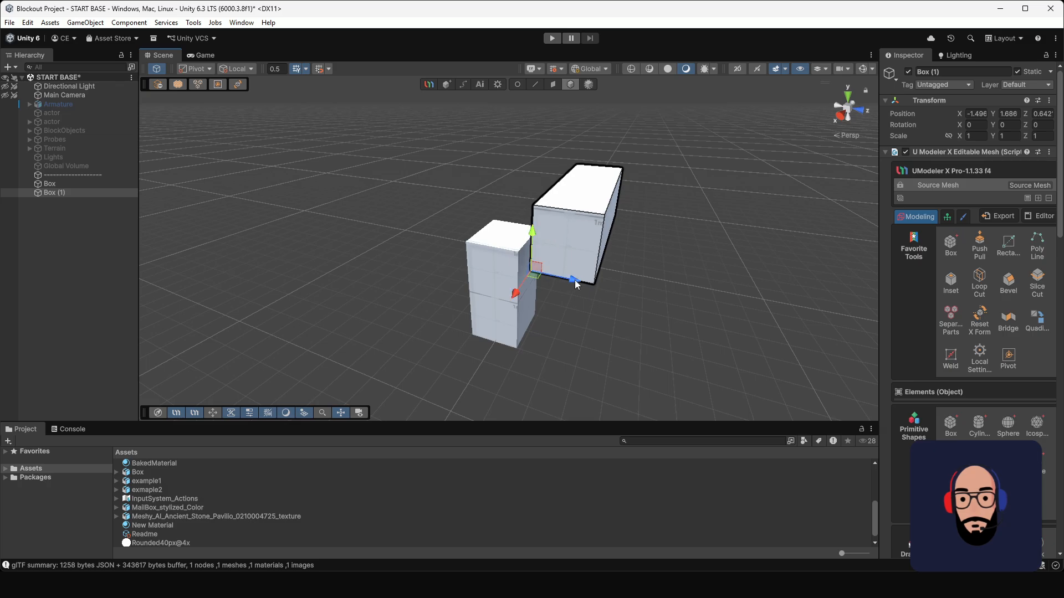
{"action": "left_click_drag", "start_coordinate": [574, 281], "coordinate": [506, 266]}
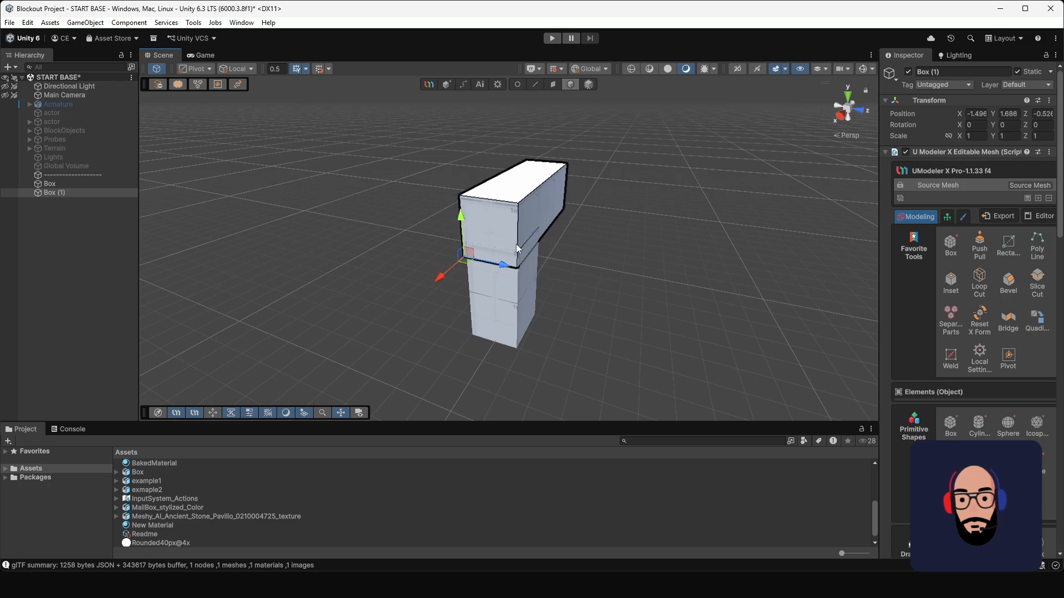
{"action": "left_click_drag", "start_coordinate": [441, 276], "coordinate": [547, 95]}
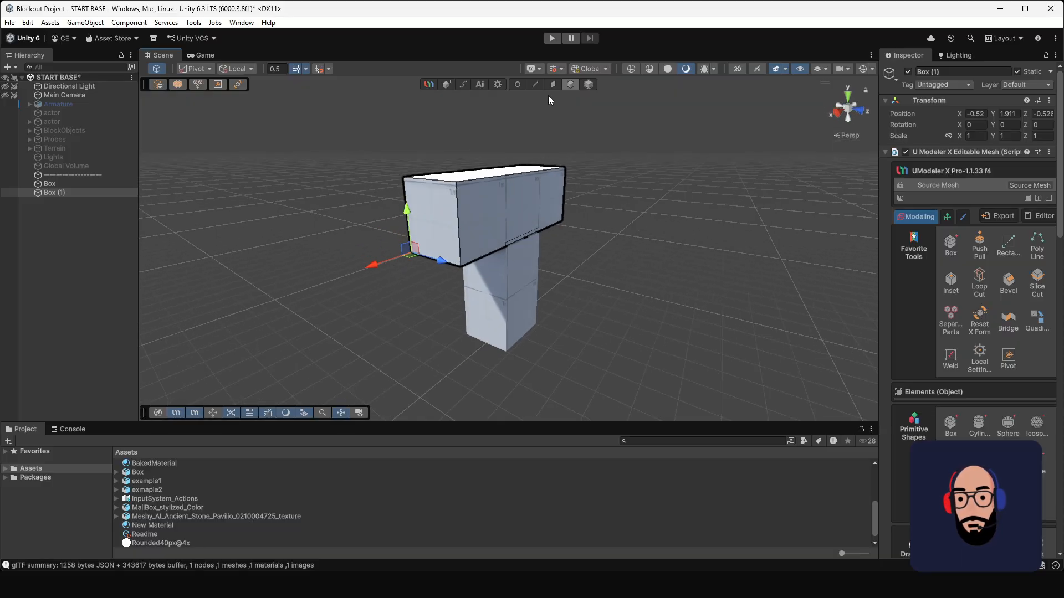
Step: Lower the top face of the long box to turn it into a thin slab
{"action": "left_click", "coordinate": [552, 86]}
{"action": "left_click", "coordinate": [484, 174]}
{"action": "left_click_drag", "start_coordinate": [500, 131], "coordinate": [480, 220]}
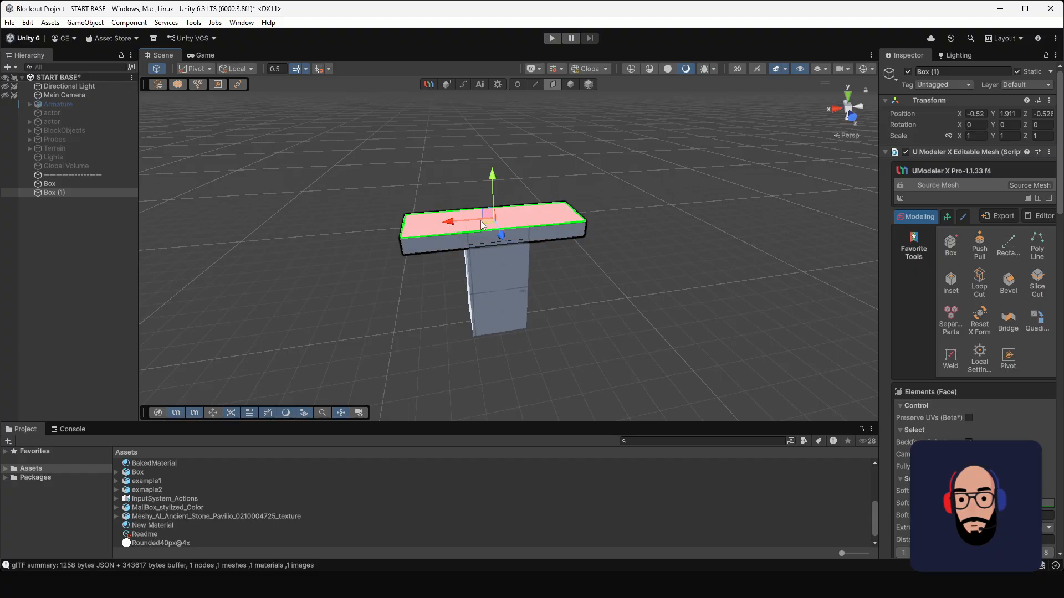
Step: Fine-tune the whole slab's placement on the post to about X -0.54, Y 1.98
{"action": "left_click", "coordinate": [570, 86]}
{"action": "left_click_drag", "start_coordinate": [402, 192], "coordinate": [408, 197]}
{"action": "left_click_drag", "start_coordinate": [363, 227], "coordinate": [364, 227]}
{"action": "left_click_drag", "start_coordinate": [413, 260], "coordinate": [500, 268], "text": "alt"}
Step: Inspect the post and the slab as separate objects, checking each one's components and how they meet
{"action": "left_click", "coordinate": [501, 267]}
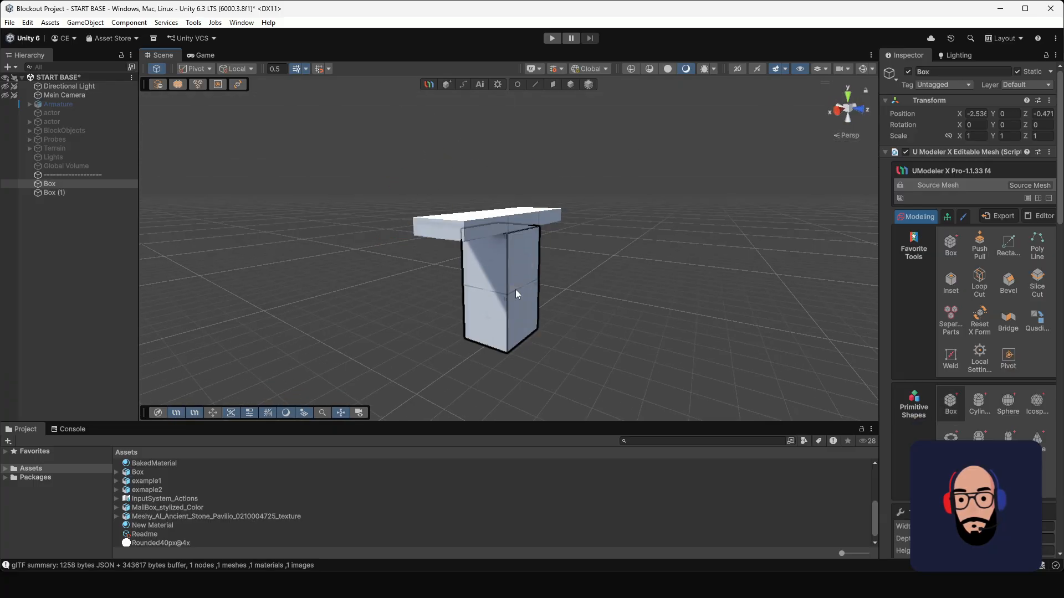
{"action": "left_click", "coordinate": [570, 85]}
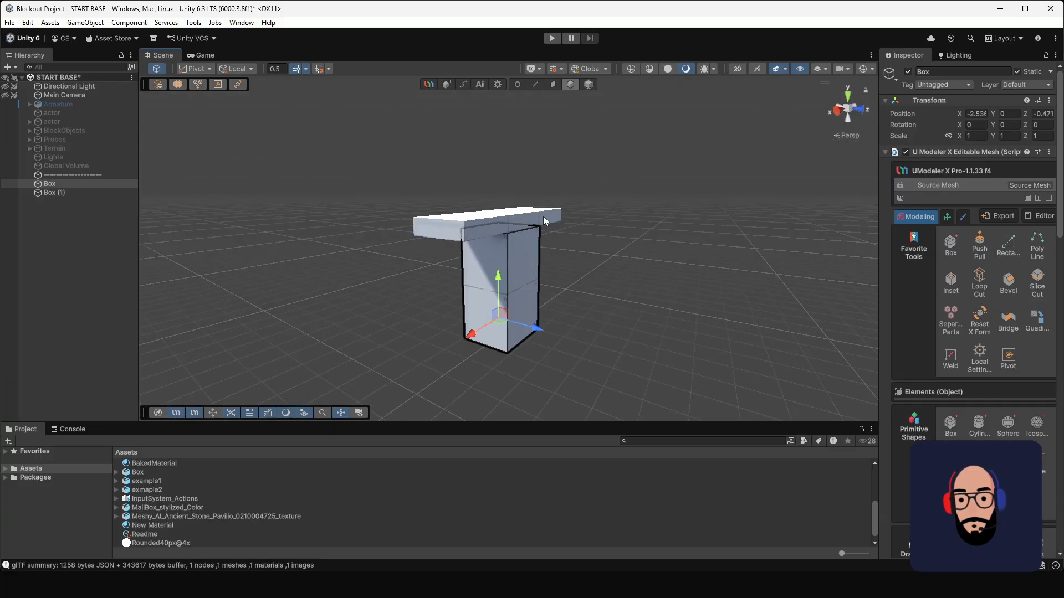
{"action": "left_click", "coordinate": [403, 228]}
{"action": "mouse_move", "coordinate": [404, 229]}
{"action": "left_mouse_down", "text": "alt"}
{"action": "mouse_move", "coordinate": [656, 231]}
{"action": "mouse_move", "coordinate": [384, 239]}
{"action": "mouse_move", "coordinate": [394, 240]}
{"action": "left_mouse_up", "text": "alt"}
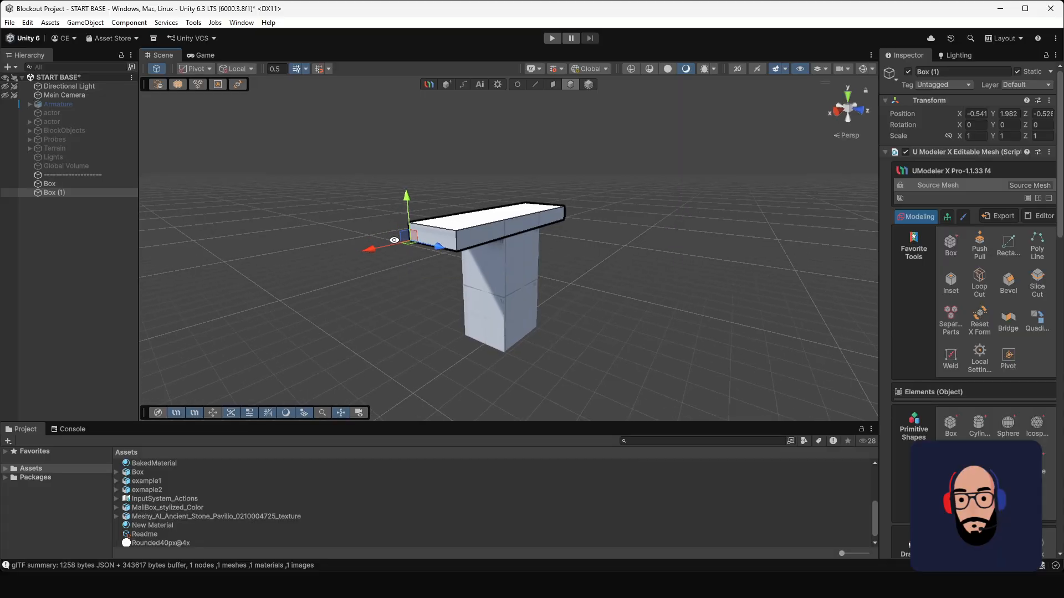
{"action": "scroll", "coordinate": [968, 336], "scroll_direction": "down", "scroll_amount": 12}
{"action": "scroll", "coordinate": [967, 335], "scroll_direction": "down", "scroll_amount": 10}
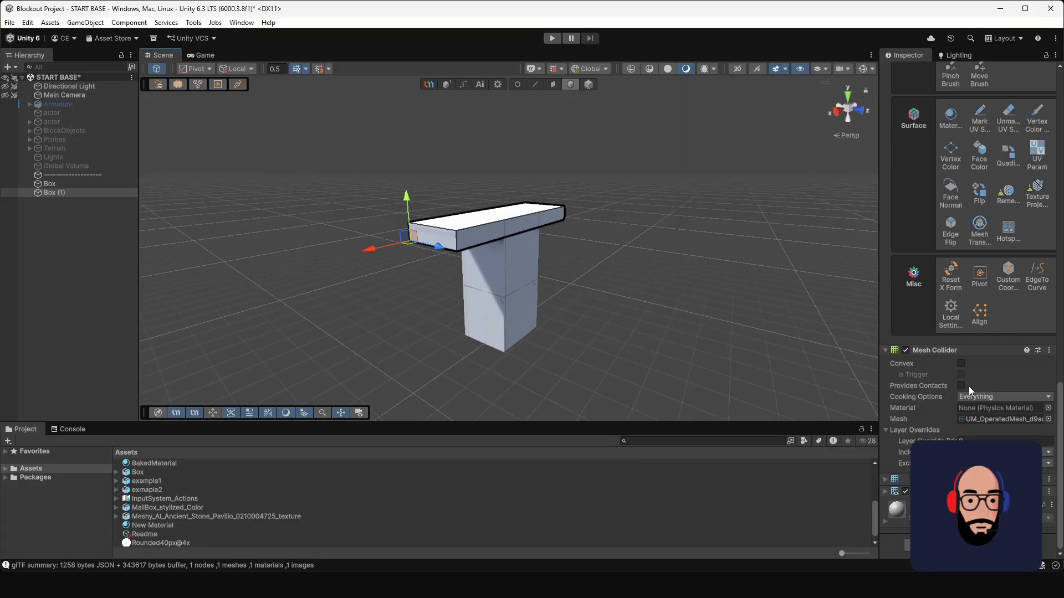
{"action": "left_click", "coordinate": [511, 272]}
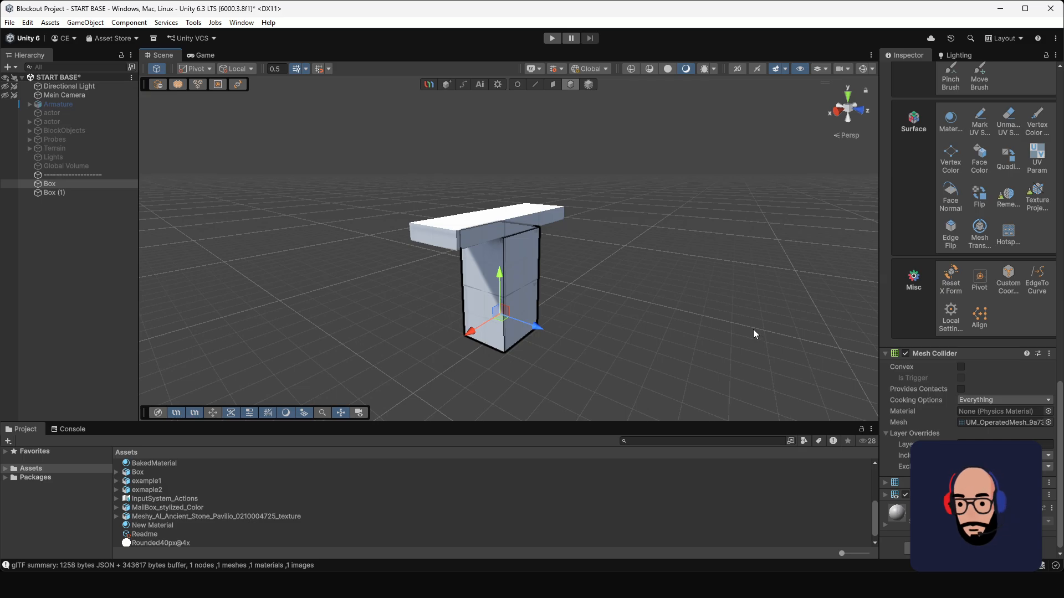
{"action": "left_click_drag", "start_coordinate": [435, 233], "coordinate": [397, 218], "text": "alt"}
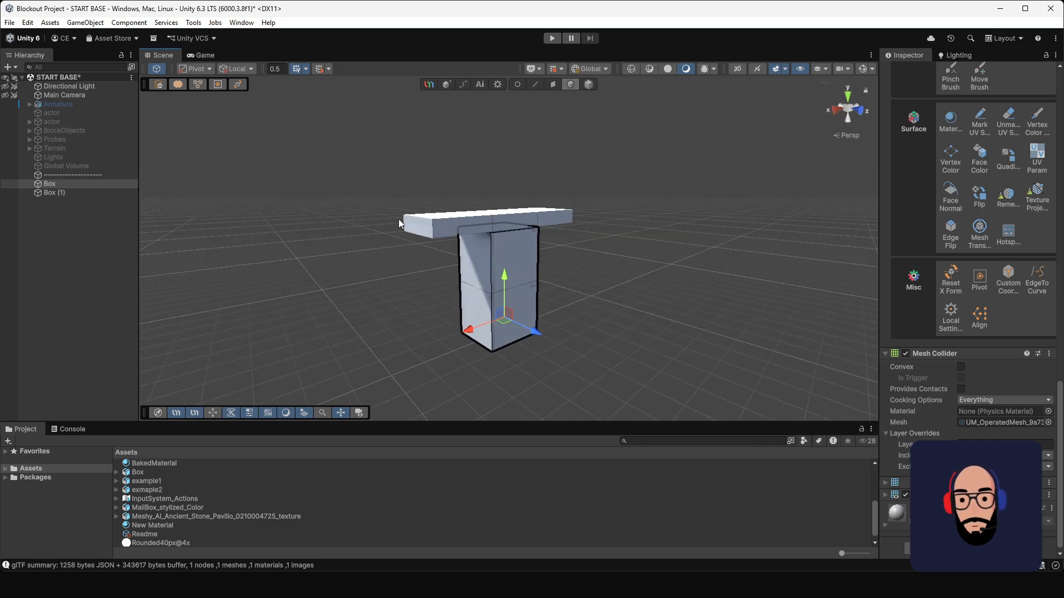
{"action": "scroll", "coordinate": [613, 280], "scroll_direction": "up", "scroll_amount": 3}
{"action": "left_click_drag", "start_coordinate": [613, 280], "coordinate": [532, 221], "text": "alt"}
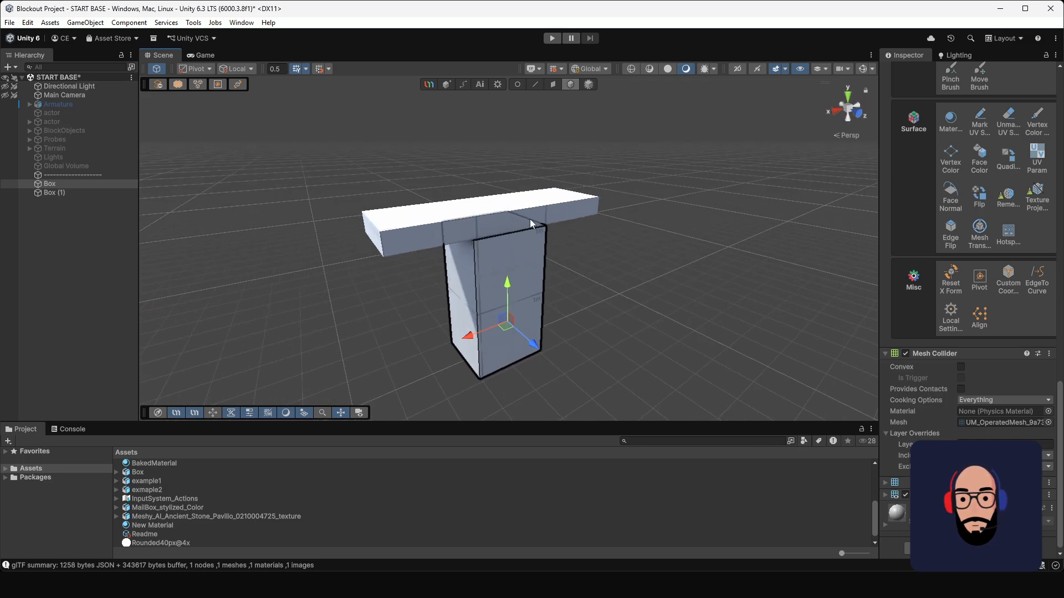
{"action": "left_click", "coordinate": [530, 219]}
{"action": "scroll", "coordinate": [560, 290], "scroll_direction": "down", "scroll_amount": 3}
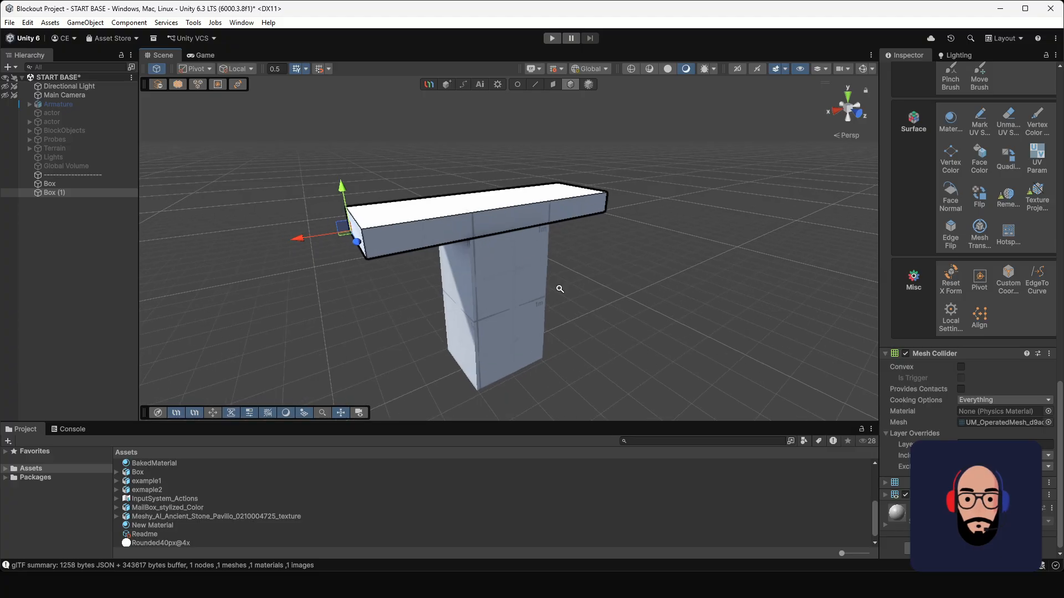
{"action": "scroll", "coordinate": [999, 235], "scroll_direction": "up", "scroll_amount": 4}
{"action": "scroll", "coordinate": [999, 238], "scroll_direction": "up", "scroll_amount": 6}
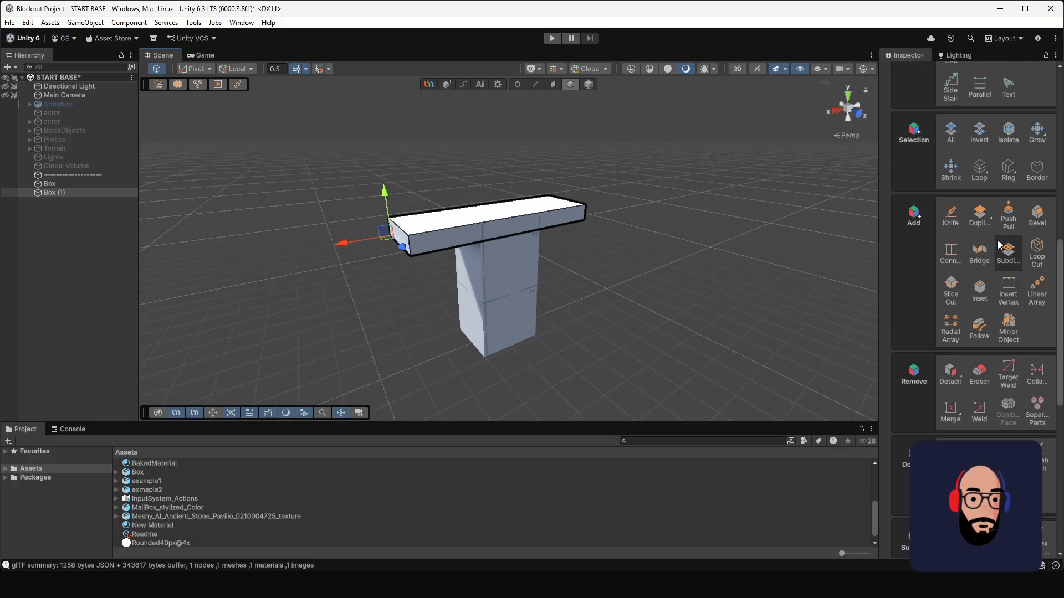
{"action": "left_click", "coordinate": [1015, 381]}
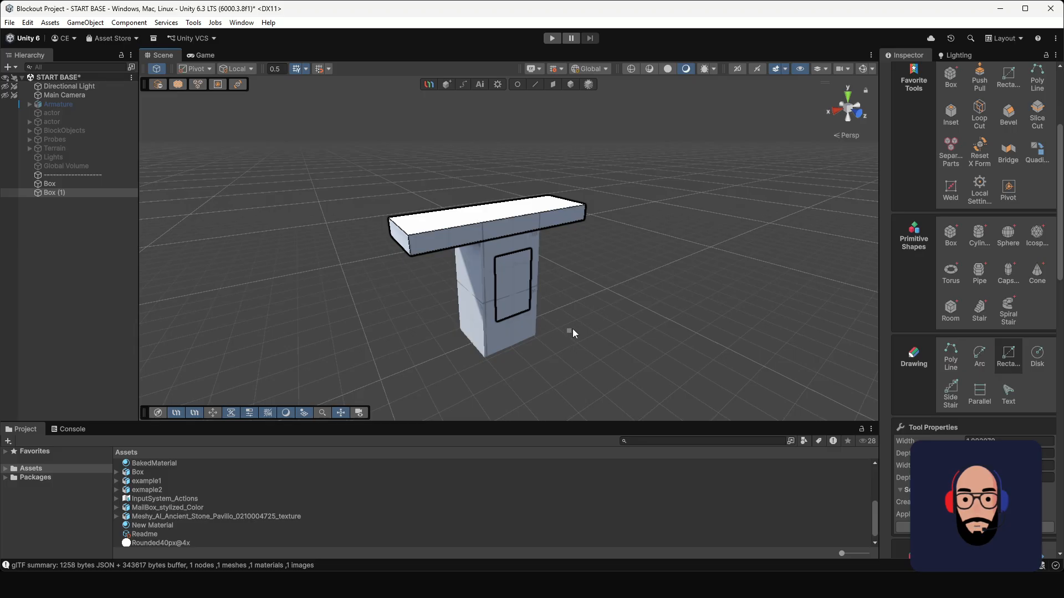
{"action": "key", "text": "Escape"}
{"action": "left_click", "coordinate": [515, 267]}
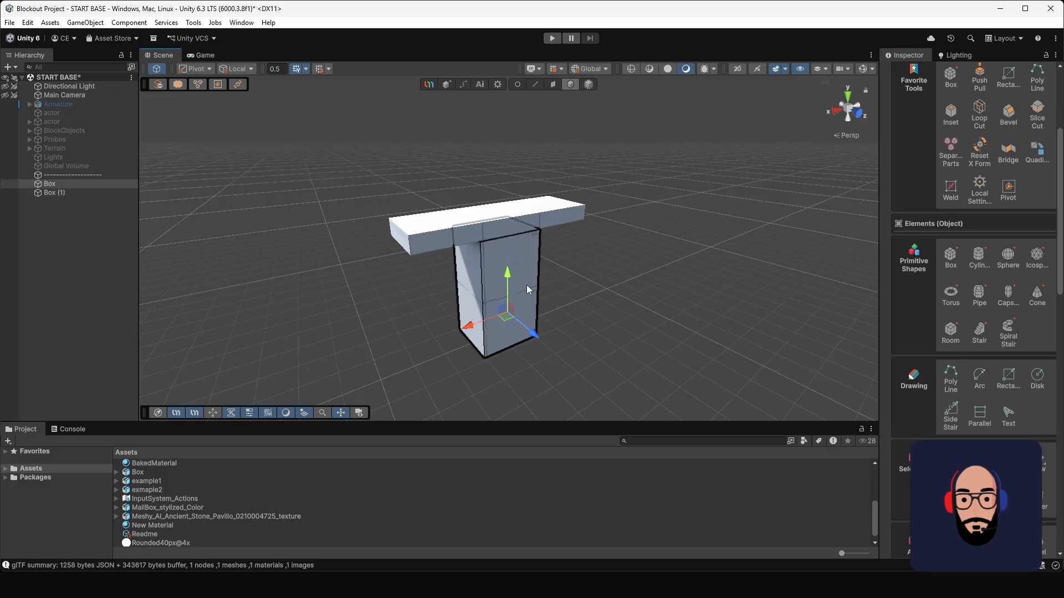
{"action": "left_click_drag", "start_coordinate": [526, 285], "coordinate": [591, 282], "text": "alt"}
{"action": "key", "text": "ctrl+z"}
{"action": "key", "text": "ctrl+z"}
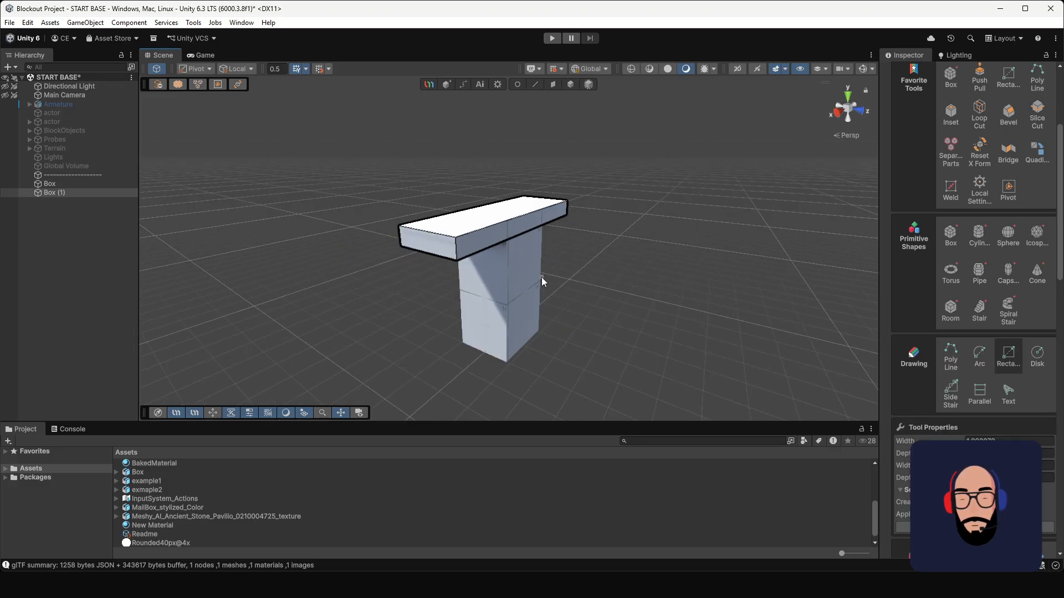
{"action": "key", "text": "Escape"}
Step: Create another UModeler X object and draw a roughly cubic box on top of the slab, above the post
{"action": "left_click_drag", "start_coordinate": [563, 261], "coordinate": [692, 286], "text": "alt"}
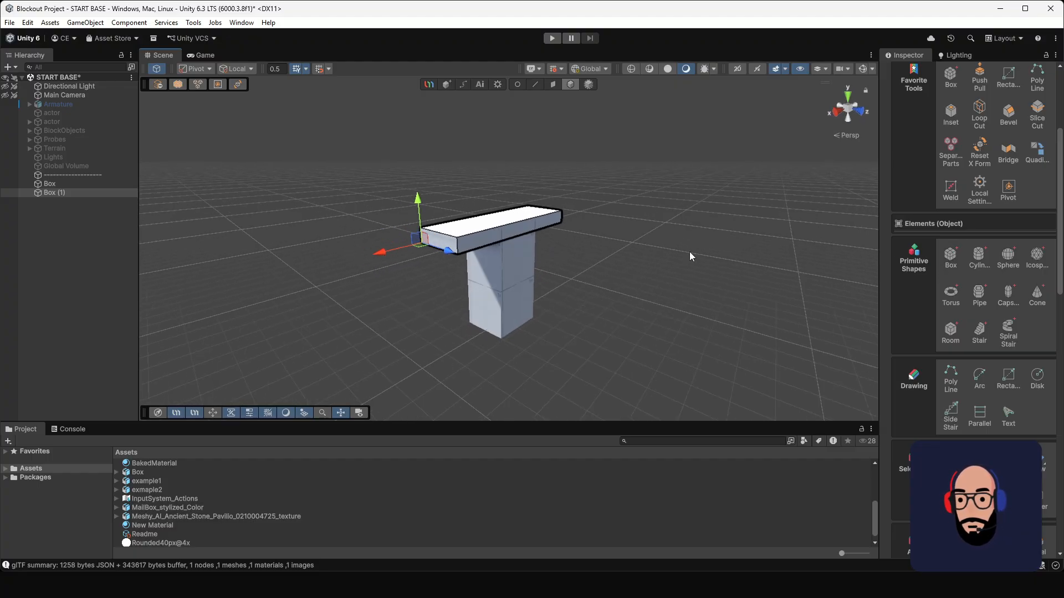
{"action": "left_click", "coordinate": [667, 252]}
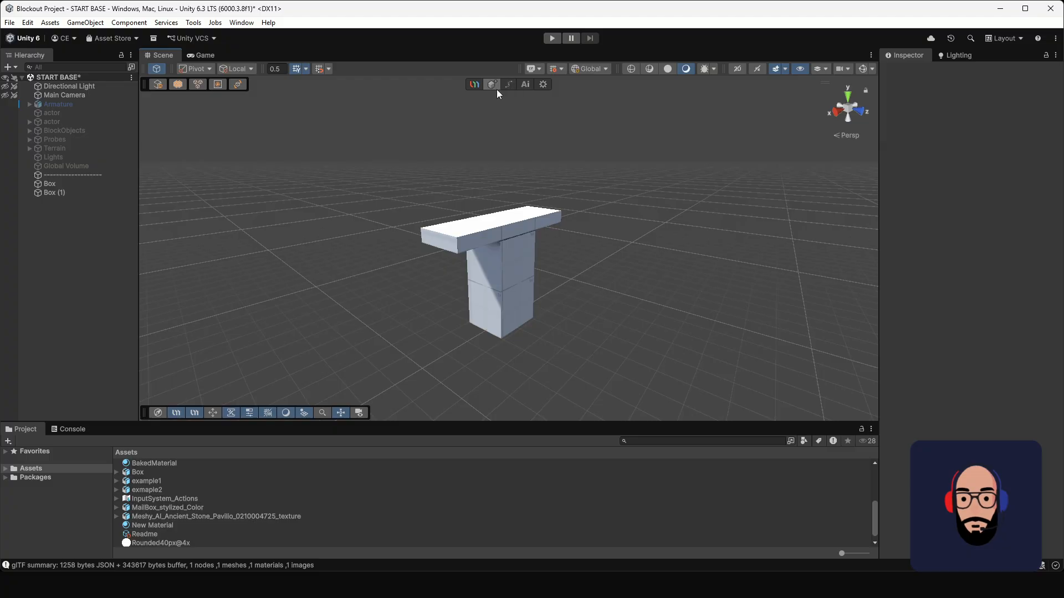
{"action": "key", "text": "alt+x"}
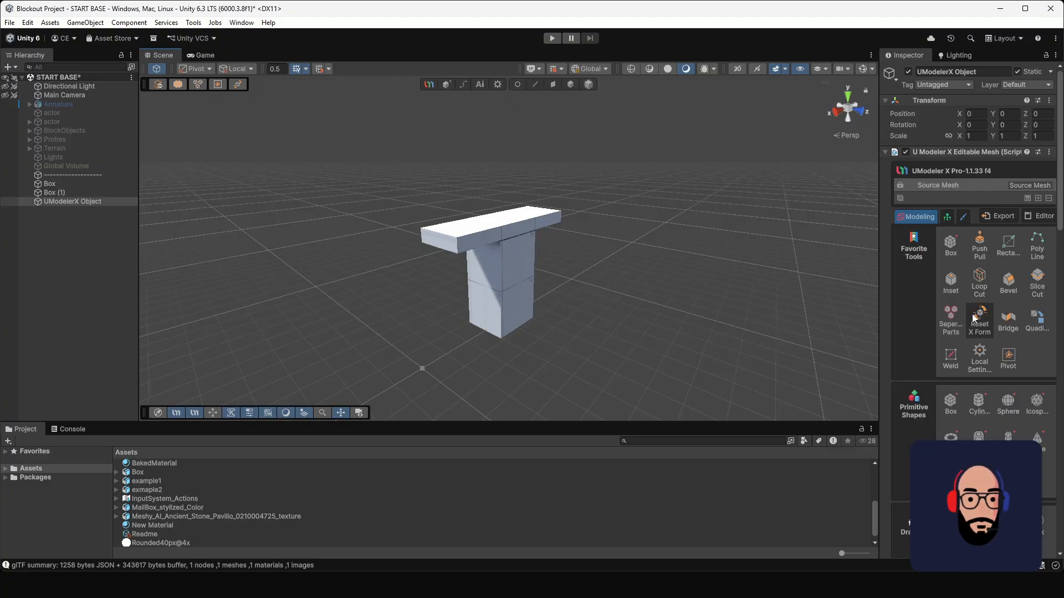
{"action": "left_click", "coordinate": [957, 397]}
{"action": "left_click_drag", "start_coordinate": [614, 266], "coordinate": [327, 299], "text": "alt"}
{"action": "left_click_drag", "start_coordinate": [469, 219], "coordinate": [554, 150]}
{"action": "left_click", "coordinate": [523, 202]}
Step: Pull the new upper box's front face outward along the slab to lengthen it
{"action": "left_click", "coordinate": [552, 84]}
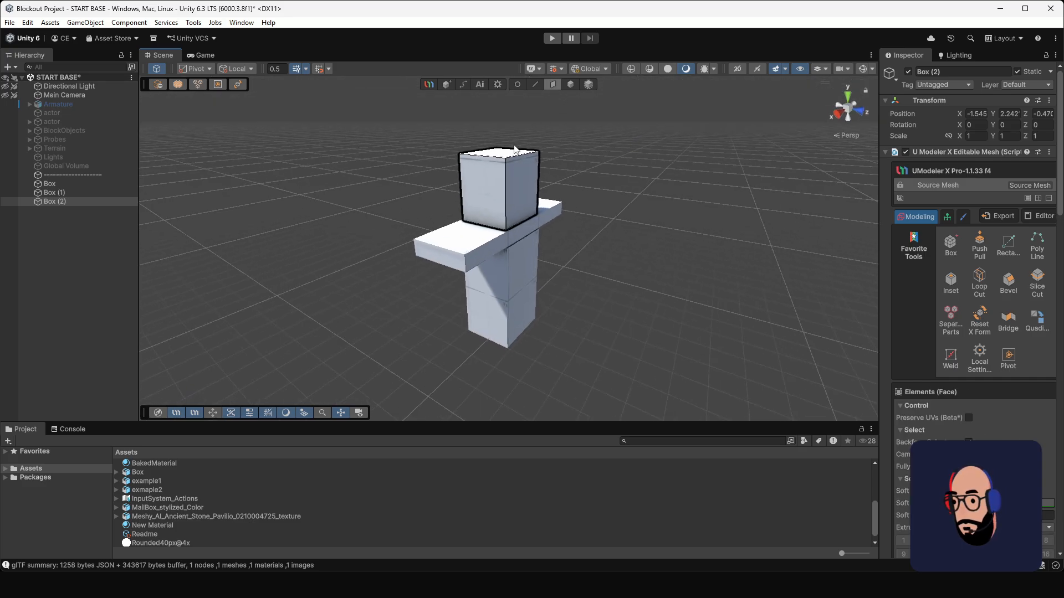
{"action": "left_click", "coordinate": [495, 181]}
{"action": "left_click_drag", "start_coordinate": [457, 205], "coordinate": [387, 225]}
Step: Shorten the slab by moving its end faces inward so it overhangs the post only slightly
{"action": "left_click", "coordinate": [569, 84]}
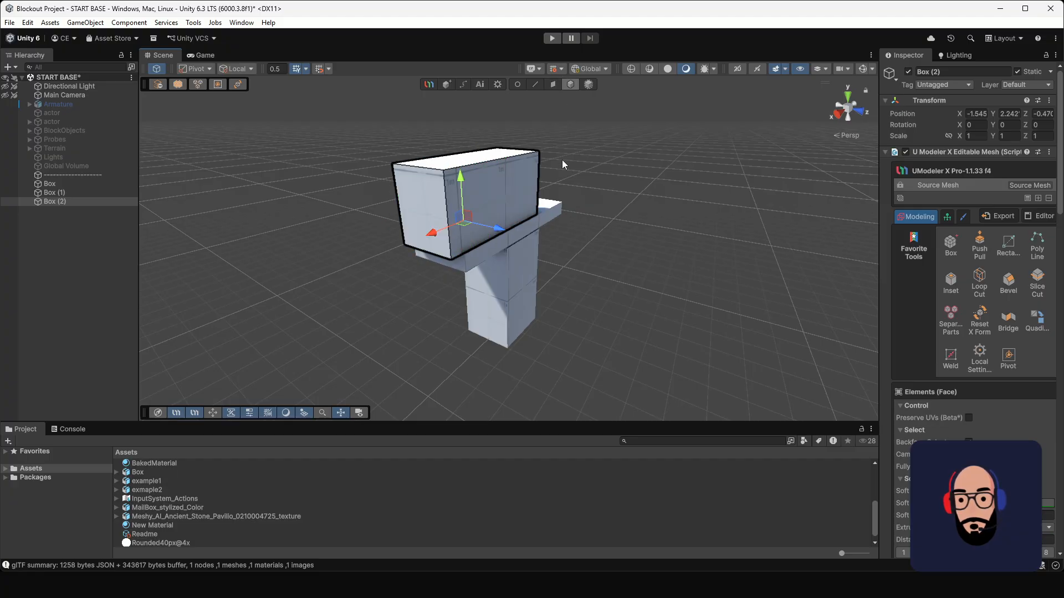
{"action": "left_click", "coordinate": [513, 235]}
{"action": "left_click", "coordinate": [553, 85]}
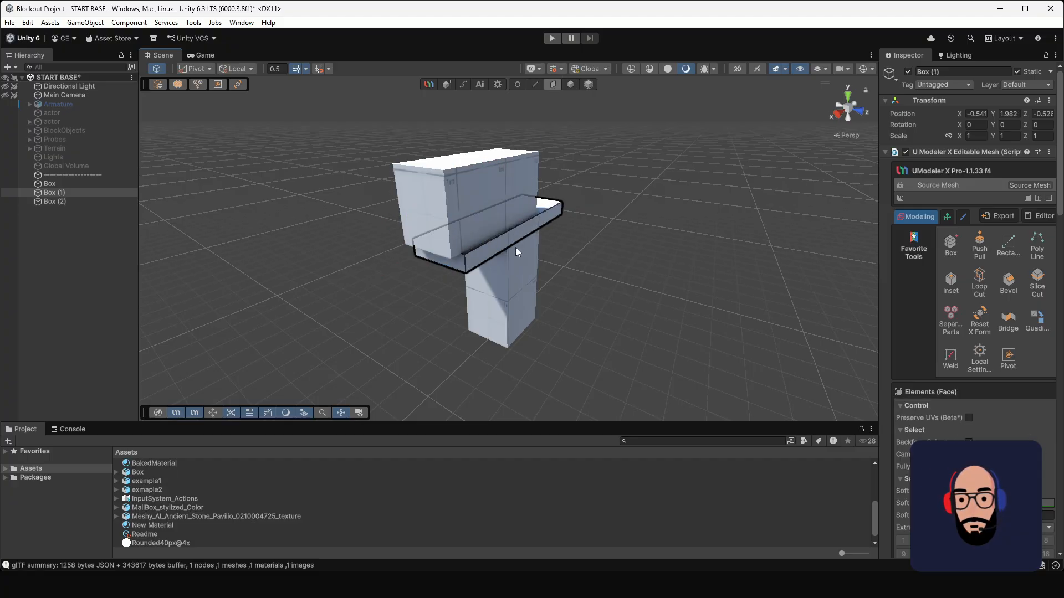
{"action": "left_click", "coordinate": [452, 242]}
{"action": "left_click_drag", "start_coordinate": [452, 241], "coordinate": [525, 221], "text": "alt"}
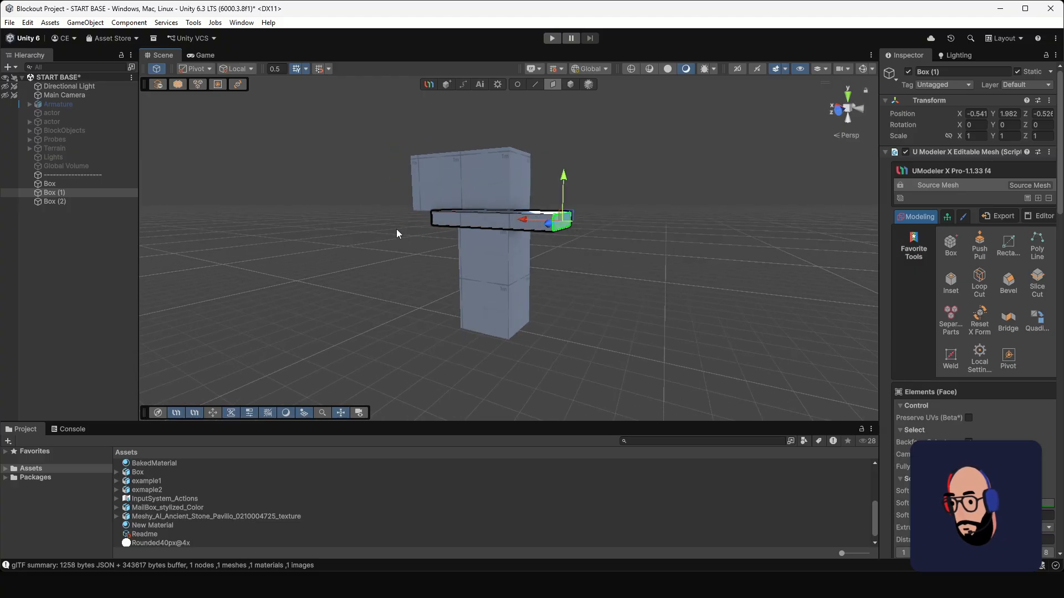
{"action": "left_click_drag", "start_coordinate": [397, 229], "coordinate": [524, 214], "text": "alt"}
Step: Widen the upper box by pulling its long side faces outward past the slab
{"action": "left_click", "coordinate": [569, 84]}
{"action": "left_click", "coordinate": [469, 166]}
{"action": "left_click", "coordinate": [552, 85]}
{"action": "left_click", "coordinate": [524, 190]}
{"action": "left_click", "coordinate": [517, 211]}
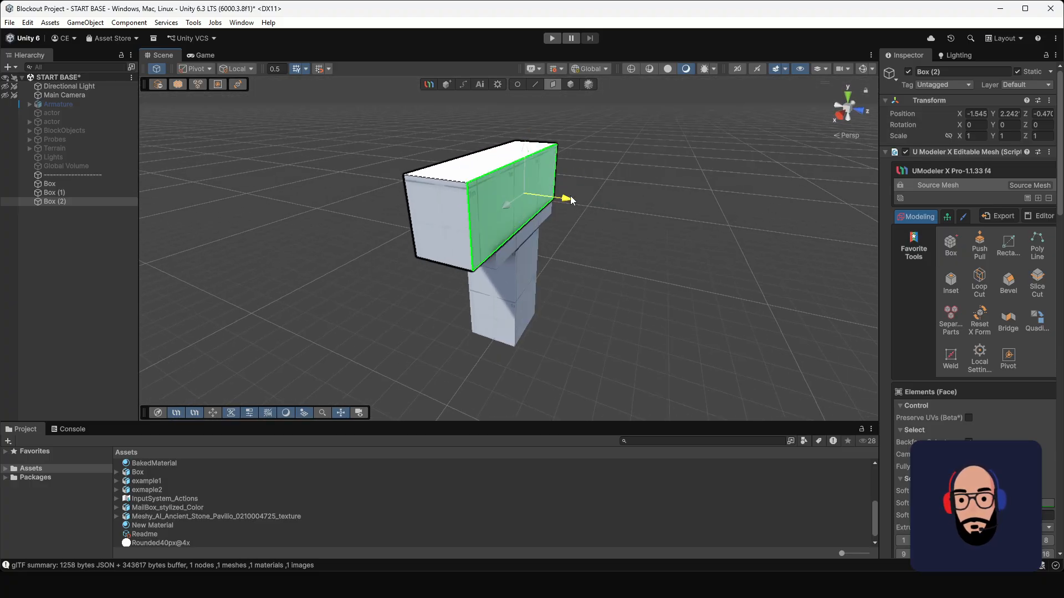
{"action": "left_click_drag", "start_coordinate": [450, 204], "coordinate": [498, 175], "text": "alt"}
{"action": "left_click", "coordinate": [521, 194]}
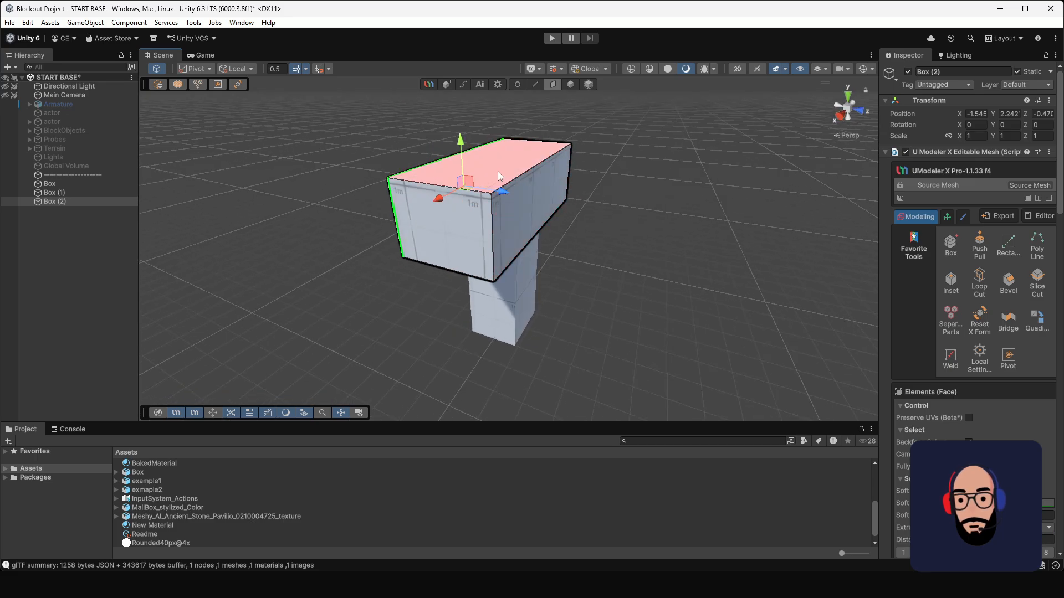
Step: Raise the upper box's top face slightly and adjust its end faces to balance the overhang beyond the slab
{"action": "left_click", "coordinate": [498, 176]}
{"action": "left_click_drag", "start_coordinate": [500, 113], "coordinate": [500, 98]}
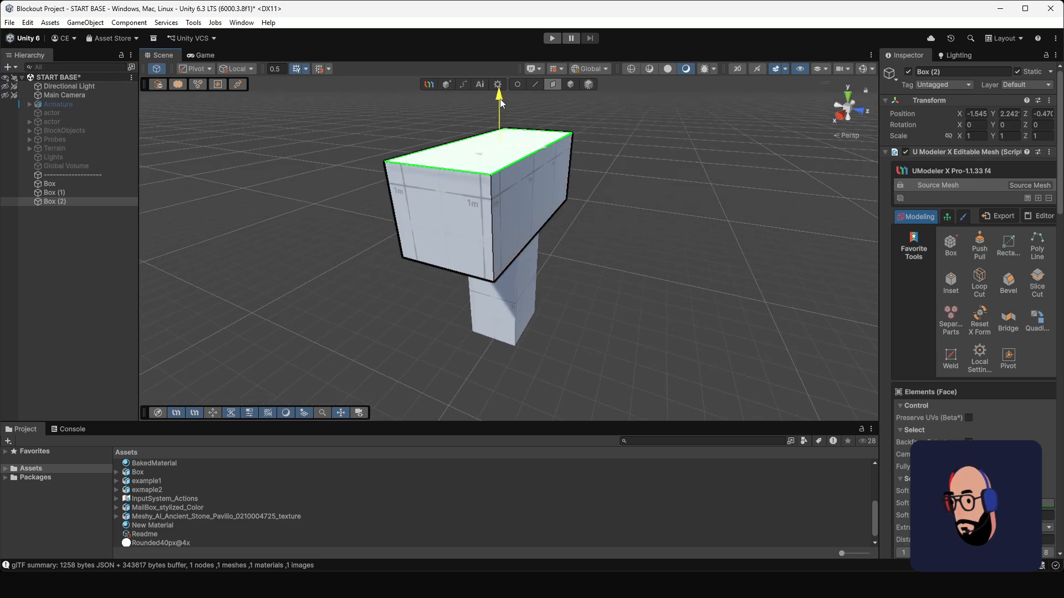
{"action": "left_click_drag", "start_coordinate": [573, 211], "coordinate": [423, 227], "text": "alt"}
{"action": "left_click", "coordinate": [573, 174]}
{"action": "left_click", "coordinate": [425, 242]}
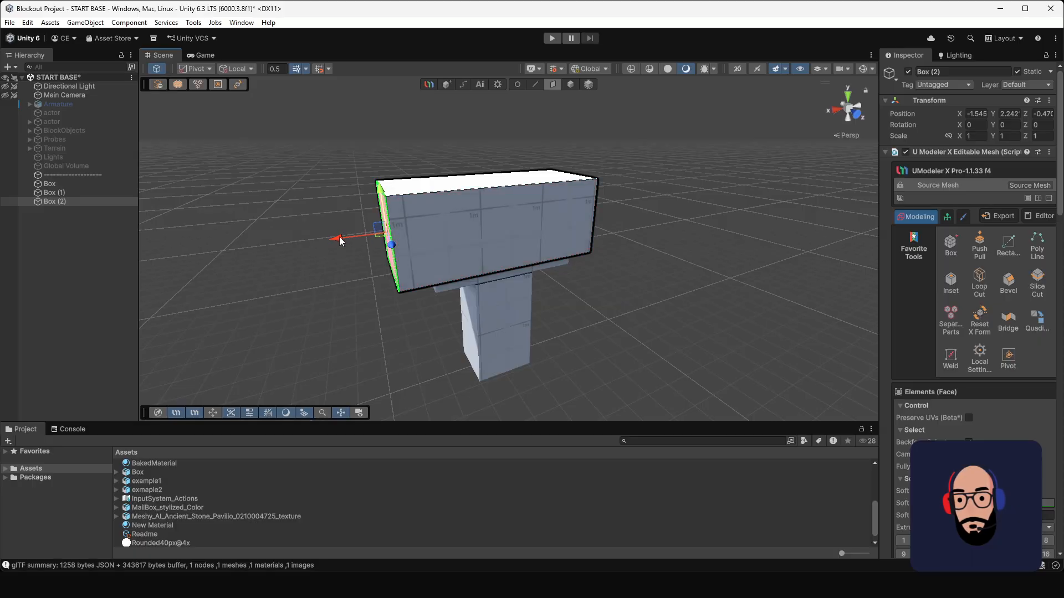
{"action": "left_click_drag", "start_coordinate": [339, 238], "coordinate": [348, 238]}
Step: Raise the upper box's top face further to make the body taller
{"action": "left_click_drag", "start_coordinate": [427, 257], "coordinate": [587, 251], "text": "alt"}
{"action": "left_click", "coordinate": [515, 186]}
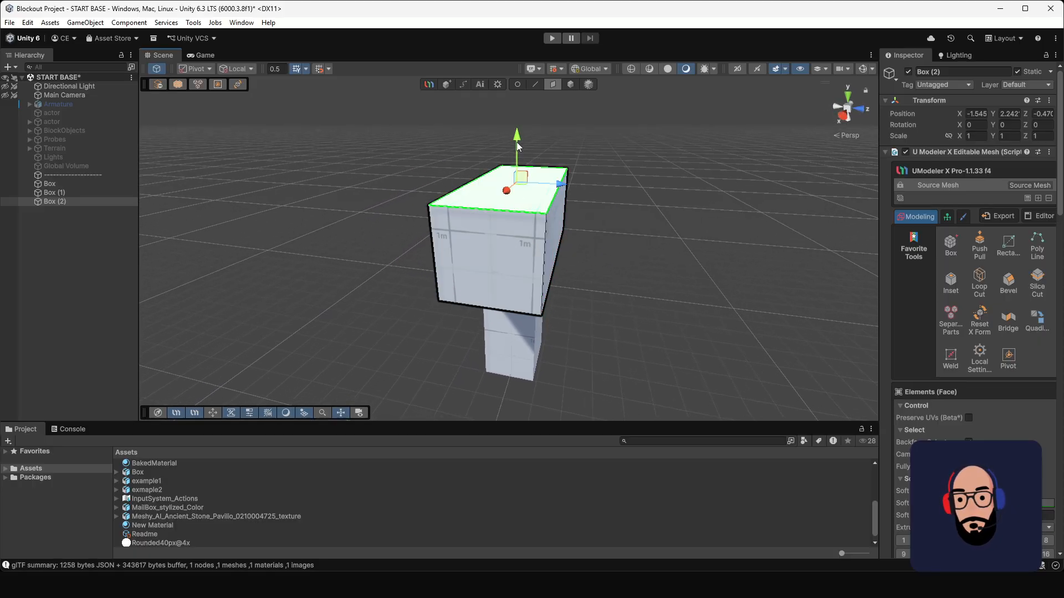
{"action": "left_click_drag", "start_coordinate": [517, 142], "coordinate": [517, 124]}
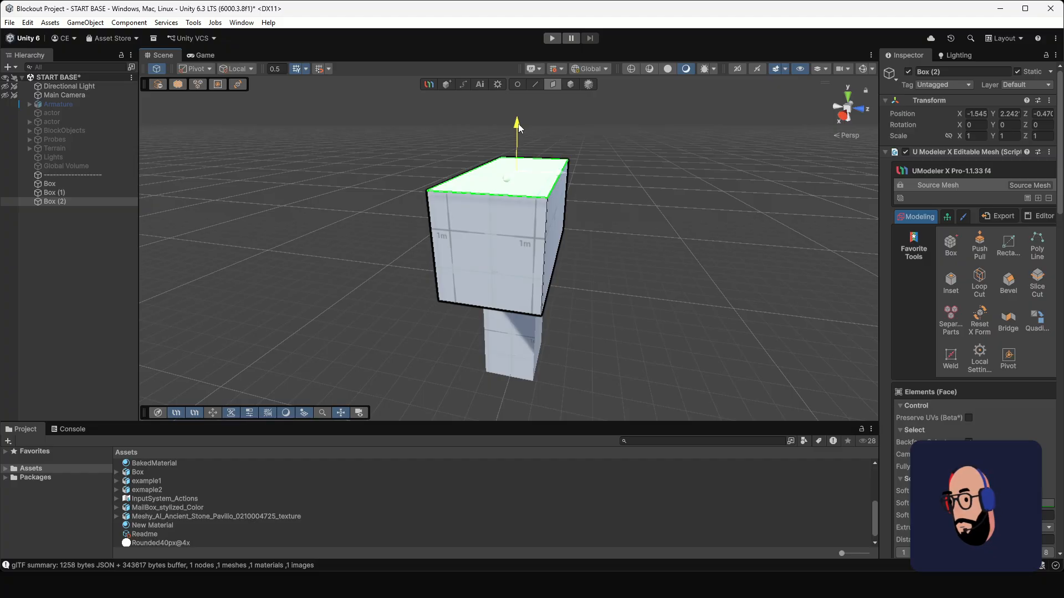
{"action": "left_click_drag", "start_coordinate": [573, 146], "coordinate": [523, 194], "text": "alt"}
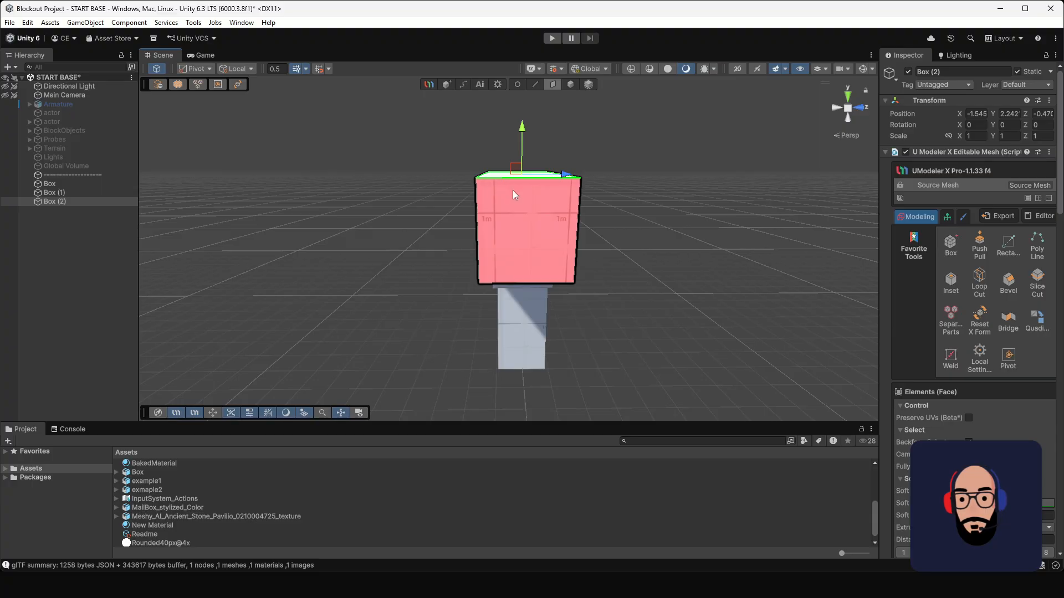
Step: Bevel the upper box's two long top edges with a width of about 0.602 and 8 segments to round the roof
{"action": "left_click", "coordinate": [534, 84]}
{"action": "left_click_drag", "start_coordinate": [432, 200], "coordinate": [546, 199], "text": "alt"}
{"action": "left_click", "coordinate": [503, 192]}
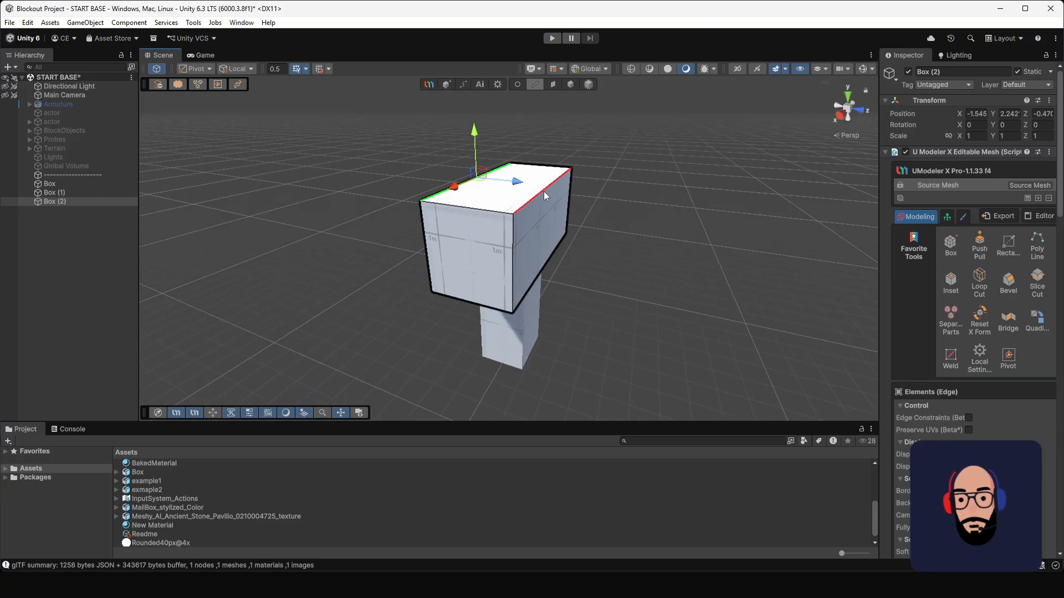
{"action": "left_click", "coordinate": [543, 191], "text": "shift"}
{"action": "left_click", "coordinate": [1008, 283]}
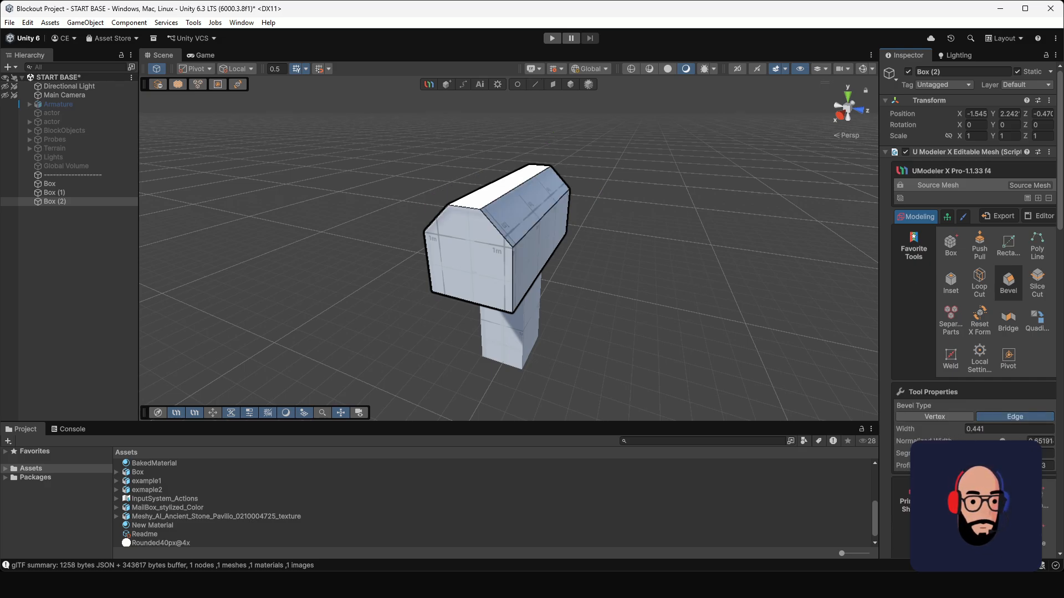
{"action": "left_click_drag", "start_coordinate": [922, 454], "coordinate": [1015, 442]}
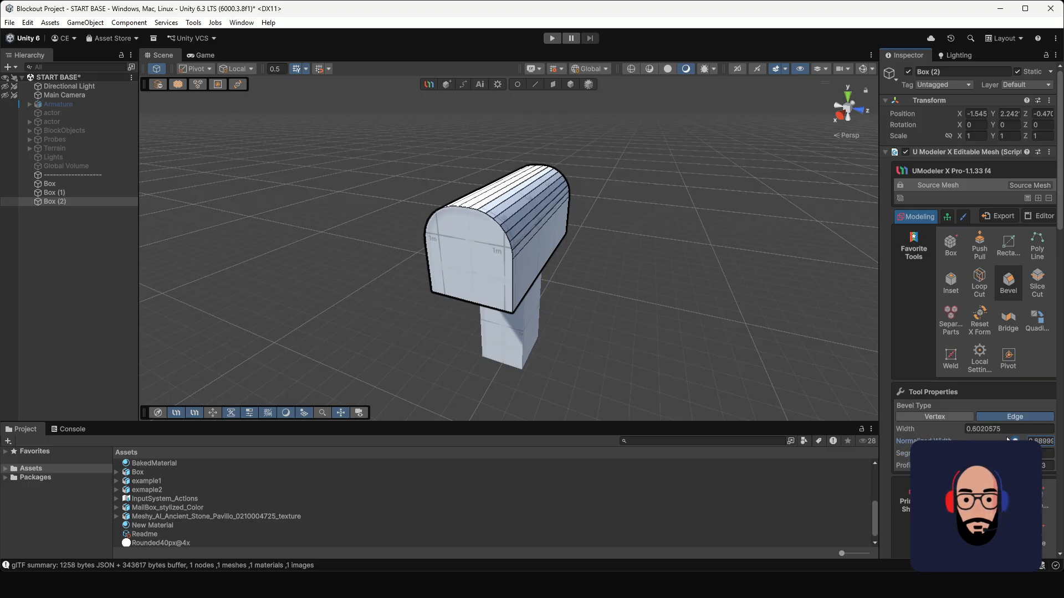
{"action": "left_click_drag", "start_coordinate": [668, 321], "coordinate": [517, 266], "text": "alt"}
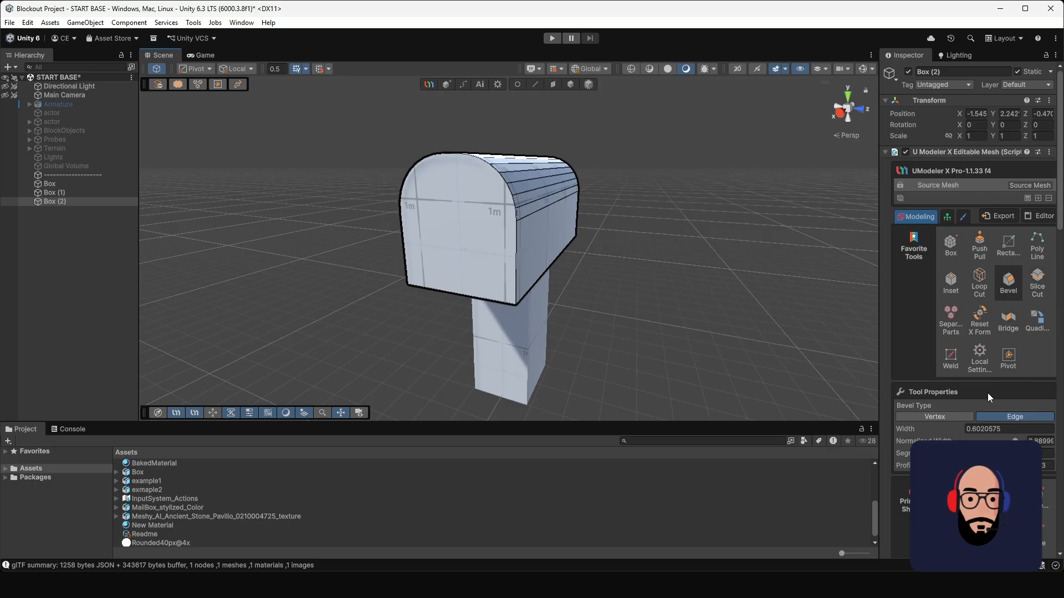
Step: Draw a closed half-circle arc with 10 segments across the rounded body's front end face
{"action": "scroll", "coordinate": [980, 382], "scroll_direction": "down", "scroll_amount": 3}
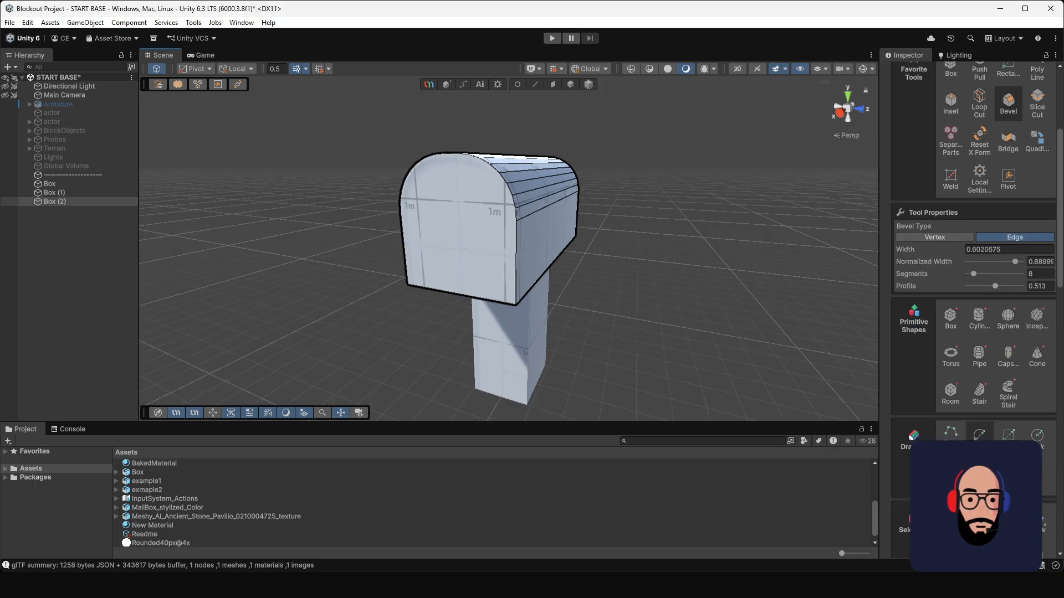
{"action": "left_click", "coordinate": [979, 435]}
{"action": "left_click_drag", "start_coordinate": [427, 266], "coordinate": [521, 258], "text": "alt"}
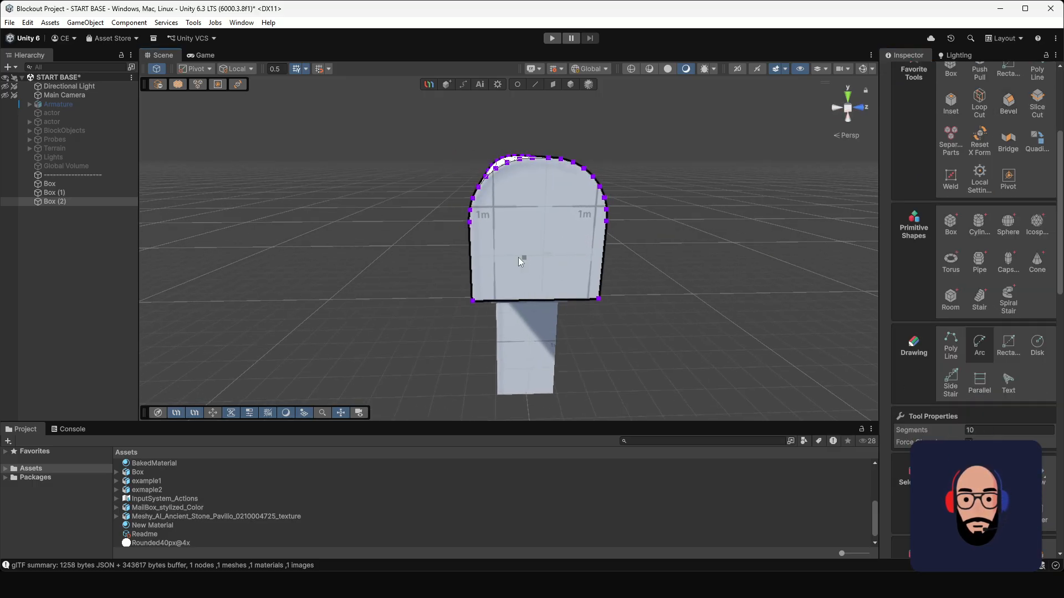
{"action": "left_click", "coordinate": [479, 255]}
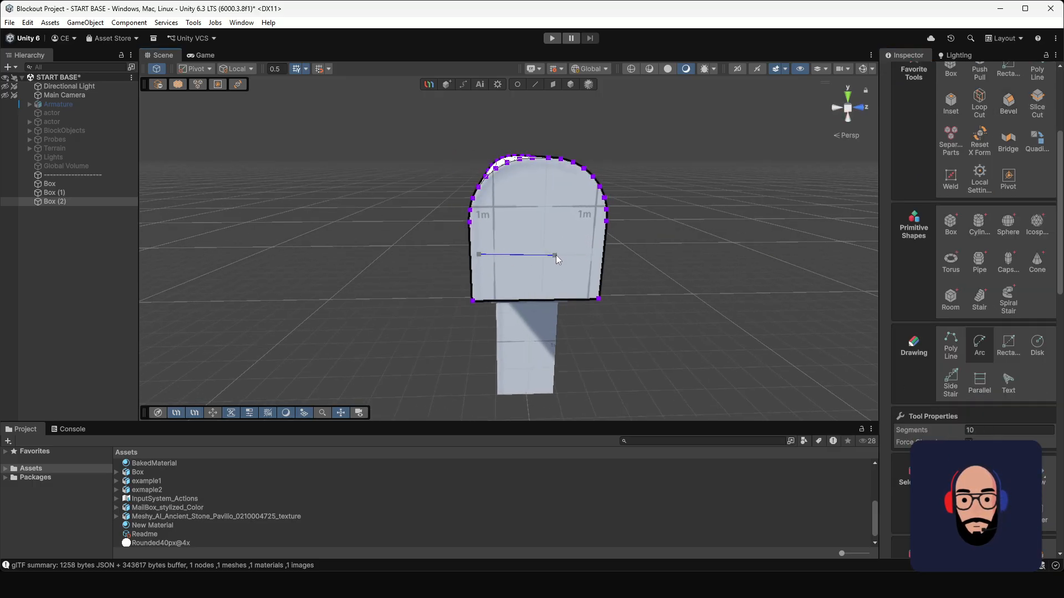
{"action": "left_click", "coordinate": [593, 254]}
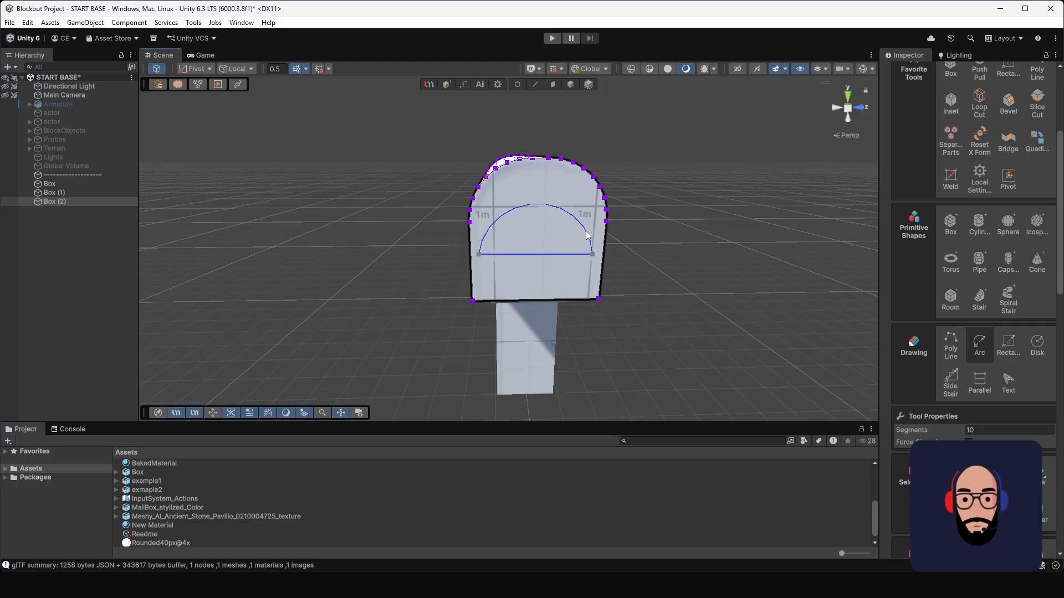
{"action": "left_click", "coordinate": [587, 230]}
{"action": "left_click_drag", "start_coordinate": [689, 259], "coordinate": [591, 238], "text": "alt"}
Step: Push the half-circle face about 0.57 into the body with Push Pull to form an opening
{"action": "scroll", "coordinate": [999, 233], "scroll_direction": "up", "scroll_amount": 3}
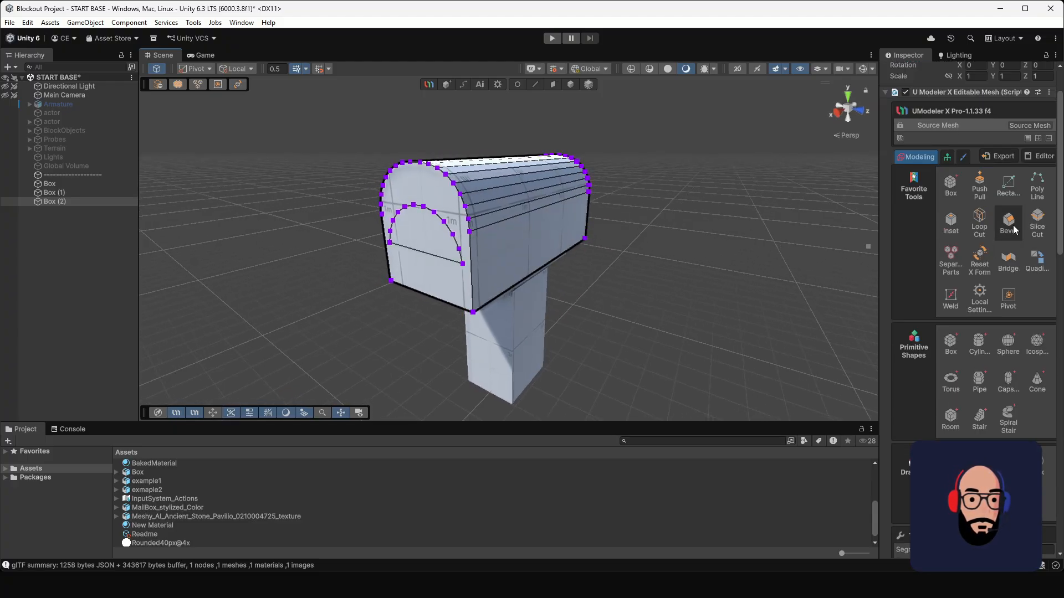
{"action": "left_click", "coordinate": [979, 188]}
{"action": "left_click_drag", "start_coordinate": [429, 229], "coordinate": [487, 224]}
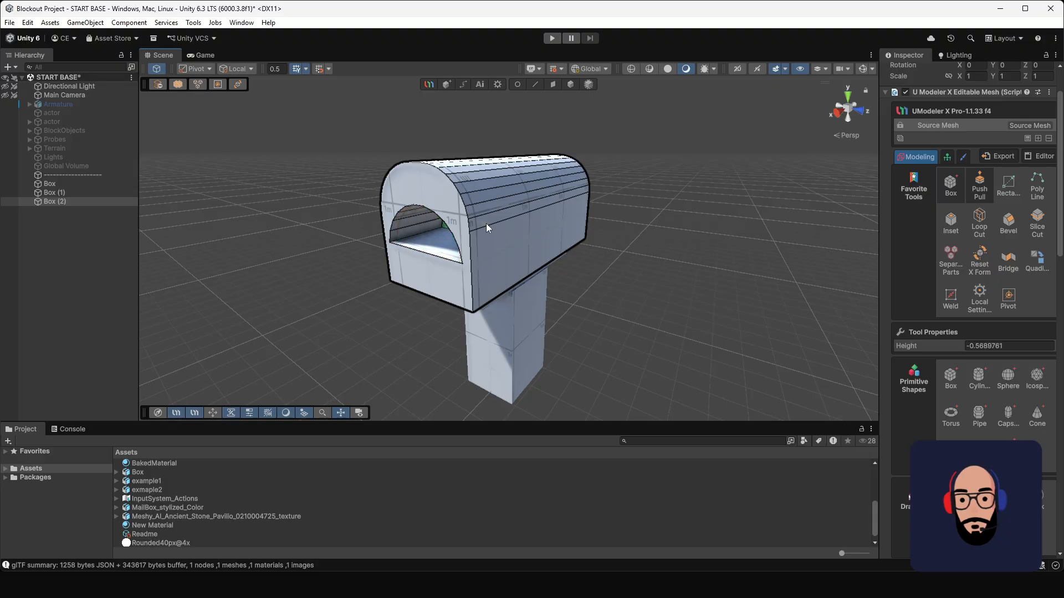
{"action": "left_click_drag", "start_coordinate": [680, 208], "coordinate": [584, 189], "text": "alt"}
Step: Undo the pushed opening and the half-circle arc on the body's front face
{"action": "key", "text": "ctrl+z"}
{"action": "key", "text": "ctrl+z"}
{"action": "key", "text": "ctrl+z"}
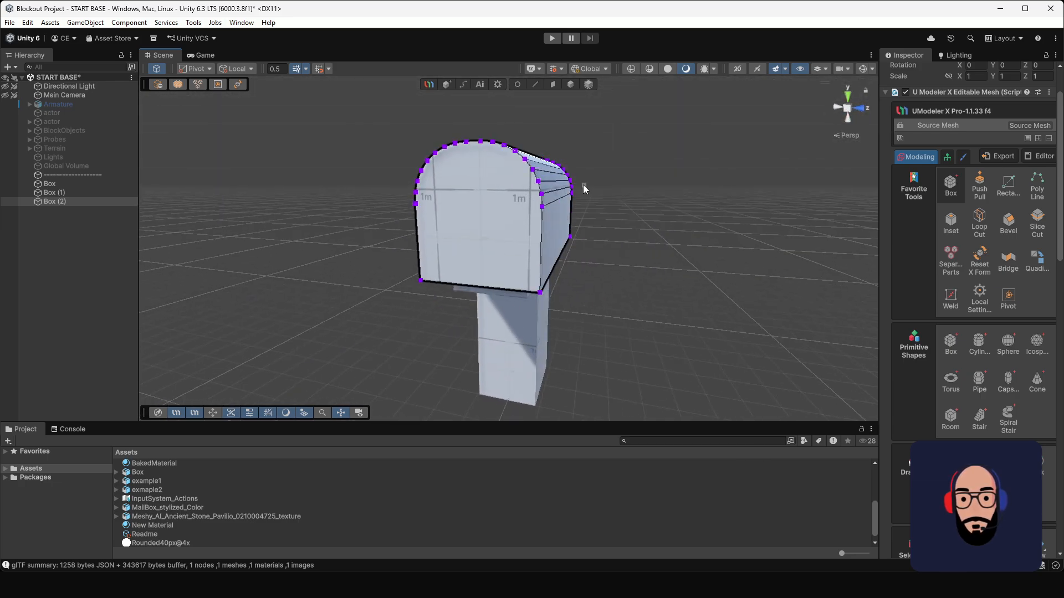
{"action": "left_click_drag", "start_coordinate": [620, 235], "coordinate": [584, 98], "text": "alt"}
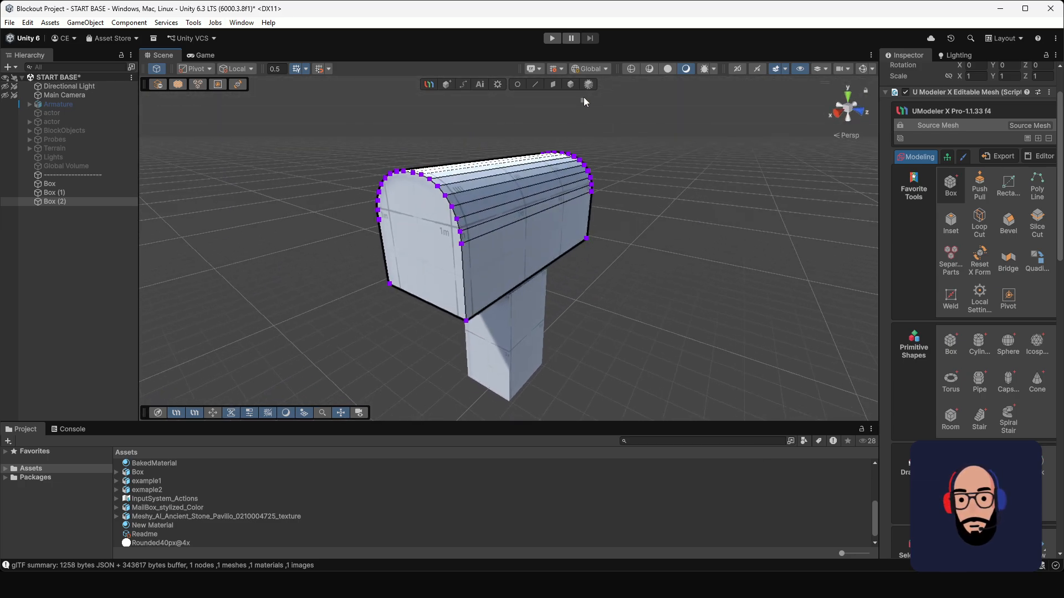
Step: Duplicate the whole rounded body and slide the copy along X out in front of the original
{"action": "left_click", "coordinate": [570, 84]}
{"action": "left_click_drag", "start_coordinate": [554, 166], "coordinate": [504, 223], "text": "alt"}
{"action": "middle_click_drag", "start_coordinate": [540, 220], "coordinate": [560, 250]}
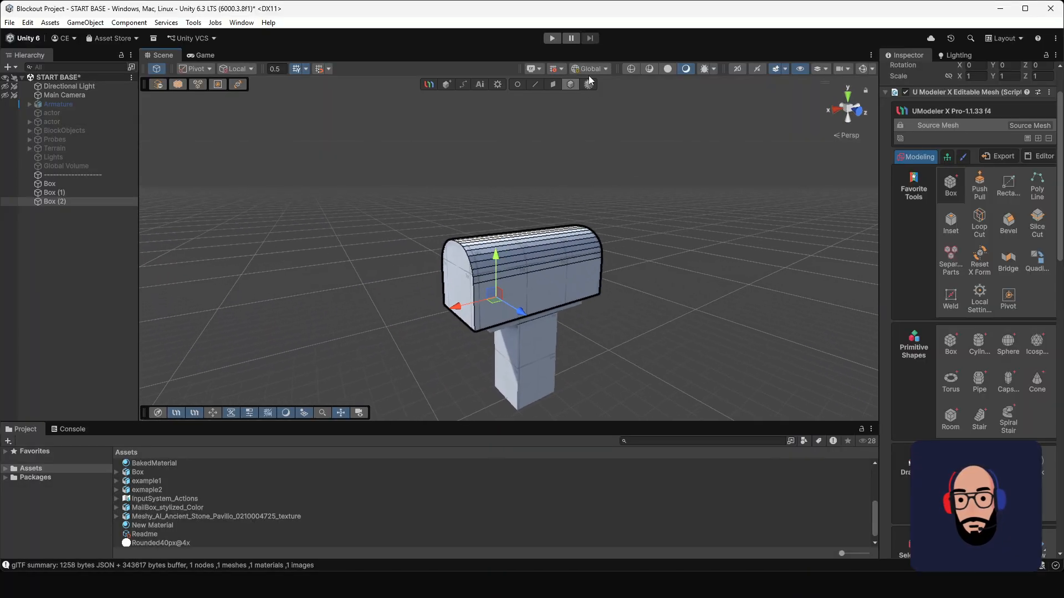
{"action": "left_click", "coordinate": [582, 181]}
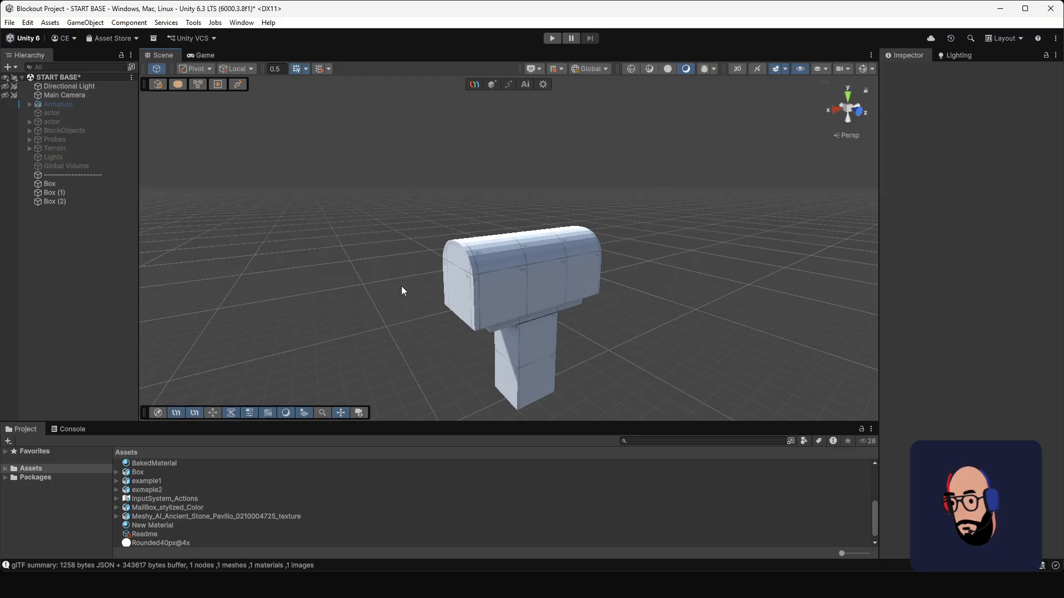
{"action": "left_click_drag", "start_coordinate": [462, 272], "coordinate": [532, 217], "text": "alt"}
{"action": "left_click", "coordinate": [497, 199]}
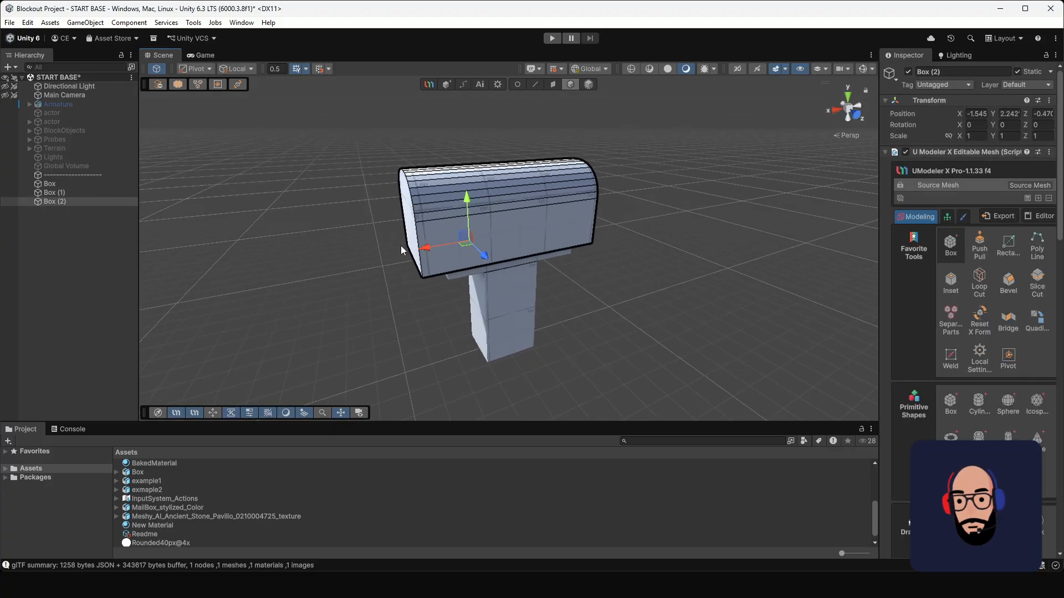
{"action": "key", "text": "ctrl+d"}
{"action": "left_click_drag", "start_coordinate": [430, 247], "coordinate": [228, 255]}
{"action": "scroll", "coordinate": [435, 235], "scroll_direction": "down", "scroll_amount": 5}
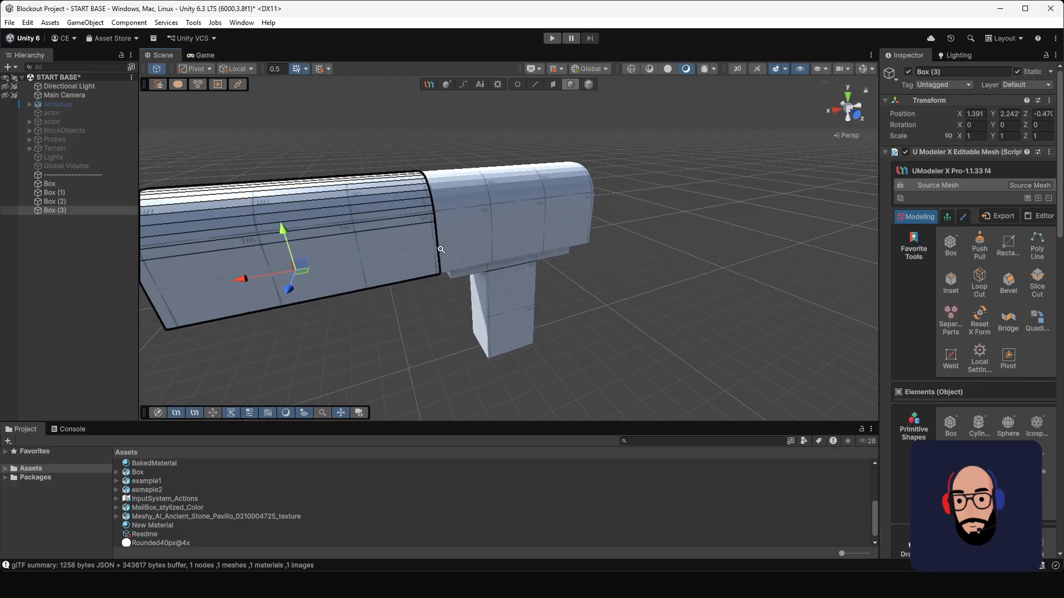
Step: Shorten the duplicate into a thin cap by moving its rear end vertices along X toward its front end
{"action": "left_click", "coordinate": [515, 85]}
{"action": "left_click_drag", "start_coordinate": [509, 312], "coordinate": [418, 158]}
{"action": "left_click_drag", "start_coordinate": [403, 218], "coordinate": [274, 231]}
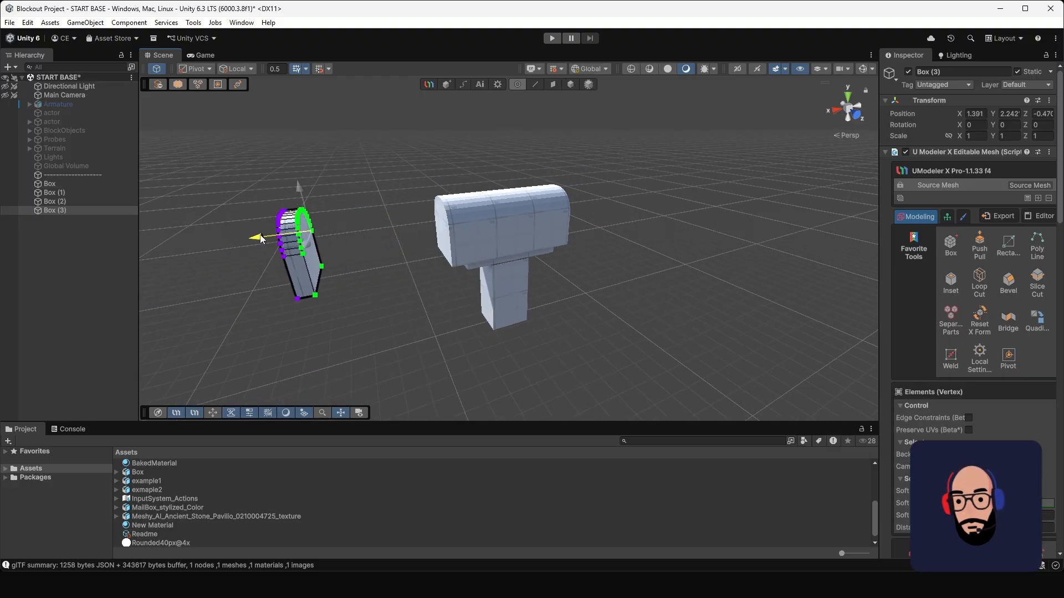
Step: Set the thin cap's pivot to its center
{"action": "left_click", "coordinate": [573, 84]}
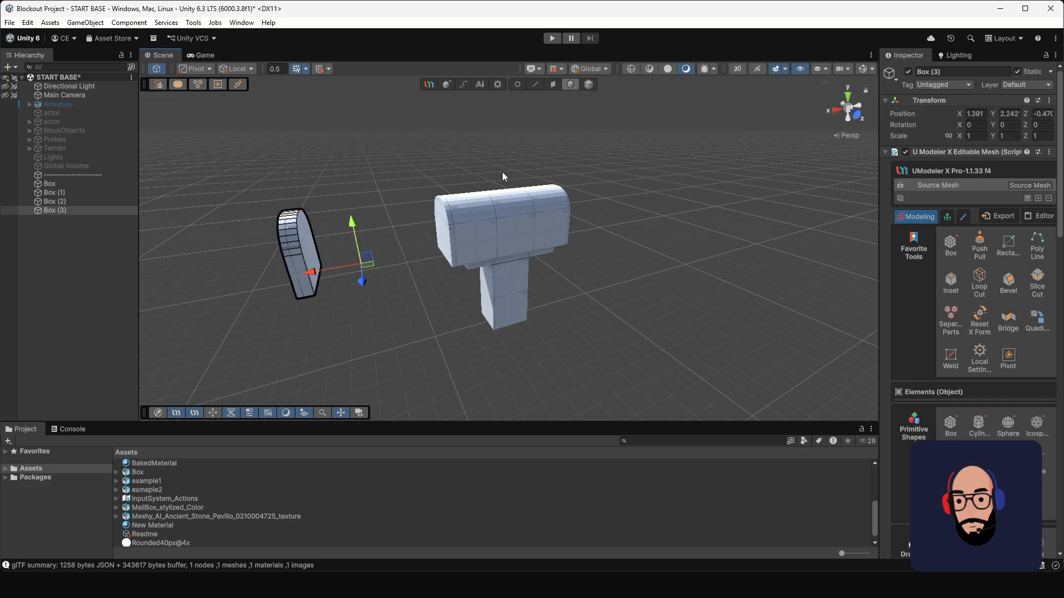
{"action": "left_click", "coordinate": [1008, 357]}
{"action": "left_click", "coordinate": [967, 420]}
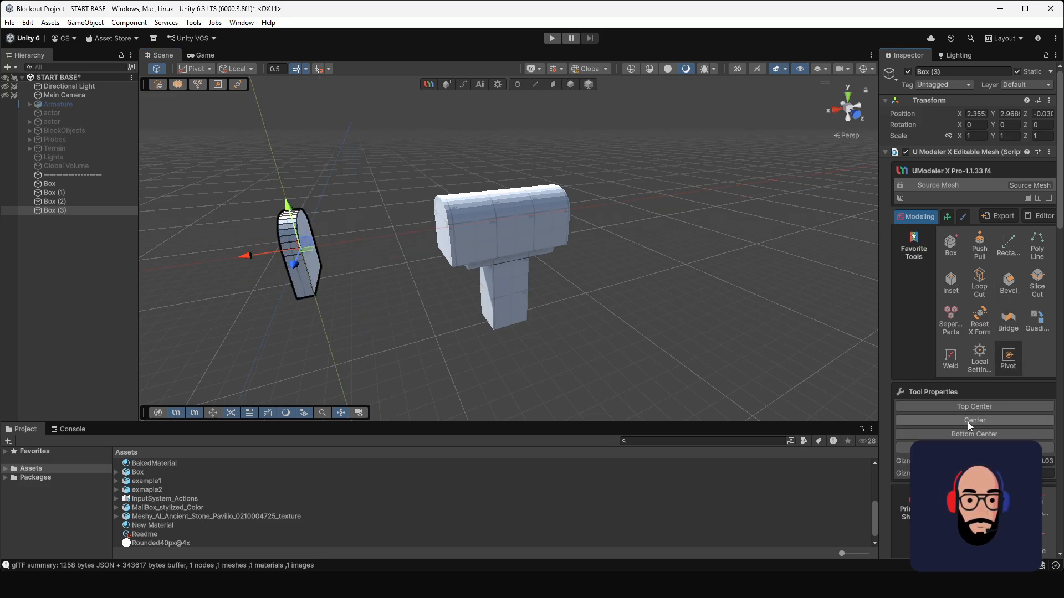
Step: Move the cap along X to about -0.24 so it sits against the body's front end
{"action": "left_click", "coordinate": [571, 86]}
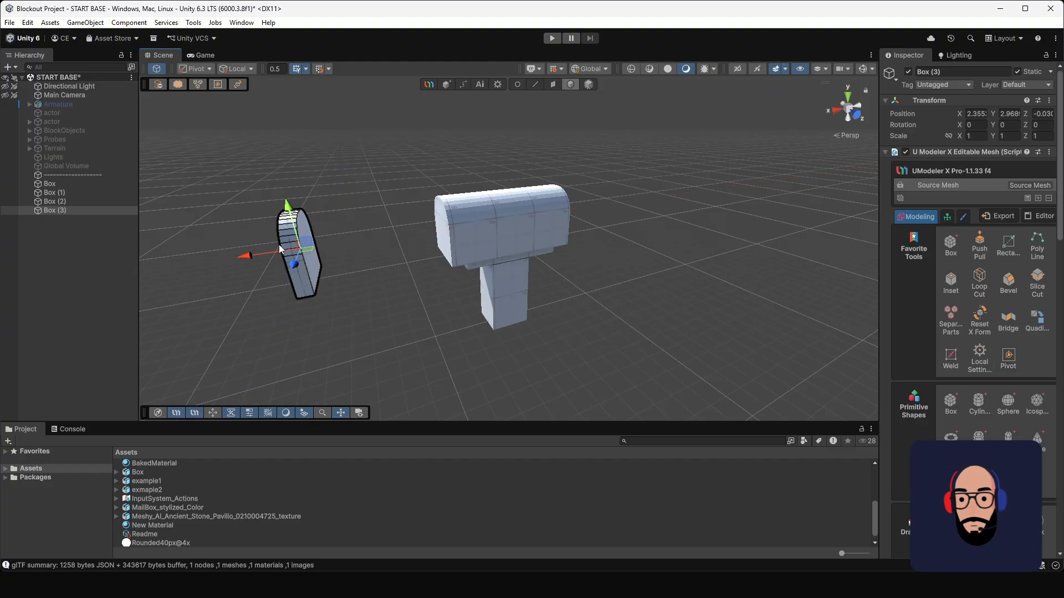
{"action": "left_click_drag", "start_coordinate": [248, 256], "coordinate": [549, 225]}
{"action": "scroll", "coordinate": [875, 230], "scroll_direction": "up", "scroll_amount": 3}
{"action": "left_click_drag", "start_coordinate": [574, 288], "coordinate": [447, 257], "text": "alt"}
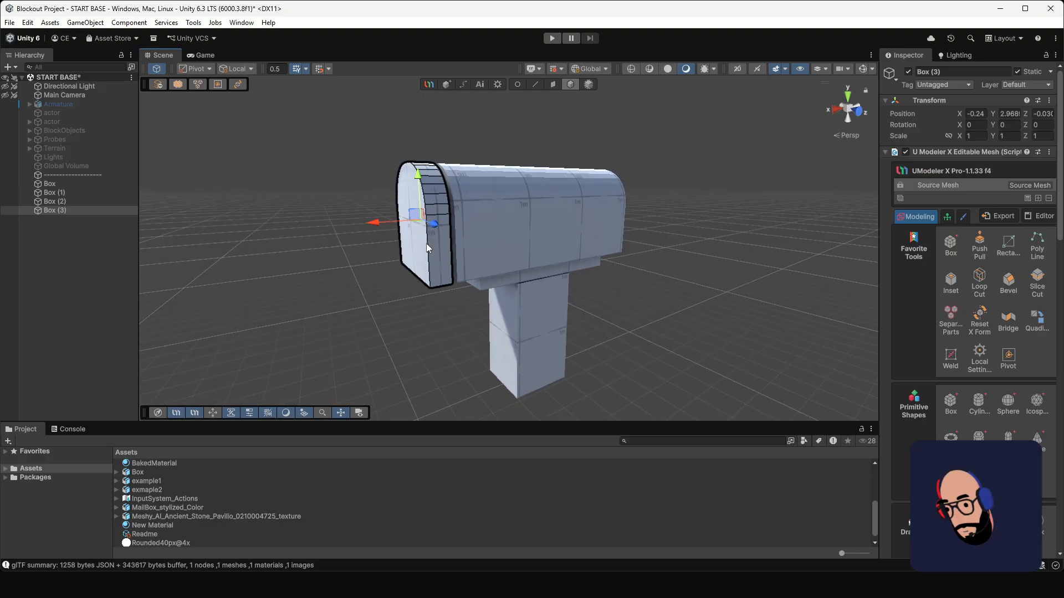
Step: Scale the cap uniformly to about 1.199 and shift it along X to about -0.285, toward the body
{"action": "key", "text": "r"}
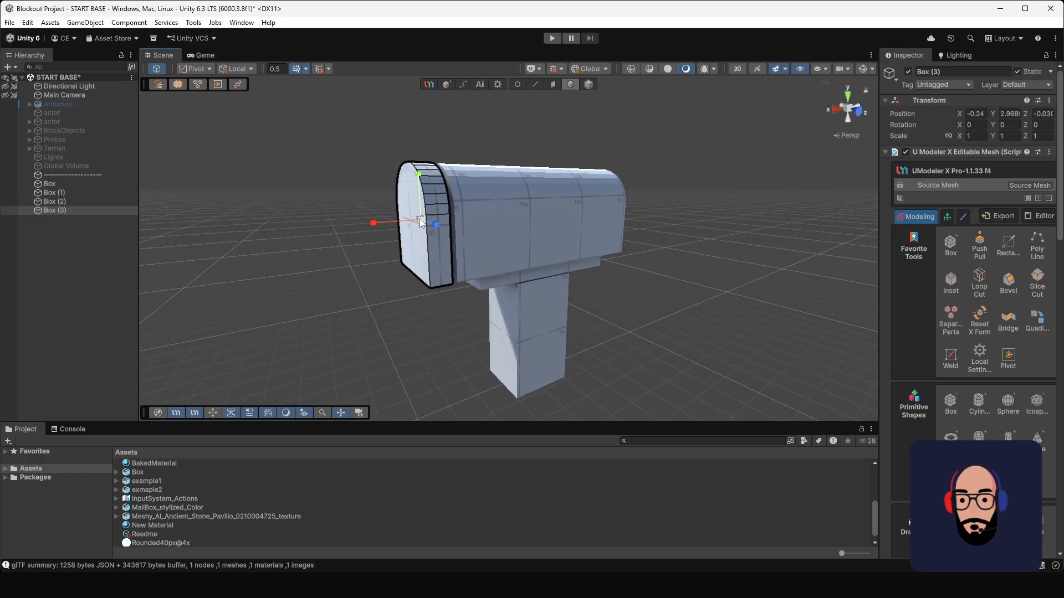
{"action": "left_click_drag", "start_coordinate": [420, 222], "coordinate": [435, 221]}
{"action": "left_click_drag", "start_coordinate": [435, 221], "coordinate": [574, 291], "text": "alt"}
{"action": "scroll", "coordinate": [587, 297], "scroll_direction": "up", "scroll_amount": 2}
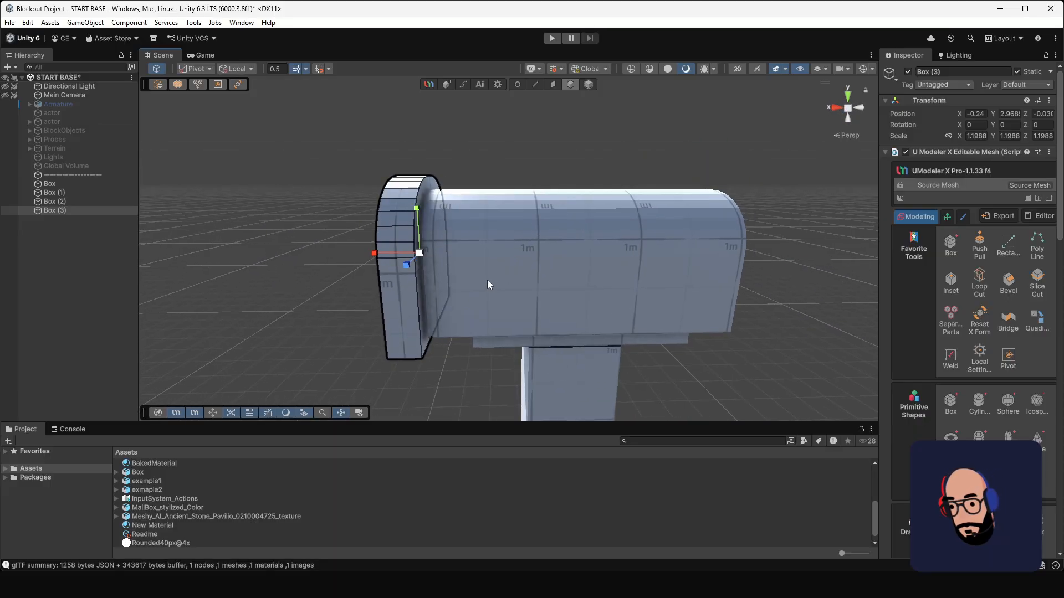
{"action": "left_click_drag", "start_coordinate": [376, 255], "coordinate": [380, 260]}
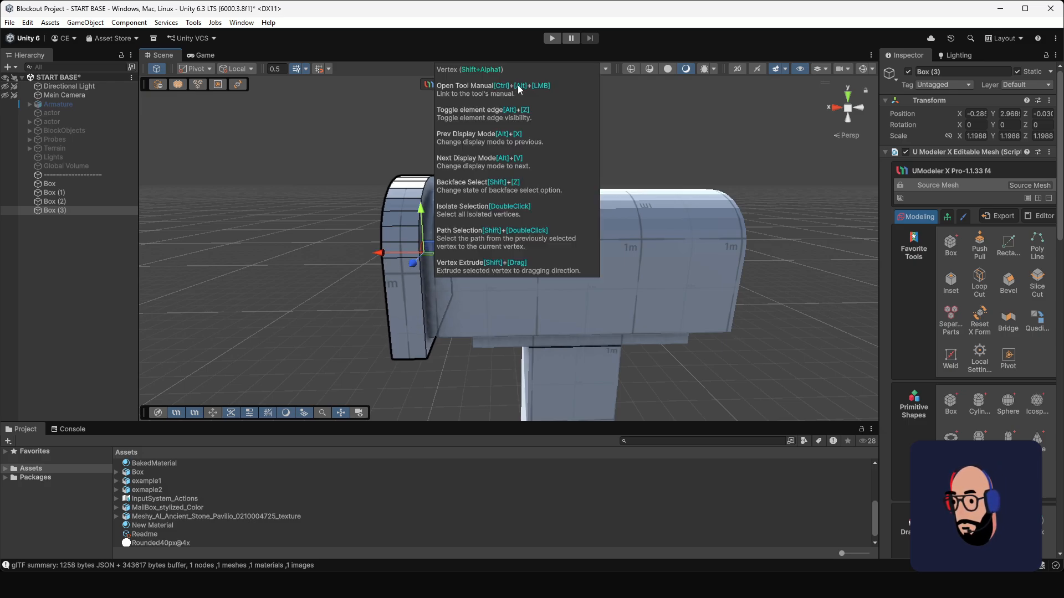
{"action": "left_click_drag", "start_coordinate": [531, 220], "coordinate": [668, 146], "text": "alt"}
{"action": "left_click_drag", "start_coordinate": [573, 144], "coordinate": [548, 197], "text": "alt"}
{"action": "scroll", "coordinate": [566, 214], "scroll_direction": "down", "scroll_amount": 5}
{"action": "middle_click_drag", "start_coordinate": [566, 215], "coordinate": [515, 195]}
{"action": "left_click_drag", "start_coordinate": [460, 191], "coordinate": [520, 201], "text": "alt"}
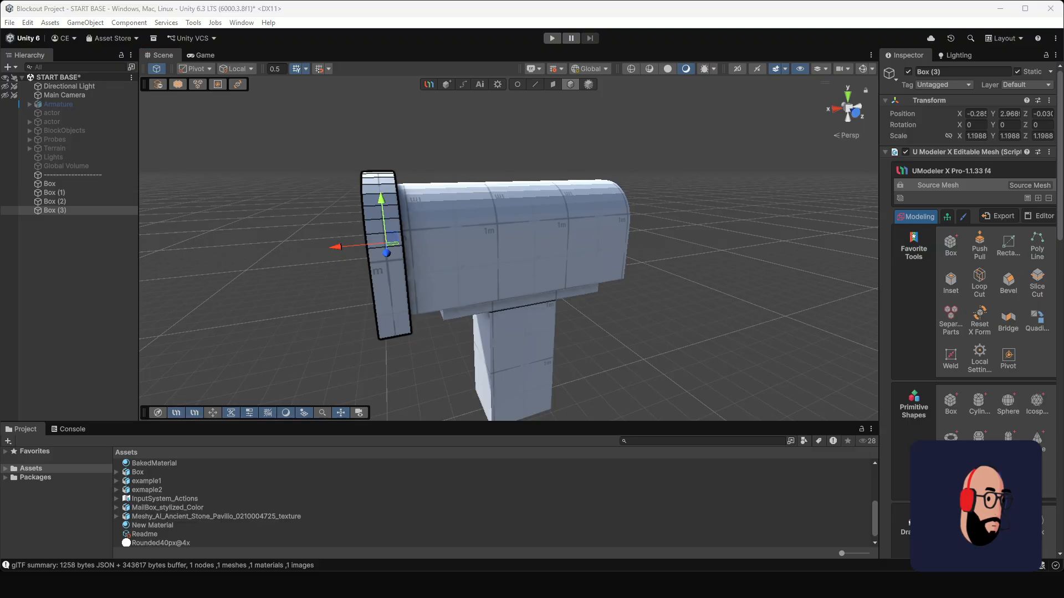
{"action": "left_click_drag", "start_coordinate": [662, 236], "coordinate": [739, 253], "text": "alt"}
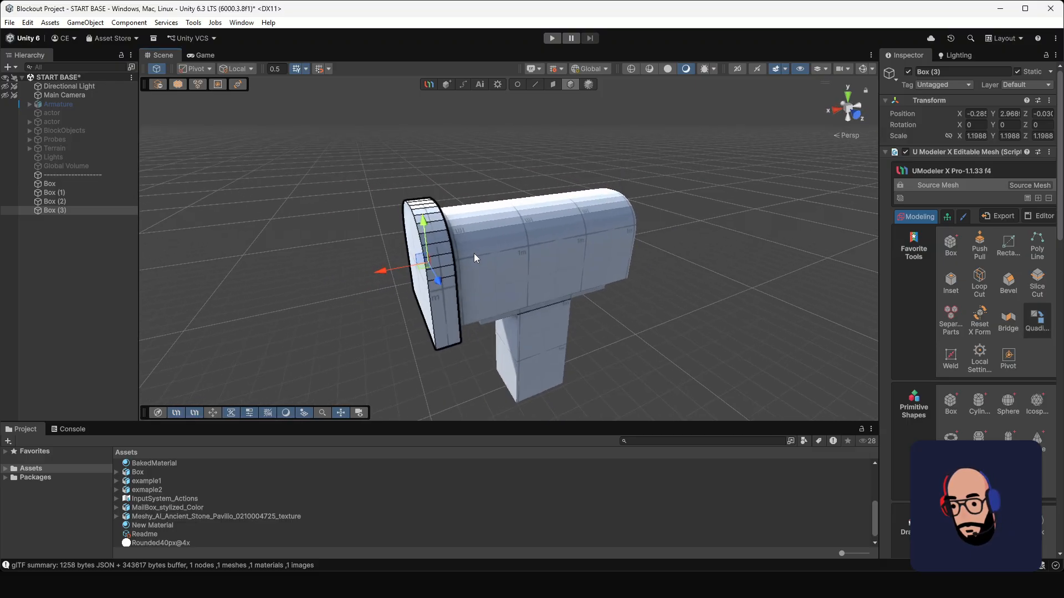
Step: Try drawing a small, low box on top of the body just behind the cap and adjusting its faces
{"action": "left_click", "coordinate": [634, 328]}
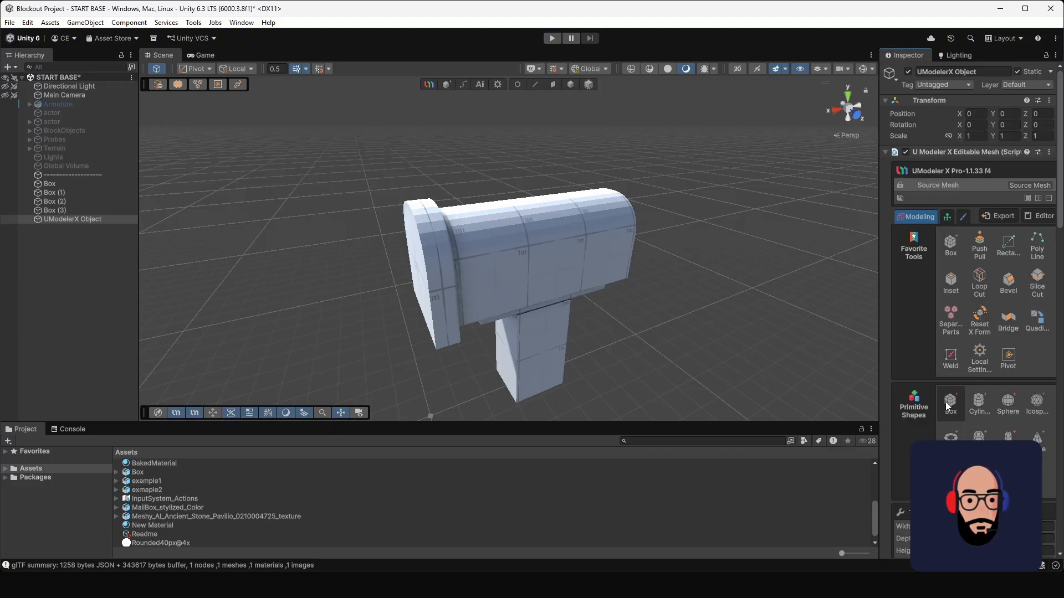
{"action": "left_click_drag", "start_coordinate": [656, 262], "coordinate": [481, 287], "text": "alt"}
{"action": "scroll", "coordinate": [524, 310], "scroll_direction": "up", "scroll_amount": 4}
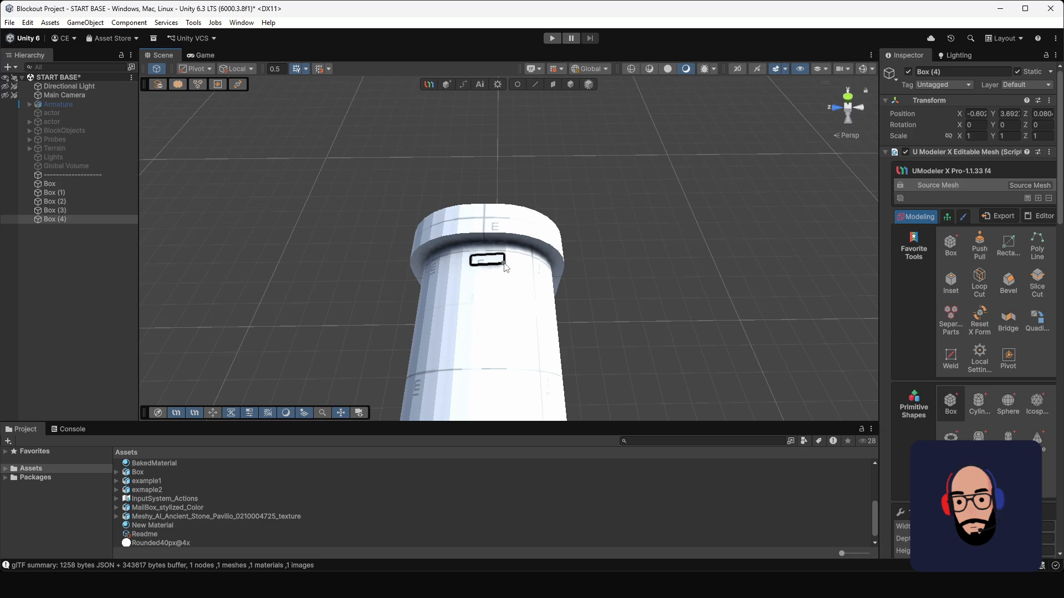
{"action": "left_click_drag", "start_coordinate": [504, 268], "coordinate": [598, 288], "text": "alt"}
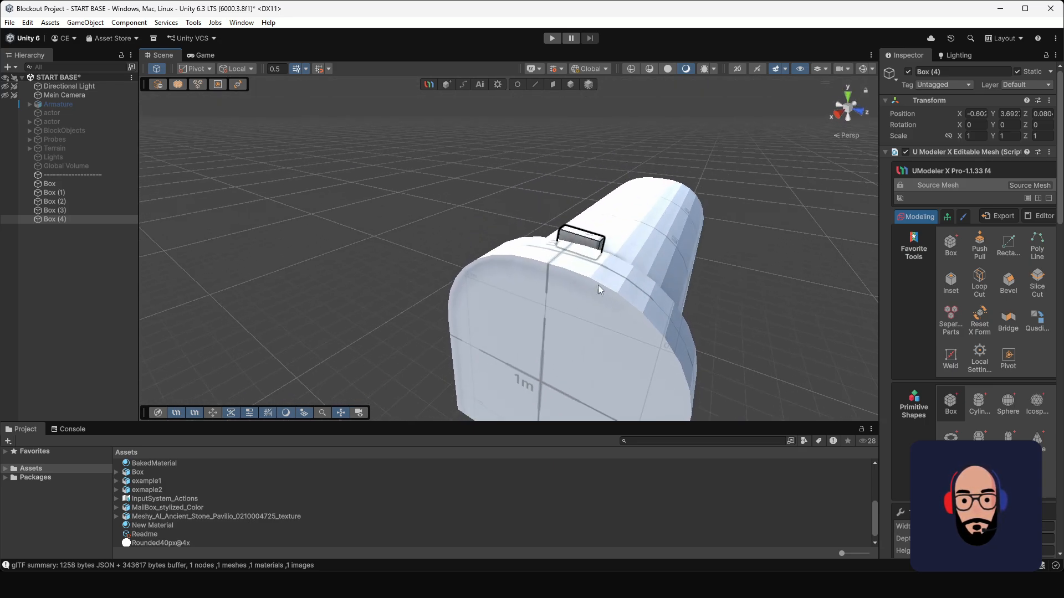
{"action": "left_click", "coordinate": [553, 85]}
{"action": "left_click_drag", "start_coordinate": [549, 222], "coordinate": [540, 272], "text": "alt"}
Step: Undo the small box and delete the leftover empty UModelerX Object
{"action": "key", "text": "ctrl+z"}
{"action": "key", "text": "ctrl+z"}
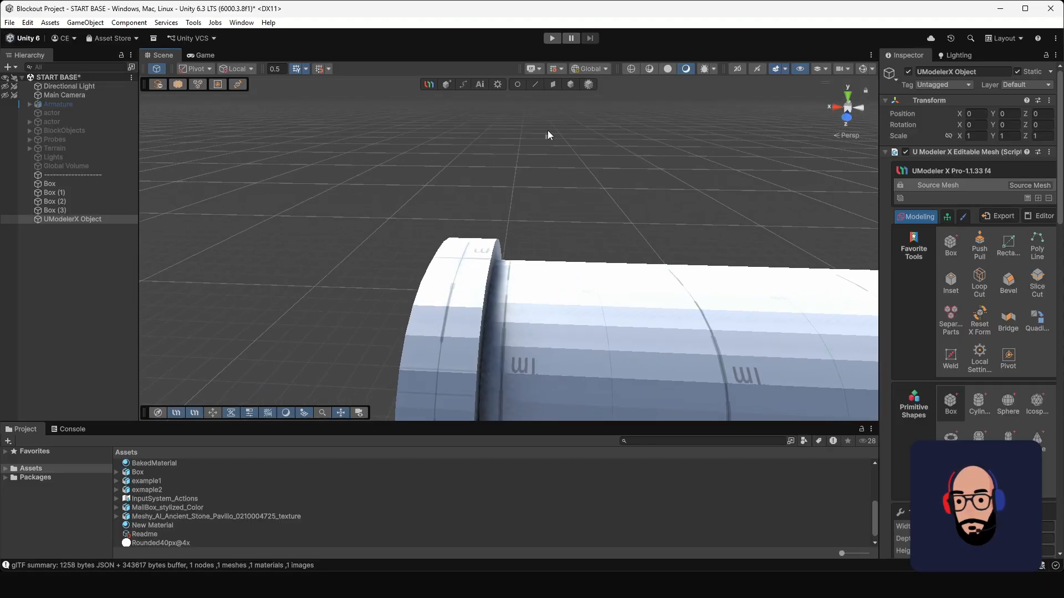
{"action": "left_click", "coordinate": [571, 84]}
{"action": "left_click", "coordinate": [111, 238]}
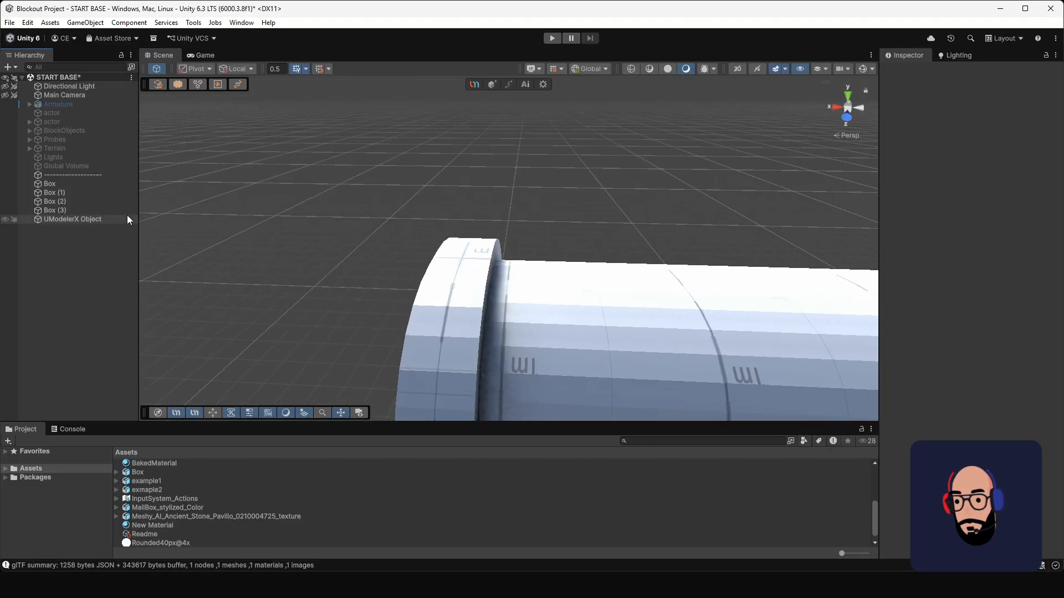
{"action": "left_click", "coordinate": [110, 220]}
{"action": "key", "text": "Delete"}
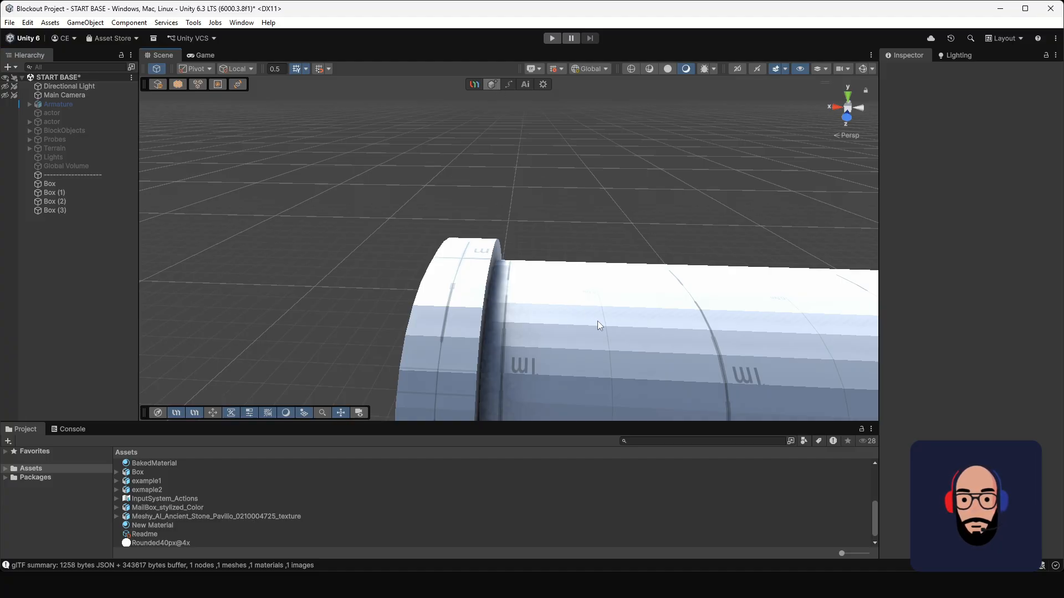
Step: Draw a new small box on top of the body directly behind the cap
{"action": "key", "text": "ctrl+z"}
{"action": "mouse_move", "coordinate": [701, 350]}
{"action": "left_mouse_down", "text": "alt"}
{"action": "mouse_move", "coordinate": [603, 281]}
{"action": "mouse_move", "coordinate": [487, 231]}
{"action": "mouse_move", "coordinate": [394, 264]}
{"action": "mouse_move", "coordinate": [537, 364]}
{"action": "mouse_move", "coordinate": [511, 241]}
{"action": "mouse_move", "coordinate": [502, 322]}
{"action": "mouse_move", "coordinate": [476, 288]}
{"action": "mouse_move", "coordinate": [637, 260]}
{"action": "left_mouse_up", "text": "alt"}
{"action": "left_click", "coordinate": [498, 305]}
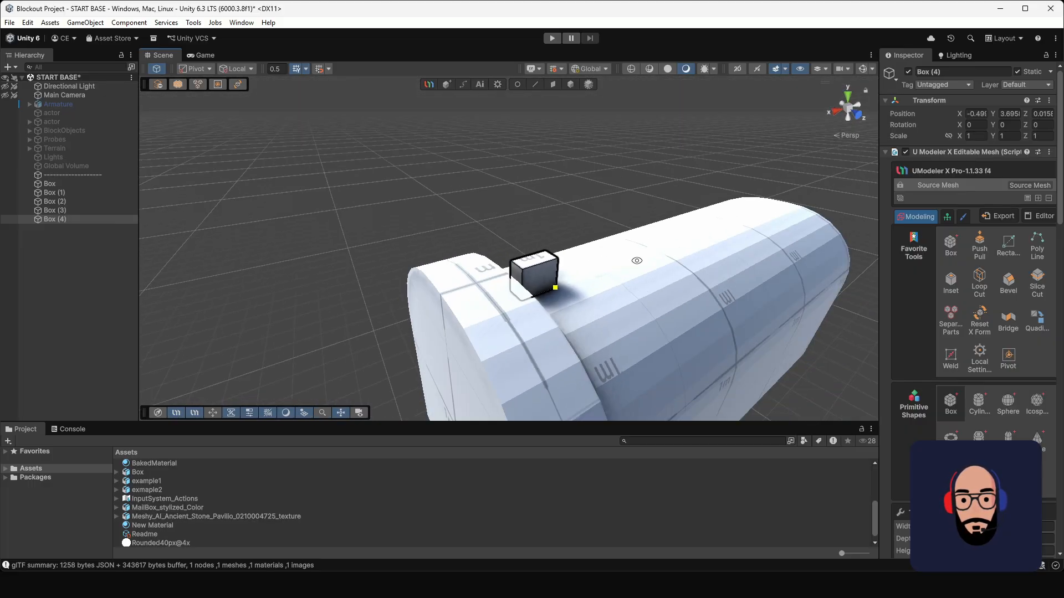
Step: Narrow the small box behind the cap lengthwise and extrude its top face upward above the cap
{"action": "left_click", "coordinate": [529, 277]}
{"action": "left_click_drag", "start_coordinate": [529, 277], "coordinate": [556, 241], "text": "alt"}
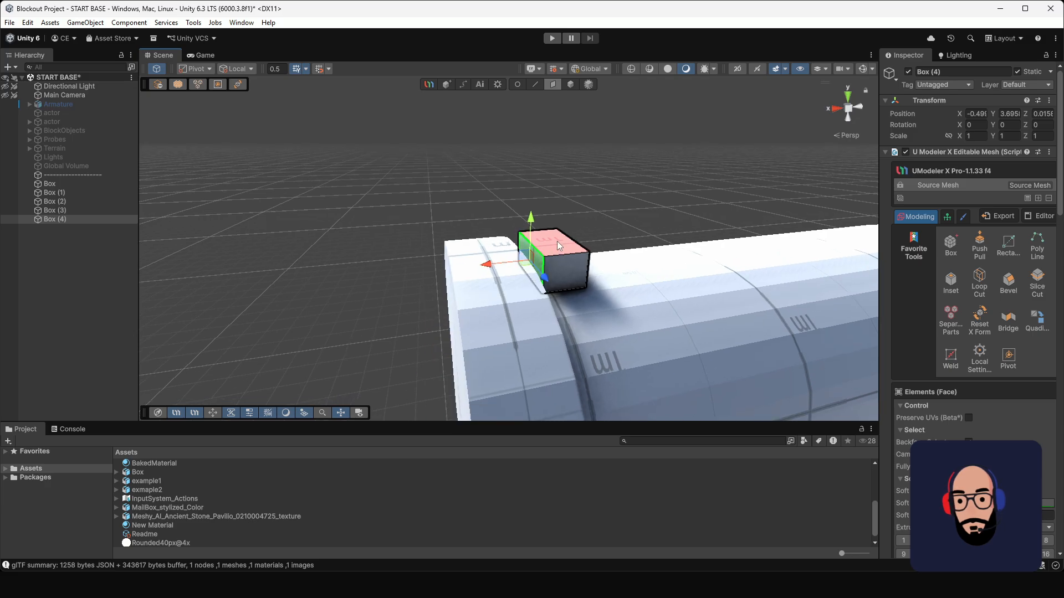
{"action": "left_click", "coordinate": [548, 242]}
{"action": "left_click_drag", "start_coordinate": [552, 202], "coordinate": [526, 234]}
{"action": "left_click", "coordinate": [556, 281]}
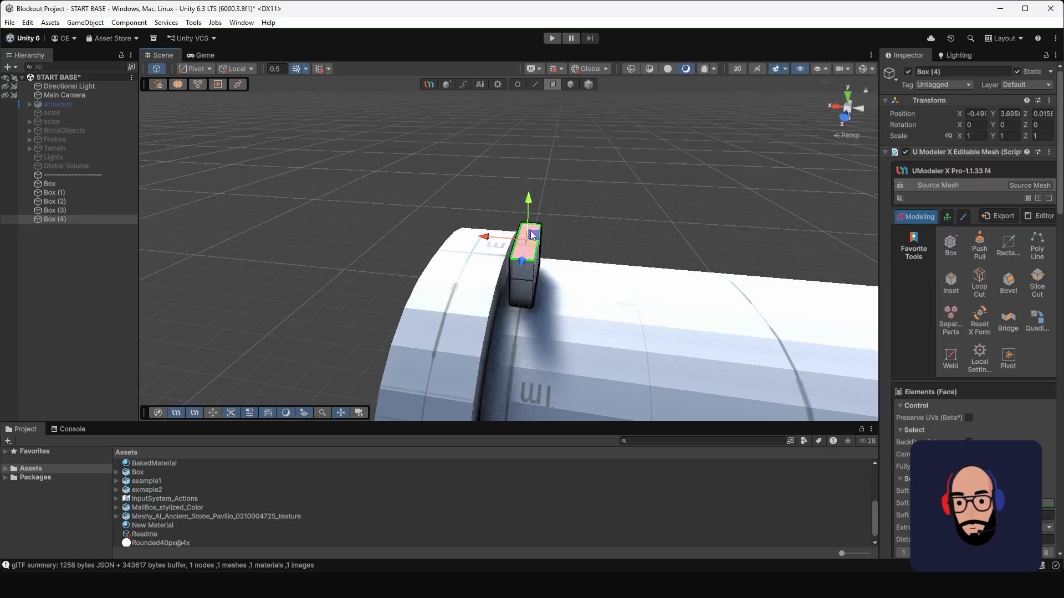
Step: Extrude the small box's upper front face forward past the cap, and extrude the top of the overhanging end upward
{"action": "left_click_drag", "start_coordinate": [557, 208], "coordinate": [466, 227]}
{"action": "key", "text": "w"}
{"action": "left_click_drag", "start_coordinate": [593, 262], "coordinate": [460, 171], "text": "alt"}
{"action": "key", "text": "e"}
{"action": "left_click_drag", "start_coordinate": [521, 247], "coordinate": [536, 183], "text": "alt"}
{"action": "key", "text": "w"}
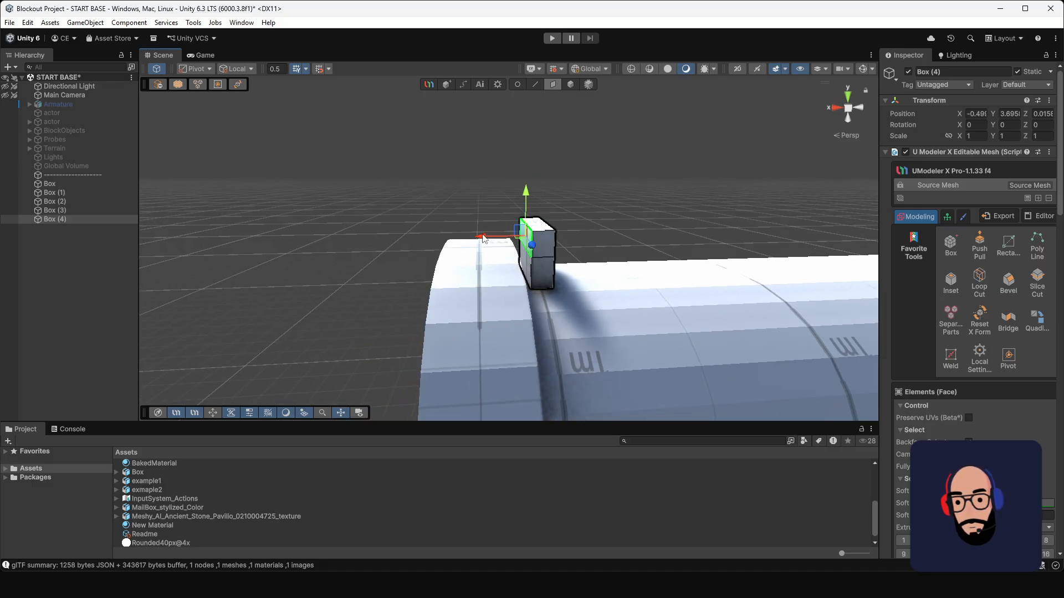
{"action": "left_click_drag", "start_coordinate": [483, 240], "coordinate": [366, 238]}
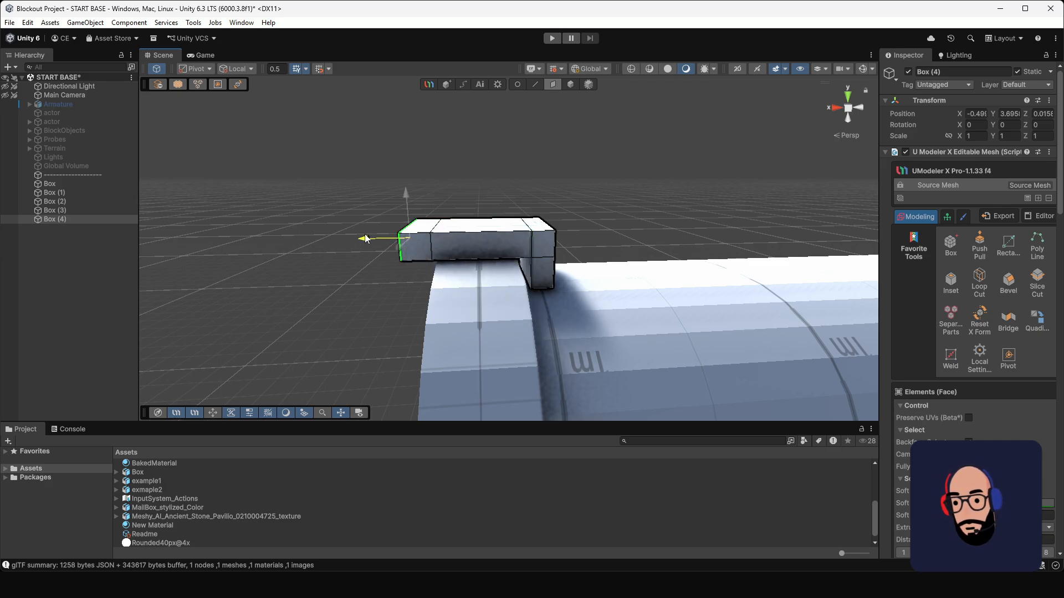
{"action": "left_click", "coordinate": [435, 226]}
{"action": "left_click_drag", "start_coordinate": [422, 187], "coordinate": [423, 152], "text": "shift"}
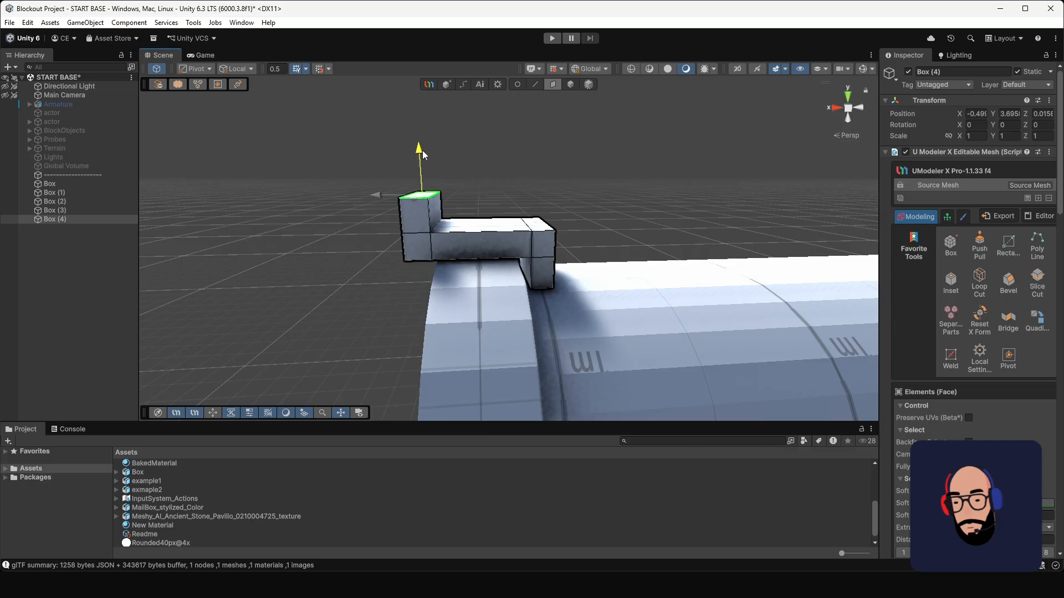
{"action": "left_click_drag", "start_coordinate": [420, 232], "coordinate": [463, 192], "text": "alt"}
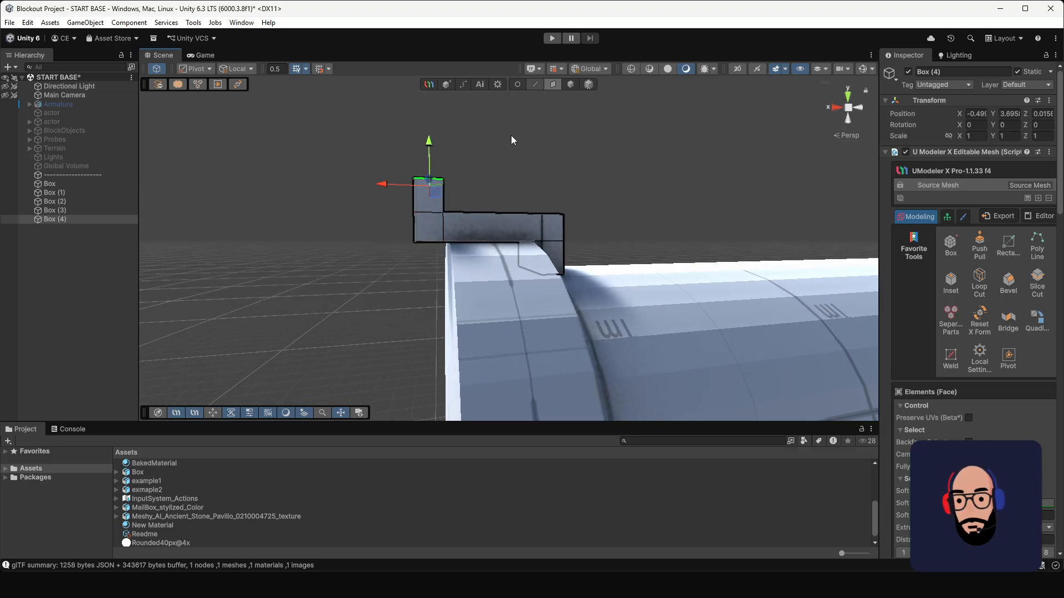
Step: Move the lower front edge of the overhanging latch inward to slope the underside of its tip
{"action": "left_click", "coordinate": [536, 84]}
{"action": "left_click_drag", "start_coordinate": [408, 238], "coordinate": [378, 250], "text": "alt"}
{"action": "left_click", "coordinate": [428, 249]}
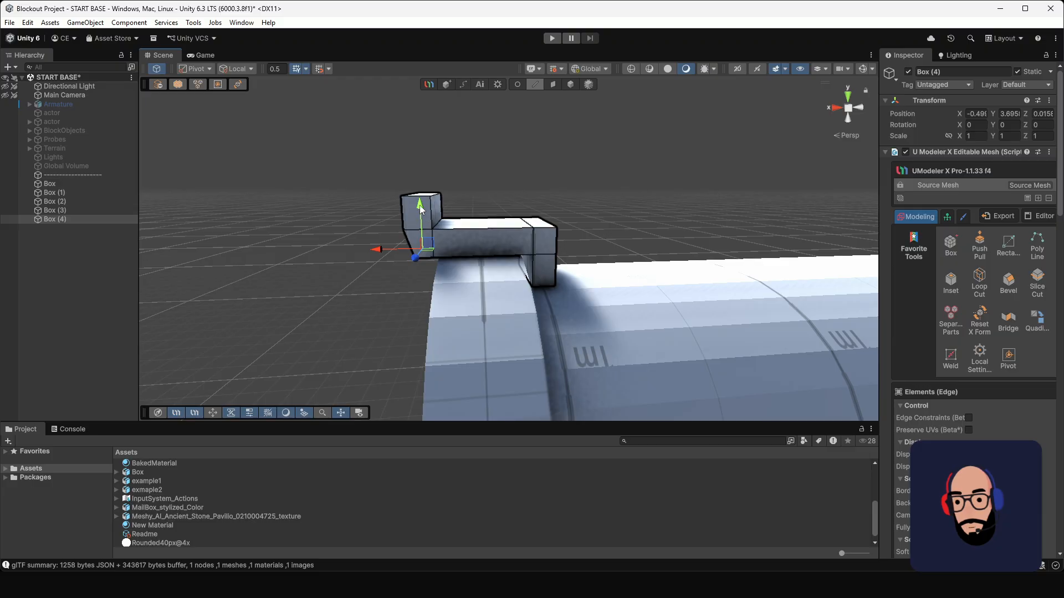
{"action": "left_click_drag", "start_coordinate": [374, 257], "coordinate": [449, 256], "text": "alt"}
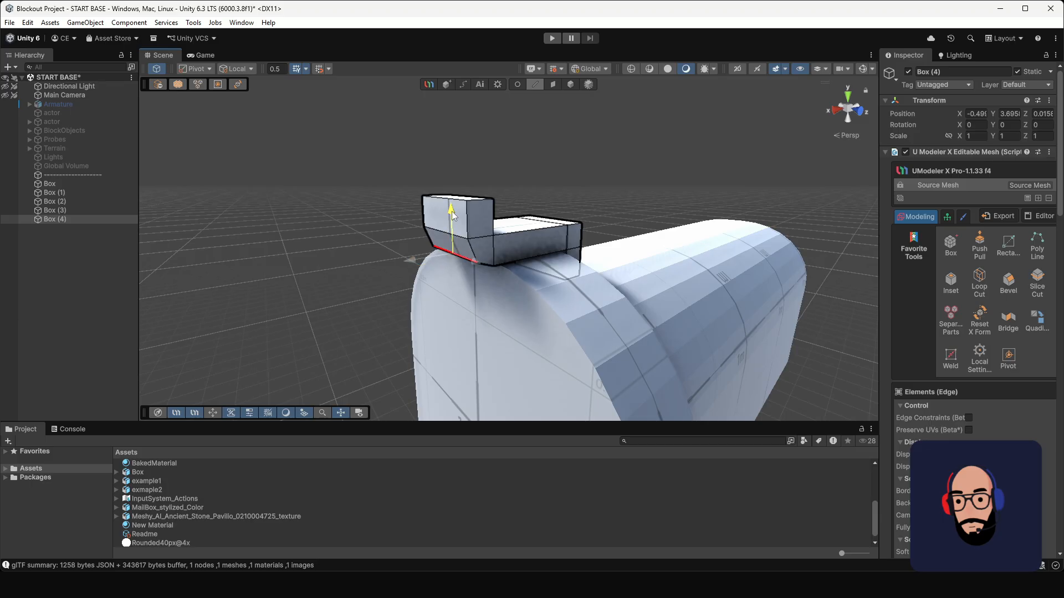
{"action": "left_click_drag", "start_coordinate": [453, 208], "coordinate": [463, 246], "text": "alt"}
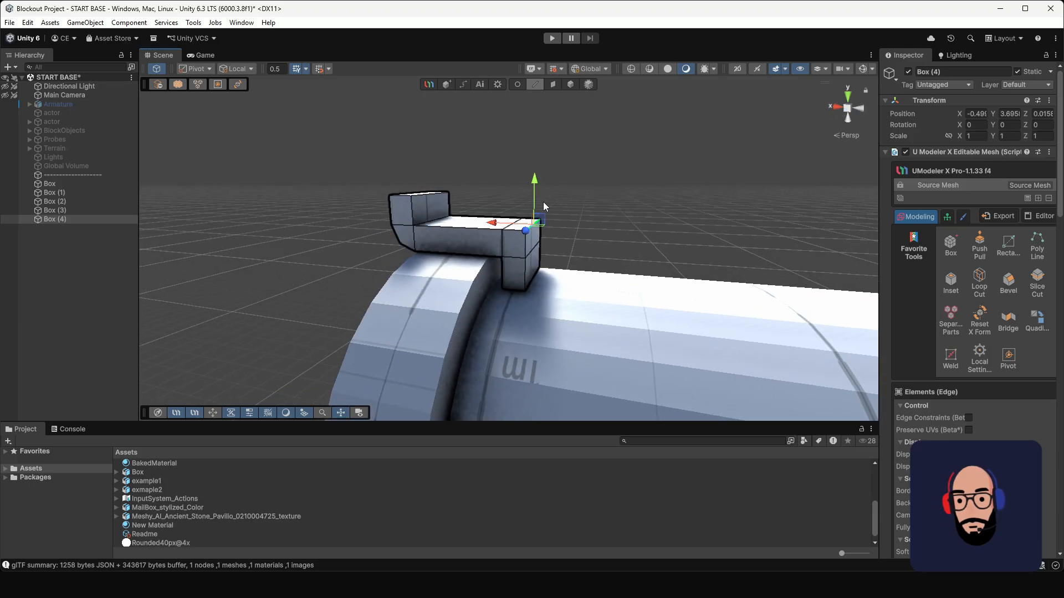
Step: Move the latch's upper rear edge forward along X to slope its back corner
{"action": "left_click", "coordinate": [521, 226]}
{"action": "left_click_drag", "start_coordinate": [493, 231], "coordinate": [486, 231]}
{"action": "left_click_drag", "start_coordinate": [409, 224], "coordinate": [470, 245], "text": "alt"}
{"action": "middle_click_drag", "start_coordinate": [421, 229], "coordinate": [451, 245]}
{"action": "left_click_drag", "start_coordinate": [479, 219], "coordinate": [472, 232], "text": "alt"}
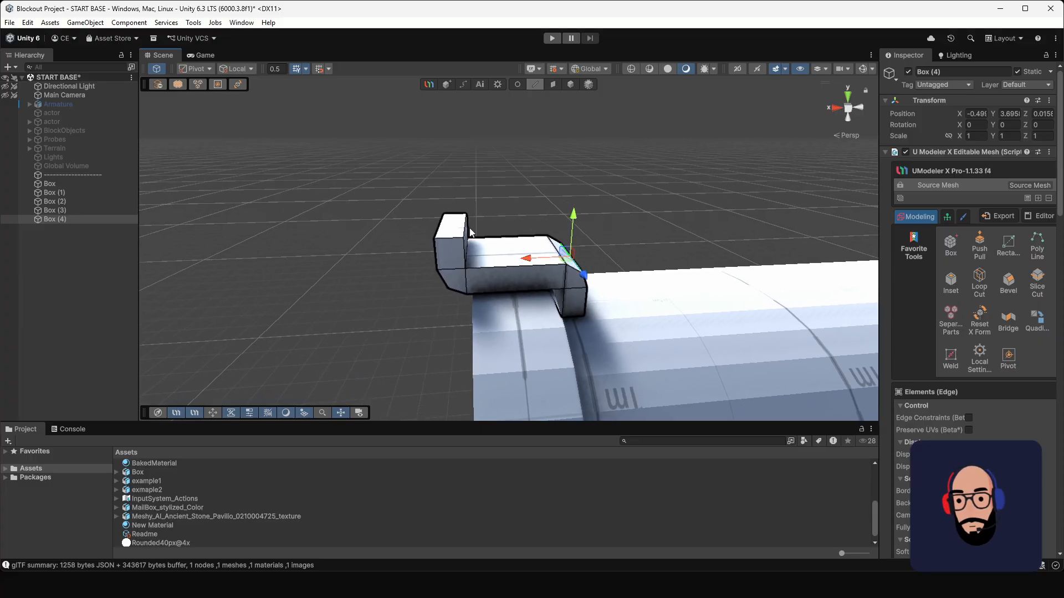
Step: Narrow the top face of the latch's upturned tip along X and move it forward so the tip slants outward
{"action": "left_click", "coordinate": [553, 84]}
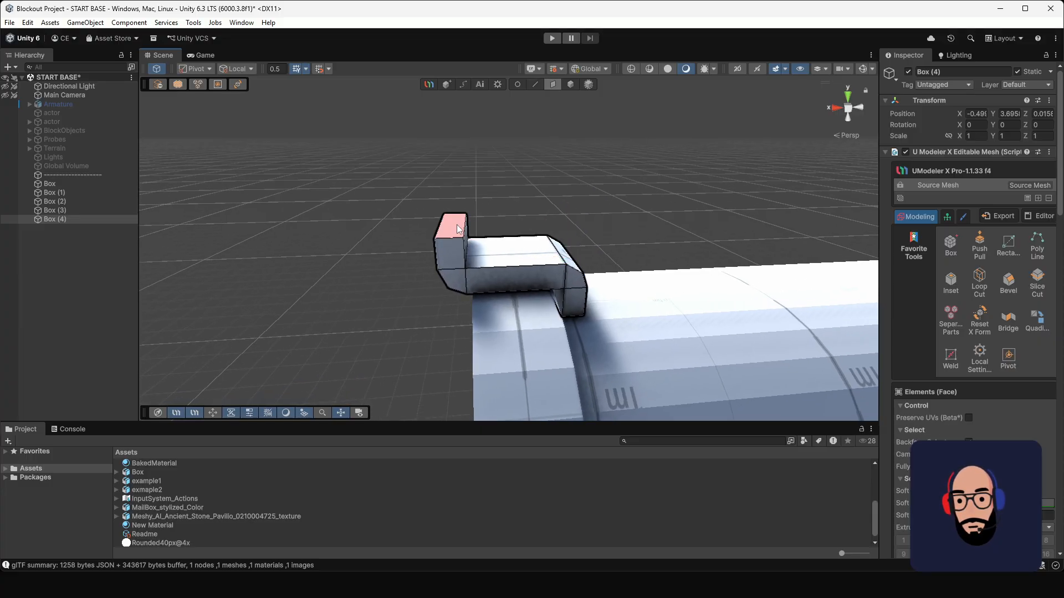
{"action": "left_click", "coordinate": [451, 226]}
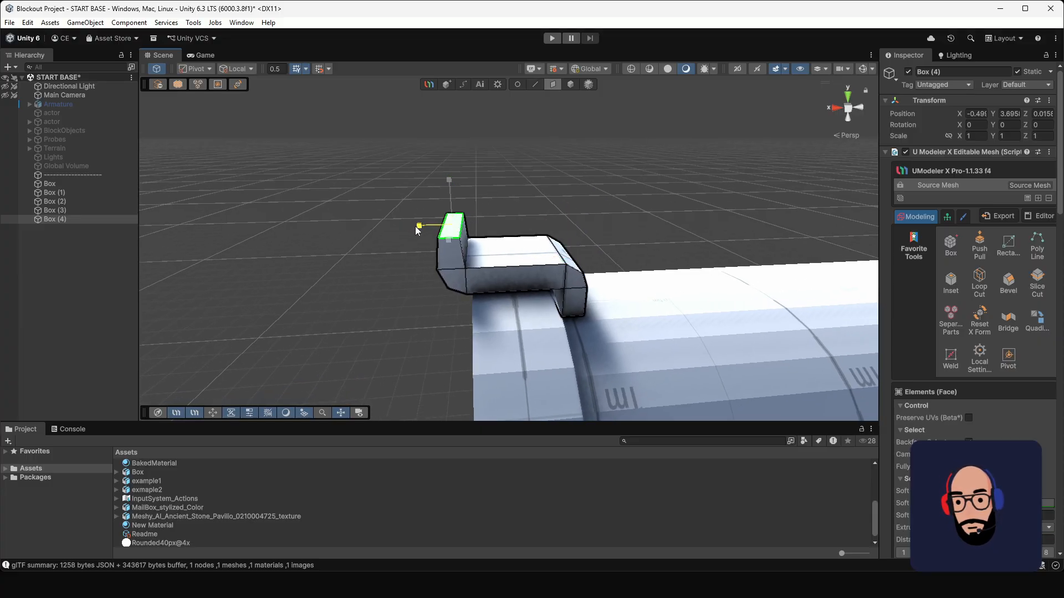
{"action": "left_click_drag", "start_coordinate": [415, 228], "coordinate": [394, 228]}
{"action": "scroll", "coordinate": [527, 283], "scroll_direction": "down", "scroll_amount": 5}
{"action": "middle_click_drag", "start_coordinate": [529, 285], "coordinate": [493, 254]}
{"action": "scroll", "coordinate": [493, 254], "scroll_direction": "down", "scroll_amount": 5}
{"action": "left_click_drag", "start_coordinate": [493, 254], "coordinate": [468, 236], "text": "alt"}
{"action": "scroll", "coordinate": [480, 216], "scroll_direction": "up", "scroll_amount": 8}
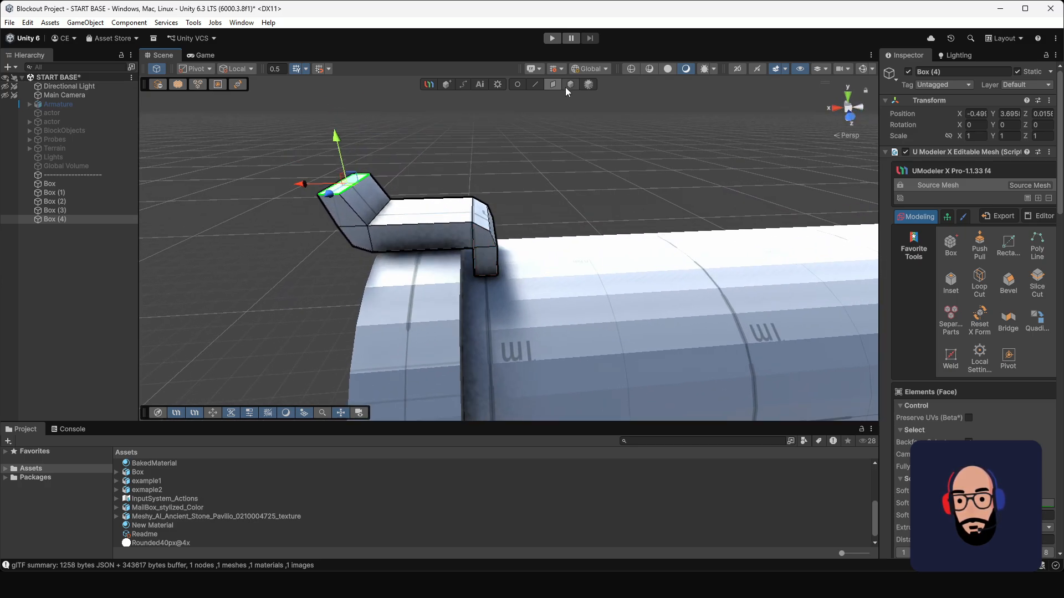
Step: Shift the whole latch forward along X to about -0.44
{"action": "left_click", "coordinate": [570, 86]}
{"action": "mouse_move", "coordinate": [423, 264]}
{"action": "left_mouse_down"}
{"action": "mouse_move", "coordinate": [410, 263]}
{"action": "mouse_move", "coordinate": [420, 265]}
{"action": "left_mouse_up"}
{"action": "left_click", "coordinate": [452, 246]}
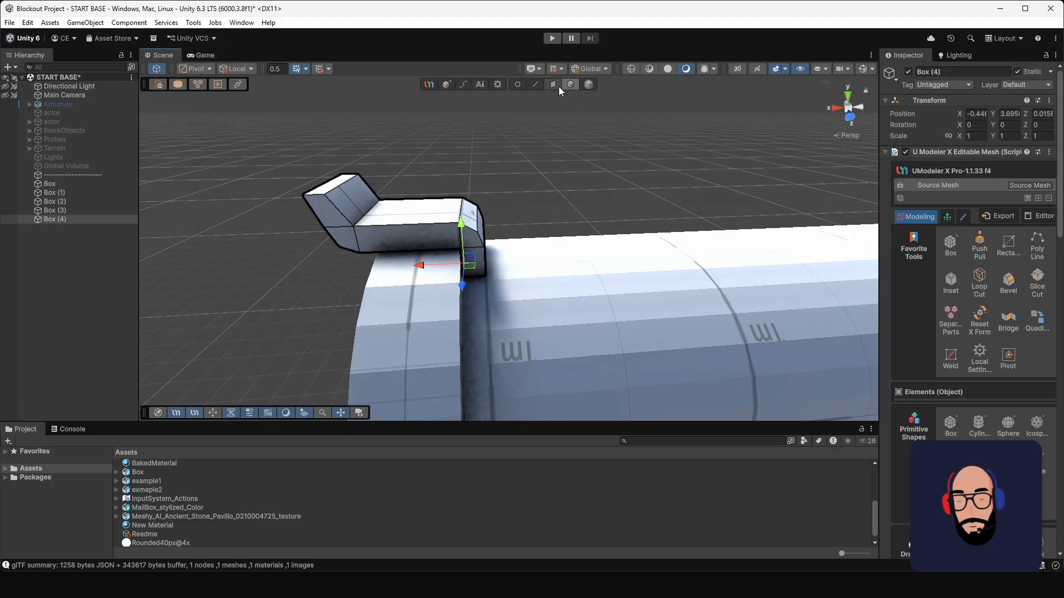
Step: Adjust the latch's rear vertices along X behind the cap and deselect the latch
{"action": "left_click", "coordinate": [517, 87]}
{"action": "left_click_drag", "start_coordinate": [541, 310], "coordinate": [480, 176], "text": "alt"}
{"action": "left_click_drag", "start_coordinate": [441, 246], "coordinate": [440, 273], "text": "alt"}
{"action": "scroll", "coordinate": [505, 306], "scroll_direction": "down", "scroll_amount": 5}
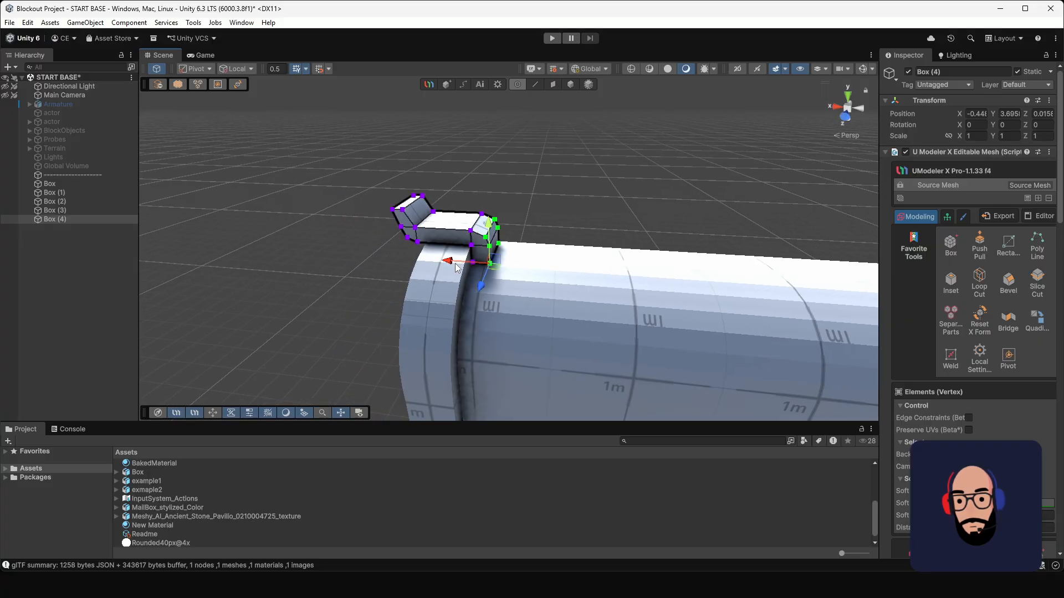
{"action": "left_click_drag", "start_coordinate": [505, 306], "coordinate": [649, 277], "text": "alt"}
{"action": "left_click", "coordinate": [568, 84]}
{"action": "left_click", "coordinate": [609, 216]}
{"action": "scroll", "coordinate": [524, 201], "scroll_direction": "down", "scroll_amount": 4}
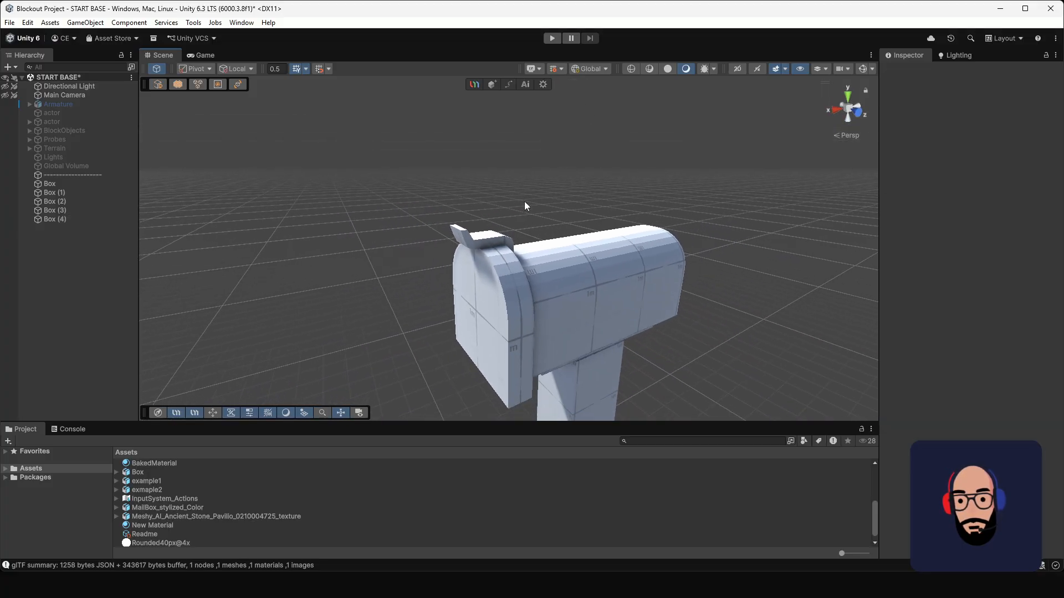
Step: Create a new UModeler X object and draw a small upright box against the side of the mailbox body behind the cap
{"action": "left_click_drag", "start_coordinate": [524, 201], "coordinate": [464, 197], "text": "alt"}
{"action": "right_click_drag", "start_coordinate": [463, 198], "coordinate": [535, 306], "text": "alt"}
{"action": "left_click_drag", "start_coordinate": [535, 306], "coordinate": [502, 159], "text": "alt"}
{"action": "left_click_drag", "start_coordinate": [514, 263], "coordinate": [545, 247], "text": "alt"}
{"action": "scroll", "coordinate": [516, 233], "scroll_direction": "down", "scroll_amount": 4}
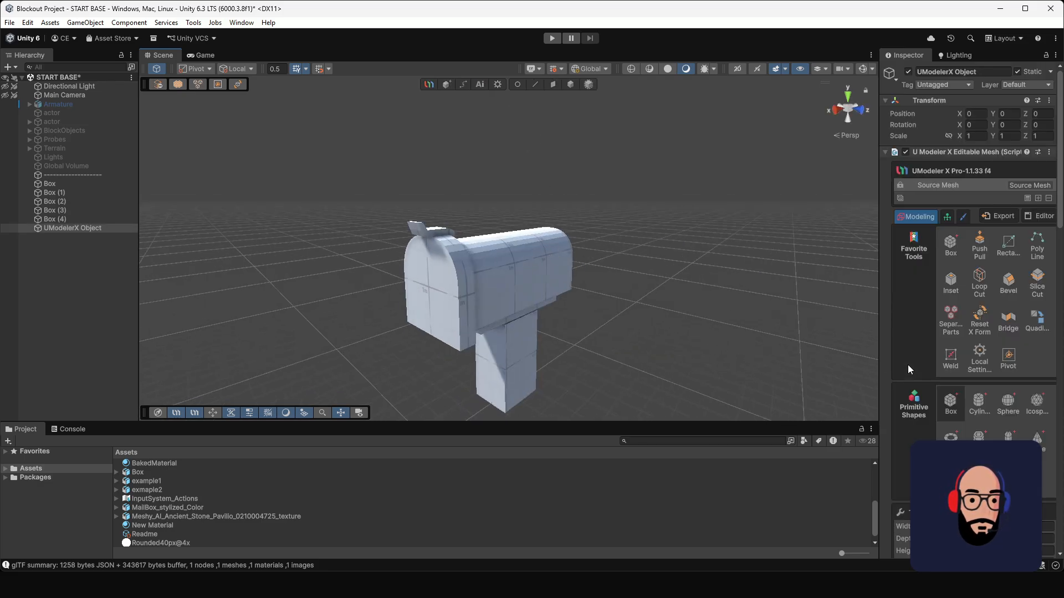
{"action": "scroll", "coordinate": [548, 305], "scroll_direction": "up", "scroll_amount": 4}
{"action": "middle_click_drag", "start_coordinate": [548, 304], "coordinate": [577, 250]}
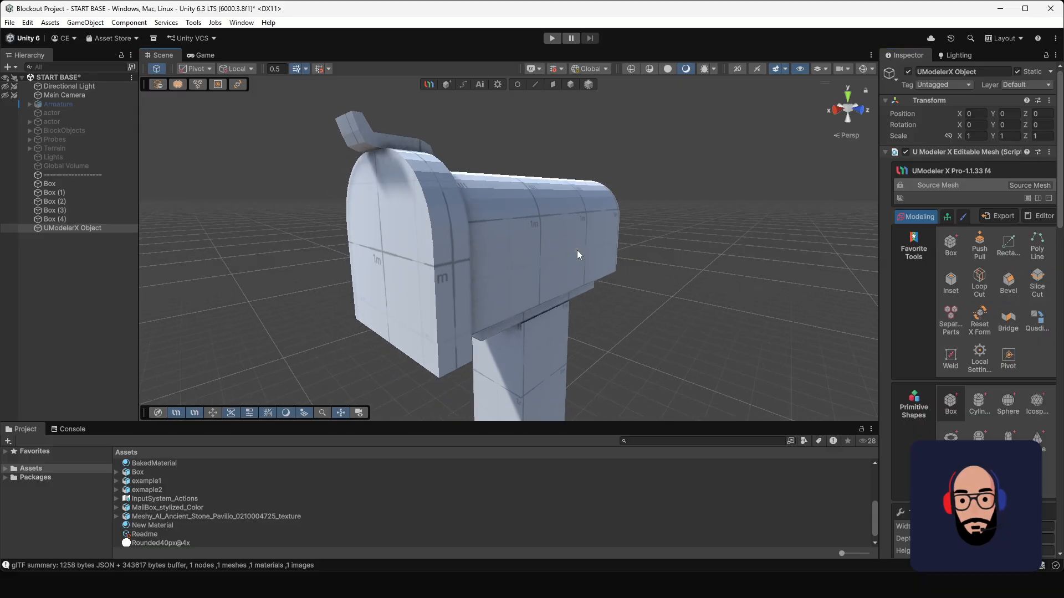
{"action": "left_click_drag", "start_coordinate": [576, 250], "coordinate": [515, 279], "text": "alt"}
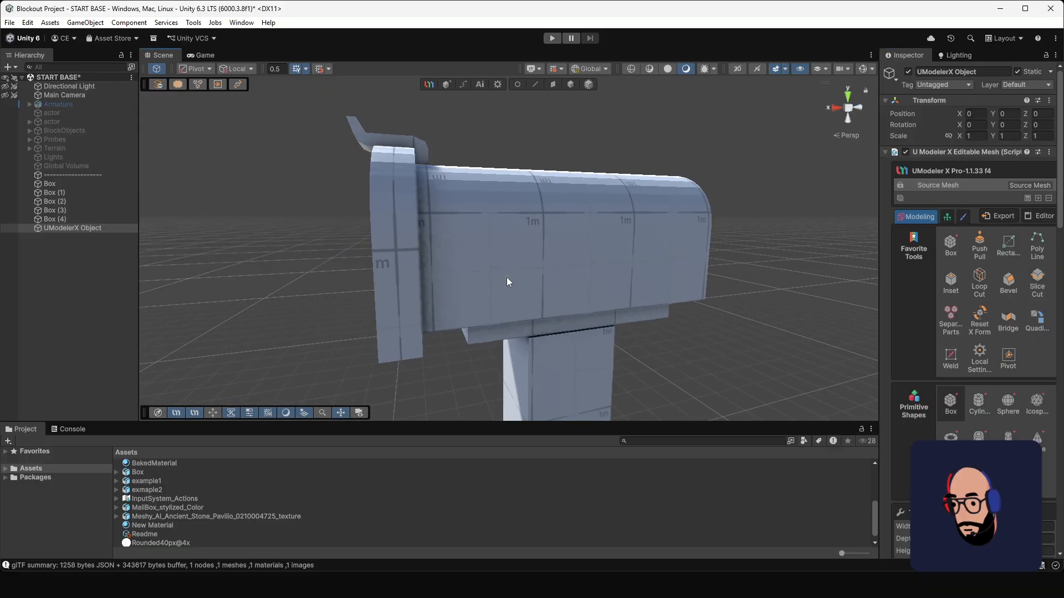
{"action": "mouse_move", "coordinate": [472, 238]}
{"action": "left_mouse_down"}
{"action": "mouse_move", "coordinate": [501, 268]}
{"action": "mouse_move", "coordinate": [513, 314]}
{"action": "mouse_move", "coordinate": [490, 252]}
{"action": "mouse_move", "coordinate": [576, 259]}
{"action": "mouse_move", "coordinate": [551, 135]}
{"action": "left_mouse_up"}
{"action": "left_click", "coordinate": [553, 85]}
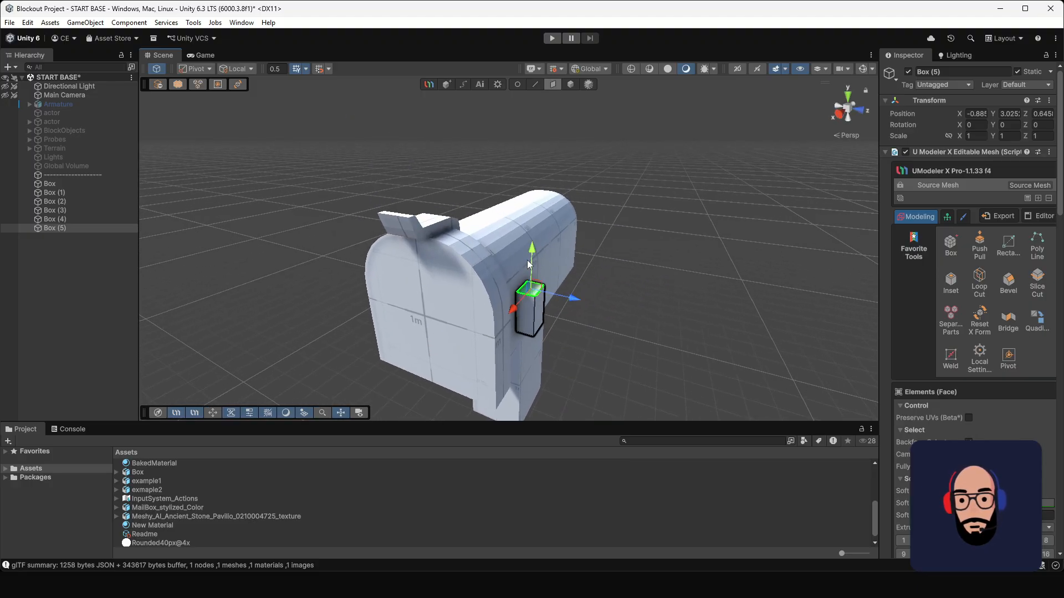
Step: Raise the side box's top face to about the body's roof height and pull its outer face inward to thin it
{"action": "left_click_drag", "start_coordinate": [531, 251], "coordinate": [528, 165]}
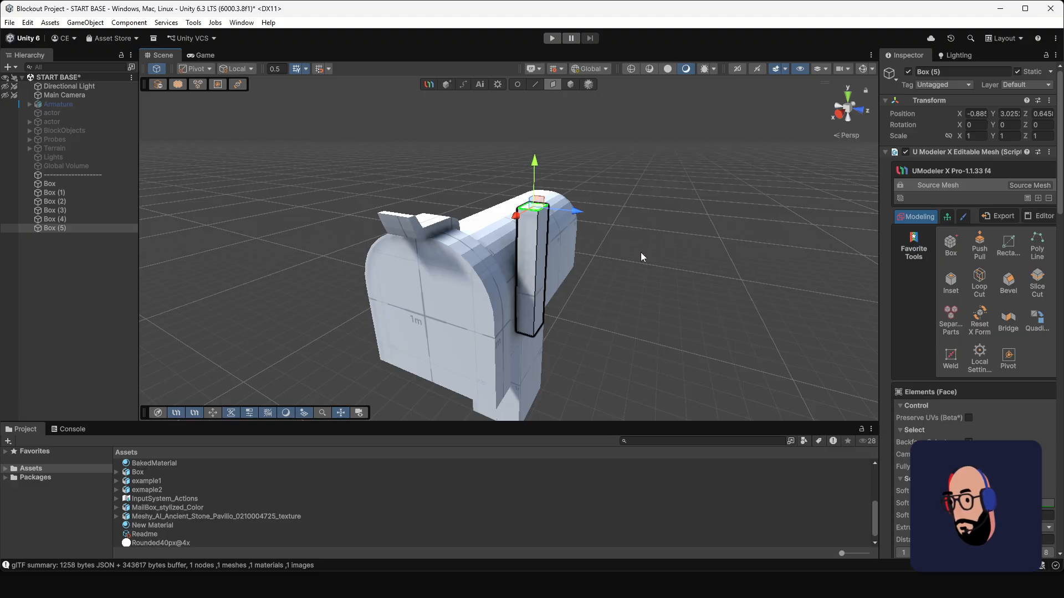
{"action": "left_click_drag", "start_coordinate": [641, 257], "coordinate": [530, 291], "text": "alt"}
{"action": "left_click", "coordinate": [529, 293]}
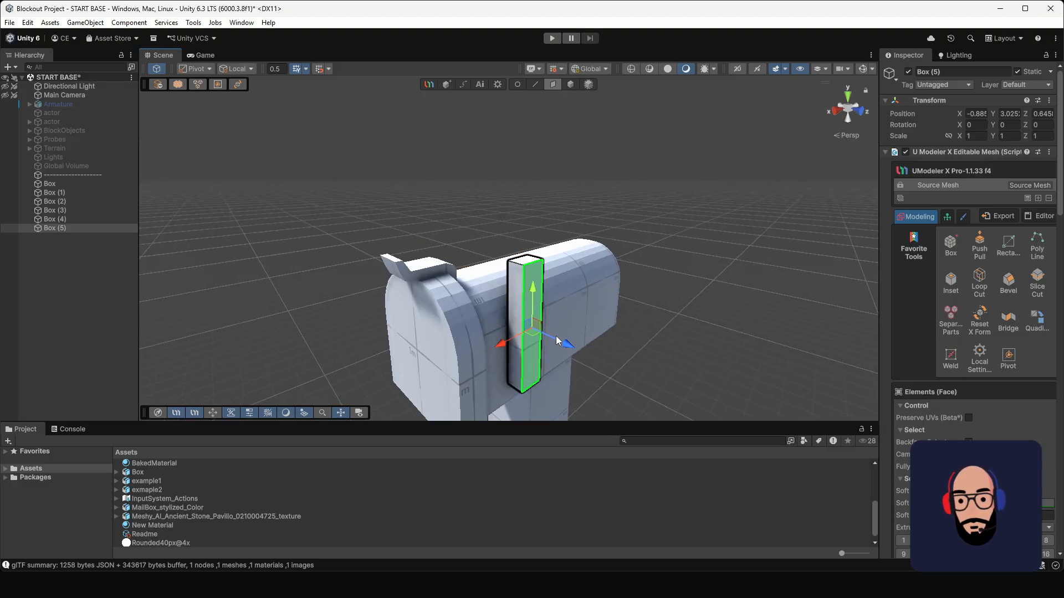
{"action": "left_click_drag", "start_coordinate": [558, 342], "coordinate": [557, 342]}
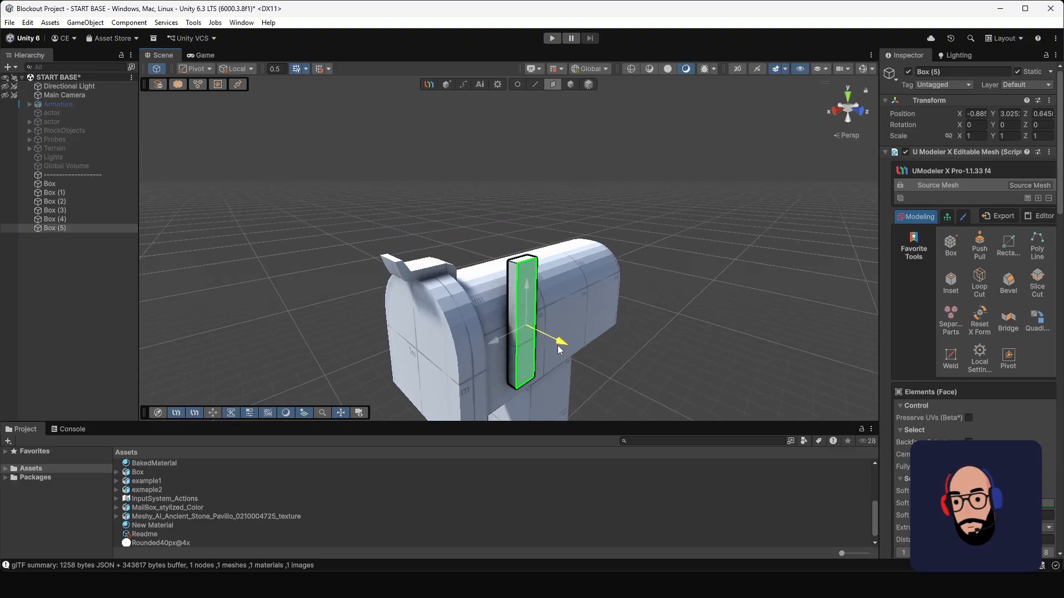
Step: Extrude the side post's top upward and the new section's rear face backward to form a flag above the body
{"action": "left_click", "coordinate": [529, 264]}
{"action": "middle_click_drag", "start_coordinate": [529, 265], "coordinate": [571, 296]}
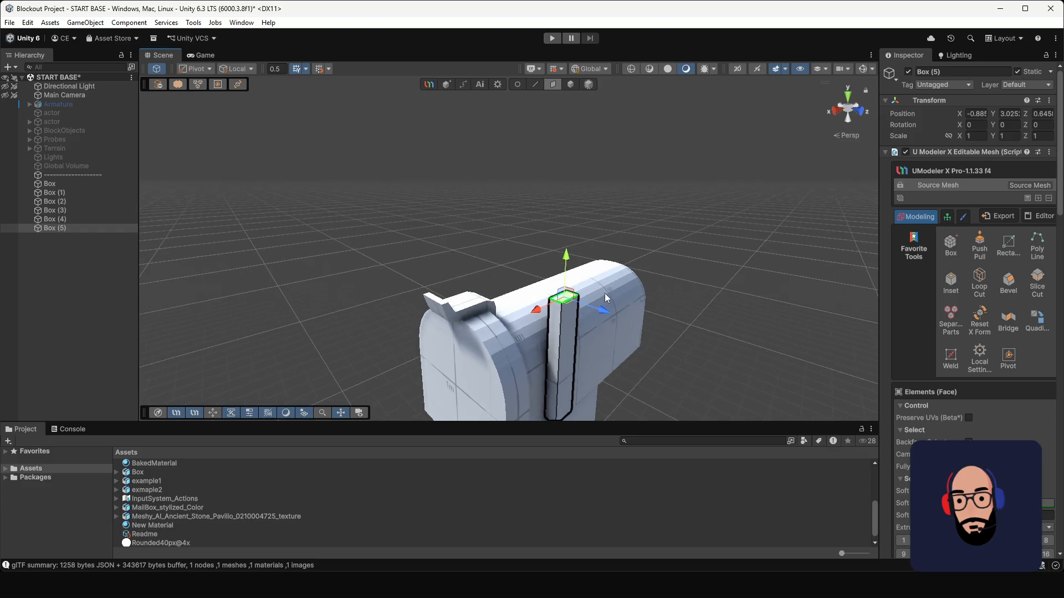
{"action": "left_click_drag", "start_coordinate": [570, 297], "coordinate": [528, 279], "text": "alt"}
{"action": "left_click", "coordinate": [466, 271]}
{"action": "left_click_drag", "start_coordinate": [531, 329], "coordinate": [570, 178], "text": "alt"}
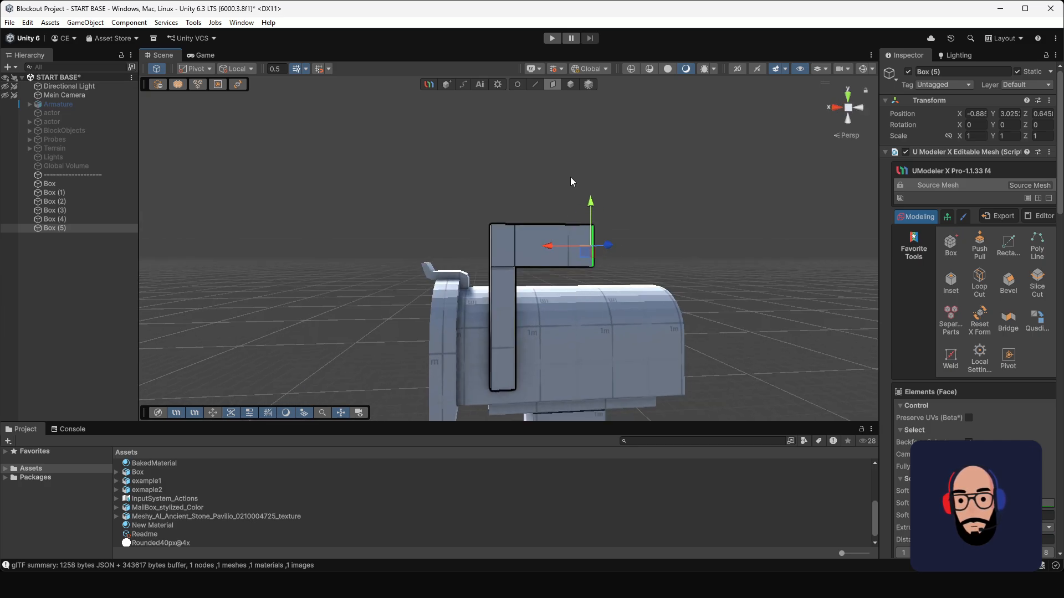
Step: Lower the vertices along the flag's underside and move the post's rear vertices backward to widen the post
{"action": "left_click", "coordinate": [518, 85]}
{"action": "left_click_drag", "start_coordinate": [545, 295], "coordinate": [490, 238]}
{"action": "key", "text": "ctrl+z"}
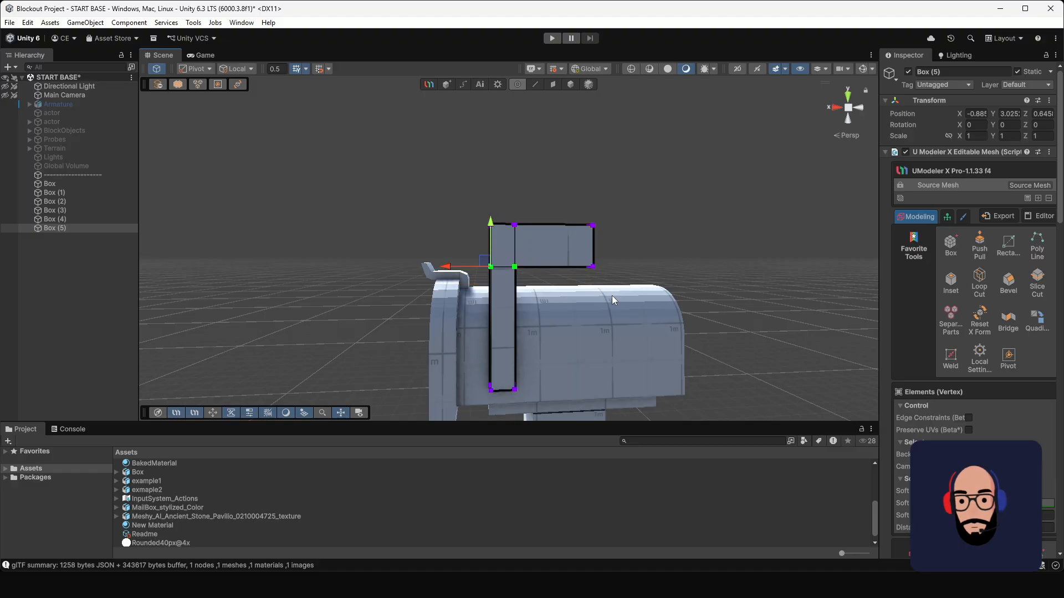
{"action": "left_click_drag", "start_coordinate": [612, 297], "coordinate": [593, 236], "text": "shift"}
{"action": "left_click_drag", "start_coordinate": [536, 409], "coordinate": [480, 230]}
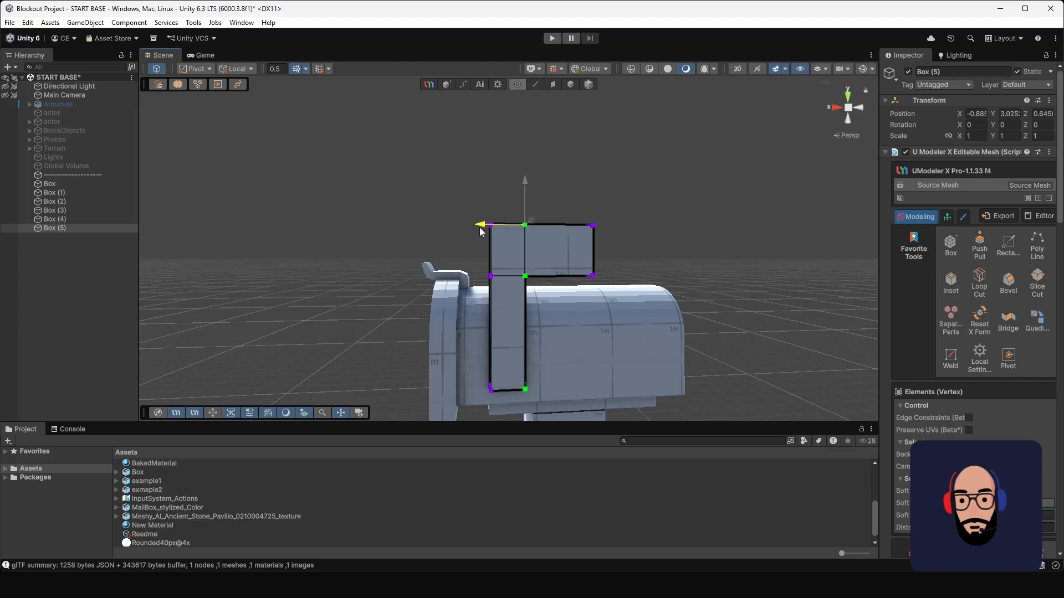
Step: Shorten the flag by moving its end vertices toward the post, and lower its top vertices slightly
{"action": "middle_click_drag", "start_coordinate": [575, 345], "coordinate": [526, 251]}
{"action": "left_click_drag", "start_coordinate": [525, 251], "coordinate": [484, 184], "text": "alt"}
{"action": "left_click", "coordinate": [547, 191]}
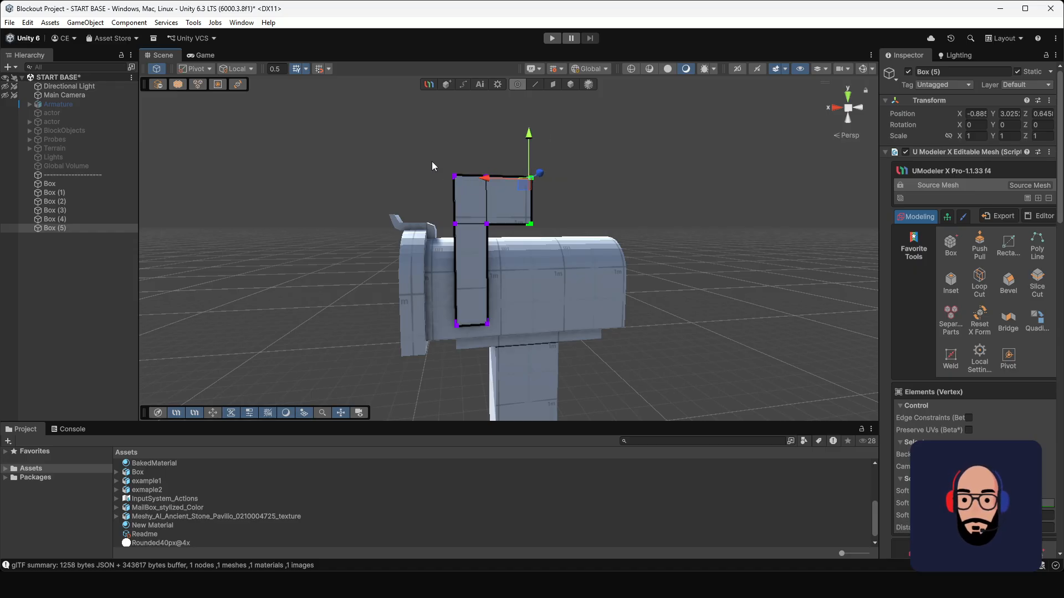
{"action": "left_click_drag", "start_coordinate": [432, 161], "coordinate": [586, 198]}
{"action": "left_click_drag", "start_coordinate": [529, 139], "coordinate": [527, 146]}
{"action": "left_click_drag", "start_coordinate": [477, 216], "coordinate": [531, 215], "text": "alt"}
{"action": "middle_click_drag", "start_coordinate": [521, 270], "coordinate": [475, 227]}
{"action": "left_click_drag", "start_coordinate": [475, 228], "coordinate": [460, 209], "text": "alt"}
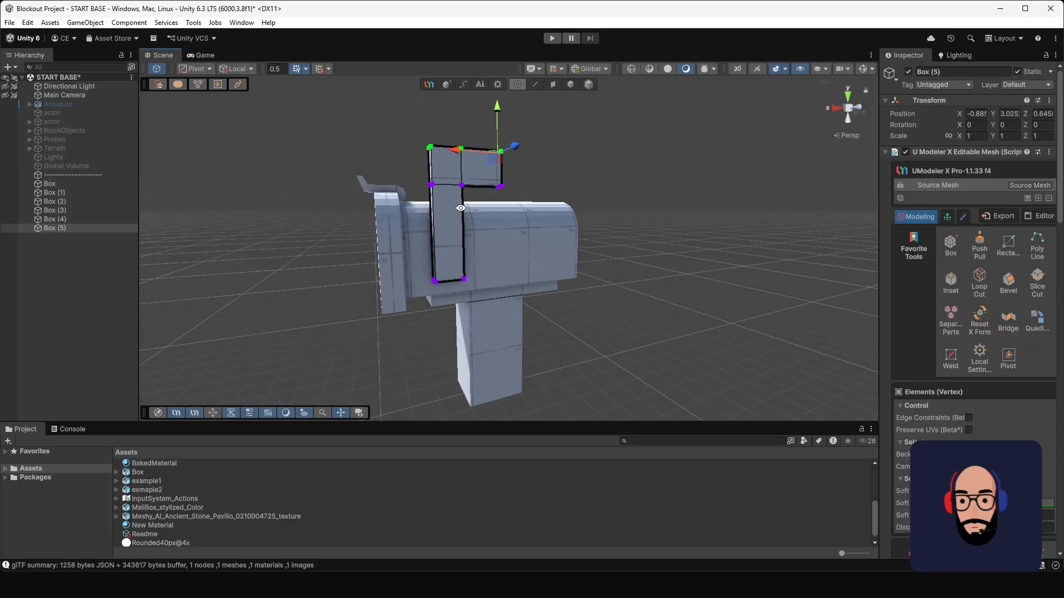
Step: Select all the flag's upper vertices above the post and lower them slightly to shorten the post
{"action": "middle_click_drag", "start_coordinate": [454, 207], "coordinate": [455, 242]}
{"action": "left_click_drag", "start_coordinate": [408, 147], "coordinate": [529, 233]}
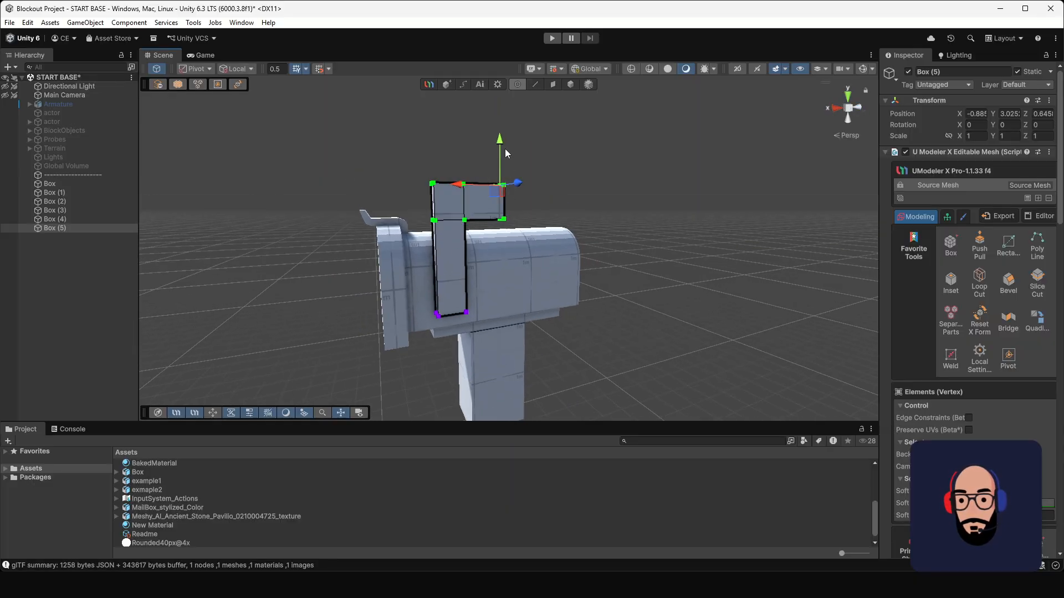
{"action": "left_click_drag", "start_coordinate": [500, 141], "coordinate": [501, 146]}
Step: Examine the flag's proportions and its placement against the mailbox body from several angles
{"action": "left_click_drag", "start_coordinate": [424, 277], "coordinate": [466, 269], "text": "alt"}
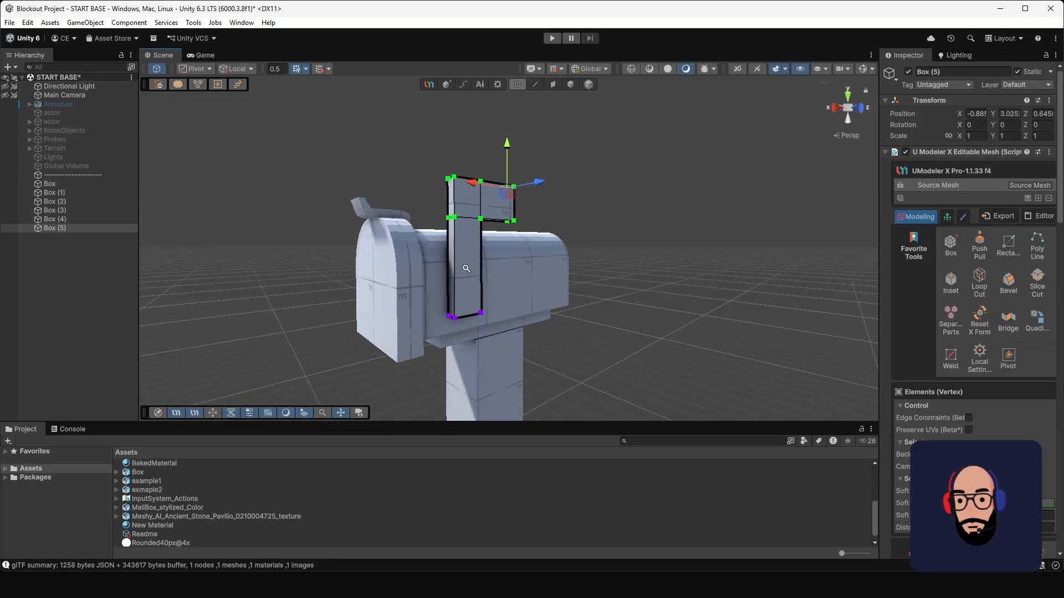
{"action": "right_click_drag", "start_coordinate": [466, 269], "coordinate": [480, 314], "text": "alt"}
{"action": "left_click_drag", "start_coordinate": [480, 313], "coordinate": [467, 278], "text": "alt"}
{"action": "right_click_drag", "start_coordinate": [468, 278], "coordinate": [501, 347], "text": "alt"}
{"action": "left_click_drag", "start_coordinate": [501, 347], "coordinate": [461, 317], "text": "alt"}
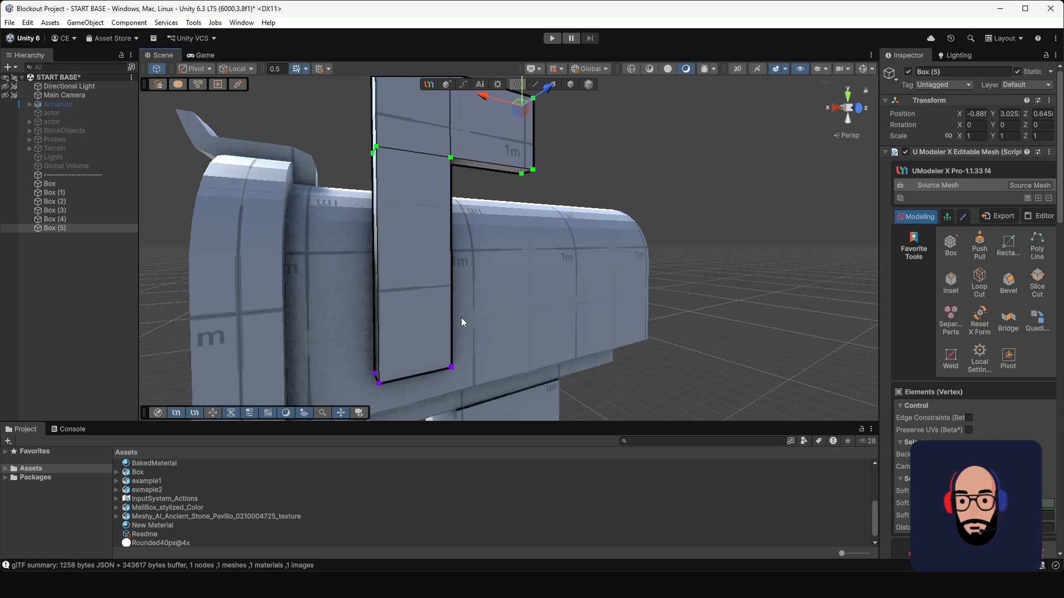
{"action": "middle_click_drag", "start_coordinate": [404, 335], "coordinate": [435, 355]}
{"action": "right_click_drag", "start_coordinate": [435, 354], "coordinate": [421, 261], "text": "alt"}
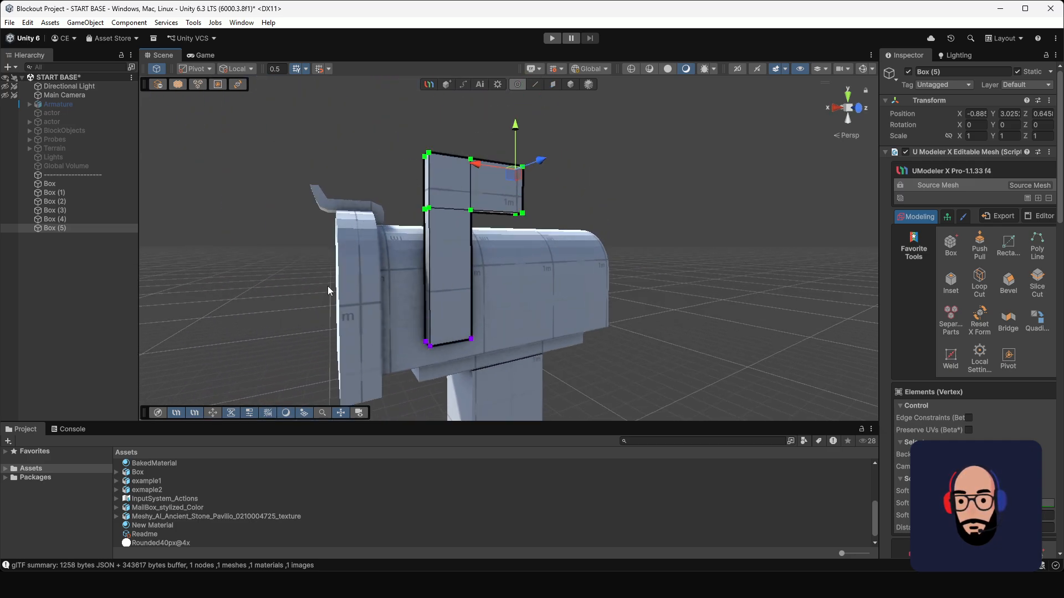
{"action": "middle_click_drag", "start_coordinate": [451, 253], "coordinate": [456, 231]}
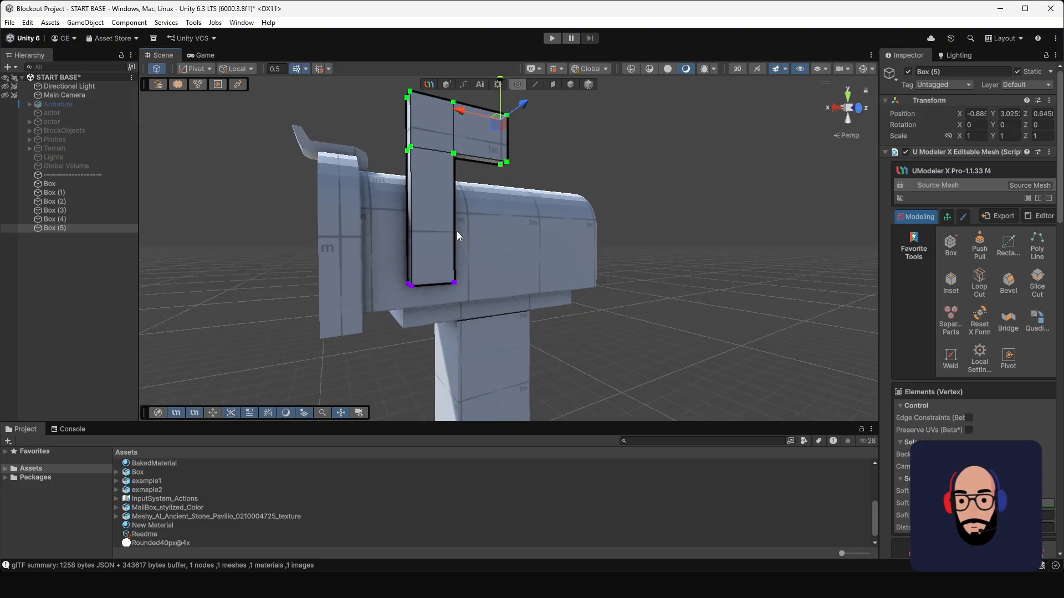
{"action": "left_click_drag", "start_coordinate": [457, 233], "coordinate": [601, 283], "text": "alt"}
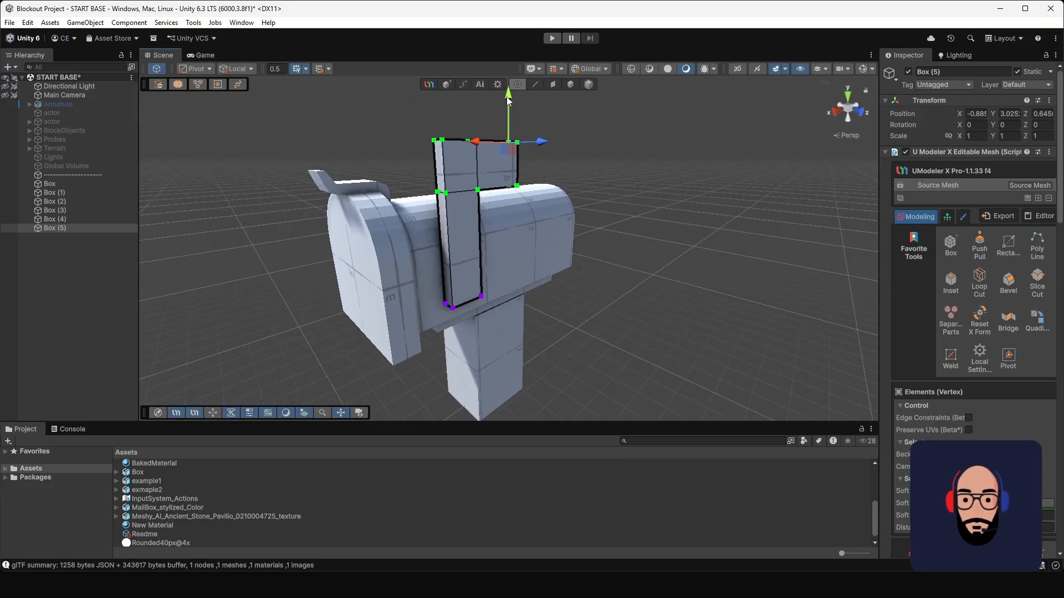
Step: Create a new UModeler X cylinder on the outer face of the flag post's lower end, extruded outward
{"action": "left_click", "coordinate": [537, 153]}
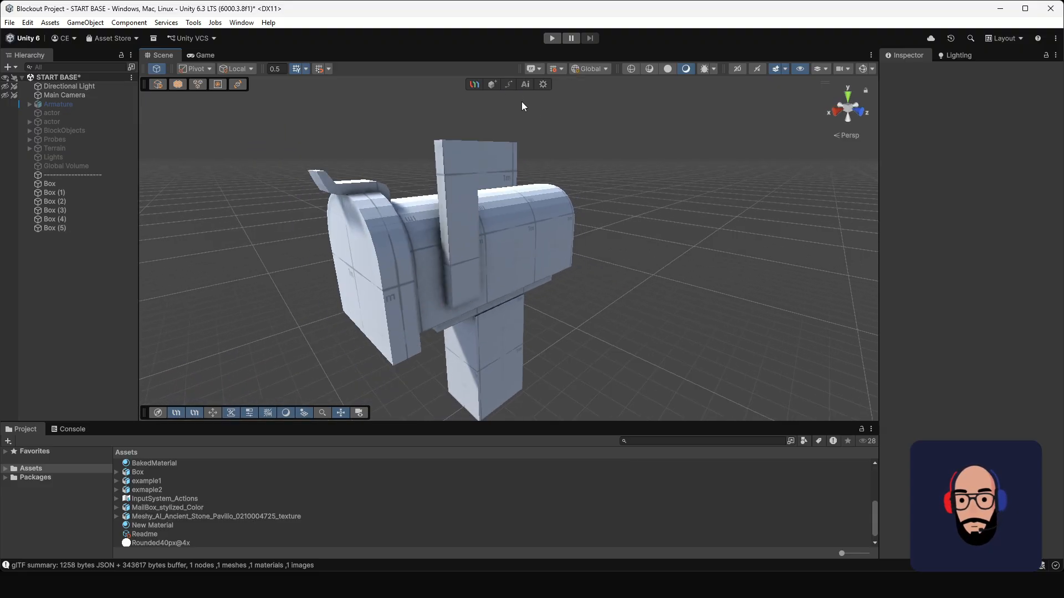
{"action": "left_click", "coordinate": [491, 84]}
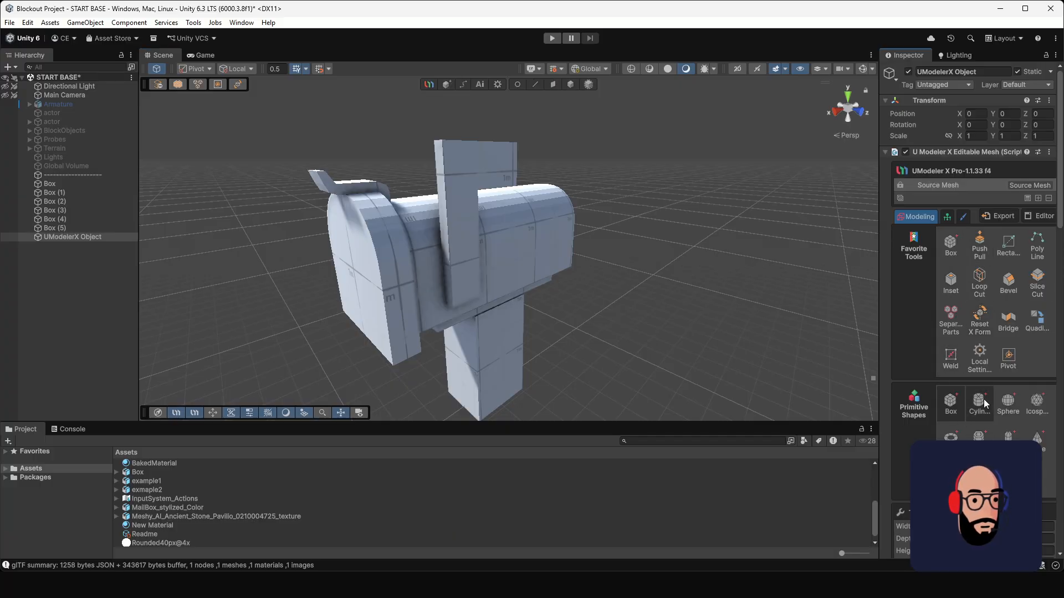
{"action": "left_click", "coordinate": [984, 405]}
{"action": "scroll", "coordinate": [543, 314], "scroll_direction": "up", "scroll_amount": 3}
{"action": "left_click_drag", "start_coordinate": [543, 314], "coordinate": [488, 256], "text": "alt"}
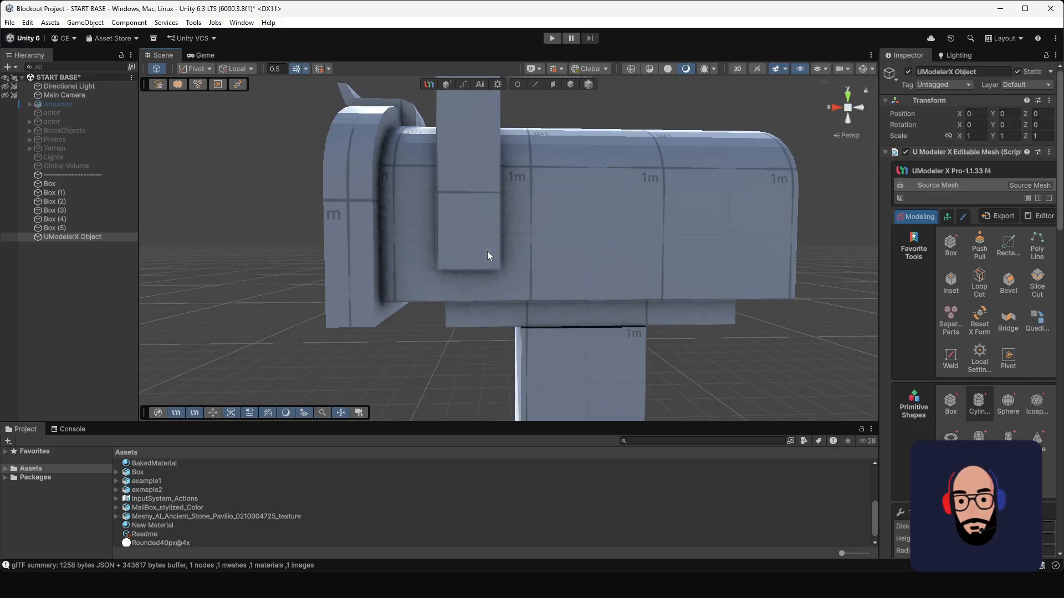
{"action": "scroll", "coordinate": [487, 251], "scroll_direction": "up", "scroll_amount": 1}
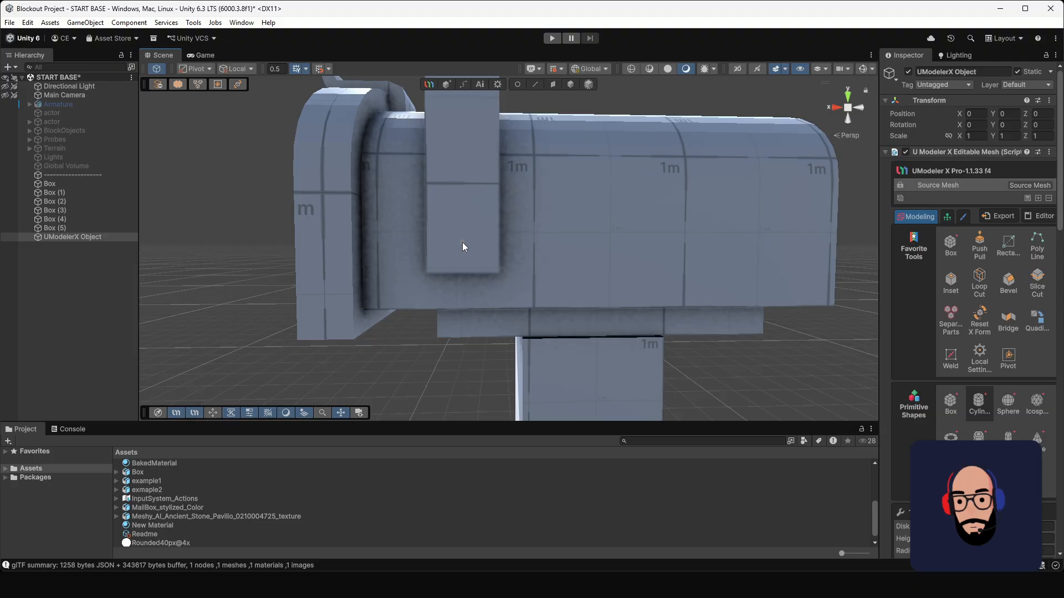
{"action": "left_click_drag", "start_coordinate": [461, 240], "coordinate": [474, 257]}
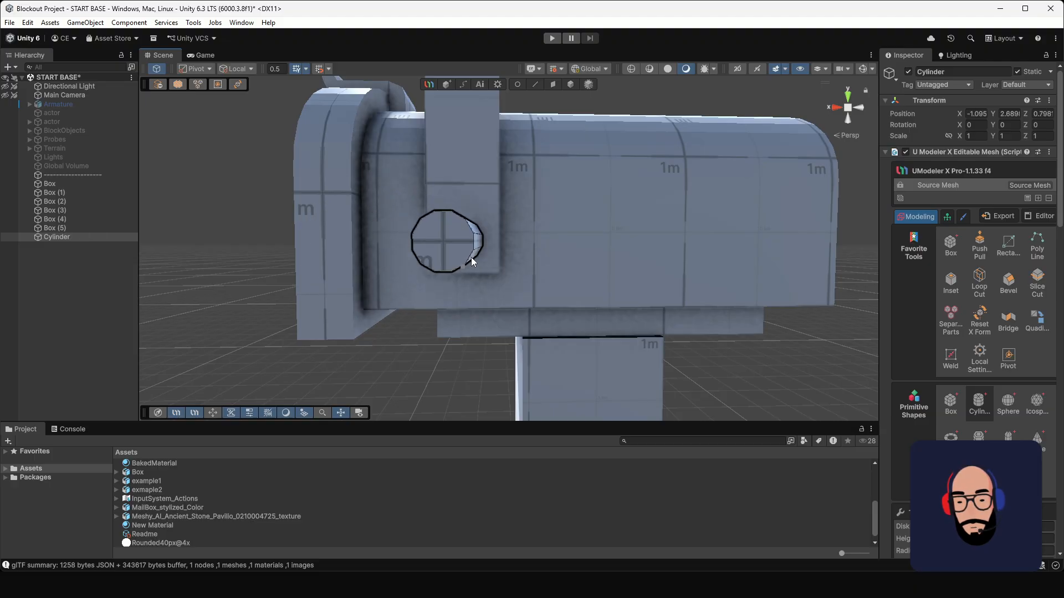
{"action": "left_click_drag", "start_coordinate": [454, 259], "coordinate": [582, 299], "text": "alt"}
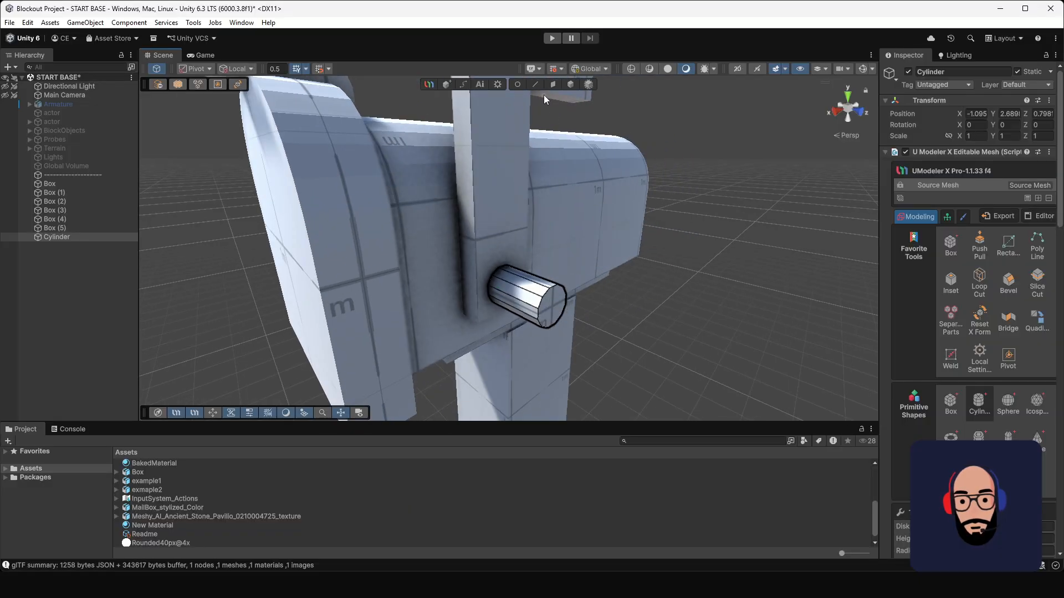
Step: Shorten the cylinder into a flat pivot knob by moving its outer-end vertices toward the flag
{"action": "left_click", "coordinate": [517, 84]}
{"action": "scroll", "coordinate": [510, 242], "scroll_direction": "down", "scroll_amount": 3}
{"action": "left_click_drag", "start_coordinate": [510, 244], "coordinate": [593, 269], "text": "alt"}
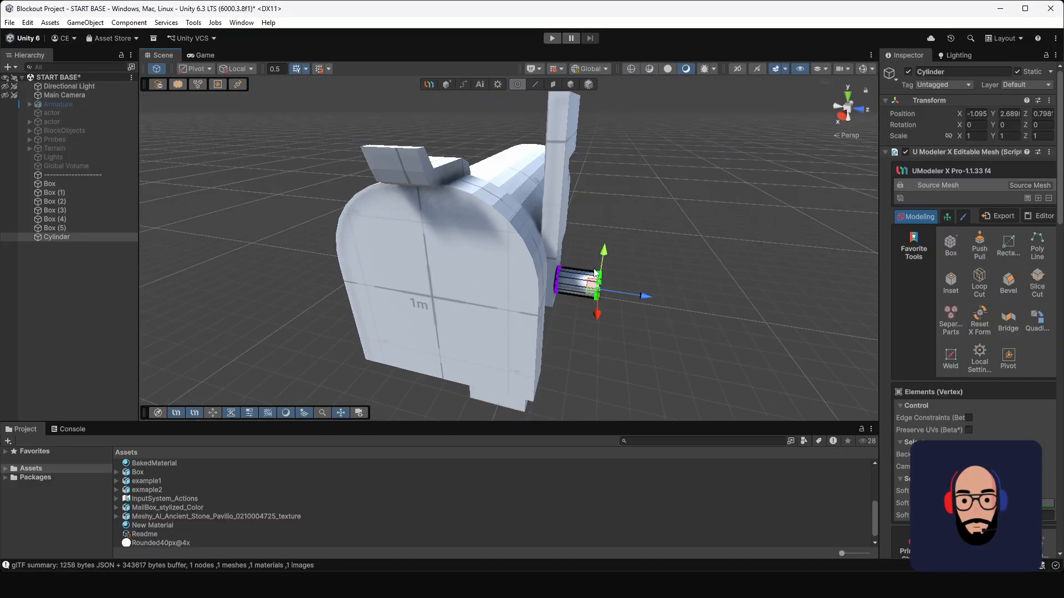
{"action": "left_click_drag", "start_coordinate": [645, 296], "coordinate": [614, 294]}
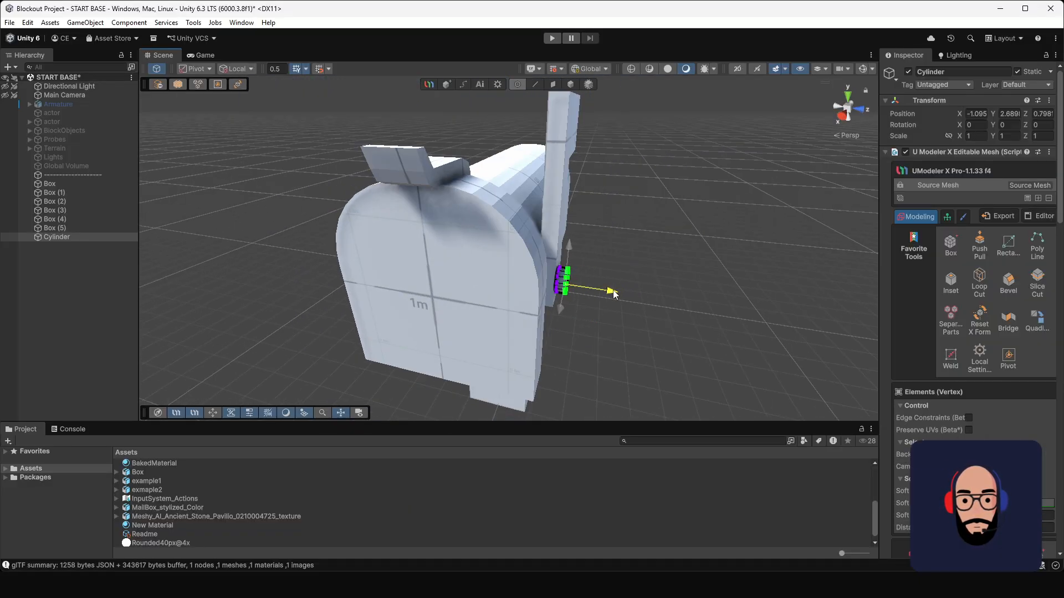
{"action": "left_click_drag", "start_coordinate": [700, 320], "coordinate": [580, 265], "text": "alt"}
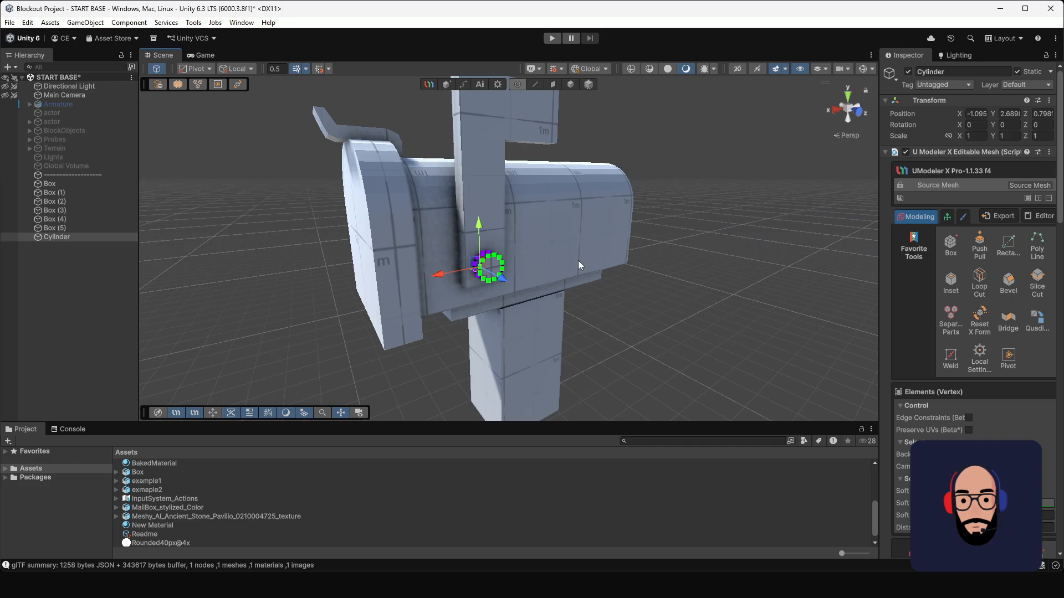
Step: Fine-tune the pivot knob's thickness by nudging its outer-end vertices slightly along its axis, and deselect it
{"action": "left_click", "coordinate": [569, 86]}
{"action": "left_click", "coordinate": [614, 334]}
{"action": "left_click_drag", "start_coordinate": [525, 304], "coordinate": [648, 293], "text": "alt"}
{"action": "left_click", "coordinate": [540, 274]}
{"action": "scroll", "coordinate": [570, 288], "scroll_direction": "up", "scroll_amount": 5}
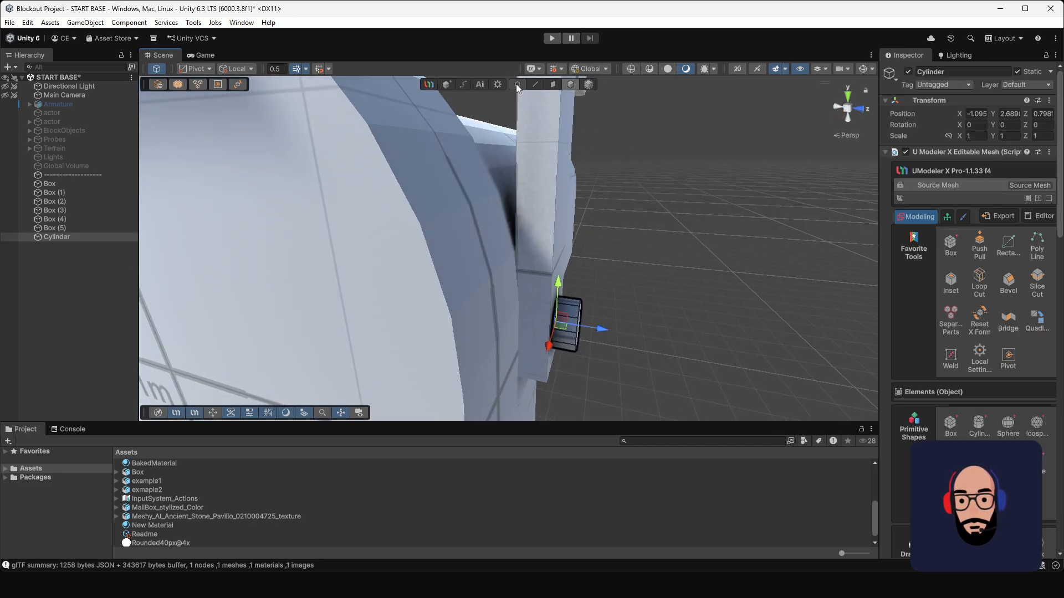
{"action": "left_click", "coordinate": [516, 84]}
{"action": "left_click_drag", "start_coordinate": [586, 359], "coordinate": [580, 274], "text": "alt"}
{"action": "left_click_drag", "start_coordinate": [635, 344], "coordinate": [632, 342]}
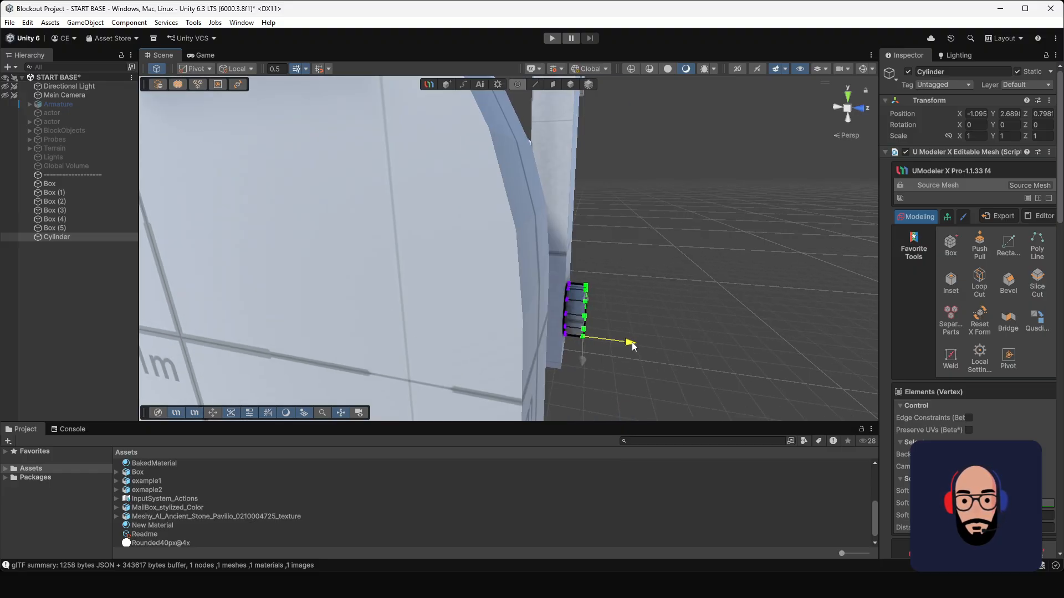
{"action": "scroll", "coordinate": [634, 281], "scroll_direction": "down", "scroll_amount": 3}
{"action": "left_click_drag", "start_coordinate": [633, 276], "coordinate": [565, 230], "text": "alt"}
{"action": "scroll", "coordinate": [585, 292], "scroll_direction": "down", "scroll_amount": 3}
{"action": "left_click", "coordinate": [570, 84]}
{"action": "left_click", "coordinate": [632, 152]}
{"action": "left_click_drag", "start_coordinate": [492, 286], "coordinate": [639, 268], "text": "alt"}
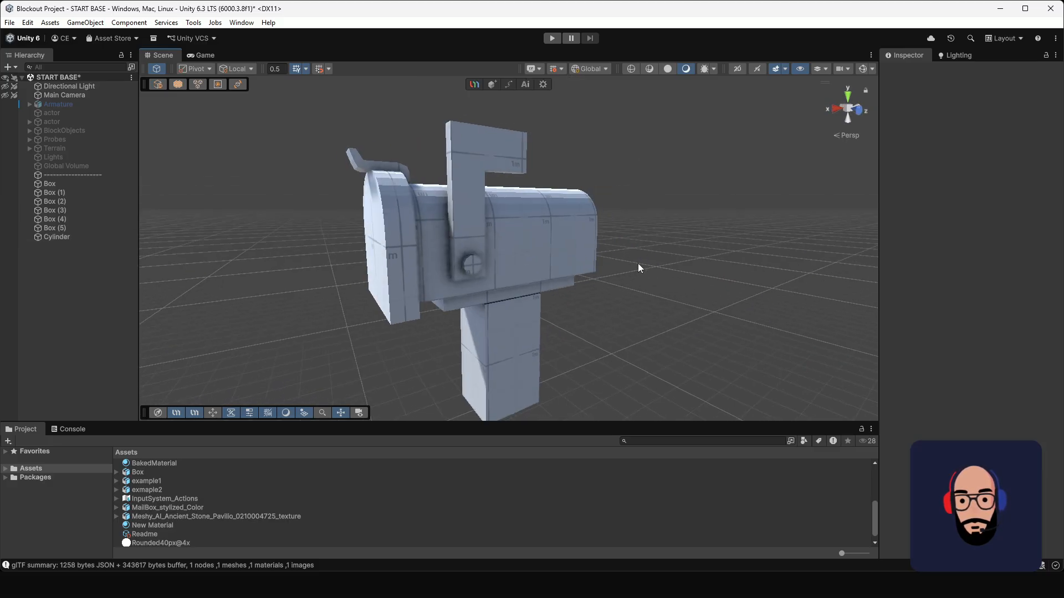
Step: Raise the top vertices of the mailbox's supporting post to close the gap beneath the slab
{"action": "left_click_drag", "start_coordinate": [481, 268], "coordinate": [500, 234], "text": "alt"}
{"action": "left_click", "coordinate": [504, 318]}
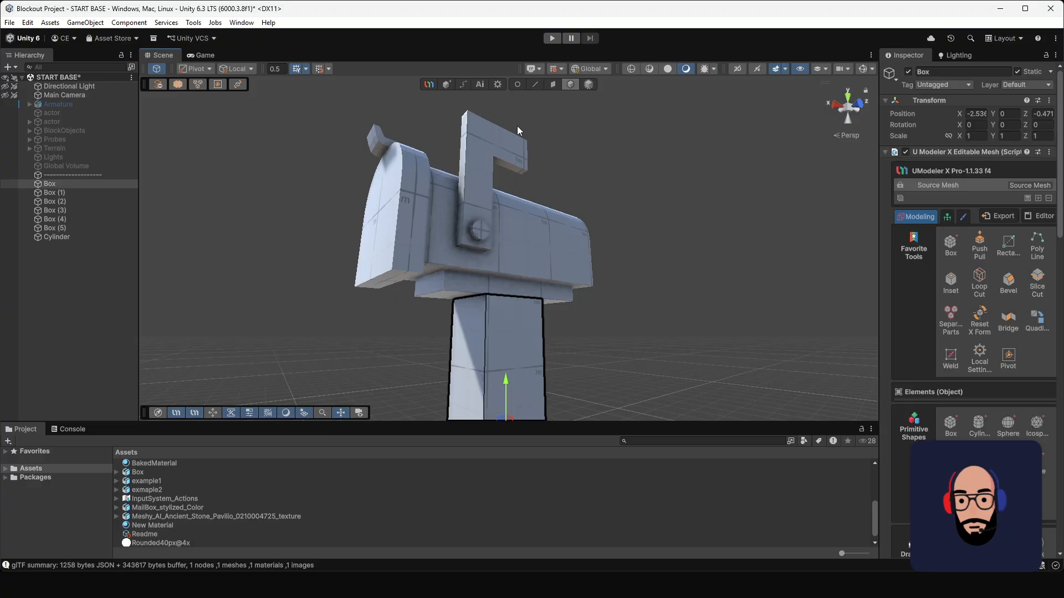
{"action": "left_click", "coordinate": [518, 84]}
{"action": "left_click_drag", "start_coordinate": [420, 266], "coordinate": [584, 342]}
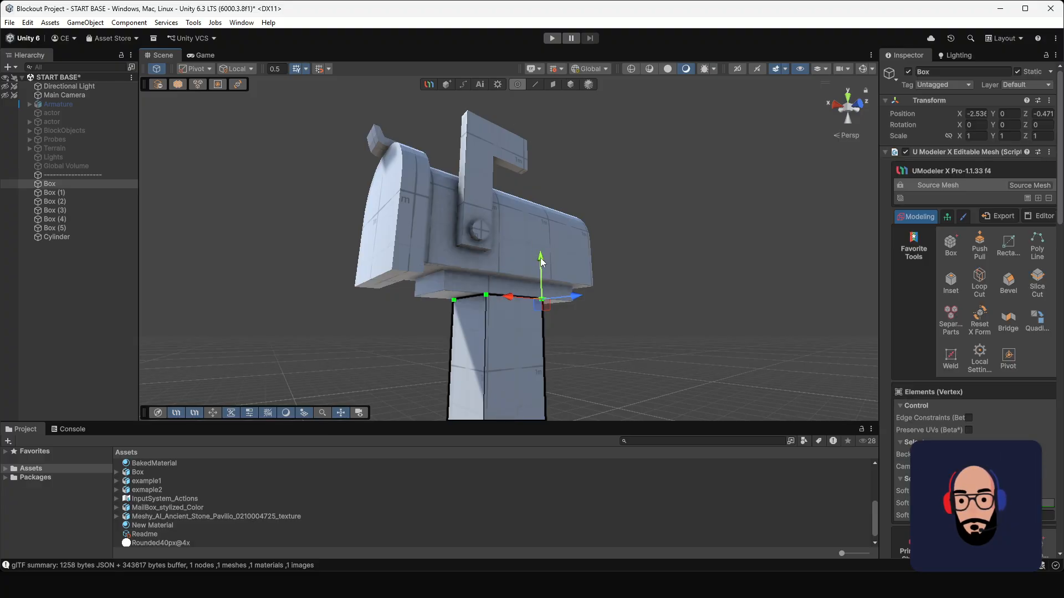
{"action": "left_click_drag", "start_coordinate": [540, 257], "coordinate": [465, 294]}
{"action": "scroll", "coordinate": [531, 256], "scroll_direction": "down", "scroll_amount": 3}
{"action": "left_click_drag", "start_coordinate": [497, 241], "coordinate": [515, 298], "text": "alt"}
{"action": "left_click", "coordinate": [573, 131]}
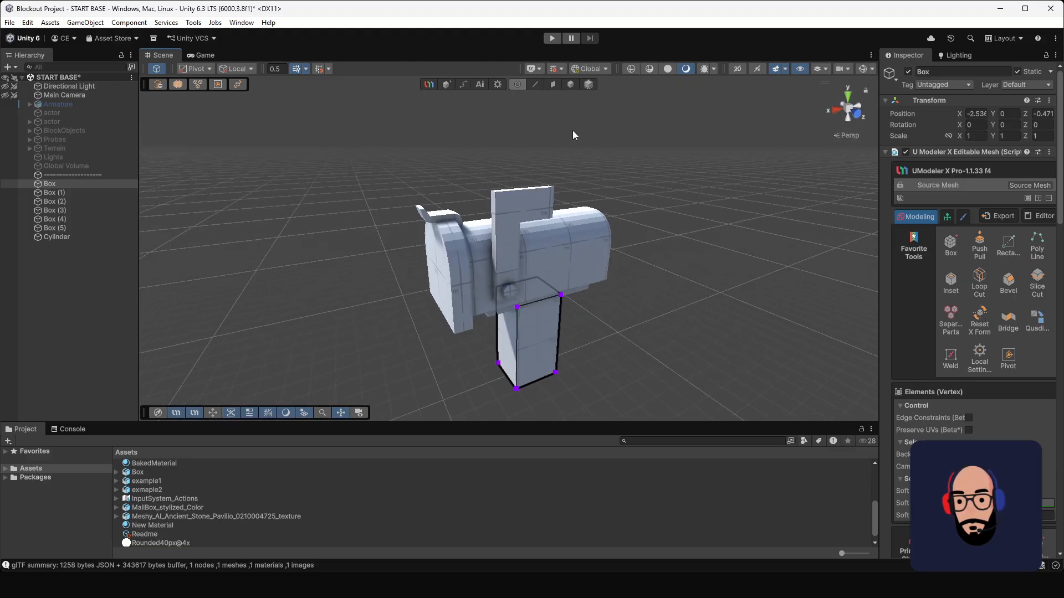
Step: Select the front cap and the top latch together and move them forward, away from the mailbox body
{"action": "left_click", "coordinate": [570, 84]}
{"action": "left_click", "coordinate": [446, 217]}
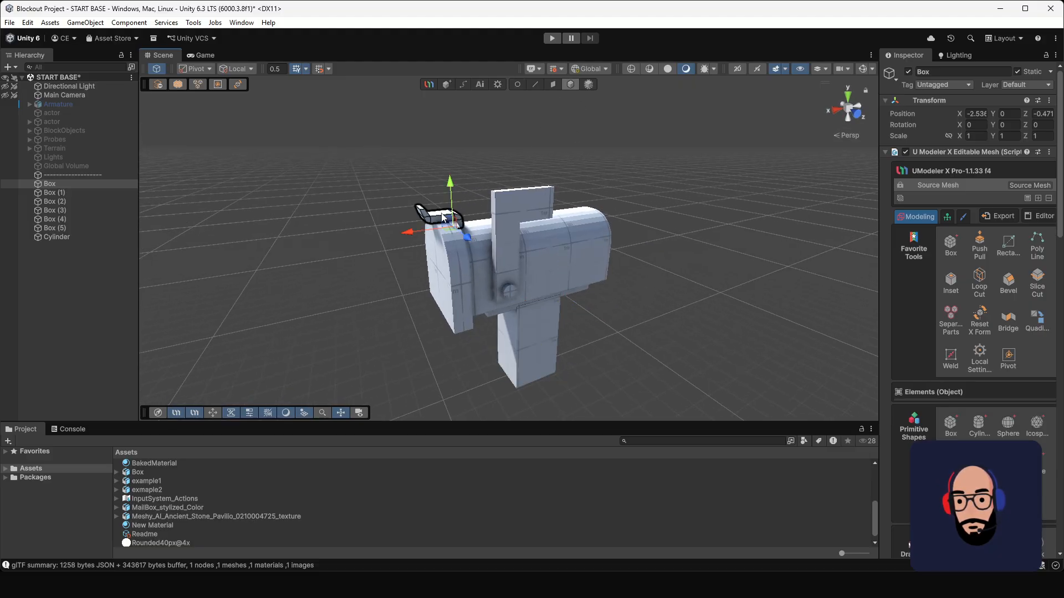
{"action": "left_click", "coordinate": [451, 265], "text": "shift"}
{"action": "left_click", "coordinate": [389, 277]}
{"action": "left_click", "coordinate": [441, 261]}
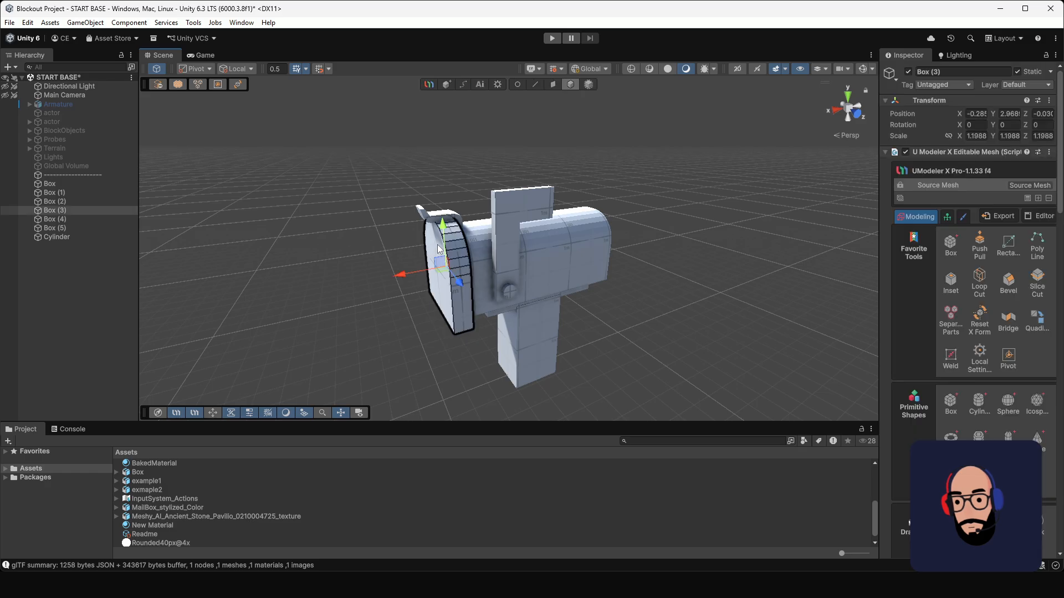
{"action": "left_click", "coordinate": [428, 215], "text": "shift"}
{"action": "left_click_drag", "start_coordinate": [413, 236], "coordinate": [326, 238]}
Step: Inset the mailbox body's front face with a thickness of about -0.158
{"action": "left_click", "coordinate": [478, 255]}
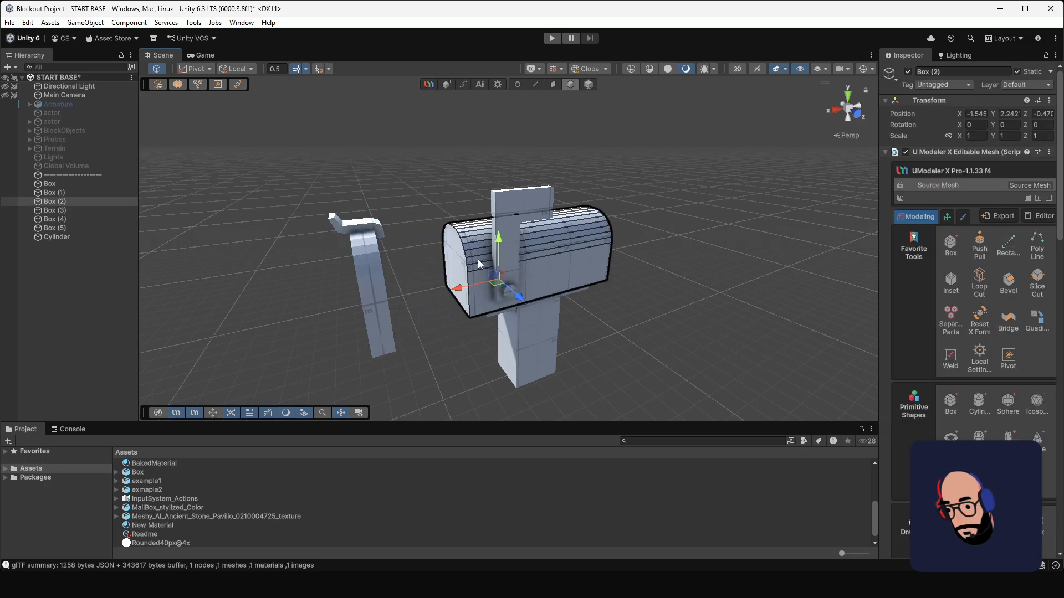
{"action": "scroll", "coordinate": [478, 259], "scroll_direction": "up", "scroll_amount": 5}
{"action": "left_click_drag", "start_coordinate": [474, 275], "coordinate": [505, 252], "text": "alt"}
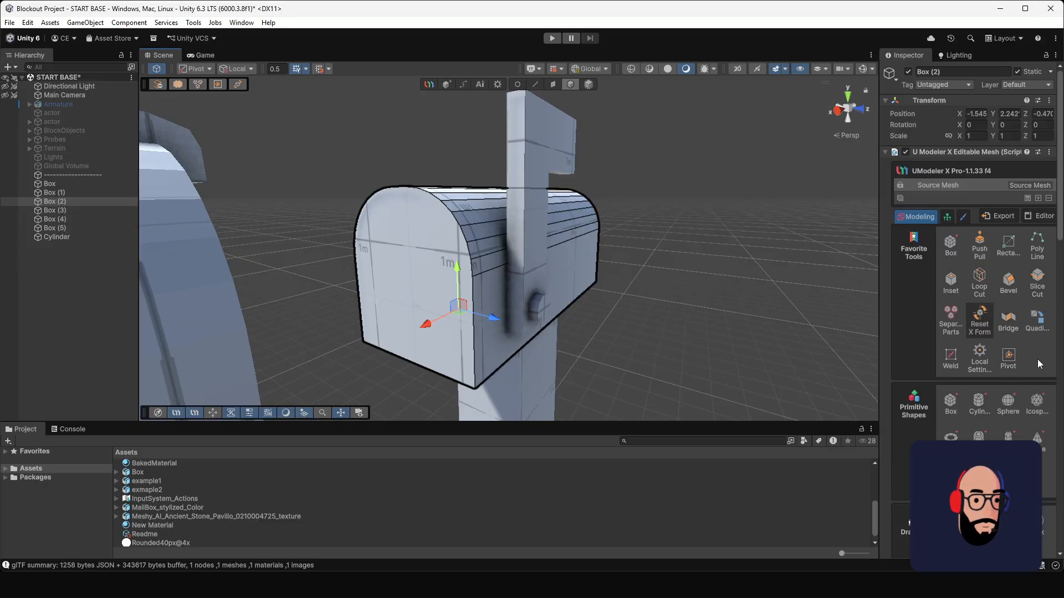
{"action": "left_click", "coordinate": [950, 283]}
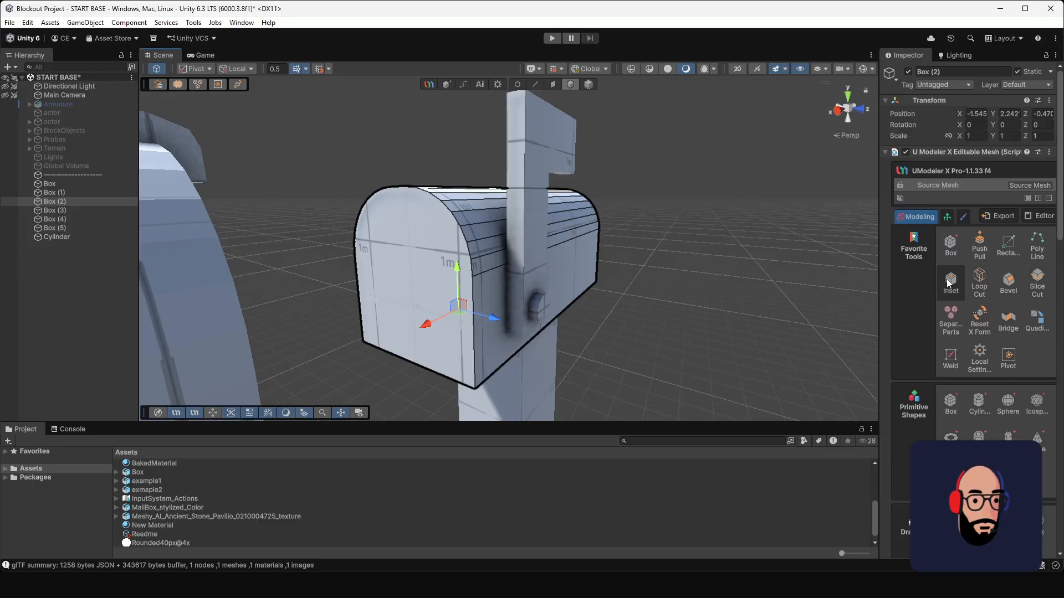
{"action": "left_click_drag", "start_coordinate": [415, 258], "coordinate": [457, 361]}
{"action": "left_click_drag", "start_coordinate": [601, 309], "coordinate": [577, 330], "text": "alt"}
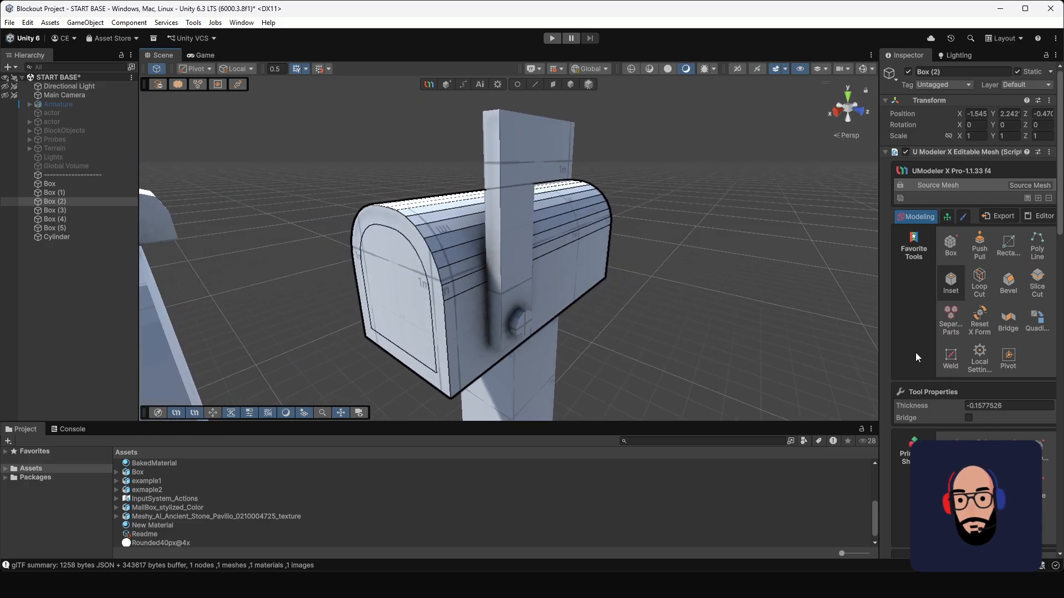
Step: Try to push the inset front face into the body with Push Pull, and undo the attempts
{"action": "left_click", "coordinate": [978, 247]}
{"action": "left_click_drag", "start_coordinate": [620, 347], "coordinate": [647, 204], "text": "alt"}
{"action": "left_click_drag", "start_coordinate": [587, 278], "coordinate": [997, 280], "text": "alt"}
{"action": "left_click_drag", "start_coordinate": [495, 301], "coordinate": [758, 213], "text": "alt"}
{"action": "key", "text": "ctrl+z"}
{"action": "left_click_drag", "start_coordinate": [687, 237], "coordinate": [658, 264], "text": "alt"}
{"action": "key", "text": "ctrl+z"}
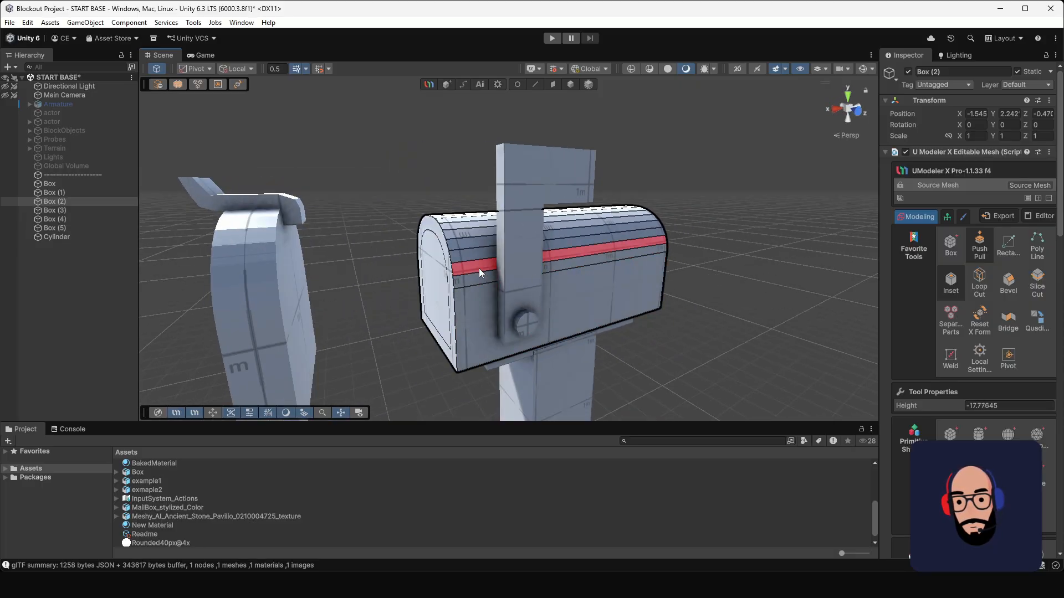
Step: Hollow out the mailbox body from its inset front face with Push Pull, leaving a closed wall at the rear
{"action": "left_click_drag", "start_coordinate": [479, 268], "coordinate": [509, 280], "text": "alt"}
{"action": "left_click_drag", "start_coordinate": [445, 287], "coordinate": [646, 254]}
{"action": "right_click_drag", "start_coordinate": [615, 288], "coordinate": [480, 250], "text": "alt"}
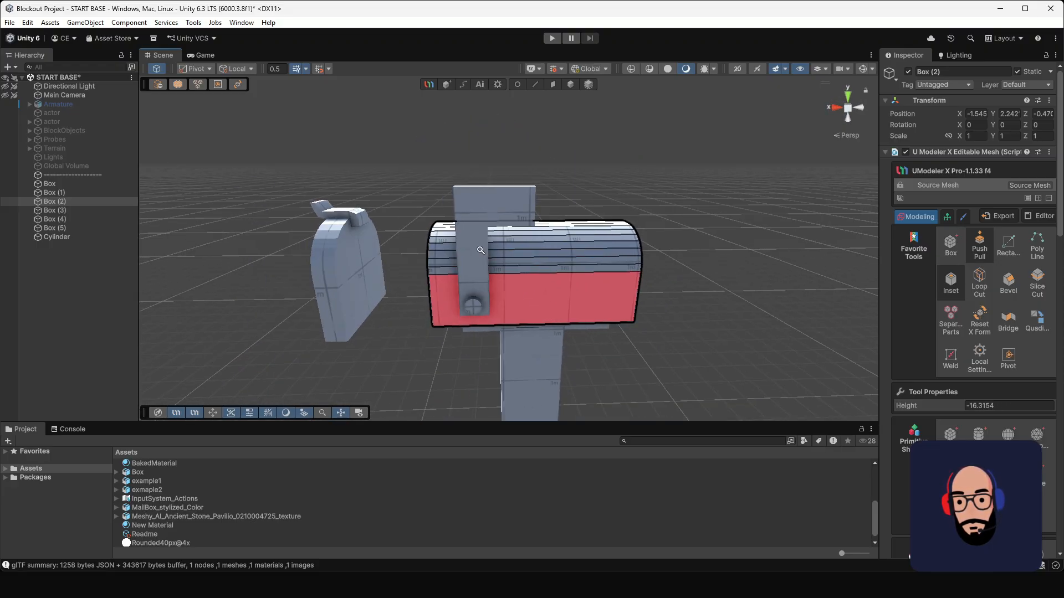
{"action": "left_click_drag", "start_coordinate": [480, 250], "coordinate": [574, 328], "text": "alt"}
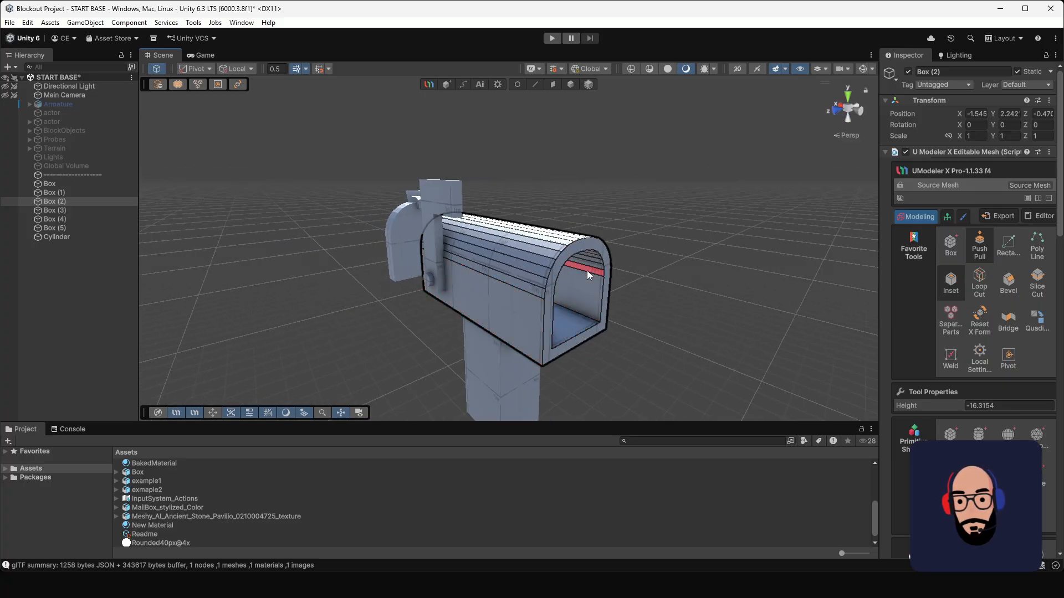
{"action": "left_click_drag", "start_coordinate": [773, 353], "coordinate": [637, 266], "text": "alt"}
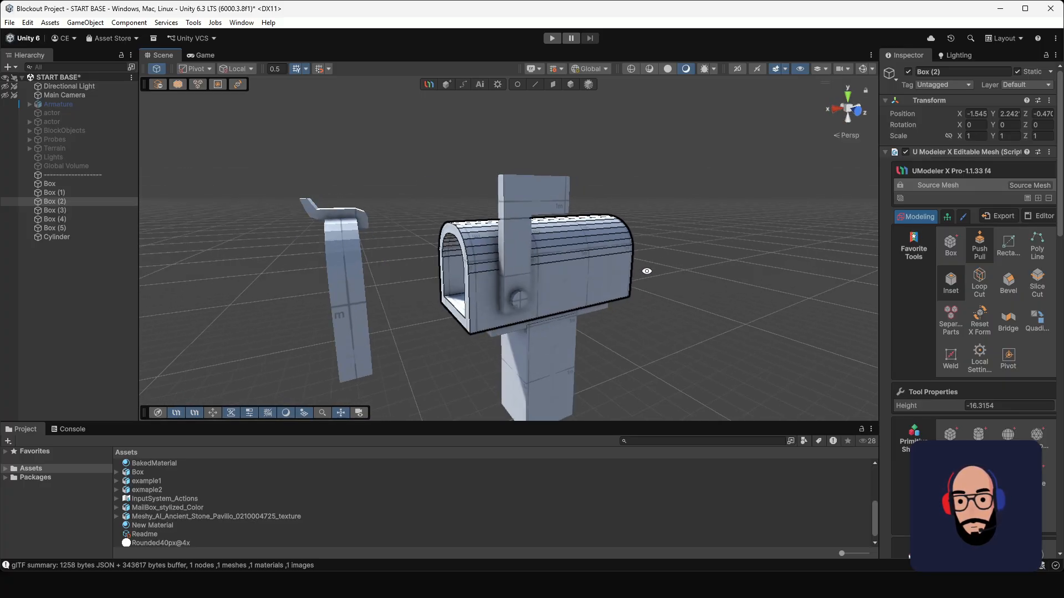
{"action": "left_click_drag", "start_coordinate": [533, 267], "coordinate": [726, 270], "text": "alt"}
{"action": "left_click_drag", "start_coordinate": [429, 285], "coordinate": [665, 299], "text": "alt"}
{"action": "scroll", "coordinate": [571, 328], "scroll_direction": "up", "scroll_amount": 5}
{"action": "scroll", "coordinate": [571, 325], "scroll_direction": "up", "scroll_amount": 3}
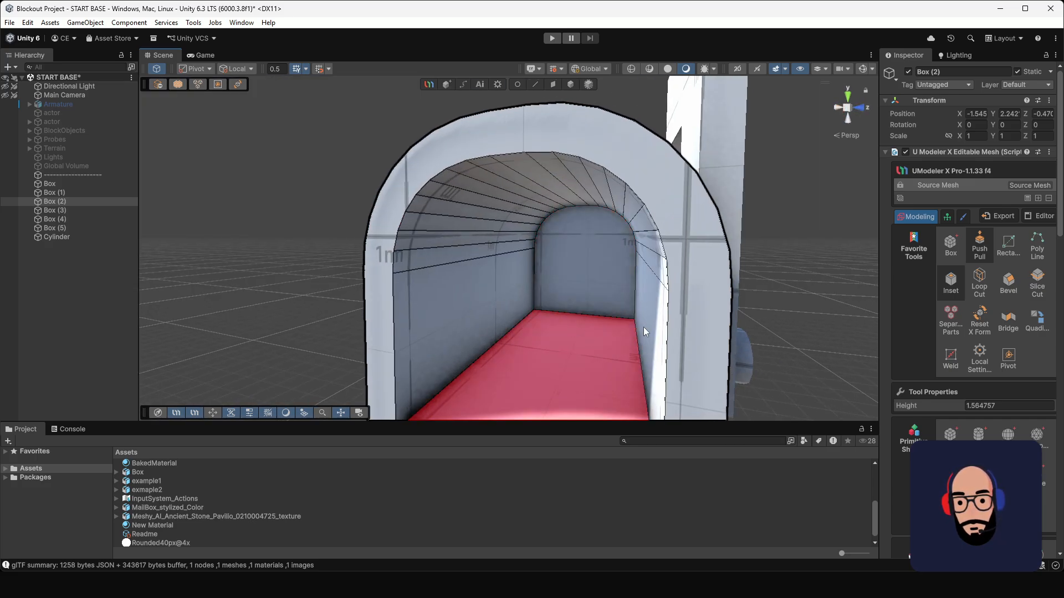
{"action": "scroll", "coordinate": [643, 327], "scroll_direction": "down", "scroll_amount": 6}
{"action": "left_click_drag", "start_coordinate": [554, 267], "coordinate": [567, 285], "text": "alt"}
{"action": "scroll", "coordinate": [482, 302], "scroll_direction": "down", "scroll_amount": 2}
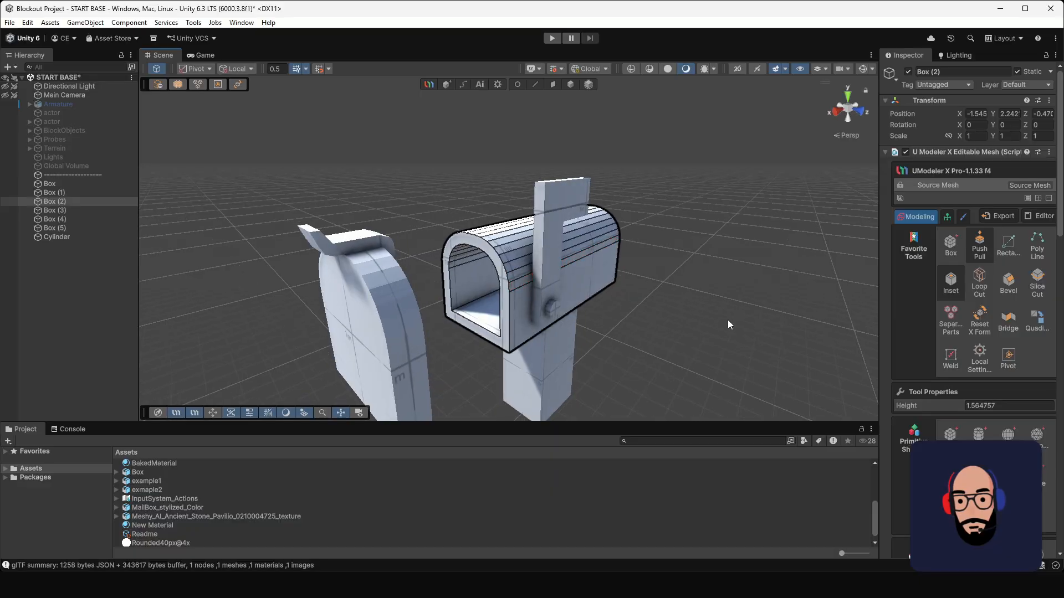
Step: Select the front cap and latch together and move them back against the body's front opening
{"action": "left_click_drag", "start_coordinate": [537, 234], "coordinate": [588, 233], "text": "alt"}
{"action": "left_click", "coordinate": [568, 85]}
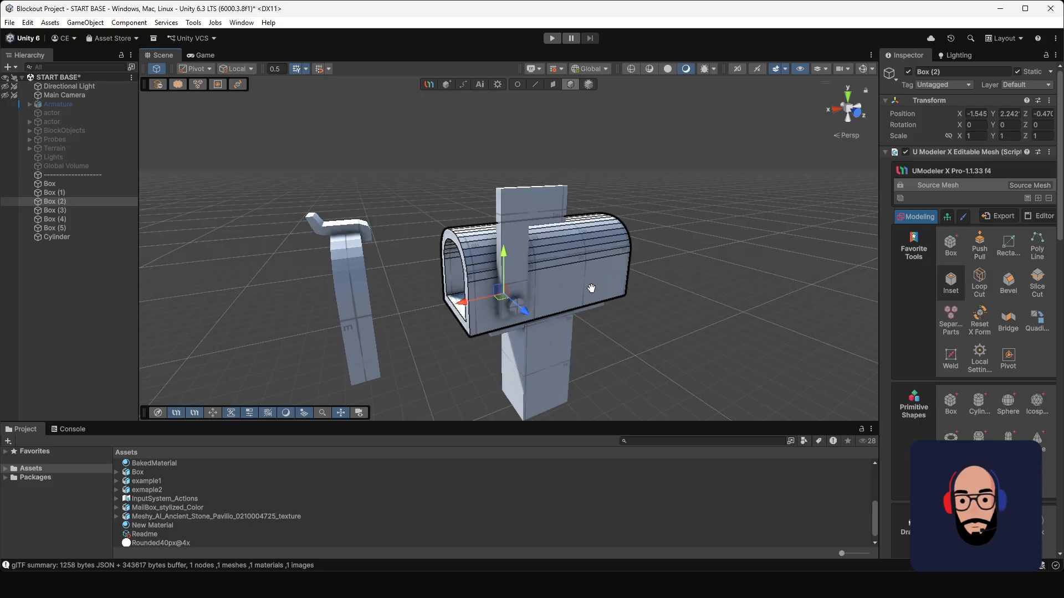
{"action": "left_click_drag", "start_coordinate": [576, 282], "coordinate": [539, 298], "text": "alt"}
{"action": "left_click", "coordinate": [356, 232]}
{"action": "left_click", "coordinate": [338, 301], "text": "shift"}
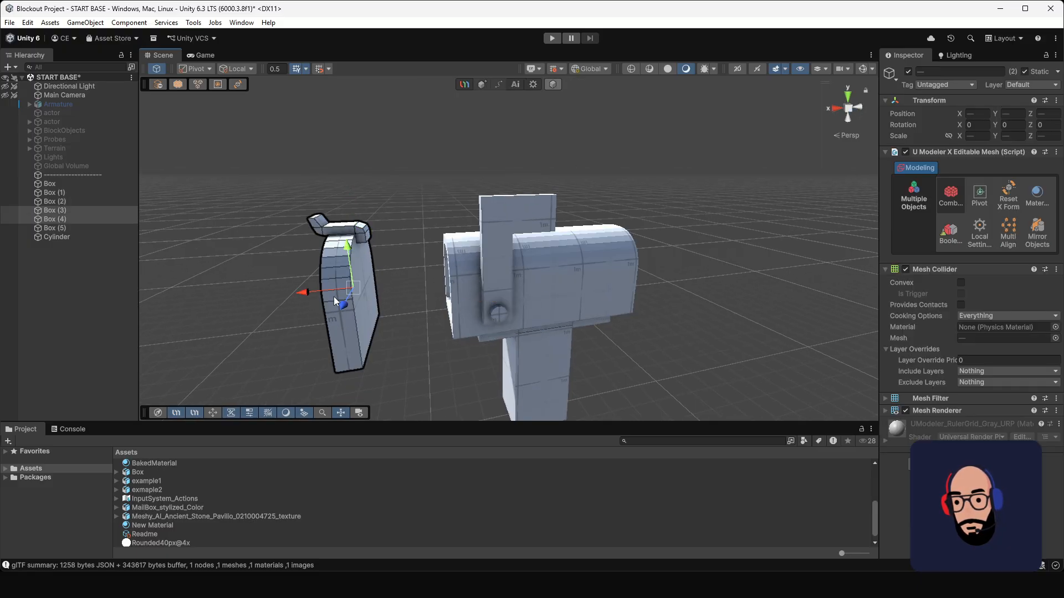
{"action": "left_click_drag", "start_coordinate": [303, 299], "coordinate": [467, 259]}
{"action": "left_click", "coordinate": [639, 331]}
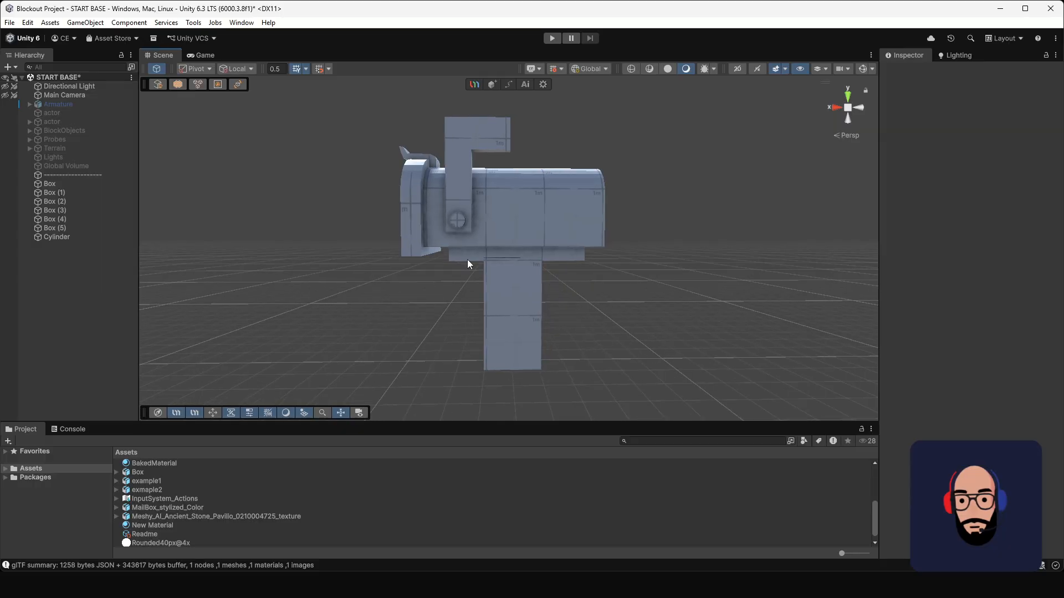
Step: Thicken the slab beneath the mailbox body by selecting its bottom face and moving it down
{"action": "left_click", "coordinate": [472, 257]}
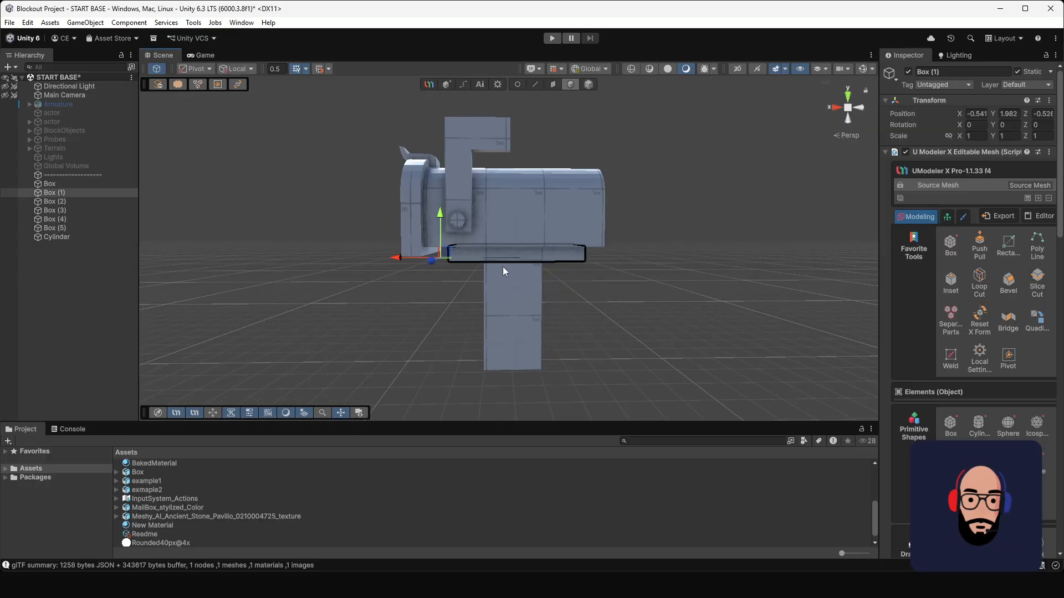
{"action": "left_click_drag", "start_coordinate": [425, 264], "coordinate": [500, 278], "text": "alt"}
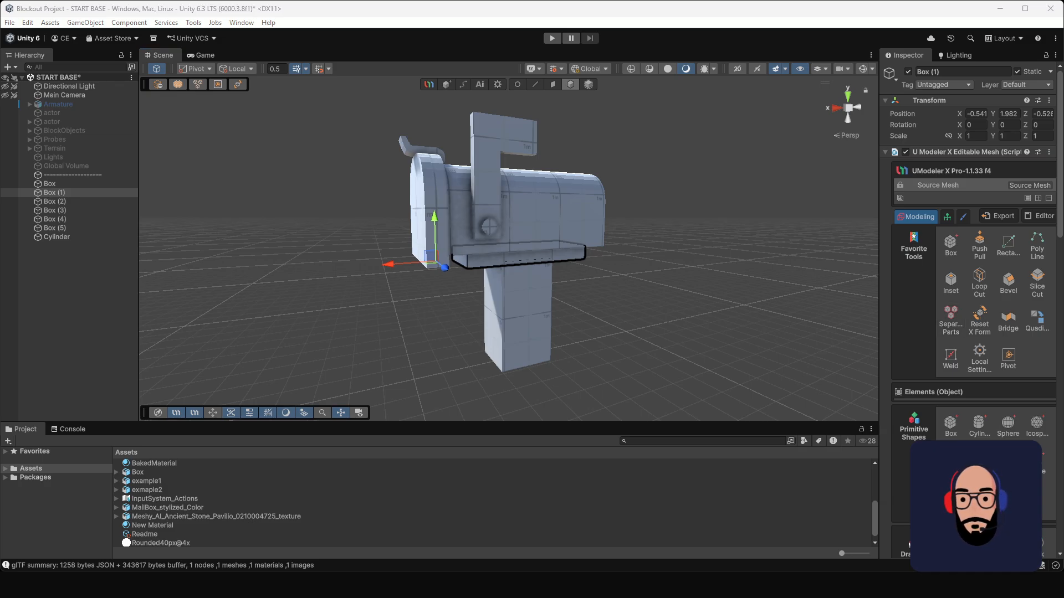
{"action": "left_click_drag", "start_coordinate": [670, 295], "coordinate": [579, 270], "text": "alt"}
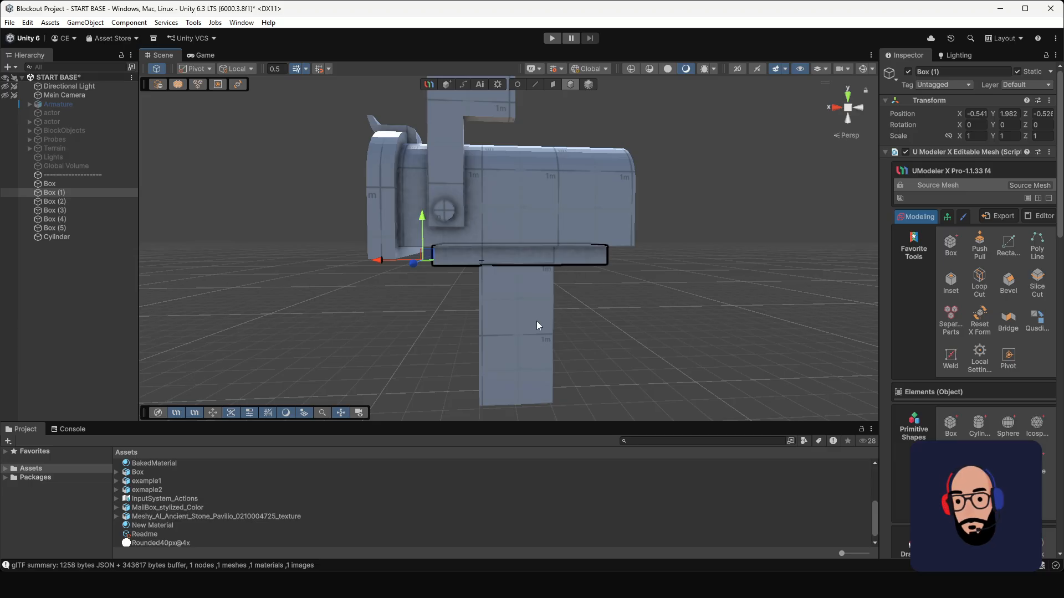
{"action": "left_click", "coordinate": [536, 321]}
{"action": "left_click_drag", "start_coordinate": [518, 308], "coordinate": [564, 269], "text": "alt"}
{"action": "left_click", "coordinate": [577, 250]}
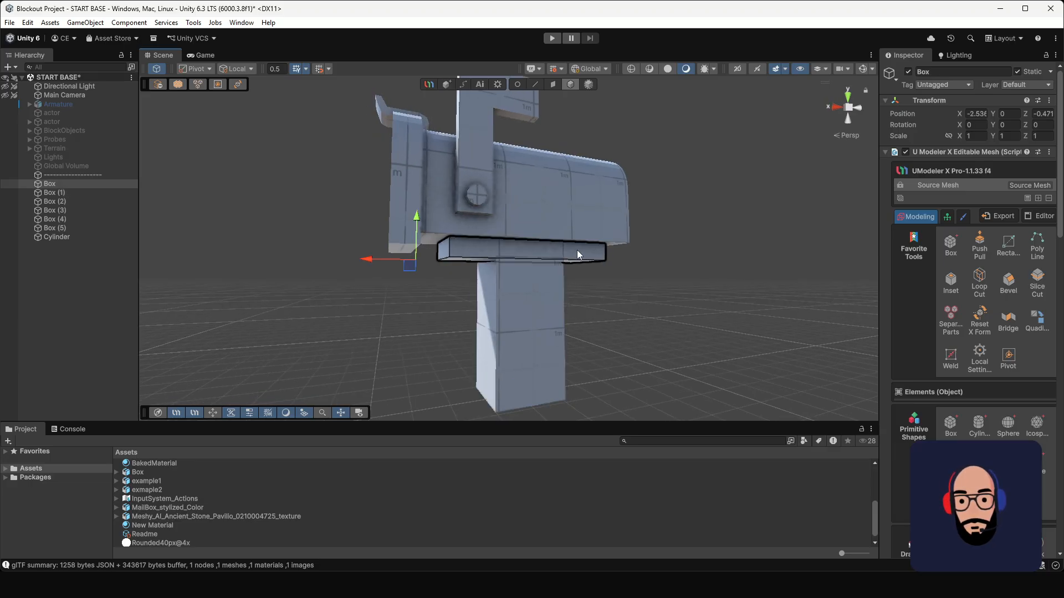
{"action": "left_click", "coordinate": [553, 84]}
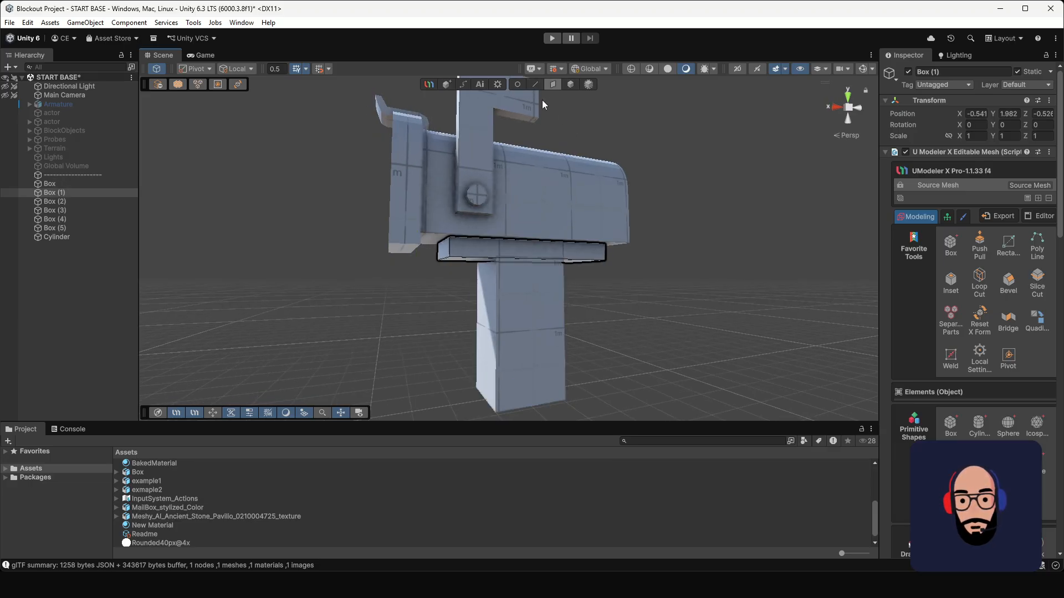
{"action": "left_click_drag", "start_coordinate": [542, 100], "coordinate": [475, 244], "text": "alt"}
{"action": "left_click_drag", "start_coordinate": [519, 218], "coordinate": [451, 261]}
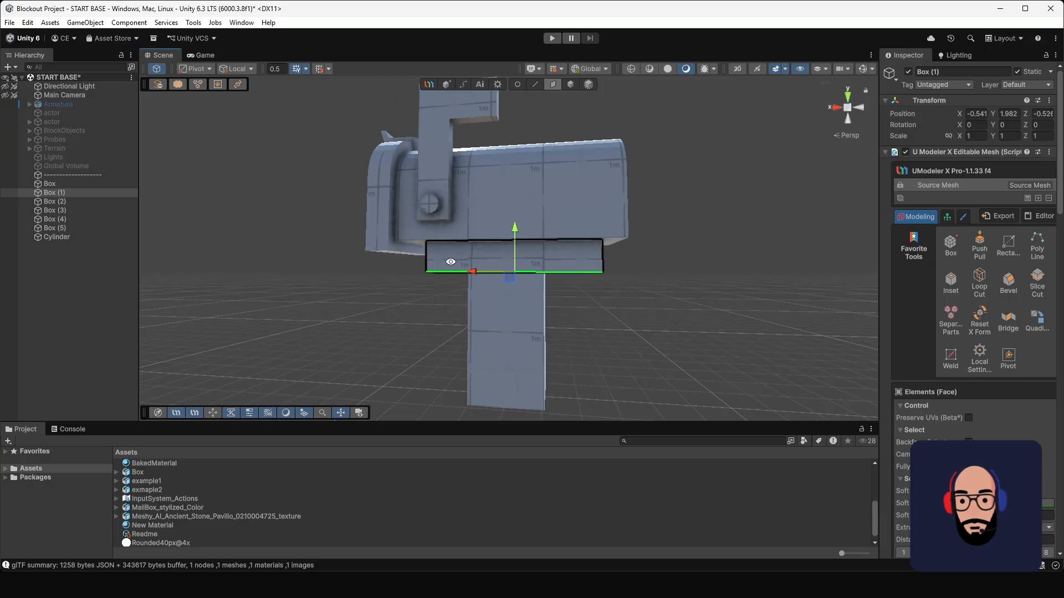
Step: Narrow the post by moving its two opposite side faces inward
{"action": "left_click_drag", "start_coordinate": [590, 305], "coordinate": [512, 313], "text": "alt"}
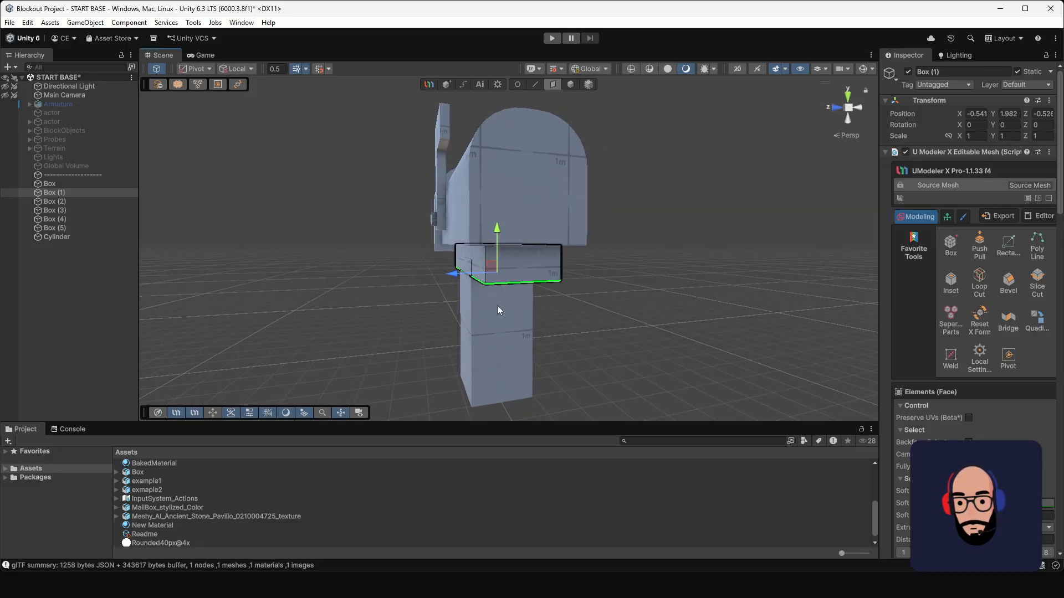
{"action": "left_click", "coordinate": [467, 315]}
{"action": "left_click", "coordinate": [572, 84]}
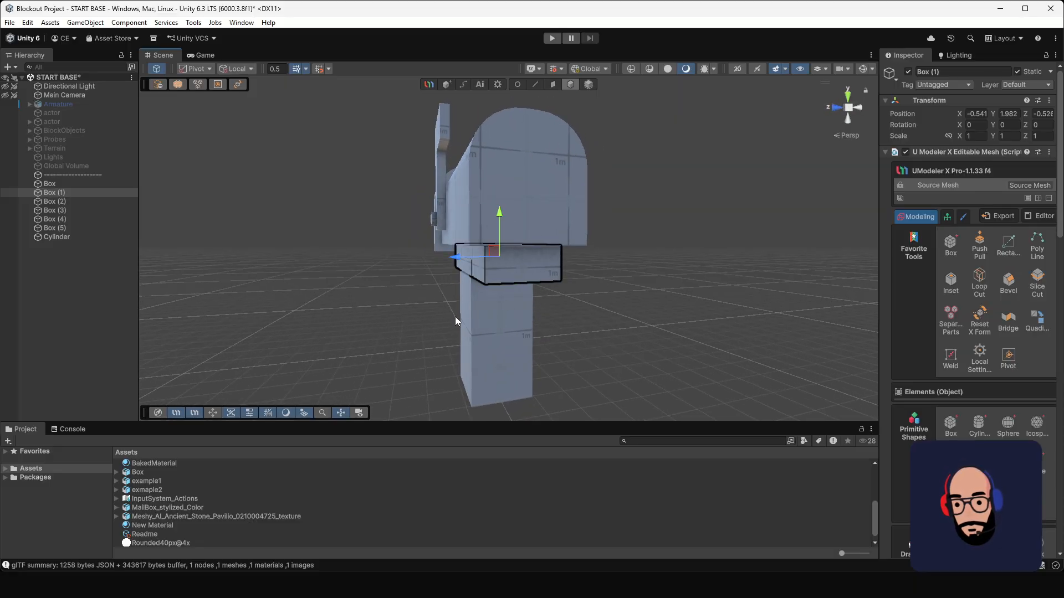
{"action": "left_click", "coordinate": [470, 312]}
{"action": "left_click", "coordinate": [551, 85]}
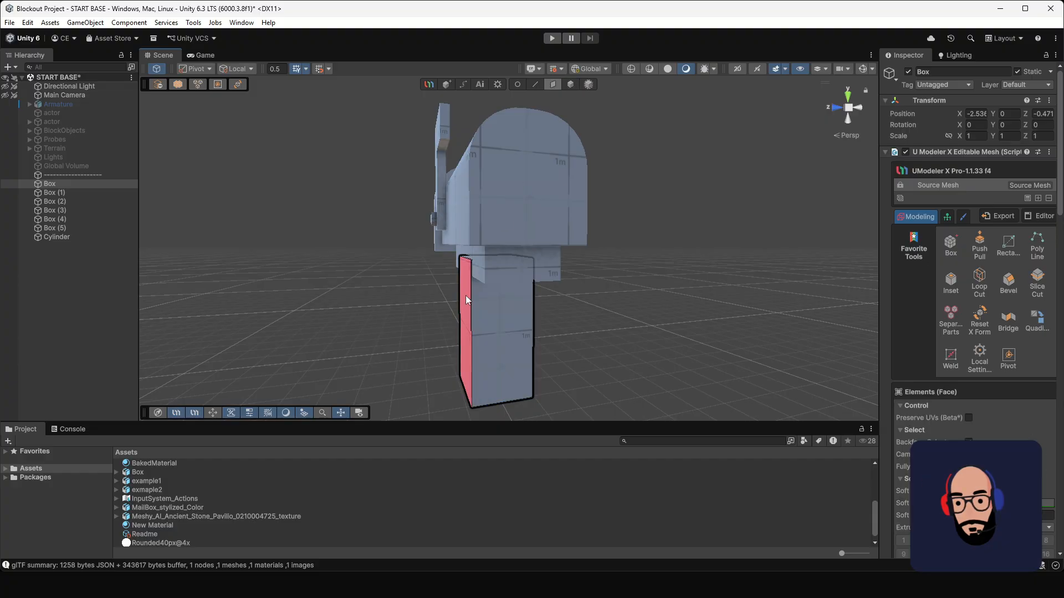
{"action": "left_click", "coordinate": [466, 294]}
{"action": "left_click_drag", "start_coordinate": [488, 304], "coordinate": [453, 326], "text": "alt"}
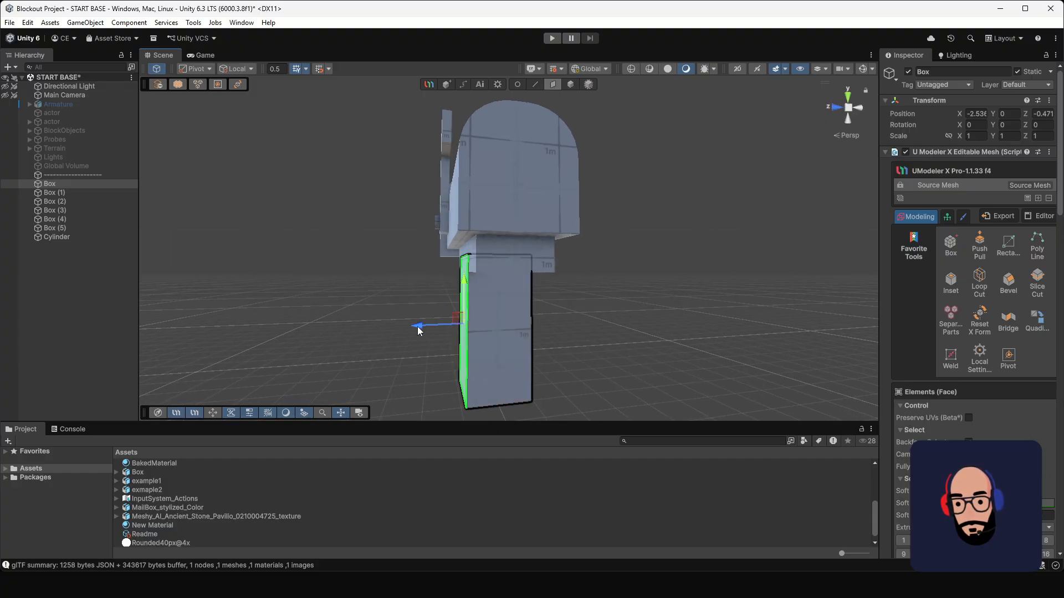
{"action": "left_click_drag", "start_coordinate": [453, 324], "coordinate": [520, 313], "text": "alt"}
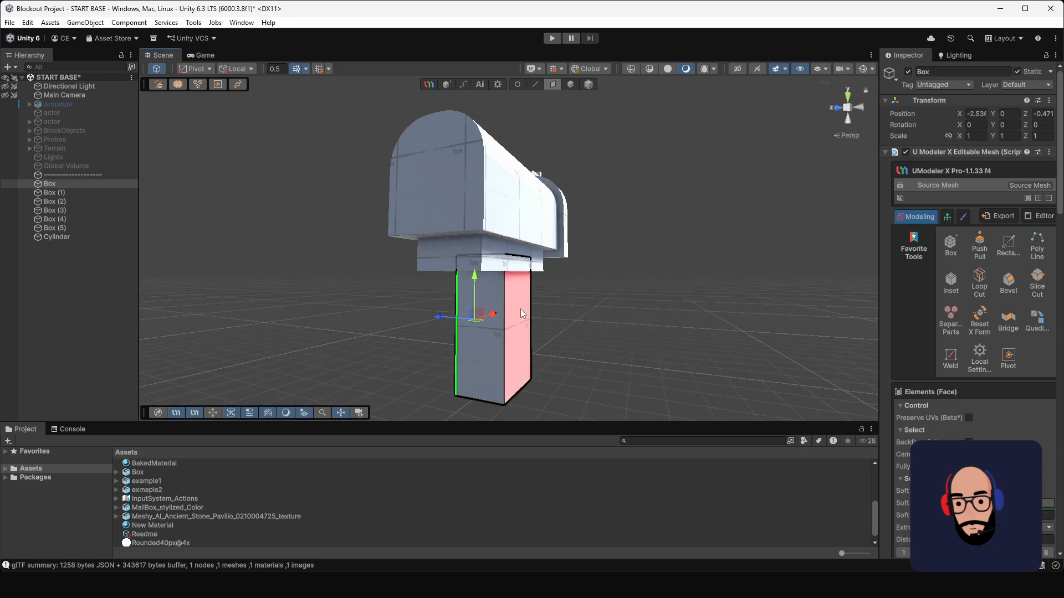
{"action": "left_click", "coordinate": [521, 314]}
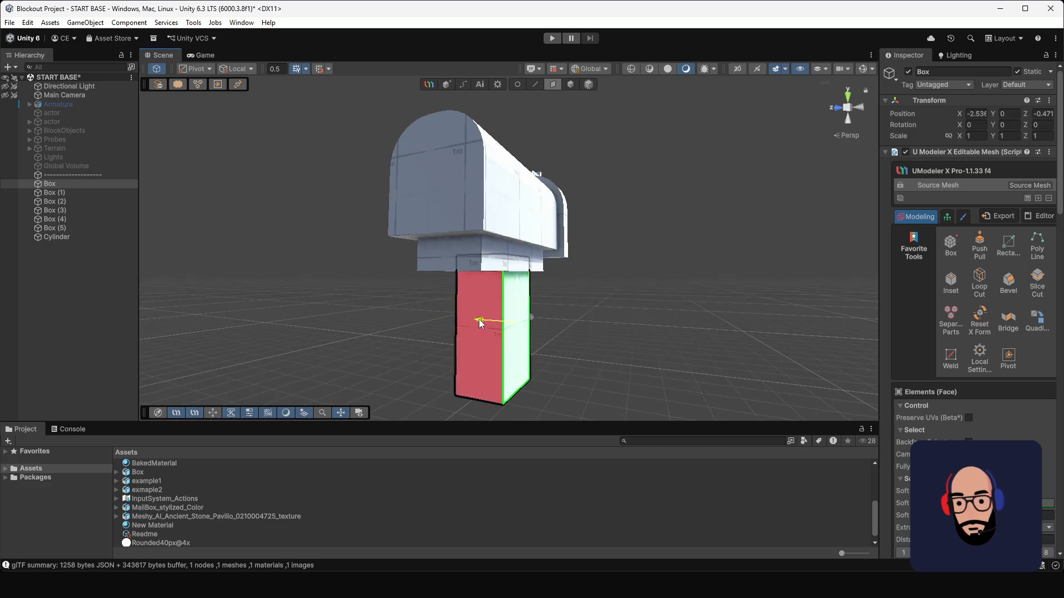
{"action": "left_click_drag", "start_coordinate": [419, 313], "coordinate": [442, 362]}
Step: Move the post's front face inward and return to object selection
{"action": "left_click", "coordinate": [470, 346]}
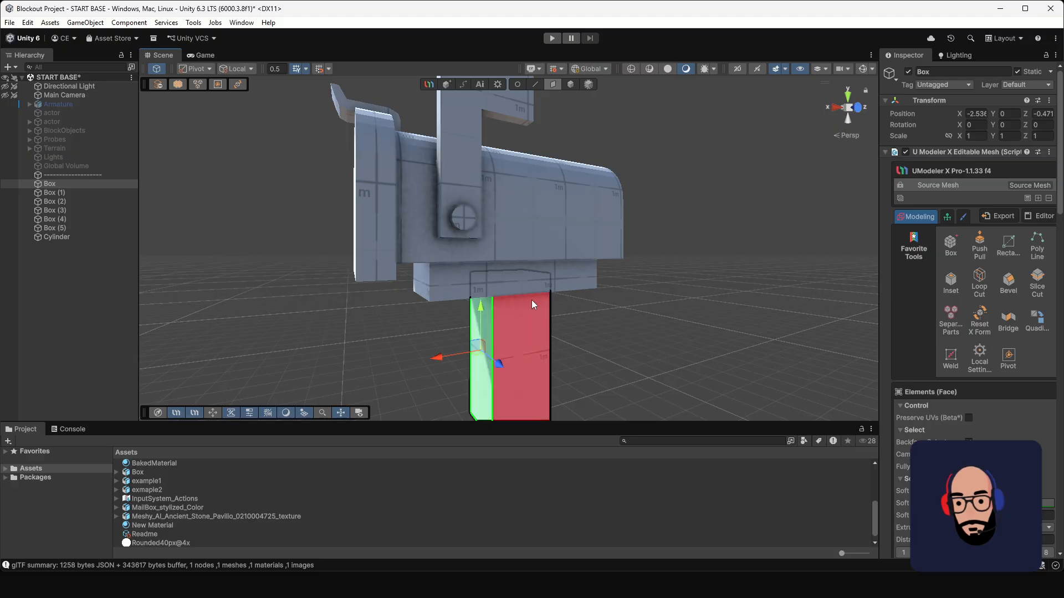
{"action": "left_click_drag", "start_coordinate": [531, 300], "coordinate": [449, 234], "text": "alt"}
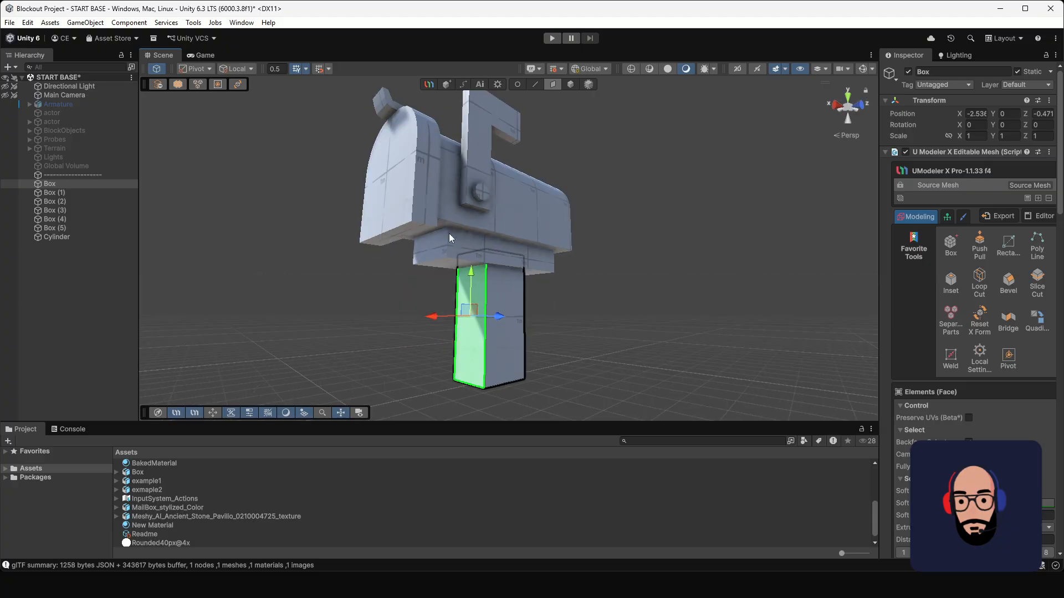
{"action": "left_click", "coordinate": [570, 85]}
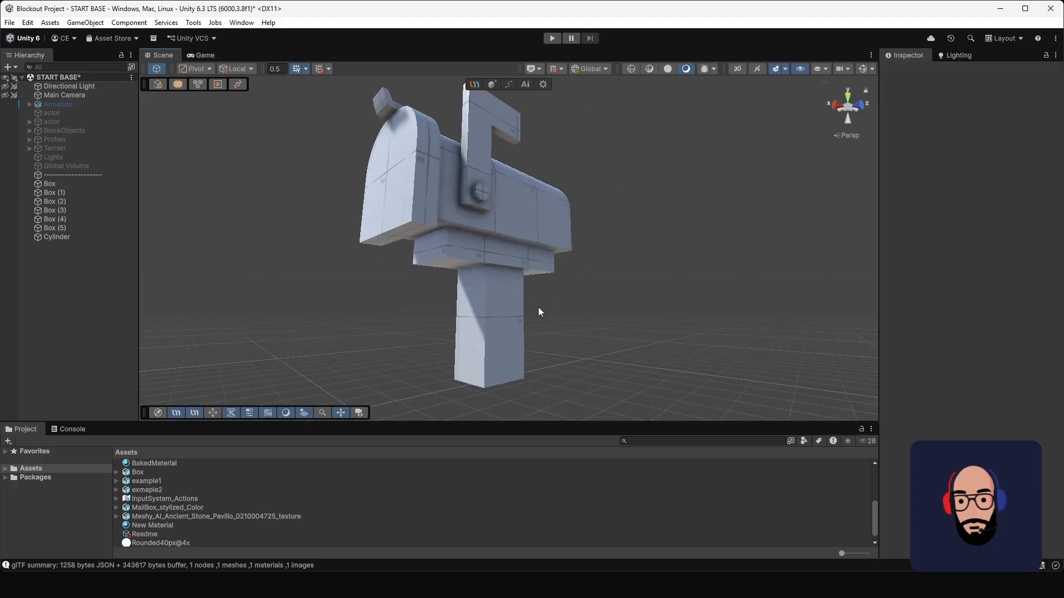
Step: Add a Subdivide modifier to the post, try subdivision level 1, and set the level back to 0
{"action": "left_click_drag", "start_coordinate": [553, 310], "coordinate": [608, 304], "text": "alt"}
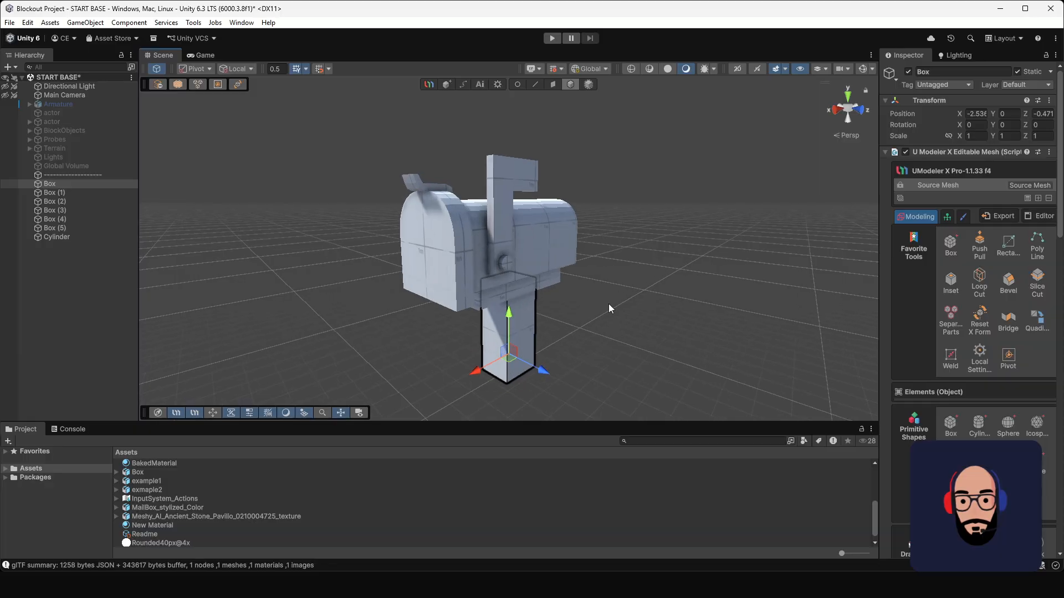
{"action": "left_click", "coordinate": [1037, 198]}
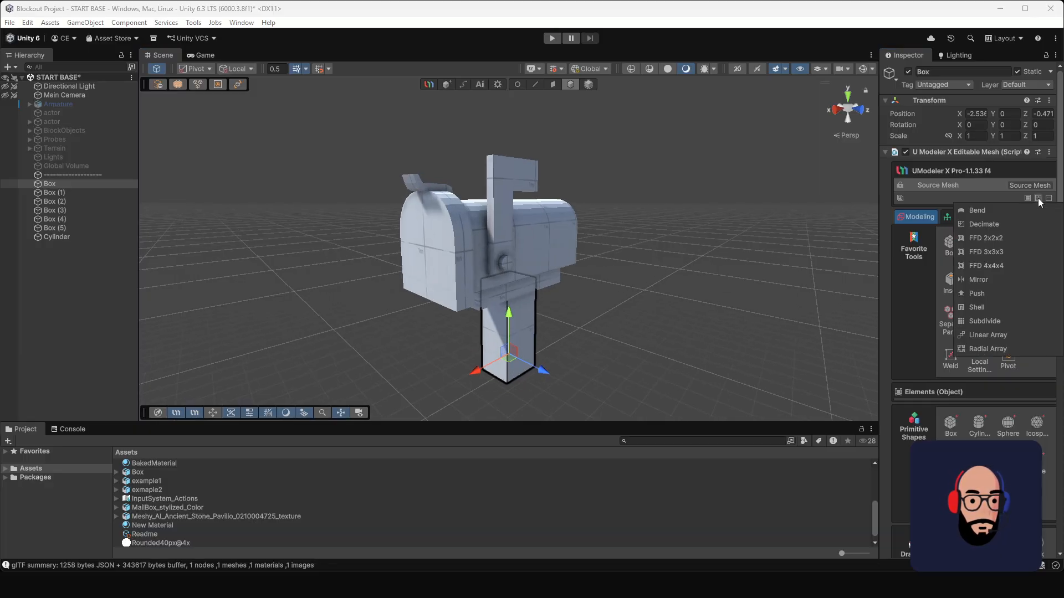
{"action": "left_click", "coordinate": [984, 322]}
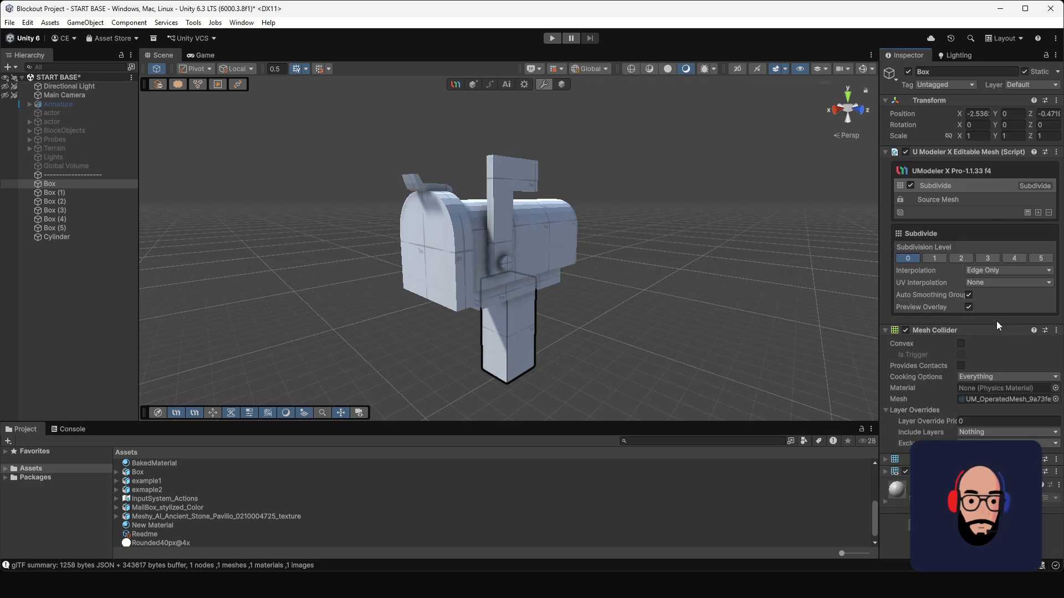
{"action": "left_click", "coordinate": [934, 258]}
{"action": "left_click_drag", "start_coordinate": [634, 341], "coordinate": [588, 326], "text": "alt"}
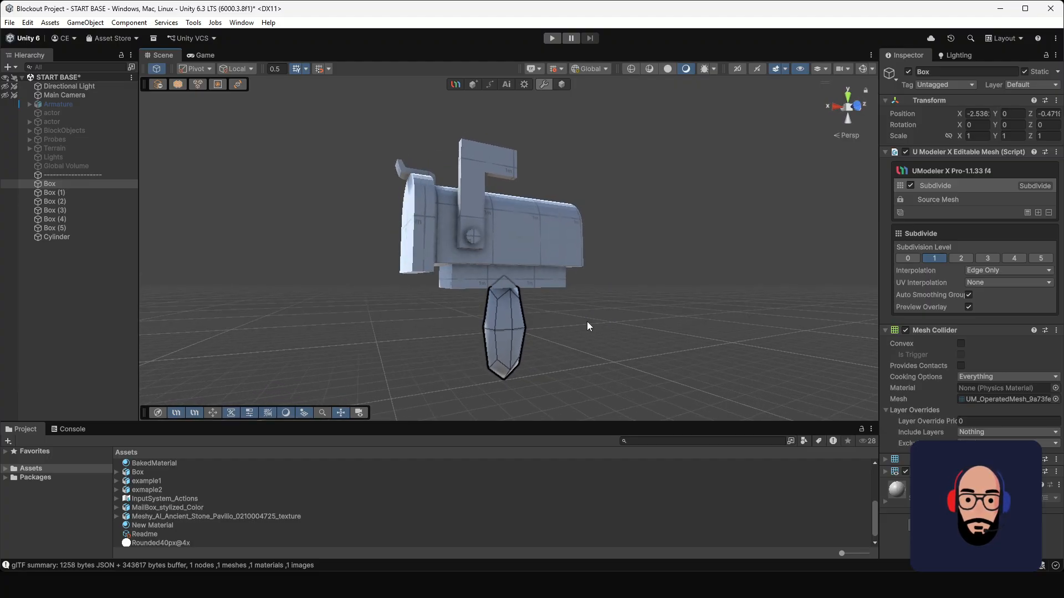
{"action": "left_click", "coordinate": [905, 258]}
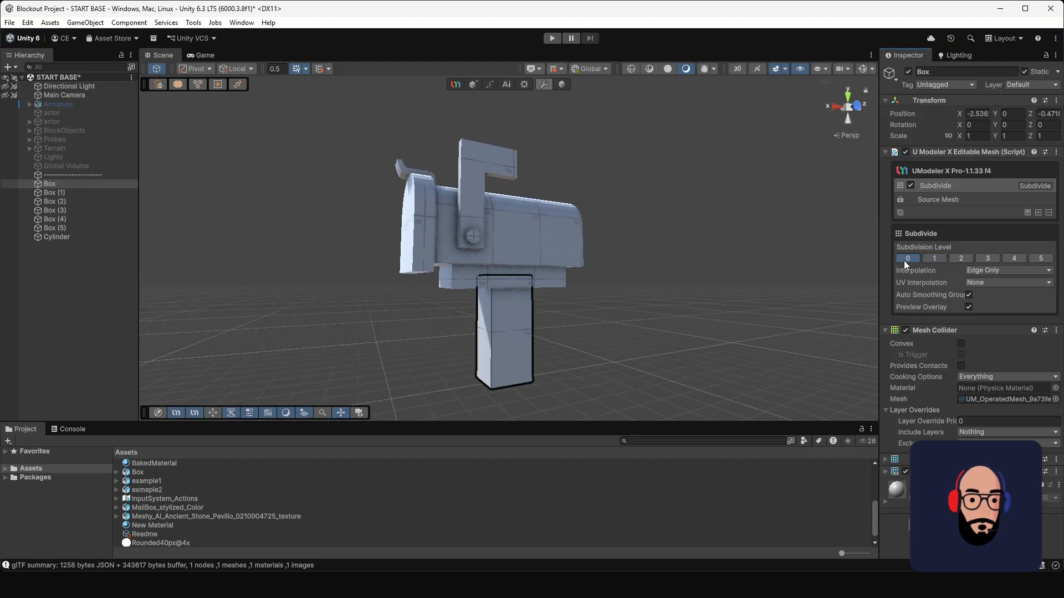
Step: Add vertical loop cuts to the post's source mesh close to its front and rear edges
{"action": "left_click", "coordinate": [948, 199]}
{"action": "scroll", "coordinate": [648, 348], "scroll_direction": "up", "scroll_amount": 2}
{"action": "middle_click_drag", "start_coordinate": [652, 350], "coordinate": [647, 310]}
{"action": "left_click_drag", "start_coordinate": [648, 310], "coordinate": [492, 304], "text": "alt"}
{"action": "left_click", "coordinate": [986, 303]}
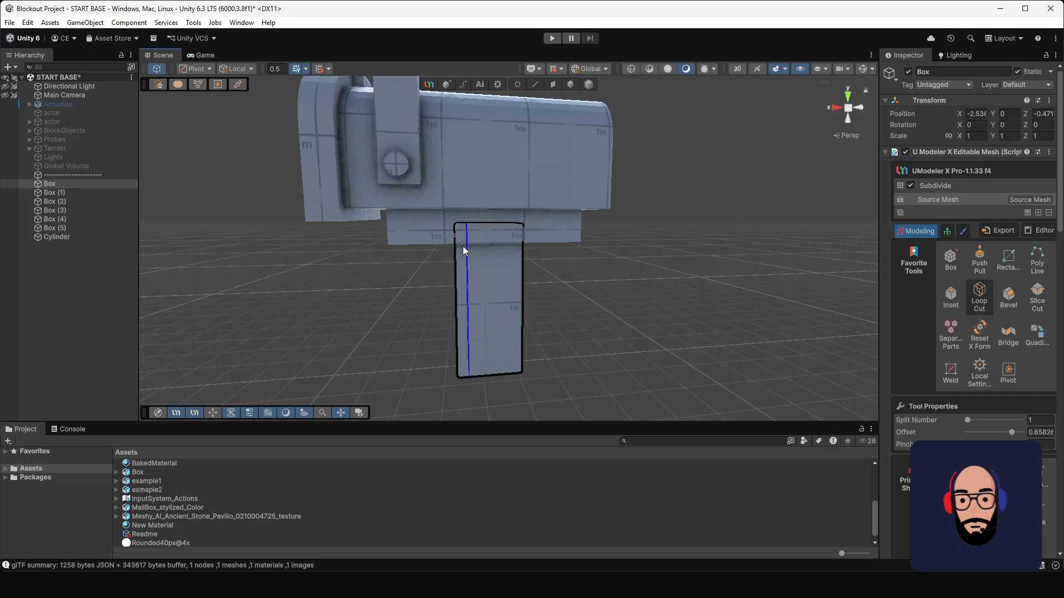
{"action": "left_click", "coordinate": [463, 246]}
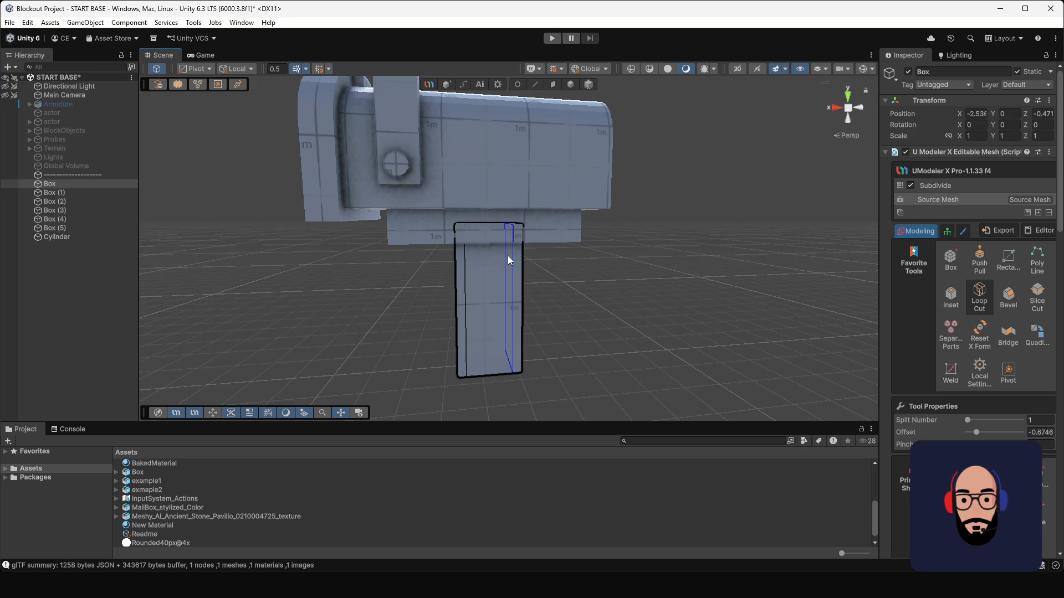
{"action": "left_click_drag", "start_coordinate": [507, 258], "coordinate": [537, 279], "text": "alt"}
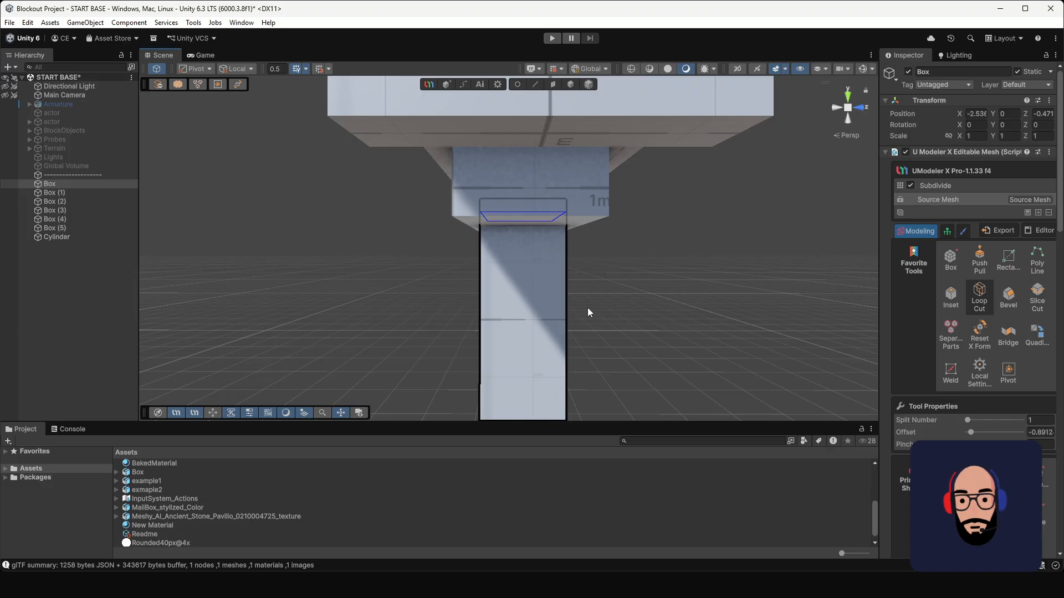
Step: Add loop cuts close to the post's top and bottom ends and its remaining vertical edges
{"action": "left_click_drag", "start_coordinate": [589, 311], "coordinate": [536, 244], "text": "alt"}
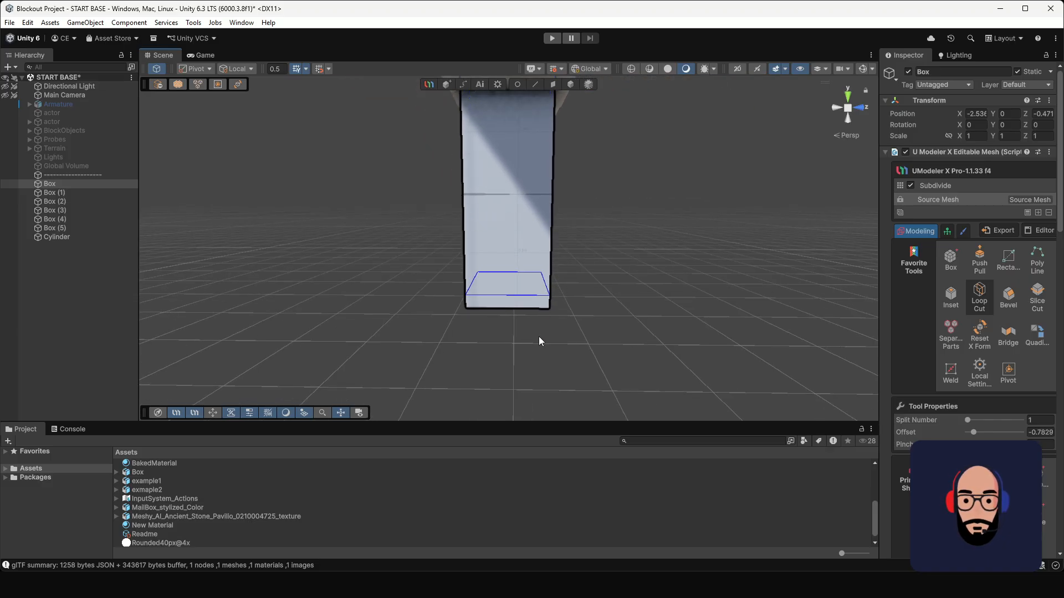
{"action": "mouse_move", "coordinate": [563, 261]}
{"action": "left_mouse_down", "text": "alt"}
{"action": "mouse_move", "coordinate": [527, 230]}
{"action": "mouse_move", "coordinate": [507, 281]}
{"action": "mouse_move", "coordinate": [581, 257]}
{"action": "left_mouse_up", "text": "alt"}
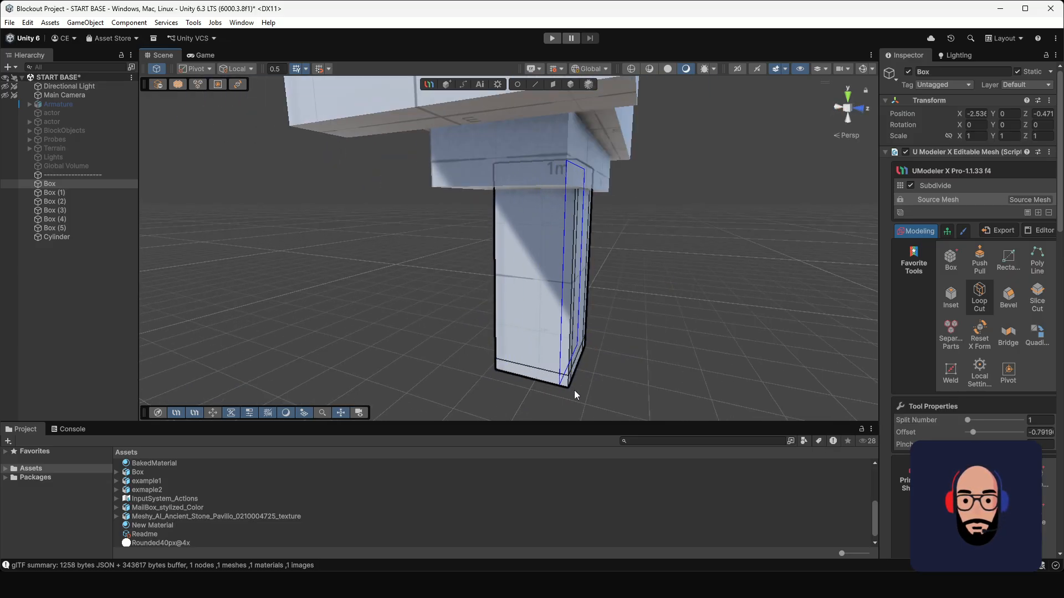
{"action": "left_click_drag", "start_coordinate": [571, 390], "coordinate": [562, 361], "text": "alt"}
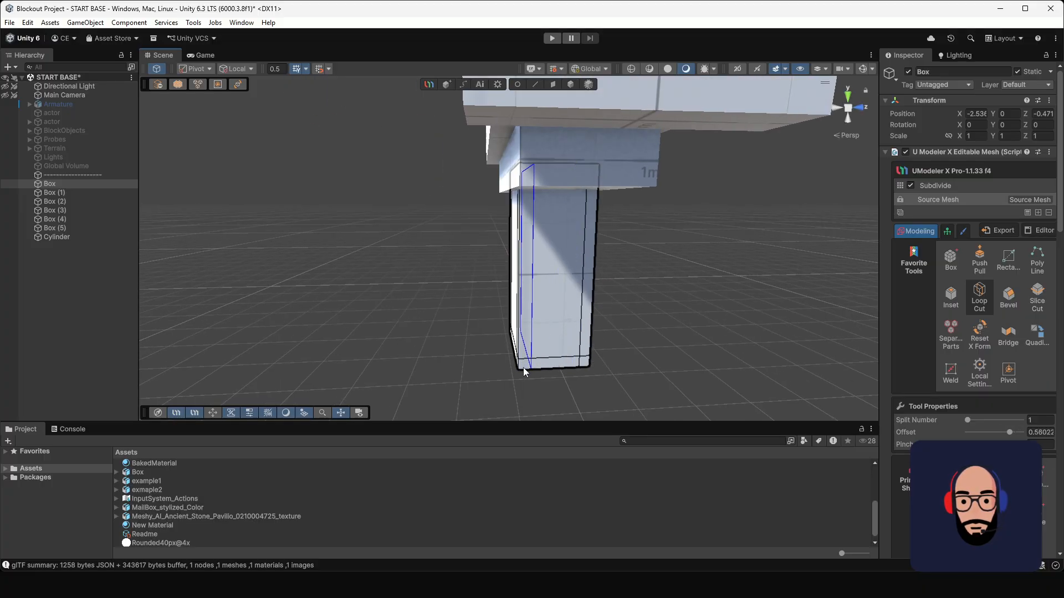
{"action": "left_click_drag", "start_coordinate": [472, 350], "coordinate": [573, 247], "text": "alt"}
{"action": "left_click_drag", "start_coordinate": [669, 245], "coordinate": [302, 298], "text": "alt"}
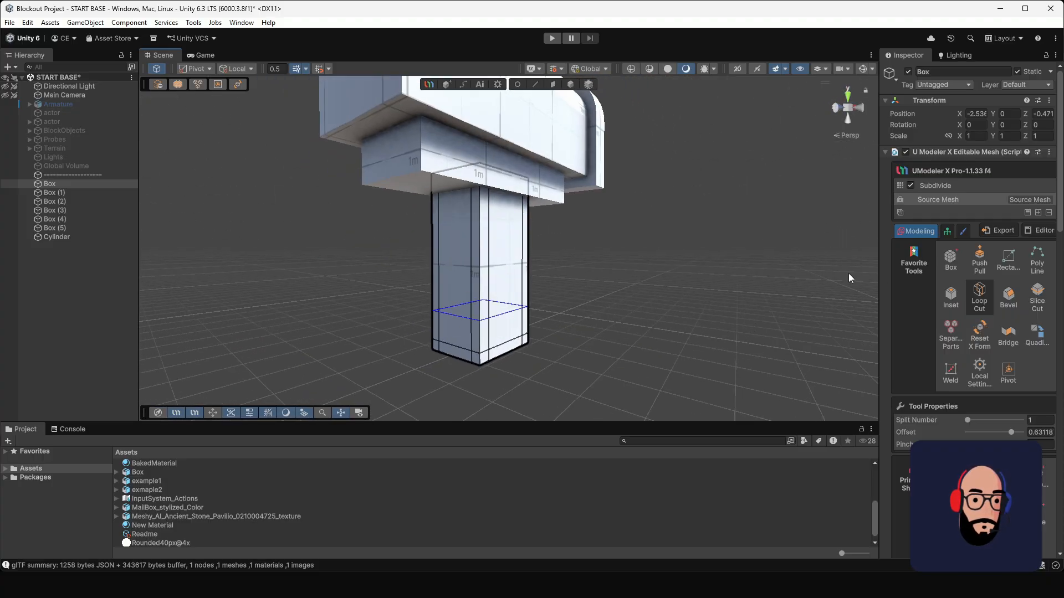
{"action": "left_click_drag", "start_coordinate": [682, 218], "coordinate": [663, 246], "text": "alt"}
Step: Set the post's Subdivide modifier to level 1 and inspect the softened edges from several sides
{"action": "left_click", "coordinate": [979, 186]}
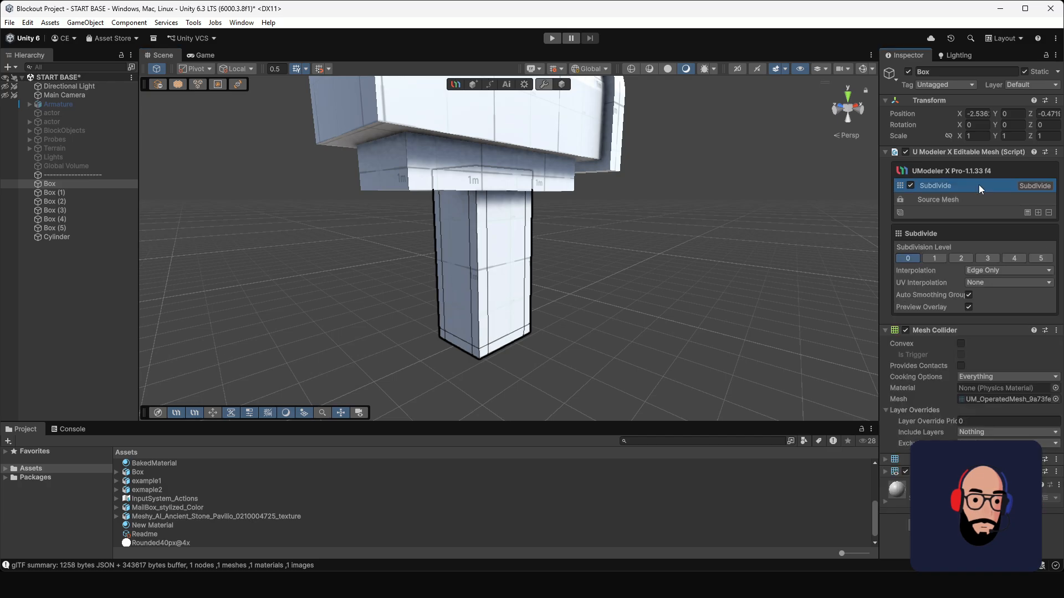
{"action": "left_click", "coordinate": [937, 260]}
{"action": "middle_click_drag", "start_coordinate": [630, 276], "coordinate": [660, 312]}
{"action": "left_click_drag", "start_coordinate": [660, 312], "coordinate": [471, 260], "text": "alt"}
{"action": "right_click_drag", "start_coordinate": [471, 266], "coordinate": [584, 343], "text": "alt"}
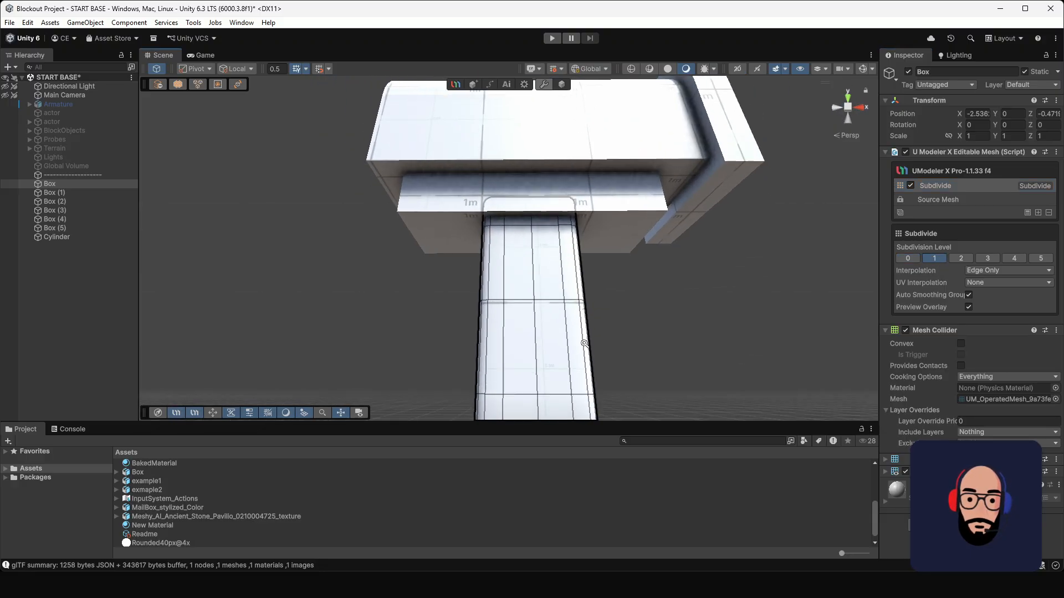
{"action": "left_click_drag", "start_coordinate": [584, 344], "coordinate": [676, 302], "text": "alt"}
{"action": "right_click_drag", "start_coordinate": [676, 302], "coordinate": [635, 347], "text": "alt"}
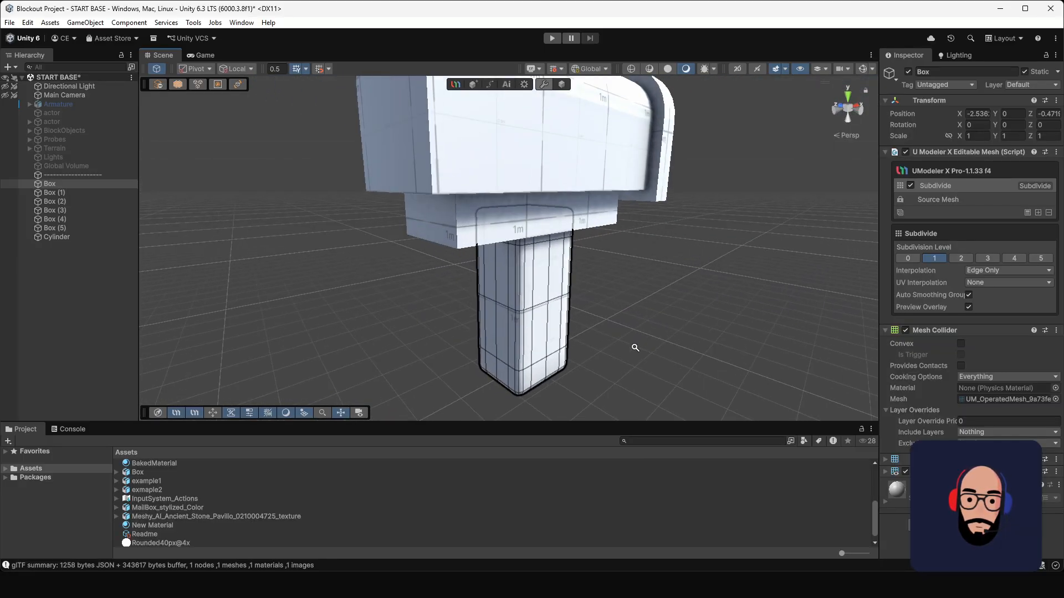
{"action": "left_click_drag", "start_coordinate": [635, 347], "coordinate": [565, 325], "text": "alt"}
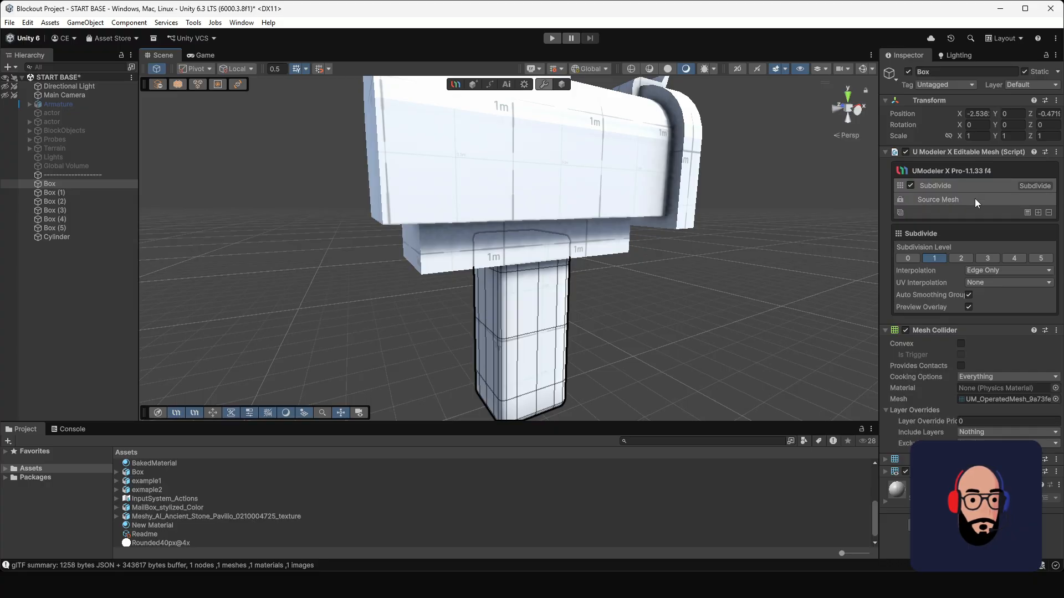
Step: Add a Subdivide modifier at subdivision level 1 to the support block between the post and the mailbox body
{"action": "left_click", "coordinate": [558, 89]}
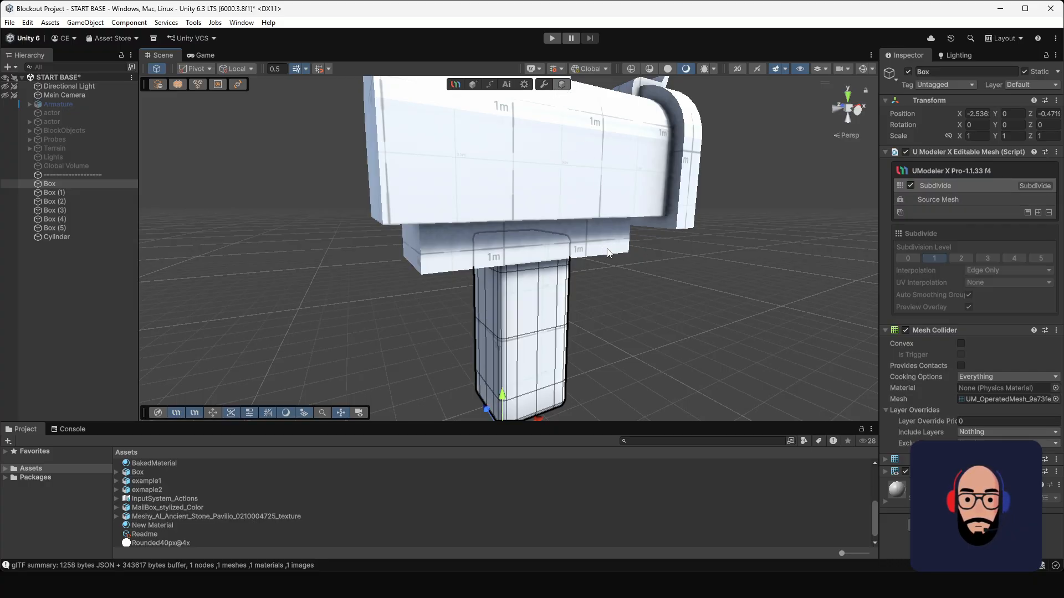
{"action": "left_click", "coordinate": [580, 256]}
{"action": "left_click", "coordinate": [568, 242]}
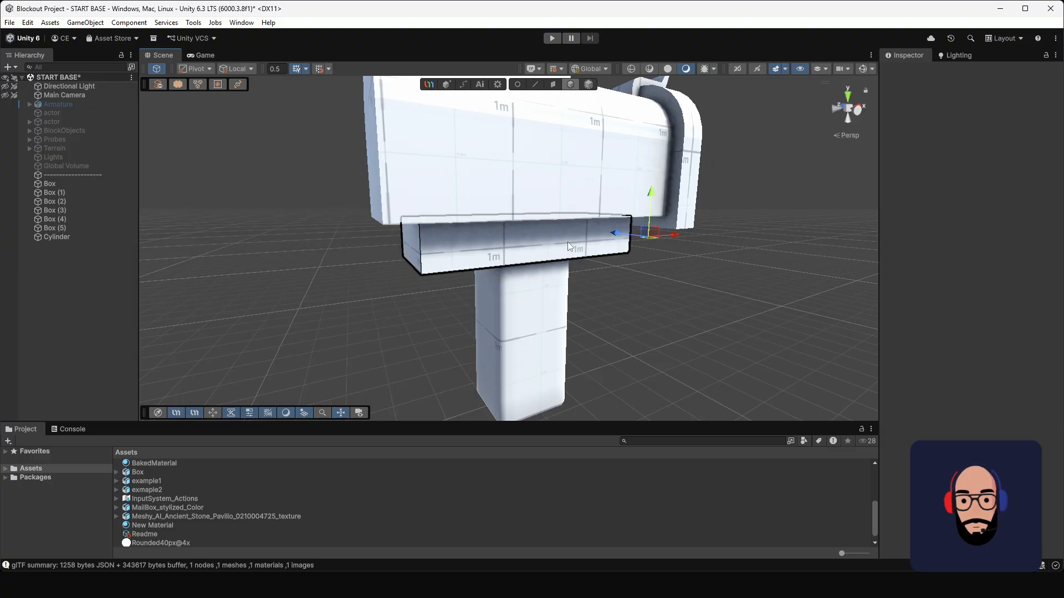
{"action": "scroll", "coordinate": [562, 253], "scroll_direction": "down", "scroll_amount": 2}
{"action": "left_click_drag", "start_coordinate": [563, 258], "coordinate": [586, 237], "text": "alt"}
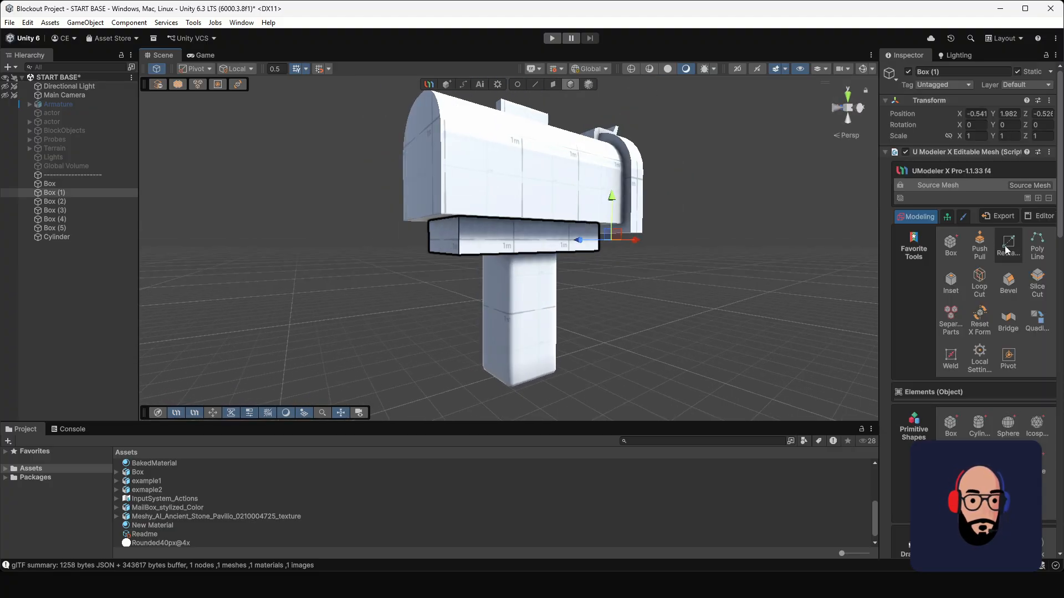
{"action": "left_click", "coordinate": [979, 277]}
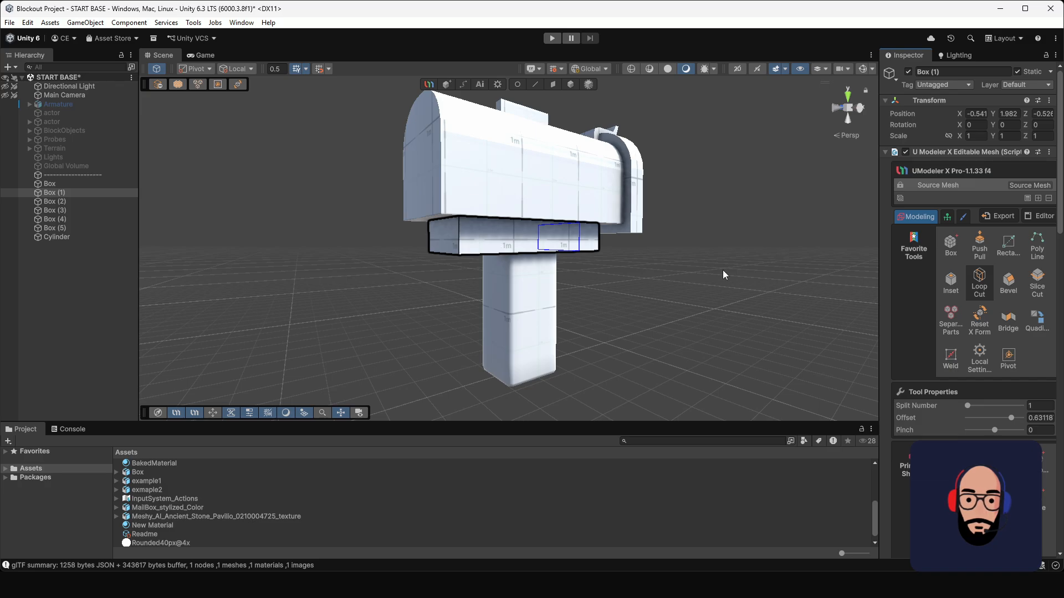
{"action": "left_click", "coordinate": [1037, 199]}
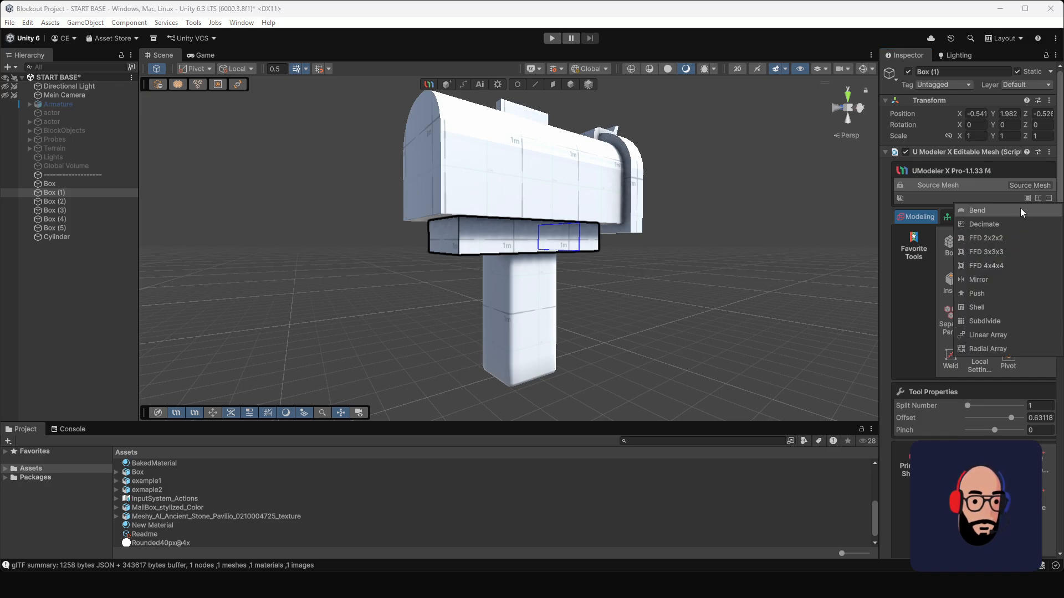
{"action": "left_click", "coordinate": [997, 322]}
{"action": "left_click", "coordinate": [935, 259]}
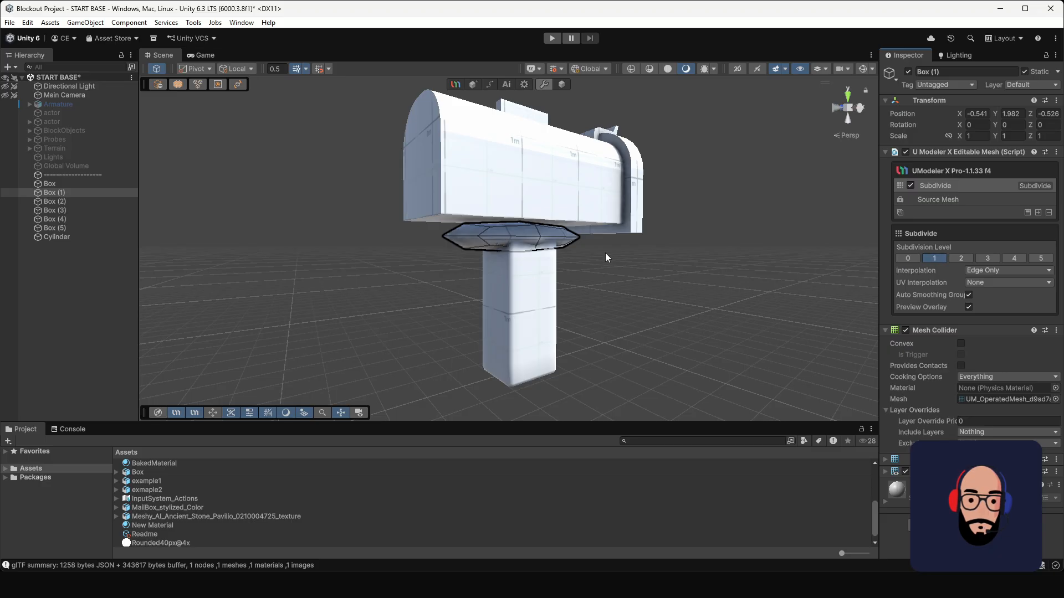
Step: Add vertical loop cuts close to the front and back ends of the support block's source mesh
{"action": "left_click", "coordinate": [965, 198]}
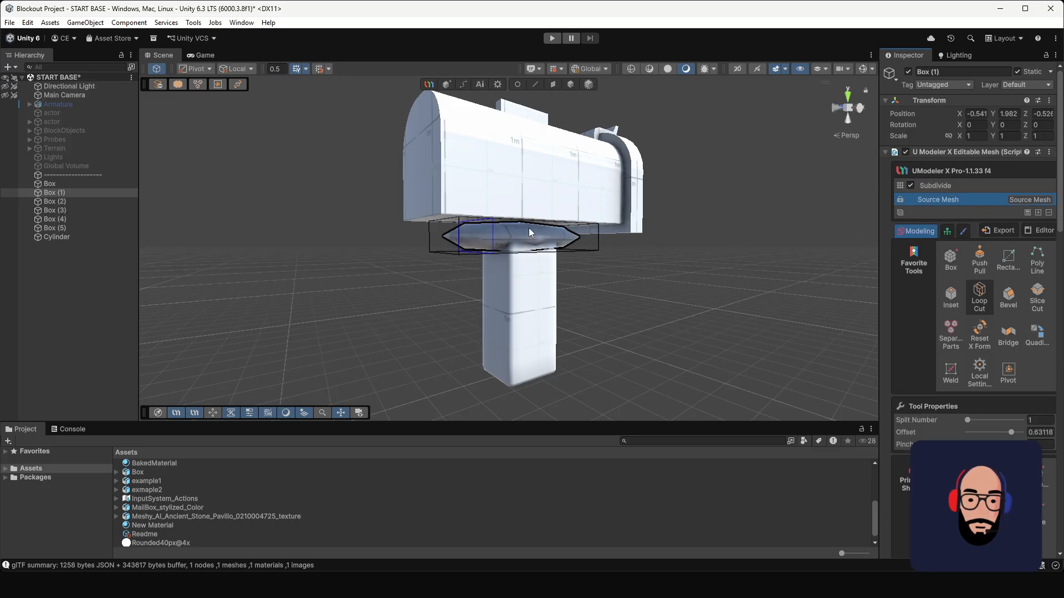
{"action": "right_click_drag", "start_coordinate": [720, 310], "coordinate": [481, 254]}
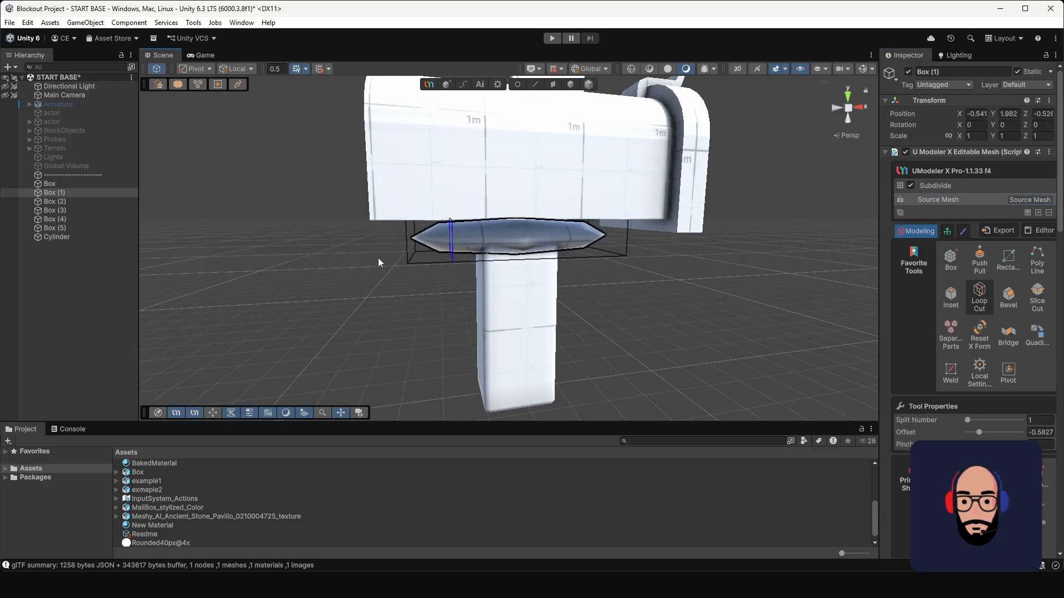
{"action": "left_click", "coordinate": [342, 271]}
{"action": "left_click_drag", "start_coordinate": [554, 263], "coordinate": [494, 268], "text": "alt"}
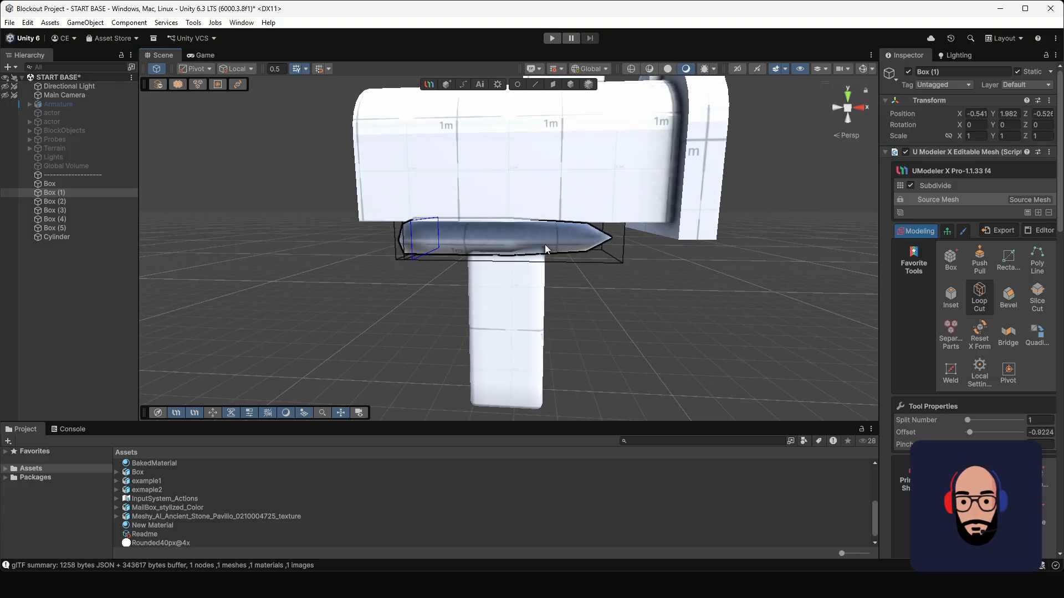
{"action": "left_click", "coordinate": [656, 281]}
{"action": "left_click_drag", "start_coordinate": [514, 258], "coordinate": [551, 239], "text": "alt"}
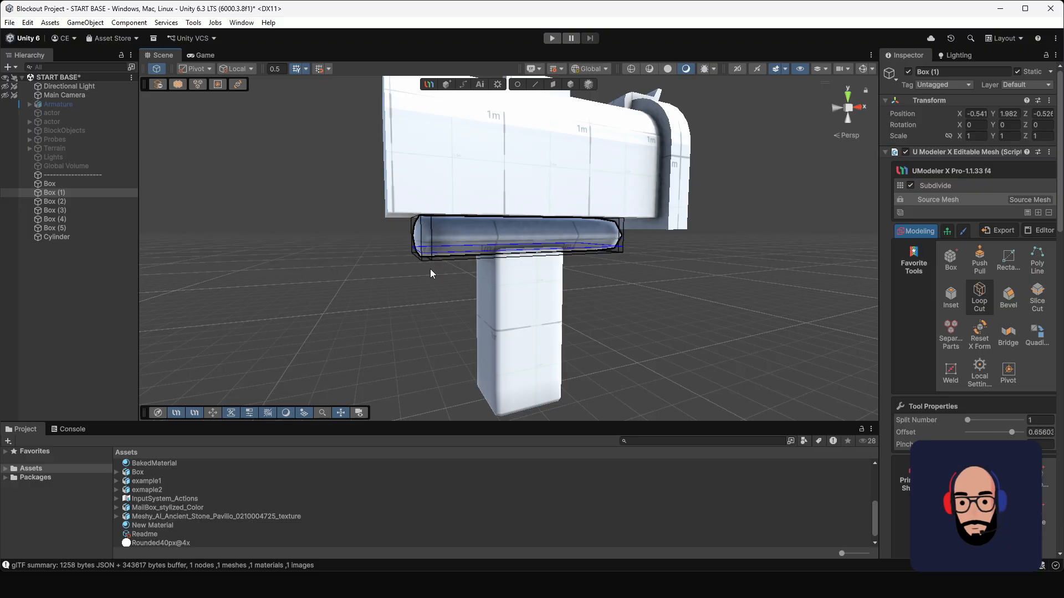
Step: Add loop cuts to the support block's source mesh close to its lower edges and along both long sides
{"action": "left_click_drag", "start_coordinate": [430, 268], "coordinate": [563, 195], "text": "alt"}
{"action": "scroll", "coordinate": [639, 268], "scroll_direction": "up", "scroll_amount": 8}
{"action": "left_click_drag", "start_coordinate": [389, 216], "coordinate": [494, 227], "text": "alt"}
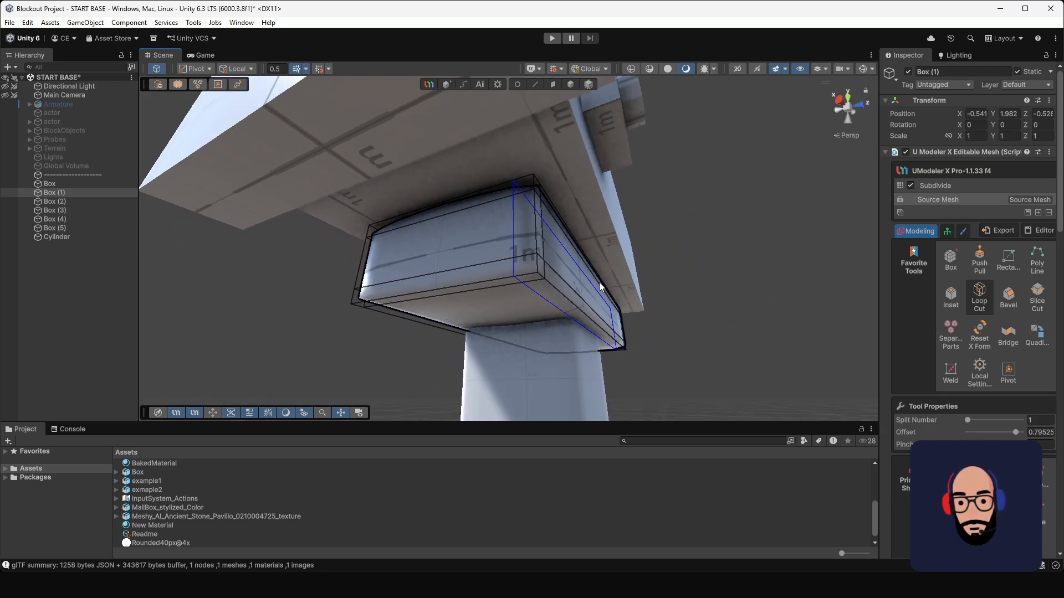
{"action": "left_click_drag", "start_coordinate": [523, 273], "coordinate": [585, 305], "text": "alt"}
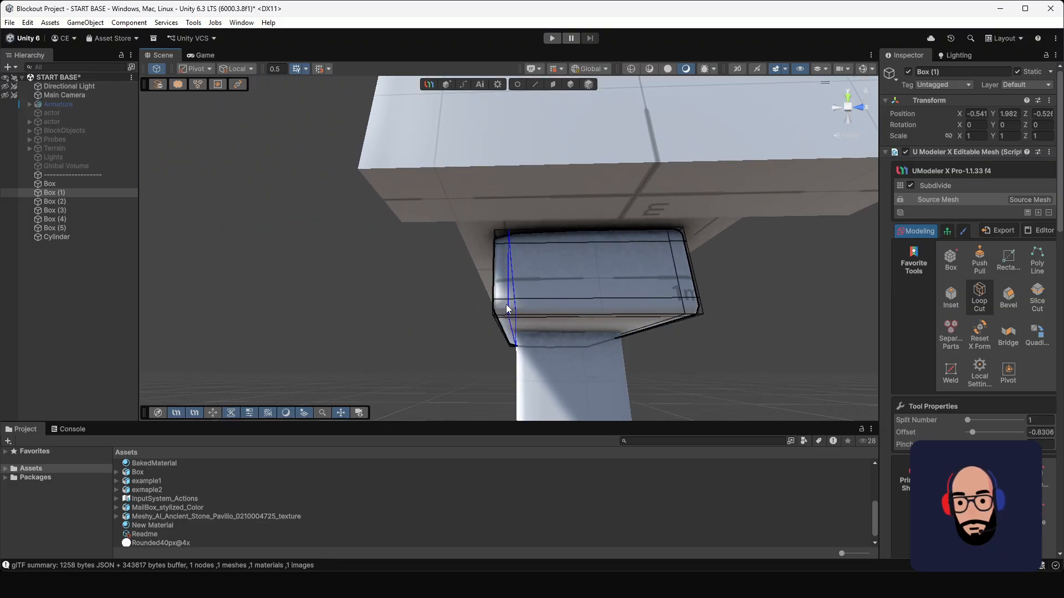
{"action": "left_click_drag", "start_coordinate": [507, 304], "coordinate": [481, 272], "text": "alt"}
Step: Return to the support block's Subdivide result and inspect its softened edges from both sides of the mailbox
{"action": "left_click", "coordinate": [975, 185]}
{"action": "left_click", "coordinate": [564, 86]}
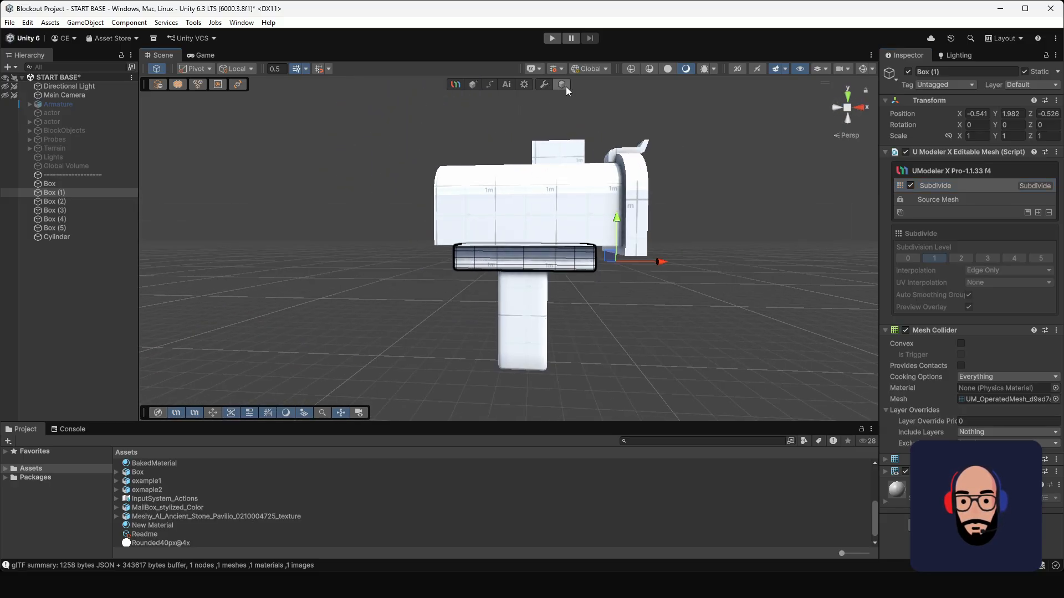
{"action": "left_click", "coordinate": [775, 235]}
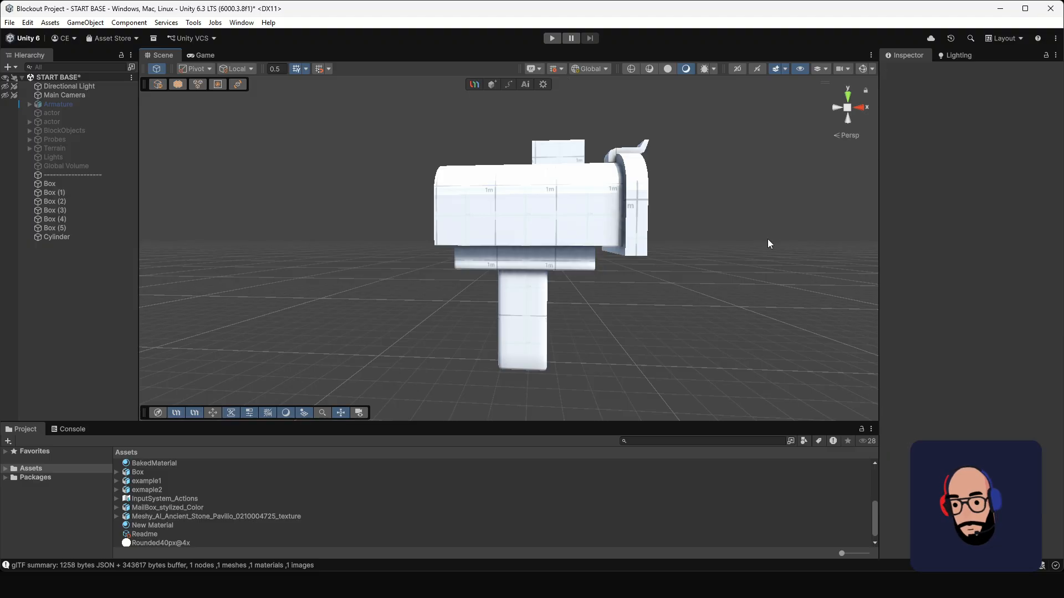
{"action": "left_click_drag", "start_coordinate": [651, 289], "coordinate": [541, 265], "text": "alt"}
Step: Reposition the end vertices of the support block's source mesh and return to its Subdivide modifier
{"action": "left_click", "coordinate": [541, 258]}
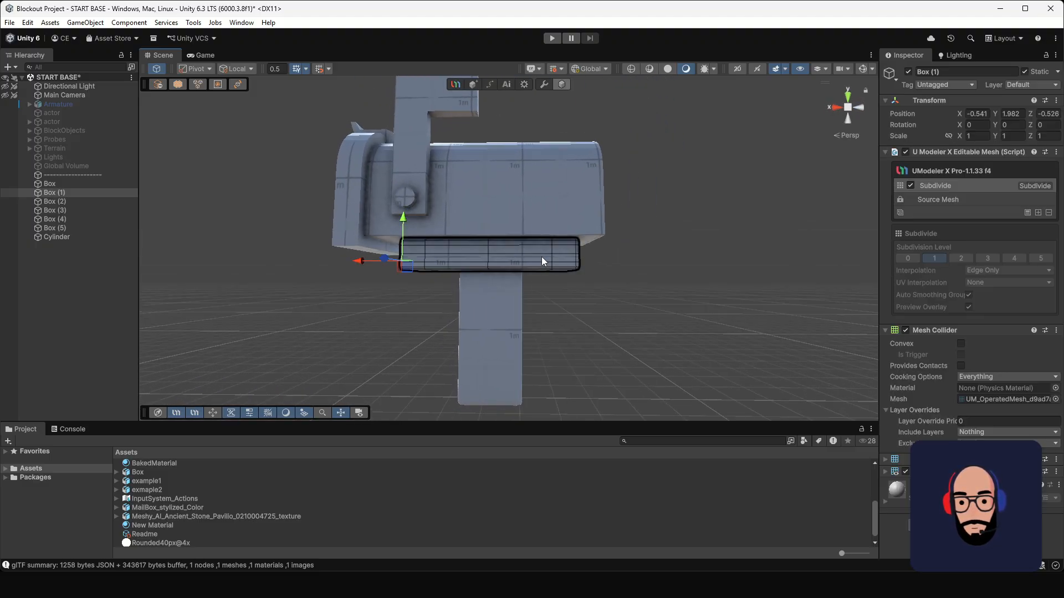
{"action": "left_click", "coordinate": [966, 200]}
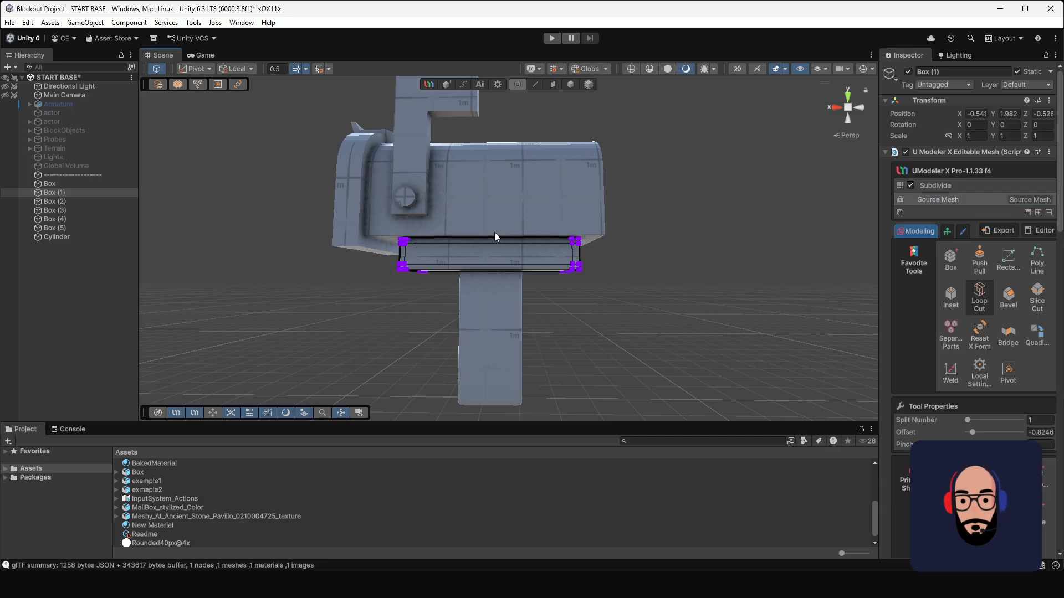
{"action": "middle_click_drag", "start_coordinate": [495, 232], "coordinate": [566, 226]}
{"action": "left_click_drag", "start_coordinate": [433, 186], "coordinate": [497, 321]}
{"action": "mouse_move", "coordinate": [434, 263]}
{"action": "left_mouse_down"}
{"action": "mouse_move", "coordinate": [468, 264]}
{"action": "mouse_move", "coordinate": [430, 271]}
{"action": "left_mouse_up"}
{"action": "mouse_move", "coordinate": [615, 246]}
{"action": "left_mouse_down", "text": "alt"}
{"action": "mouse_move", "coordinate": [546, 221]}
{"action": "mouse_move", "coordinate": [622, 235]}
{"action": "mouse_move", "coordinate": [608, 232]}
{"action": "mouse_move", "coordinate": [679, 293]}
{"action": "mouse_move", "coordinate": [604, 210]}
{"action": "mouse_move", "coordinate": [595, 241]}
{"action": "left_mouse_up", "text": "alt"}
{"action": "left_click_drag", "start_coordinate": [503, 274], "coordinate": [626, 287], "text": "alt"}
{"action": "scroll", "coordinate": [608, 212], "scroll_direction": "down", "scroll_amount": 4}
{"action": "left_click_drag", "start_coordinate": [608, 216], "coordinate": [591, 107], "text": "alt"}
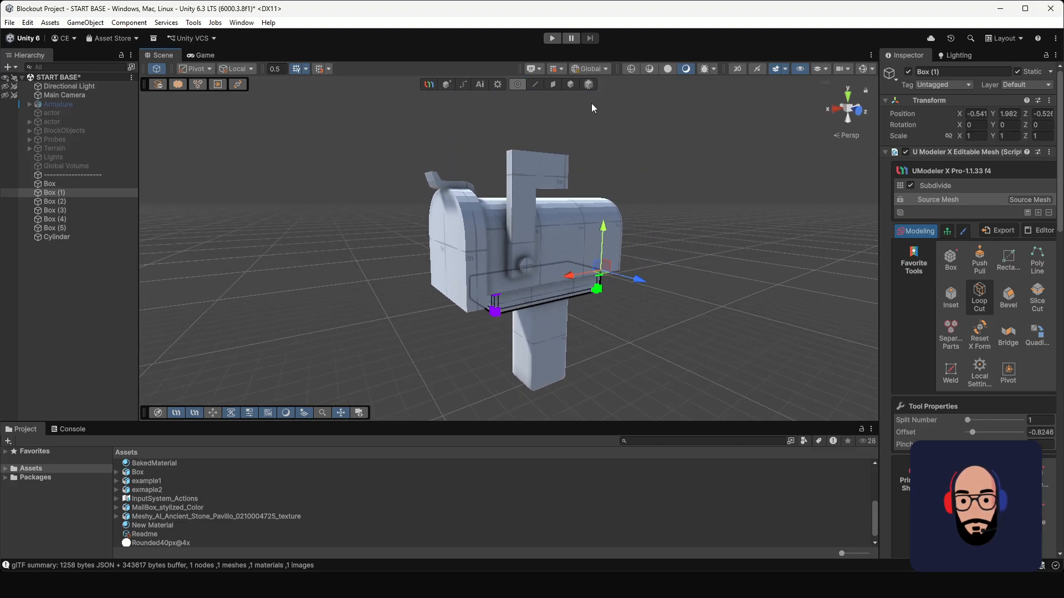
{"action": "left_click", "coordinate": [570, 84]}
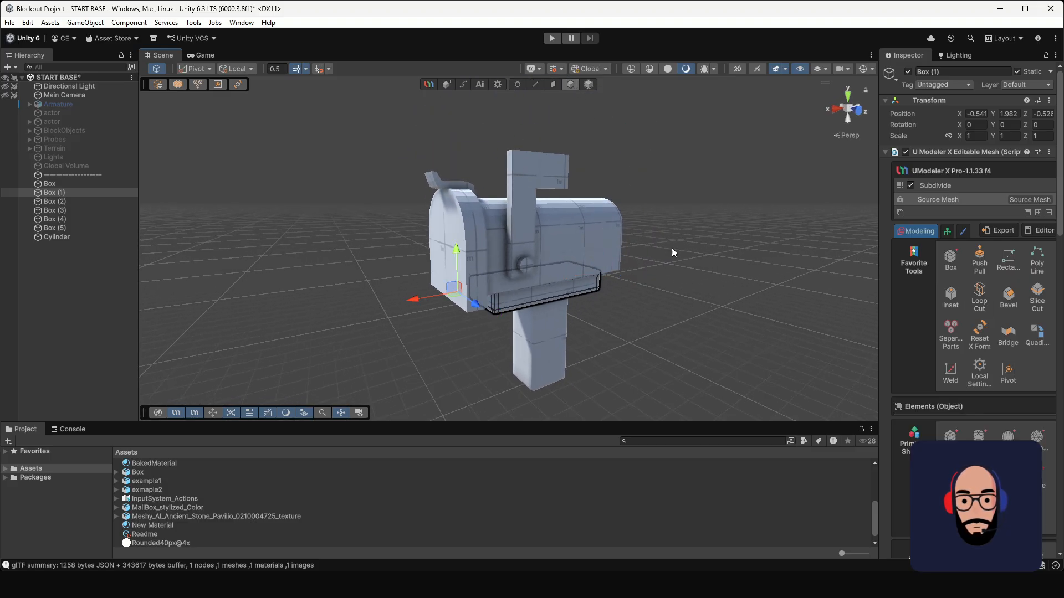
{"action": "left_click", "coordinate": [948, 187]}
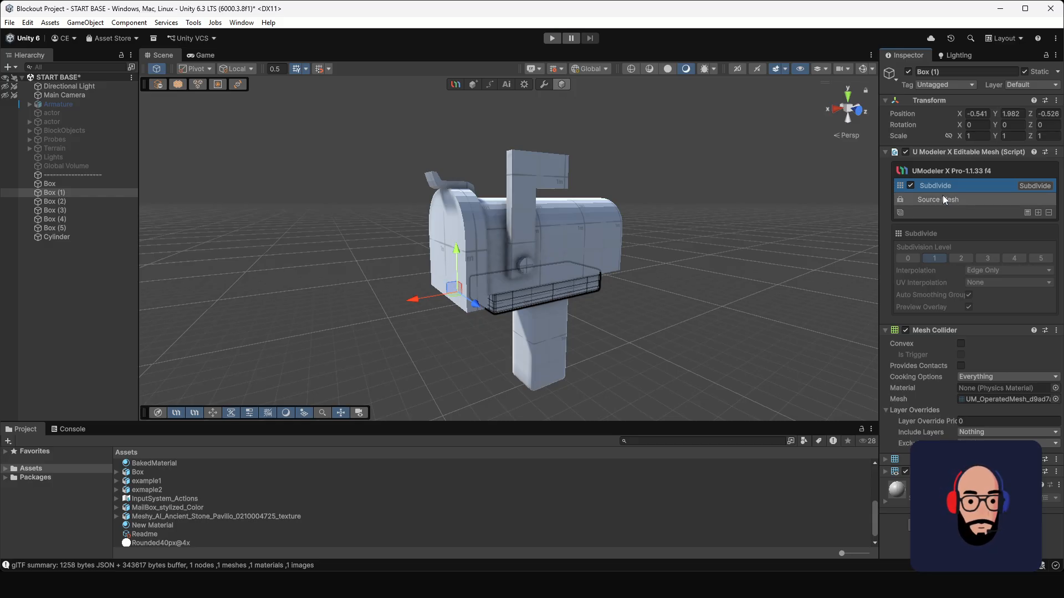
Step: Toggle the support block's Subdivide modifier off and on to compare its edges, and view the whole mailbox
{"action": "scroll", "coordinate": [633, 245], "scroll_direction": "up", "scroll_amount": 3}
{"action": "left_click_drag", "start_coordinate": [659, 321], "coordinate": [566, 290], "text": "alt"}
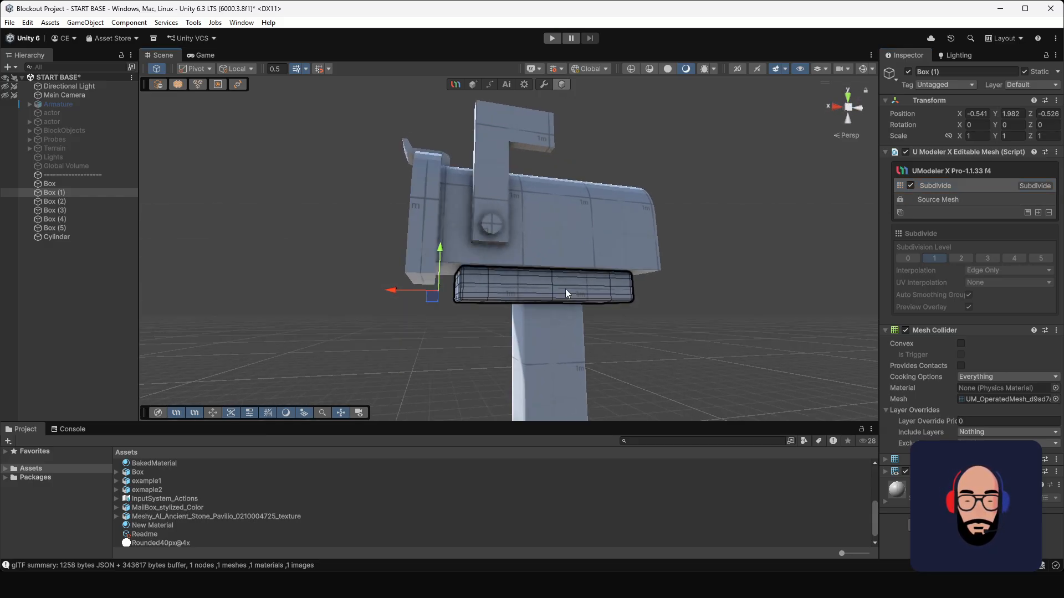
{"action": "left_click", "coordinate": [910, 186]}
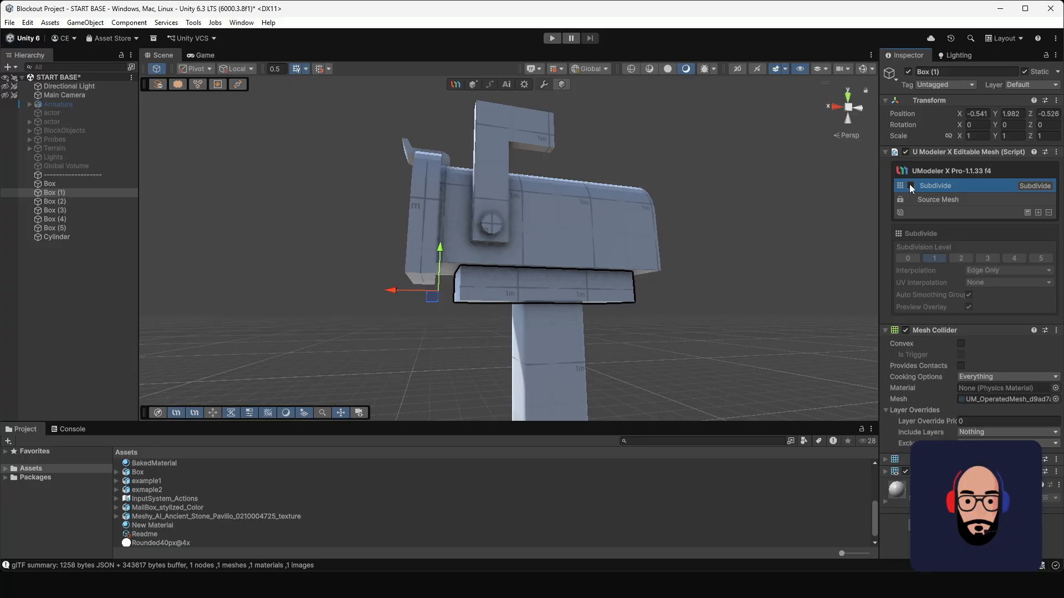
{"action": "left_click", "coordinate": [910, 185]}
{"action": "left_click", "coordinate": [910, 185]}
{"action": "left_click", "coordinate": [910, 186]}
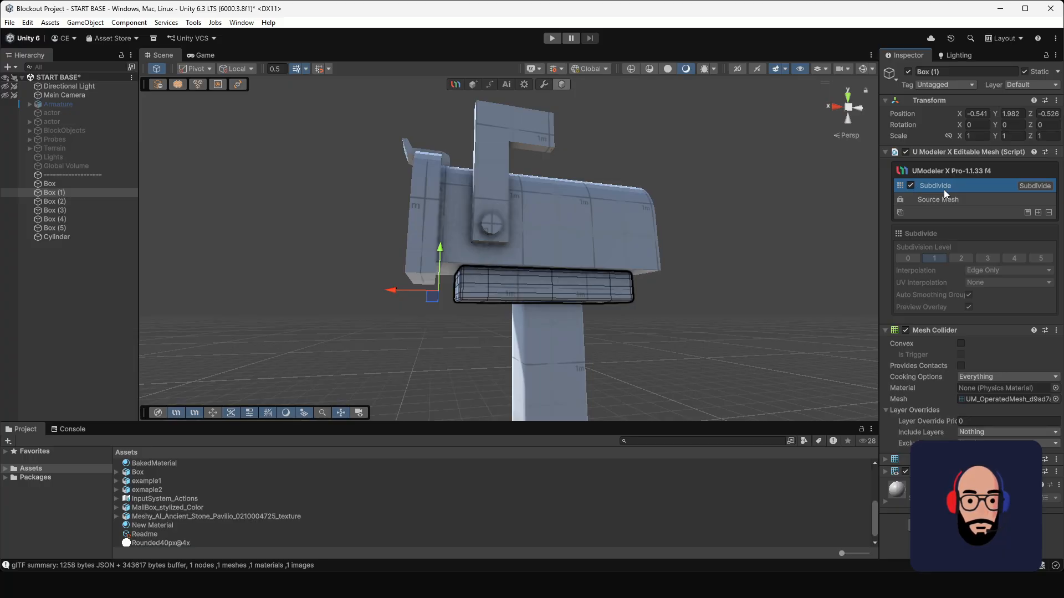
{"action": "left_click", "coordinate": [613, 135]}
{"action": "scroll", "coordinate": [657, 184], "scroll_direction": "down", "scroll_amount": 3}
{"action": "left_click_drag", "start_coordinate": [658, 184], "coordinate": [530, 276], "text": "alt"}
{"action": "scroll", "coordinate": [507, 235], "scroll_direction": "up", "scroll_amount": 3}
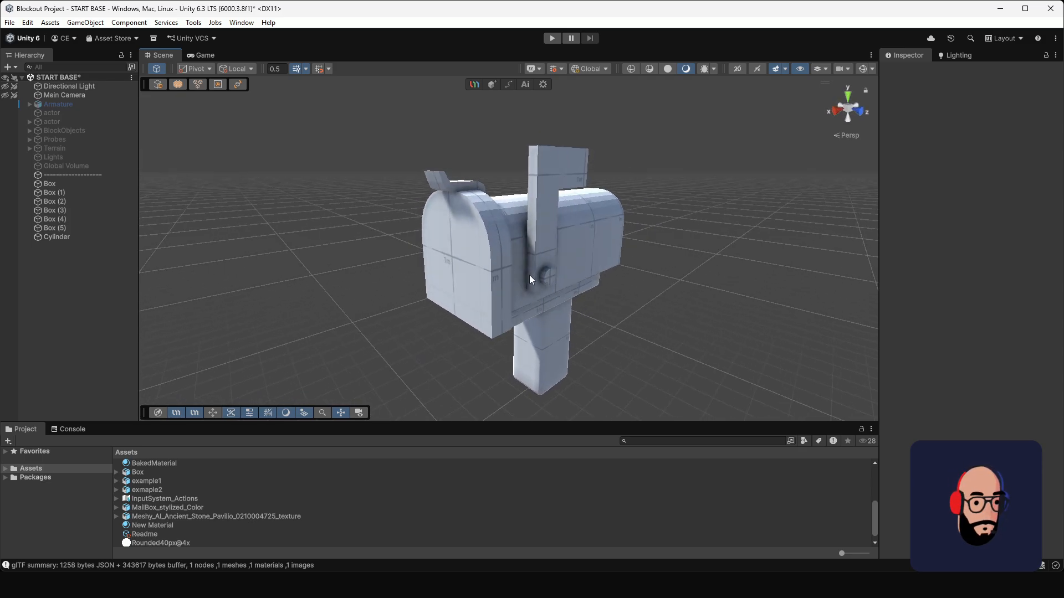
Step: Add loop cuts running around the curved rim of the mailbox's front door
{"action": "left_click_drag", "start_coordinate": [539, 219], "coordinate": [441, 207], "text": "alt"}
{"action": "left_click", "coordinate": [490, 237]}
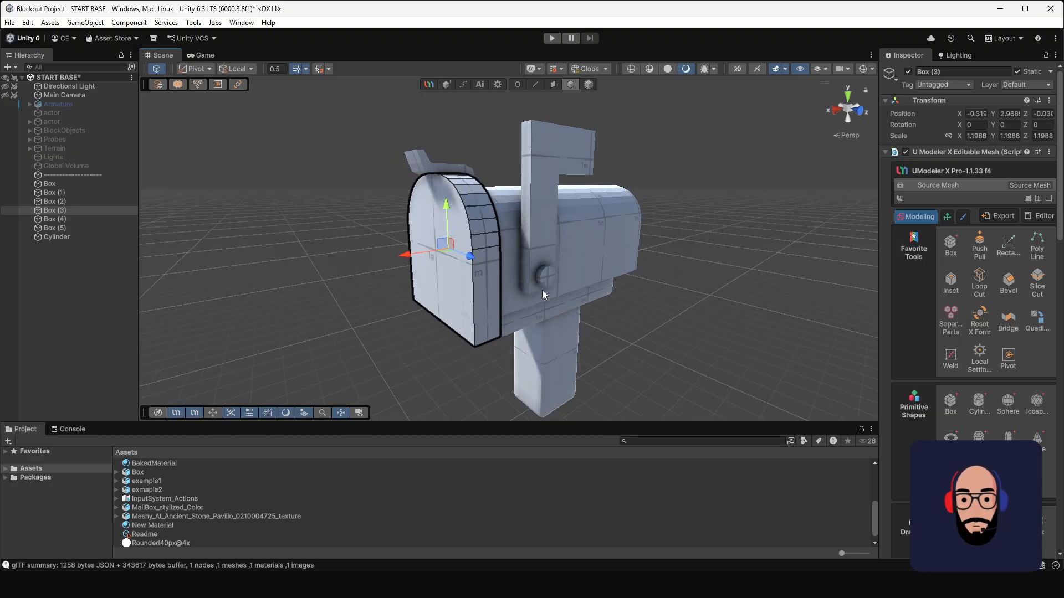
{"action": "left_click_drag", "start_coordinate": [549, 294], "coordinate": [560, 287], "text": "alt"}
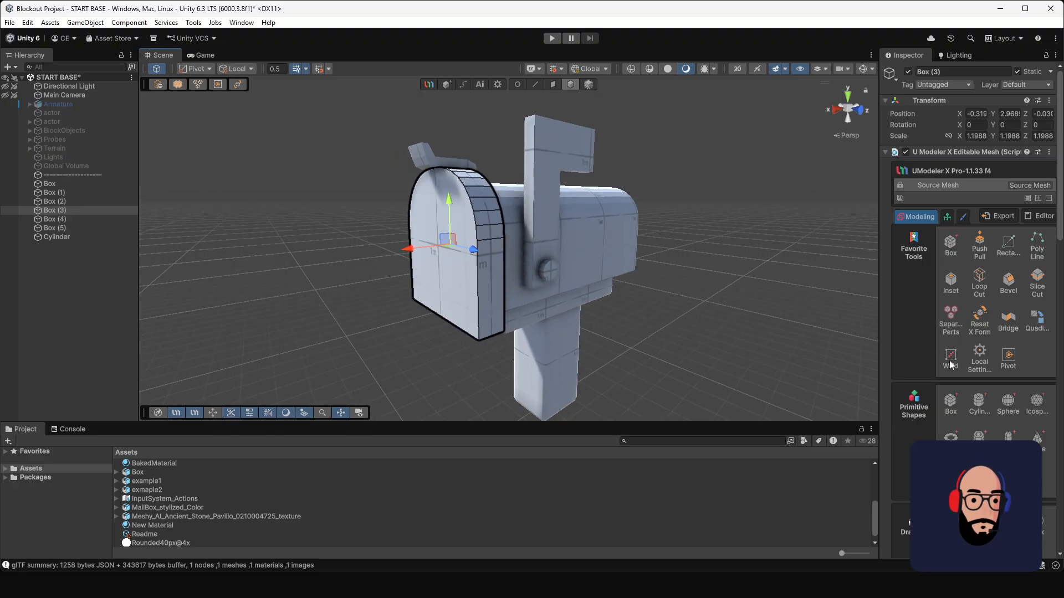
{"action": "left_click", "coordinate": [979, 279]}
{"action": "left_click_drag", "start_coordinate": [462, 244], "coordinate": [481, 243], "text": "alt"}
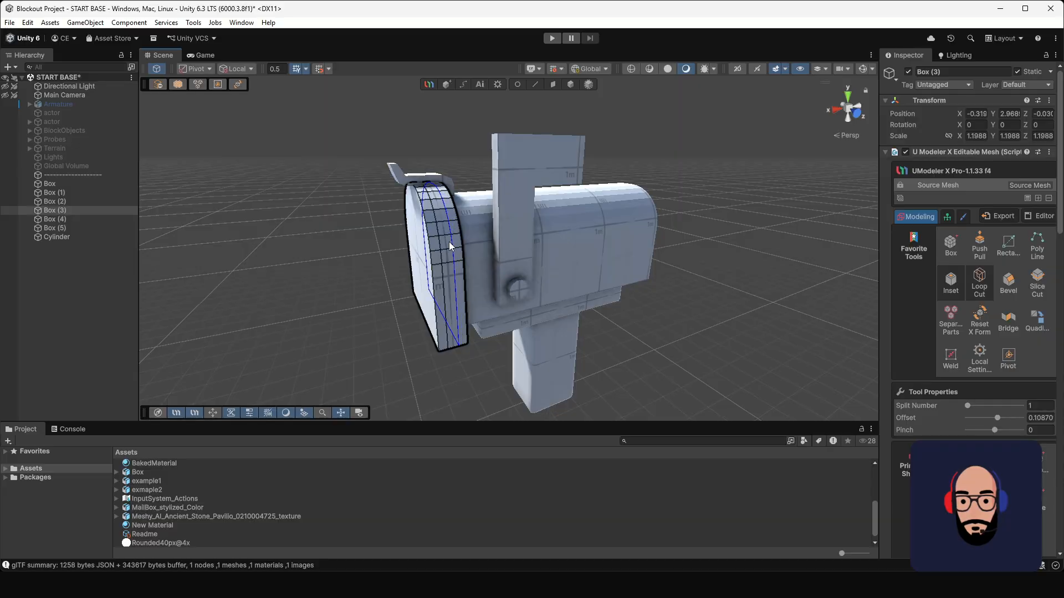
{"action": "left_click_drag", "start_coordinate": [537, 279], "coordinate": [511, 260], "text": "alt"}
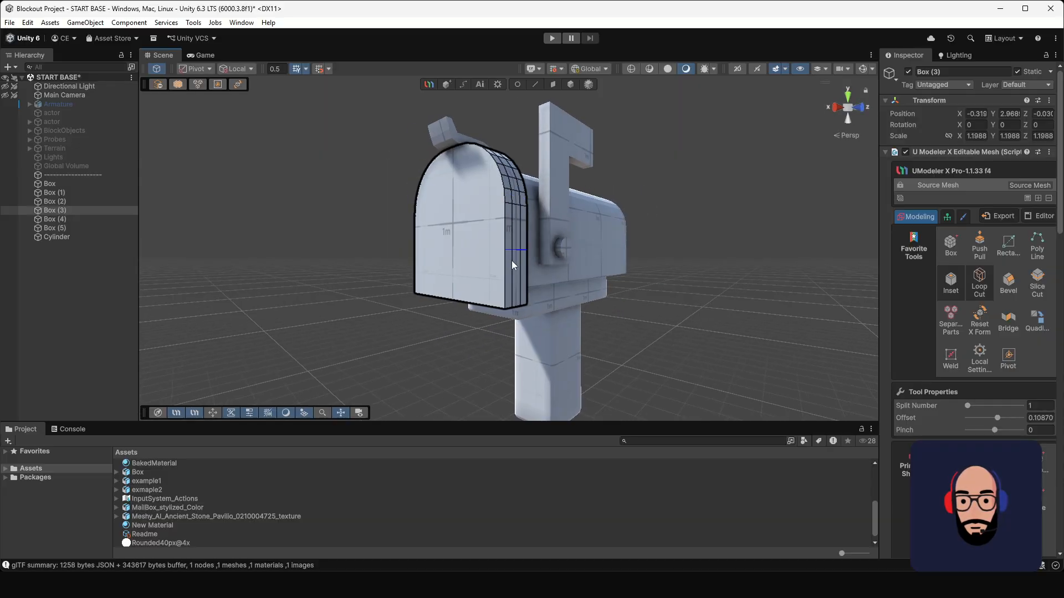
{"action": "mouse_move", "coordinate": [629, 280]}
{"action": "left_mouse_down", "text": "alt"}
{"action": "mouse_move", "coordinate": [720, 292]}
{"action": "mouse_move", "coordinate": [615, 291]}
{"action": "left_mouse_up", "text": "alt"}
Step: Try a Subdivide modifier at subdivision level 1 on the front door, and remove the modifier
{"action": "left_click", "coordinate": [1038, 199]}
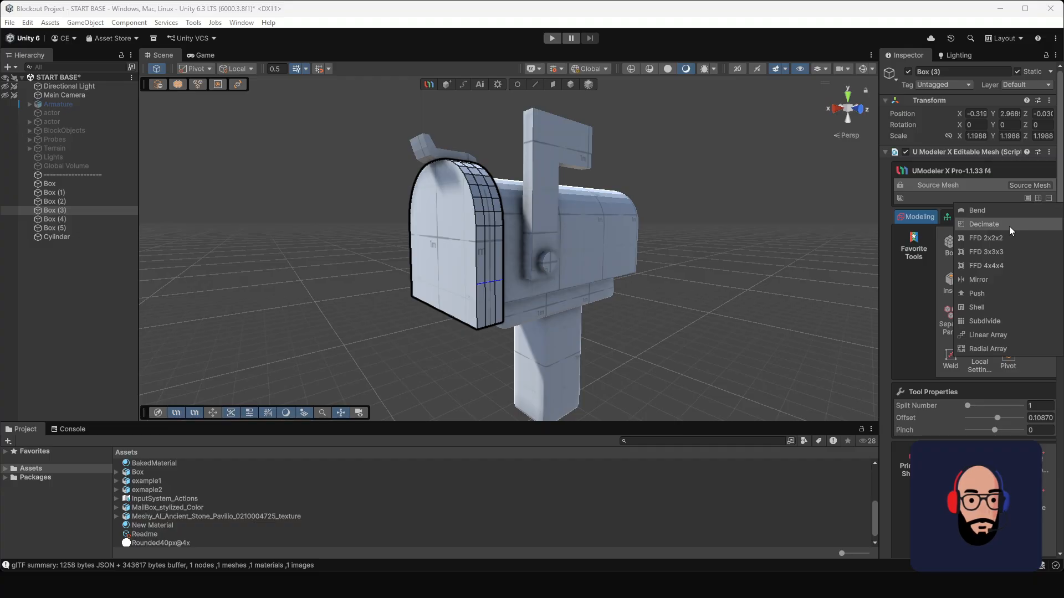
{"action": "left_click", "coordinate": [993, 323]}
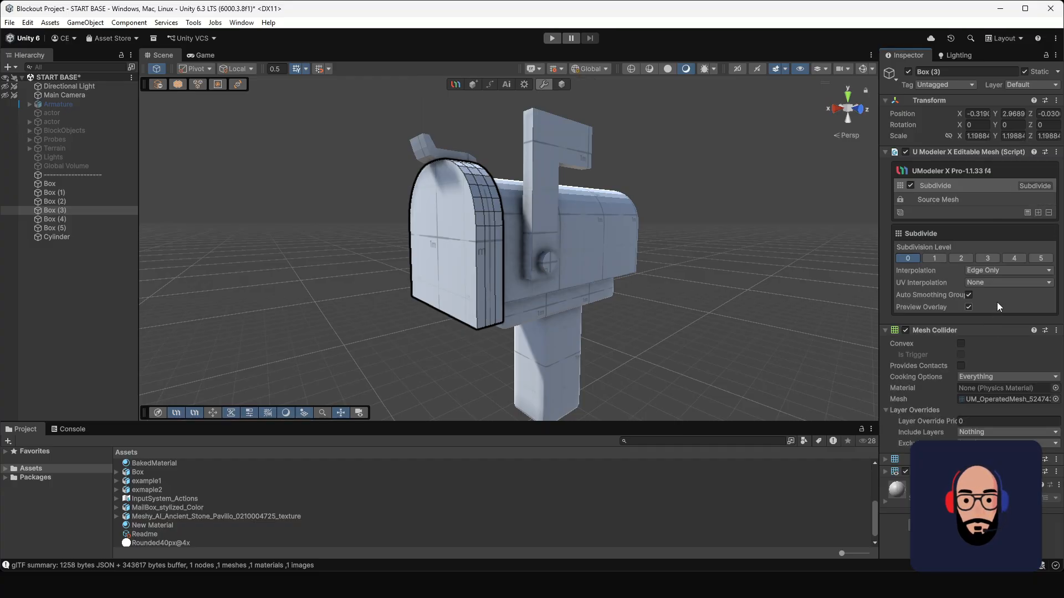
{"action": "left_click", "coordinate": [937, 258]}
{"action": "left_click_drag", "start_coordinate": [596, 237], "coordinate": [557, 233], "text": "alt"}
{"action": "key", "text": "ctrl+z"}
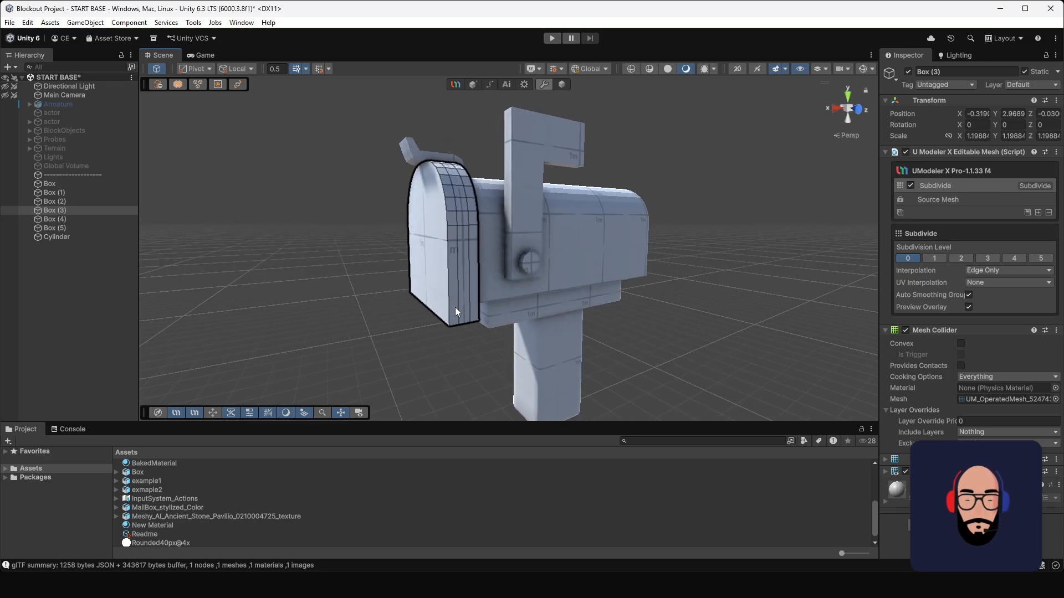
{"action": "left_click_drag", "start_coordinate": [419, 289], "coordinate": [390, 269], "text": "alt"}
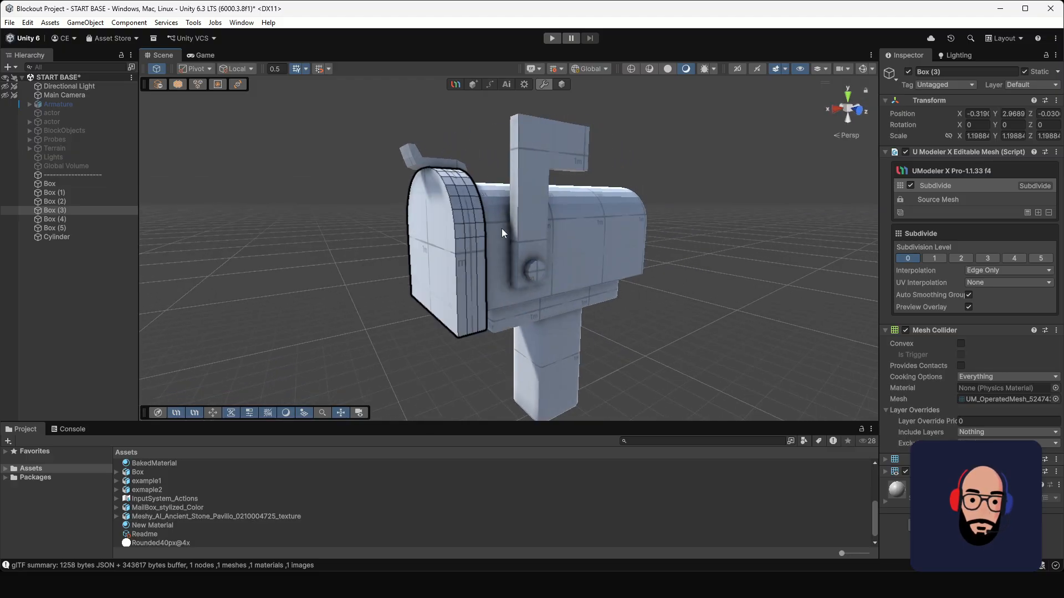
{"action": "mouse_move", "coordinate": [517, 229]}
{"action": "left_mouse_down", "text": "alt"}
{"action": "mouse_move", "coordinate": [560, 230]}
{"action": "mouse_move", "coordinate": [512, 230]}
{"action": "left_mouse_up", "text": "alt"}
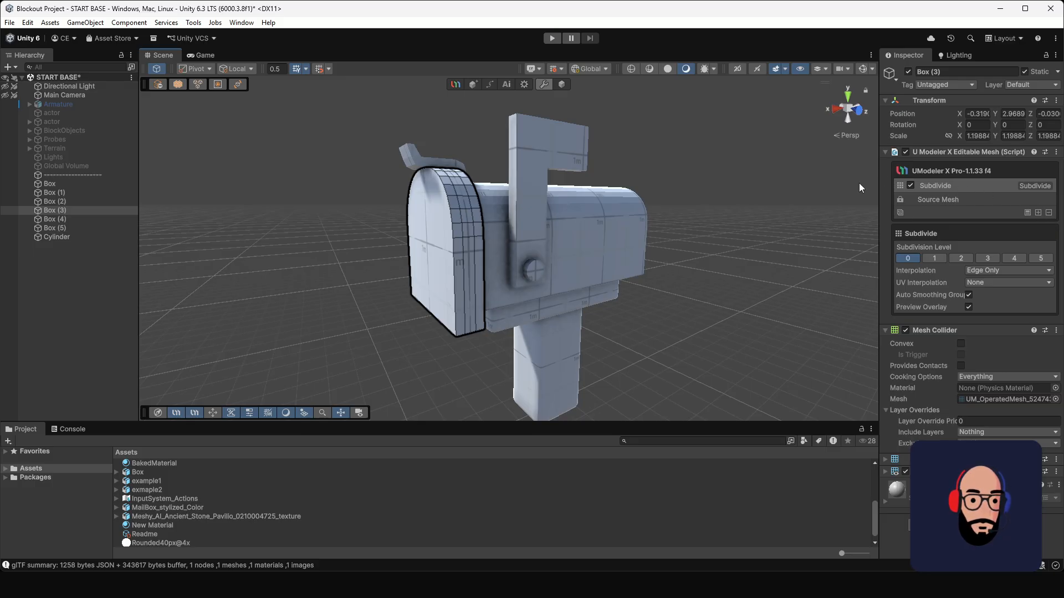
{"action": "left_click", "coordinate": [1048, 213]}
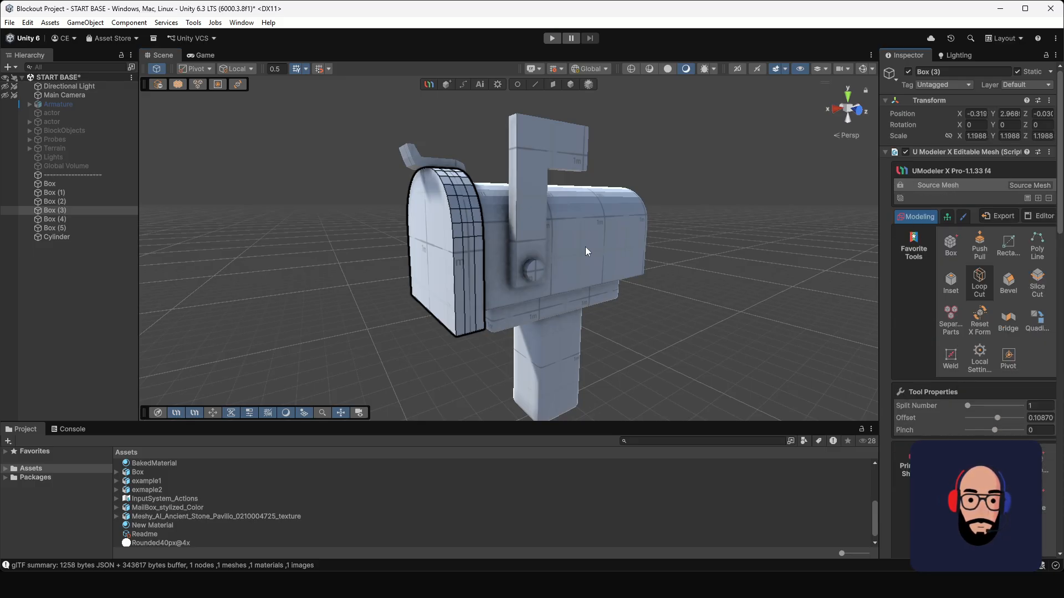
Step: Select the front and rear outer edge loops of the mailbox's front door and bevel them
{"action": "left_click", "coordinate": [535, 85]}
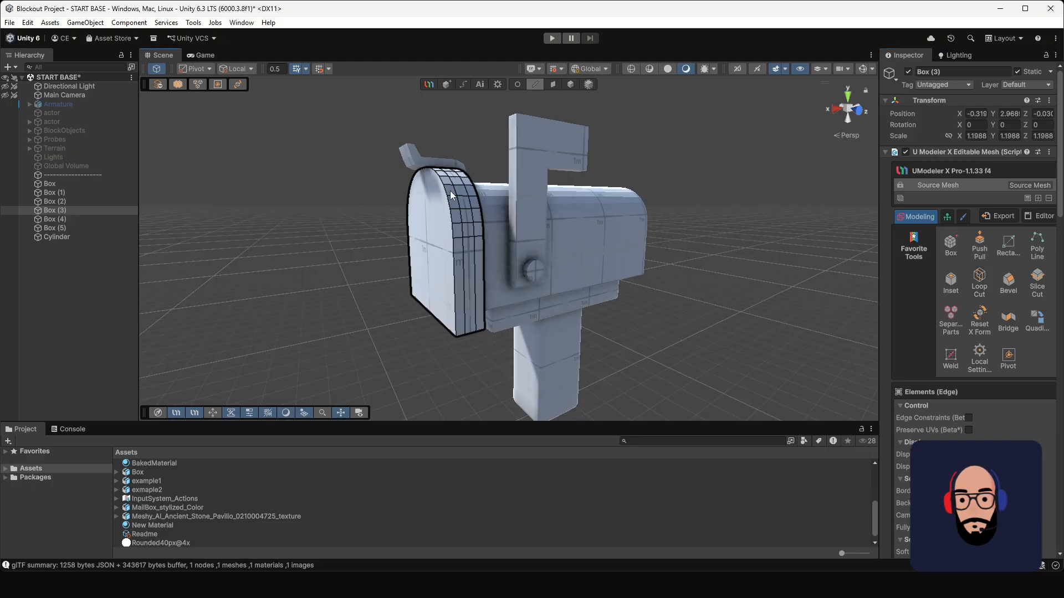
{"action": "double_click", "coordinate": [448, 202]}
{"action": "left_click_drag", "start_coordinate": [481, 217], "coordinate": [451, 203], "text": "alt"}
{"action": "left_click_drag", "start_coordinate": [472, 267], "coordinate": [540, 279], "text": "alt"}
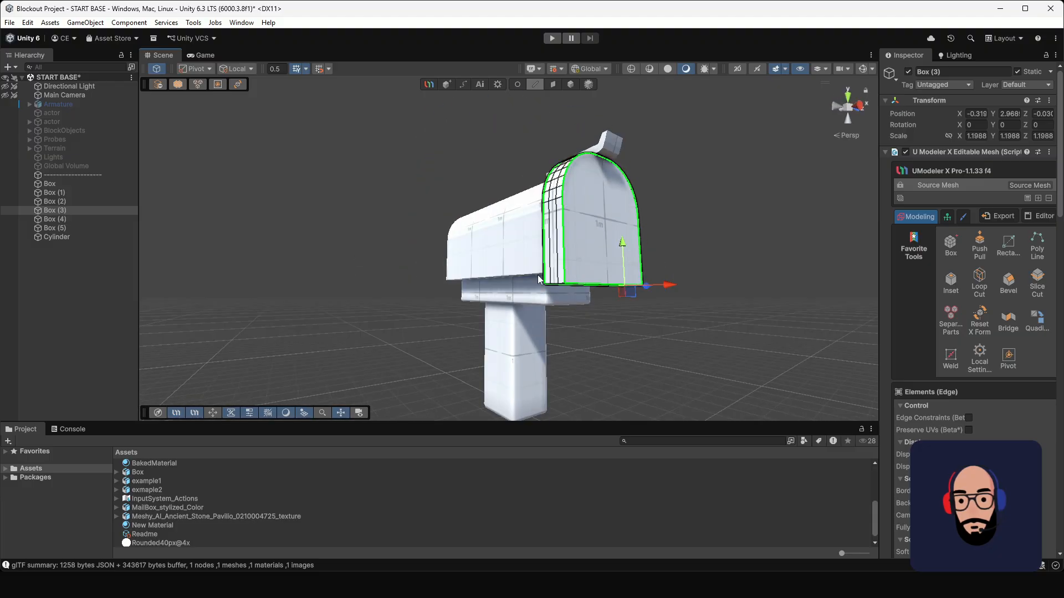
{"action": "scroll", "coordinate": [554, 285], "scroll_direction": "up", "scroll_amount": 6}
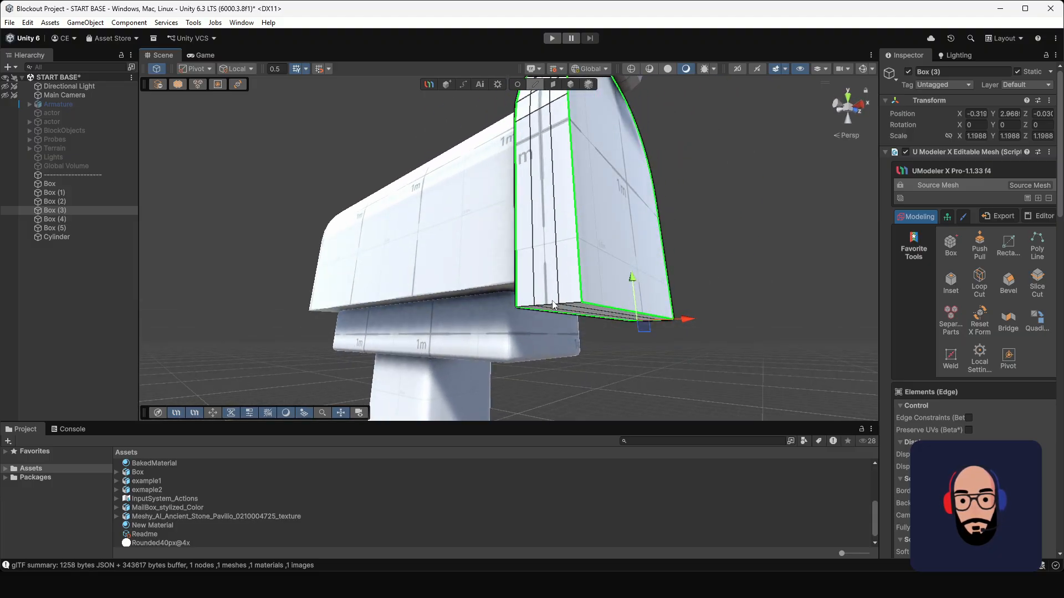
{"action": "left_click", "coordinate": [1008, 283]}
{"action": "left_click_drag", "start_coordinate": [713, 233], "coordinate": [463, 279], "text": "alt"}
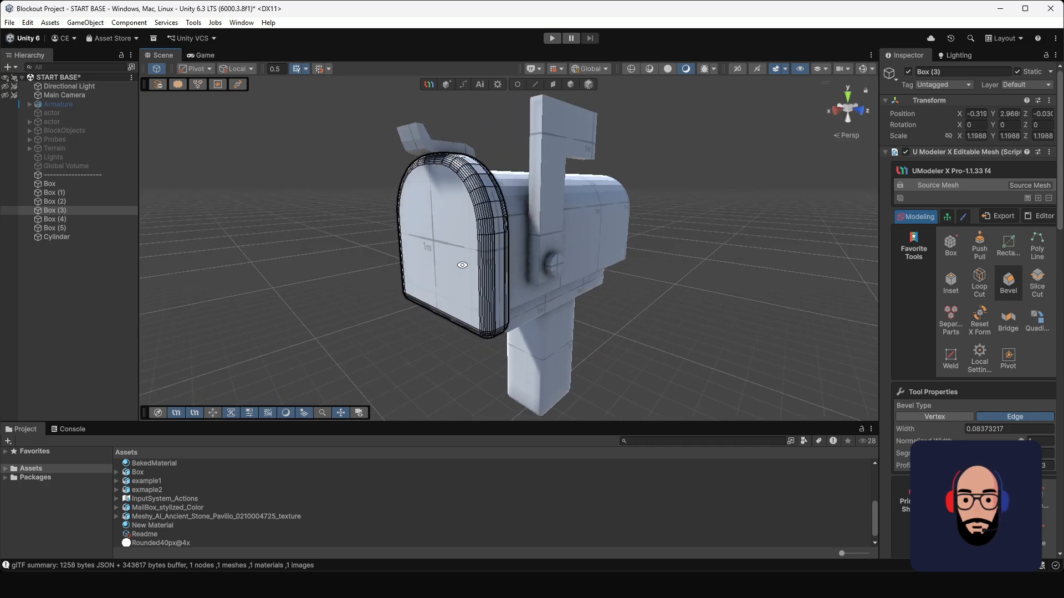
{"action": "right_click_drag", "start_coordinate": [464, 280], "coordinate": [509, 296], "text": "alt"}
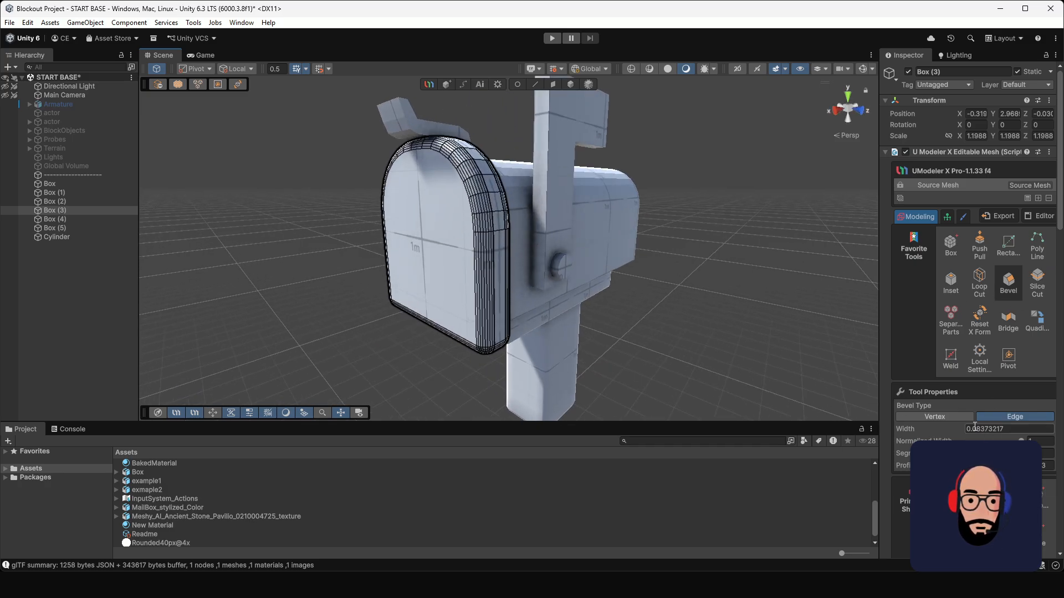
Step: Lower the front door bevel's segment count, set its normalized width to about 0.56, and deselect the door
{"action": "left_click_drag", "start_coordinate": [989, 453], "coordinate": [973, 453]}
{"action": "left_click_drag", "start_coordinate": [518, 270], "coordinate": [649, 284], "text": "alt"}
{"action": "scroll", "coordinate": [481, 293], "scroll_direction": "up", "scroll_amount": 3}
{"action": "scroll", "coordinate": [649, 281], "scroll_direction": "down", "scroll_amount": 2}
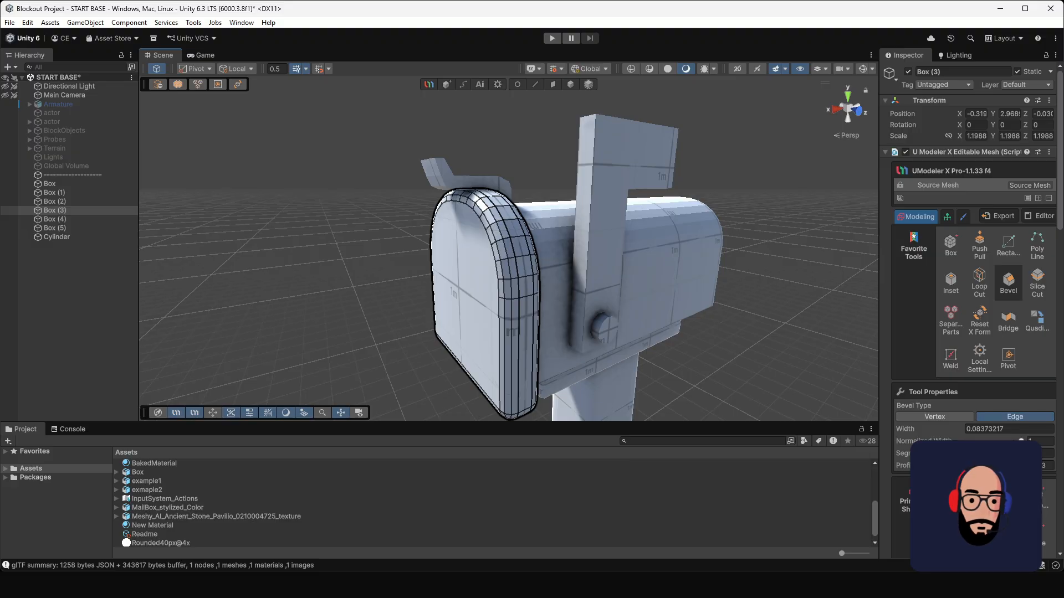
{"action": "left_click_drag", "start_coordinate": [1021, 441], "coordinate": [997, 440]}
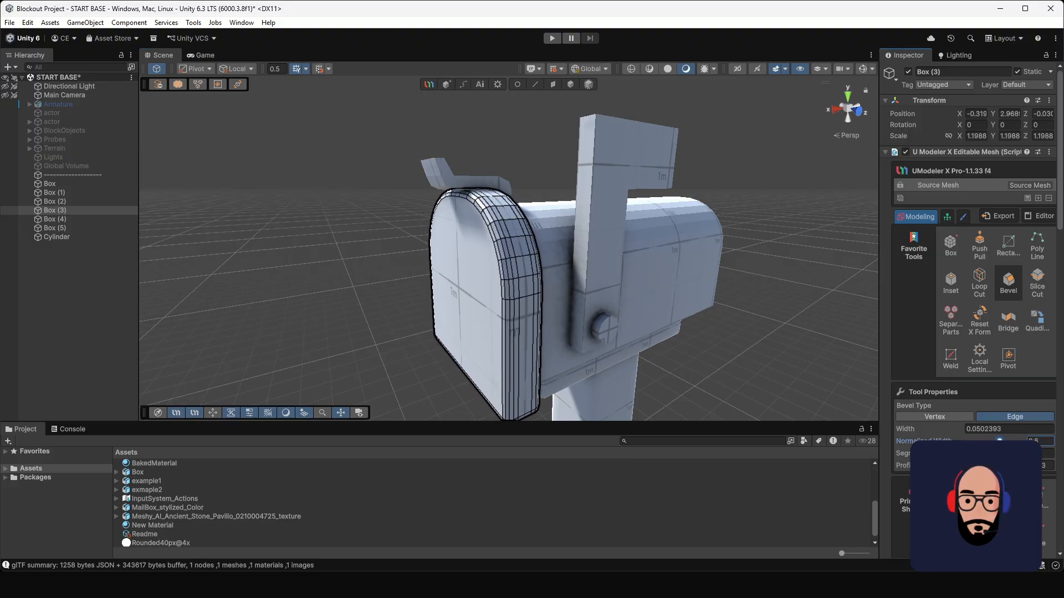
{"action": "left_click_drag", "start_coordinate": [769, 350], "coordinate": [744, 309], "text": "alt"}
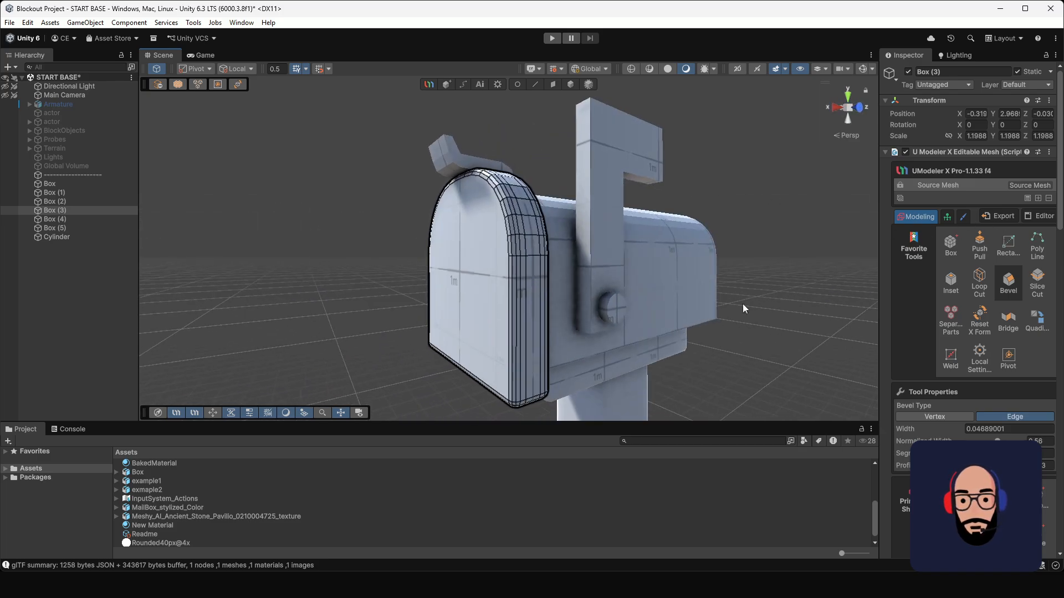
{"action": "scroll", "coordinate": [596, 310], "scroll_direction": "down", "scroll_amount": 5}
{"action": "left_click_drag", "start_coordinate": [597, 308], "coordinate": [660, 244], "text": "alt"}
{"action": "left_click_drag", "start_coordinate": [598, 197], "coordinate": [526, 182], "text": "alt"}
{"action": "left_click", "coordinate": [676, 181]}
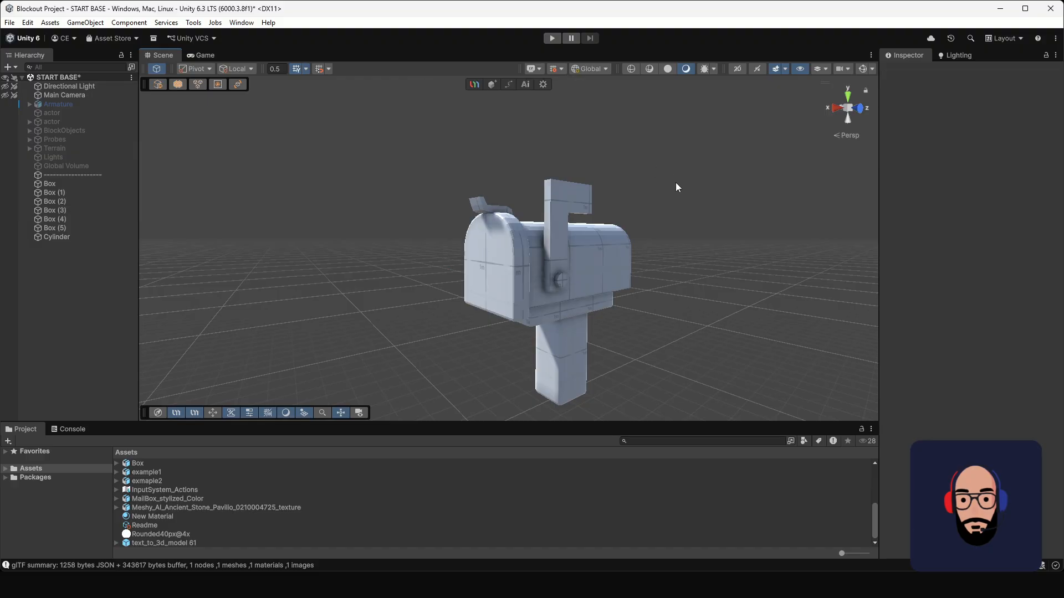
{"action": "left_click_drag", "start_coordinate": [665, 222], "coordinate": [547, 207], "text": "alt"}
Step: Scale the front door down uniformly to about 1.11 and deselect it
{"action": "left_click", "coordinate": [464, 252]}
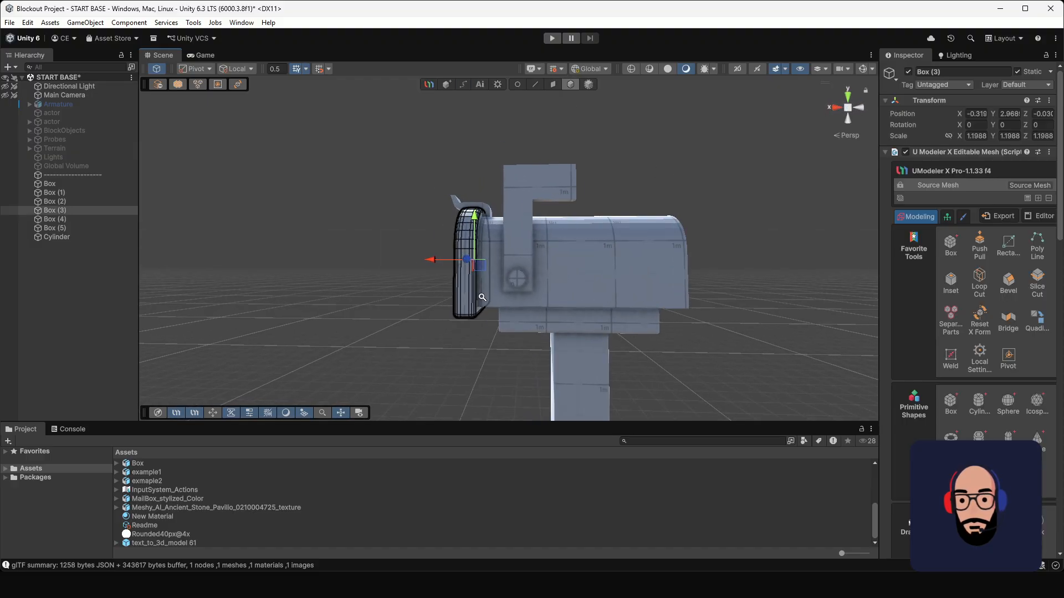
{"action": "left_click_drag", "start_coordinate": [465, 252], "coordinate": [533, 292], "text": "alt"}
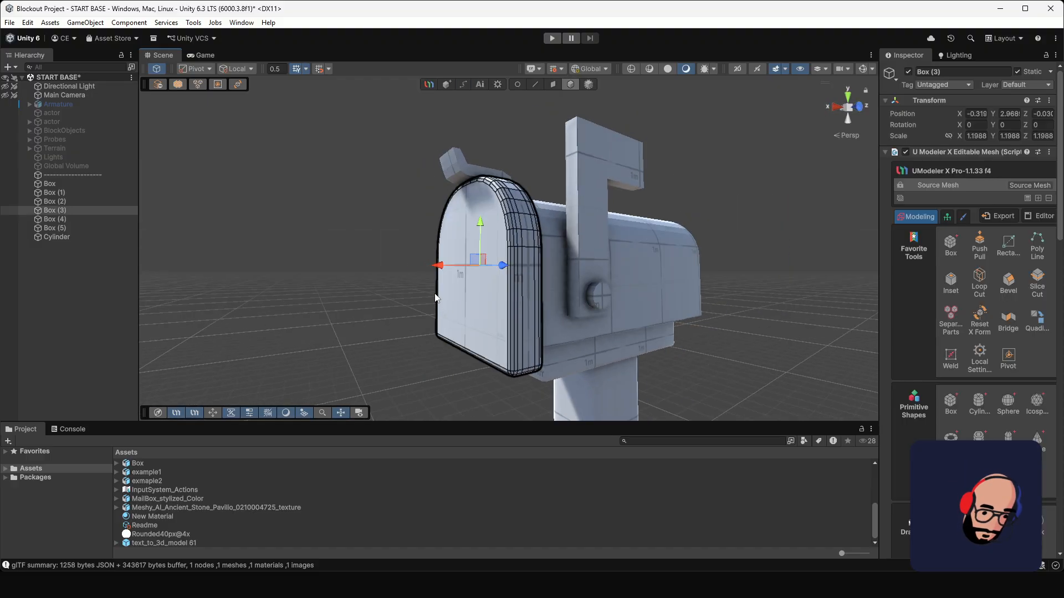
{"action": "scroll", "coordinate": [391, 300], "scroll_direction": "up", "scroll_amount": 3}
{"action": "key", "text": "r"}
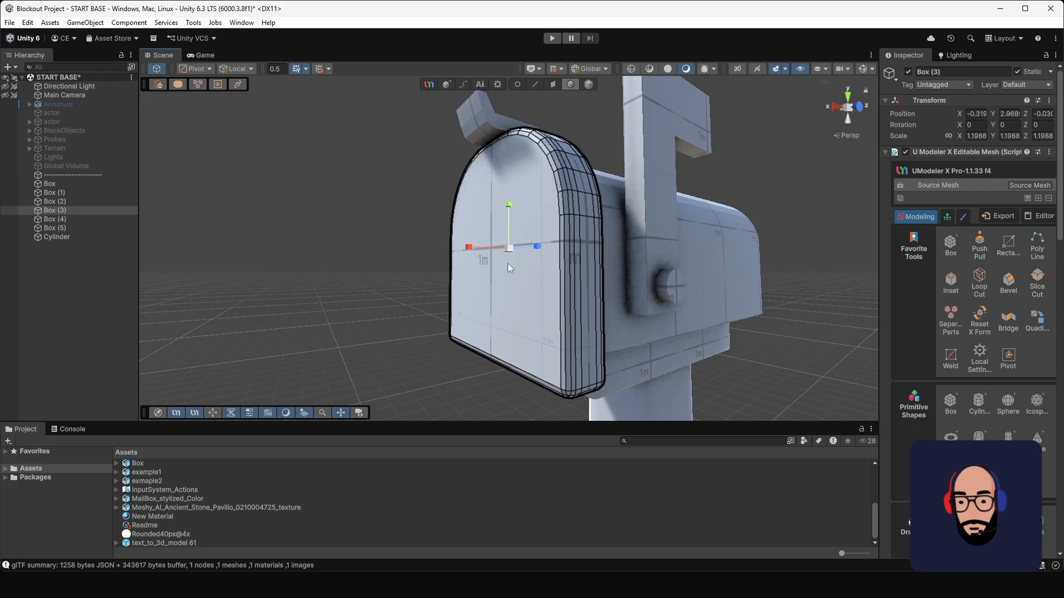
{"action": "left_click_drag", "start_coordinate": [509, 248], "coordinate": [601, 273]}
{"action": "scroll", "coordinate": [602, 266], "scroll_direction": "down", "scroll_amount": 3}
{"action": "middle_click_drag", "start_coordinate": [607, 235], "coordinate": [533, 247]}
{"action": "left_click_drag", "start_coordinate": [534, 247], "coordinate": [465, 249], "text": "alt"}
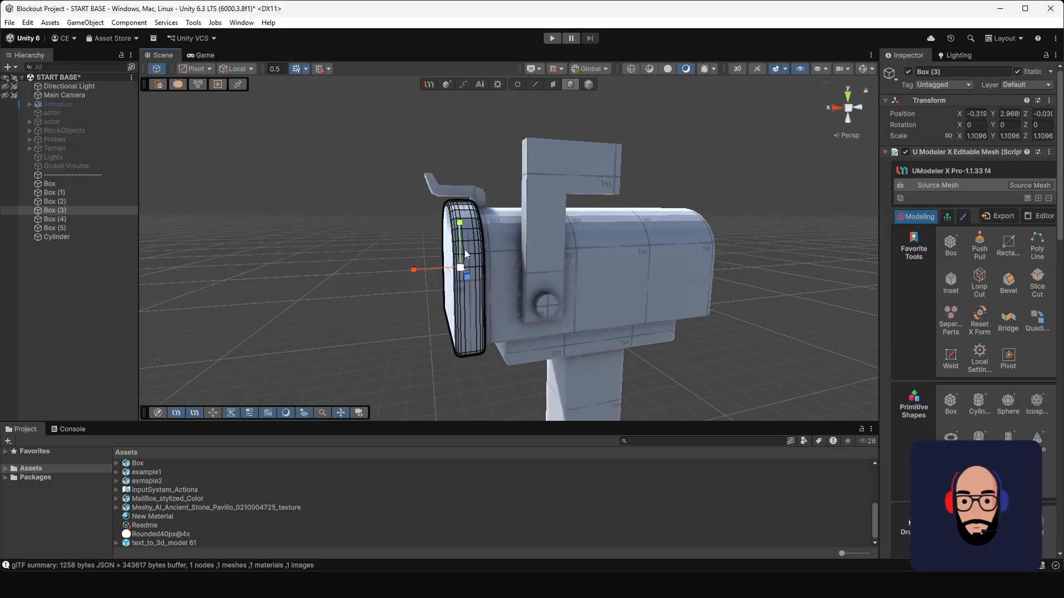
{"action": "left_click", "coordinate": [510, 161]}
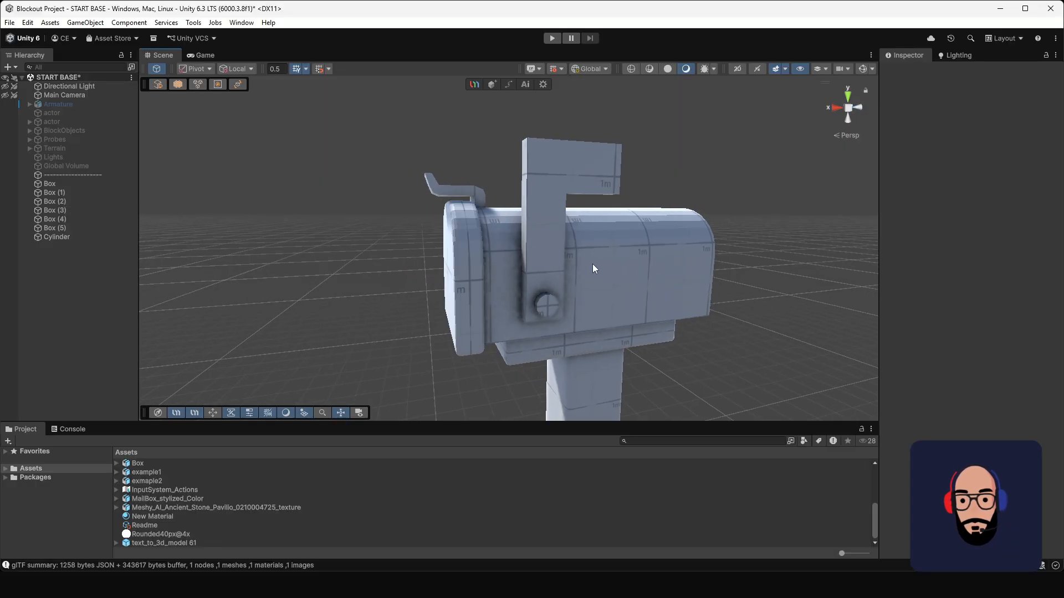
{"action": "left_click_drag", "start_coordinate": [593, 264], "coordinate": [573, 306], "text": "alt"}
{"action": "scroll", "coordinate": [574, 306], "scroll_direction": "down", "scroll_amount": 3}
{"action": "left_click_drag", "start_coordinate": [545, 266], "coordinate": [463, 244], "text": "alt"}
Step: Select the mailbox's flag and examine its shape from several angles
{"action": "left_click", "coordinate": [504, 228]}
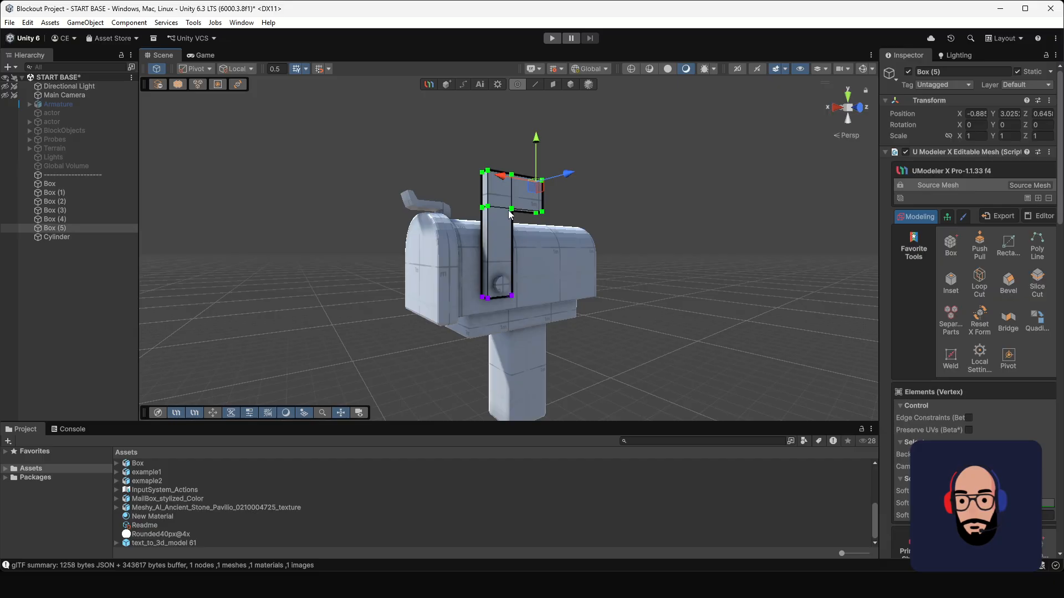
{"action": "scroll", "coordinate": [559, 231], "scroll_direction": "up", "scroll_amount": 3}
{"action": "left_click_drag", "start_coordinate": [562, 232], "coordinate": [544, 245], "text": "alt"}
{"action": "scroll", "coordinate": [577, 317], "scroll_direction": "down", "scroll_amount": 2}
{"action": "middle_click_drag", "start_coordinate": [576, 317], "coordinate": [539, 251]}
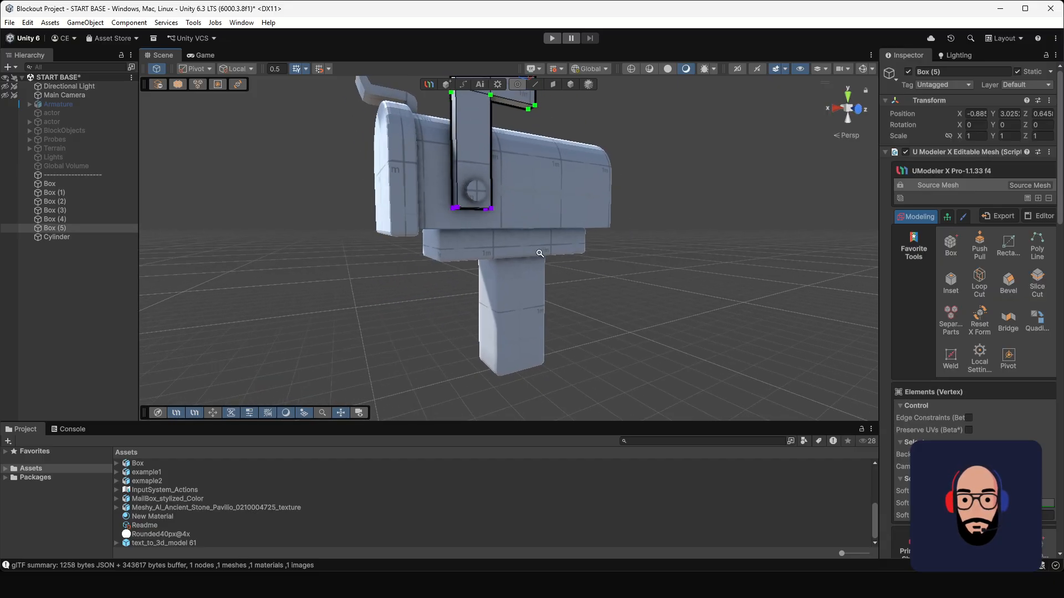
{"action": "left_click_drag", "start_coordinate": [539, 251], "coordinate": [470, 275], "text": "alt"}
{"action": "middle_click_drag", "start_coordinate": [501, 208], "coordinate": [514, 278]}
{"action": "left_click_drag", "start_coordinate": [514, 278], "coordinate": [546, 266], "text": "alt"}
{"action": "scroll", "coordinate": [489, 181], "scroll_direction": "up", "scroll_amount": 3}
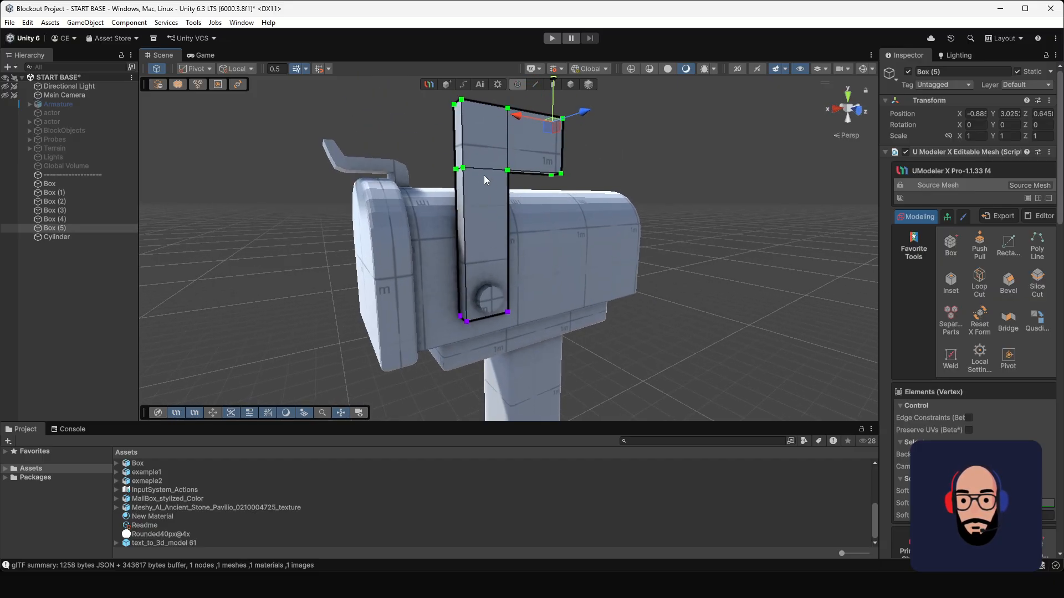
{"action": "middle_click_drag", "start_coordinate": [480, 174], "coordinate": [479, 242]}
{"action": "left_click_drag", "start_coordinate": [480, 242], "coordinate": [582, 258], "text": "alt"}
{"action": "right_click_drag", "start_coordinate": [582, 258], "coordinate": [641, 336], "text": "alt"}
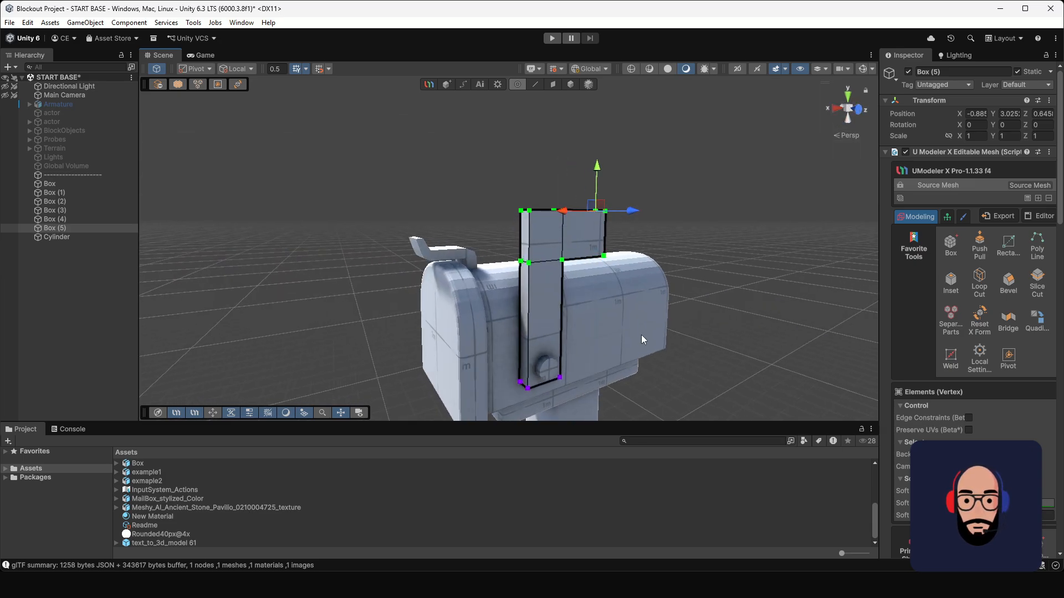
{"action": "middle_click_drag", "start_coordinate": [641, 336], "coordinate": [593, 284]}
{"action": "right_click_drag", "start_coordinate": [594, 284], "coordinate": [562, 250], "text": "alt"}
{"action": "left_click_drag", "start_coordinate": [563, 250], "coordinate": [582, 276], "text": "alt"}
{"action": "right_click_drag", "start_coordinate": [582, 276], "coordinate": [606, 348], "text": "alt"}
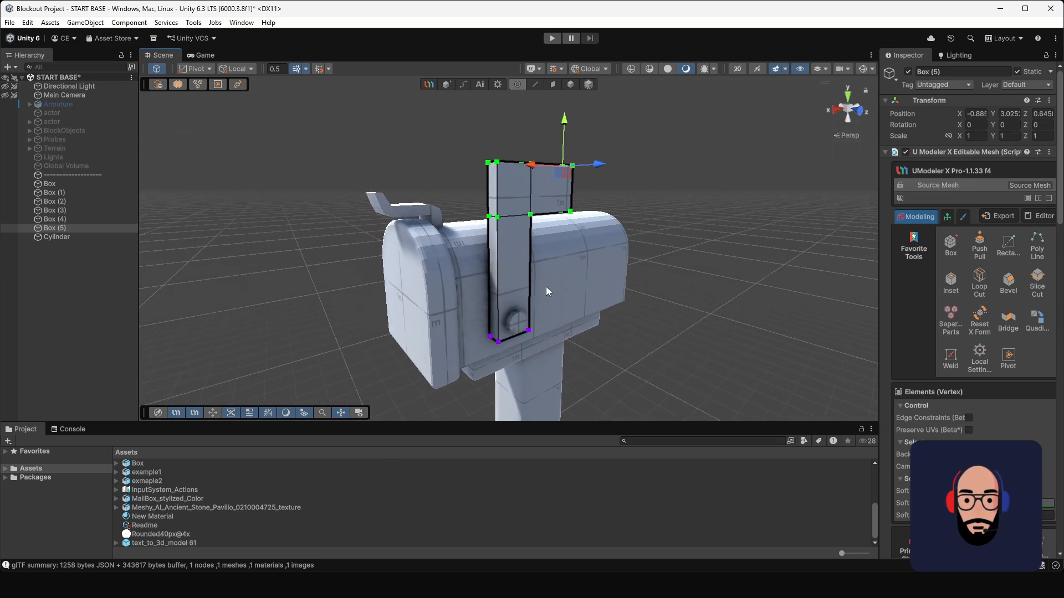
{"action": "right_click_drag", "start_coordinate": [528, 223], "coordinate": [552, 299], "text": "alt"}
Step: Add supporting loop cuts to the flag near its front edge, top edge and the free end of its arm
{"action": "left_click_drag", "start_coordinate": [551, 201], "coordinate": [476, 271], "text": "alt"}
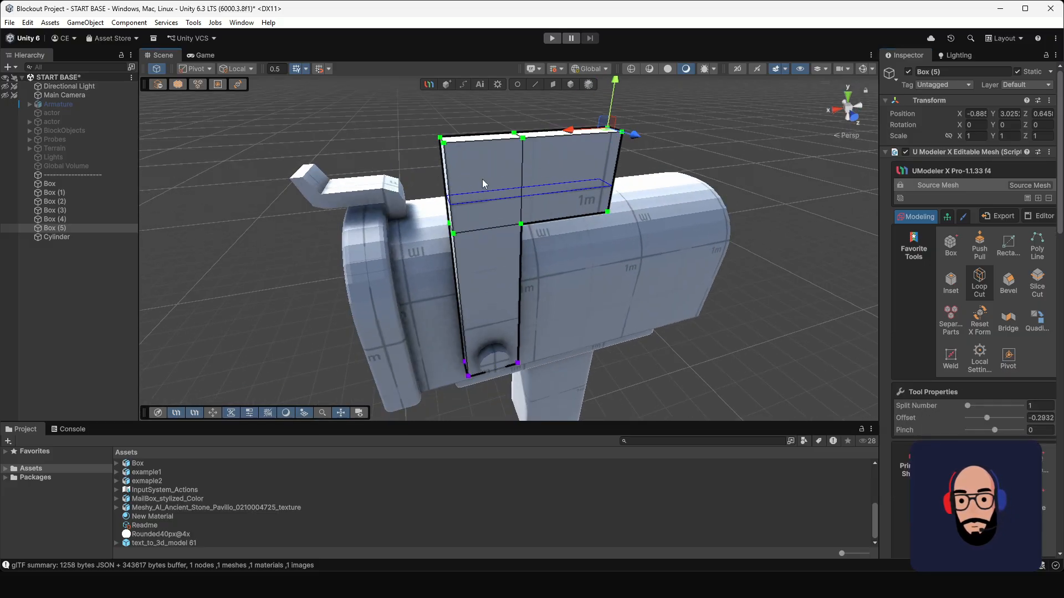
{"action": "left_click", "coordinate": [468, 130]}
{"action": "left_click_drag", "start_coordinate": [468, 131], "coordinate": [503, 229], "text": "alt"}
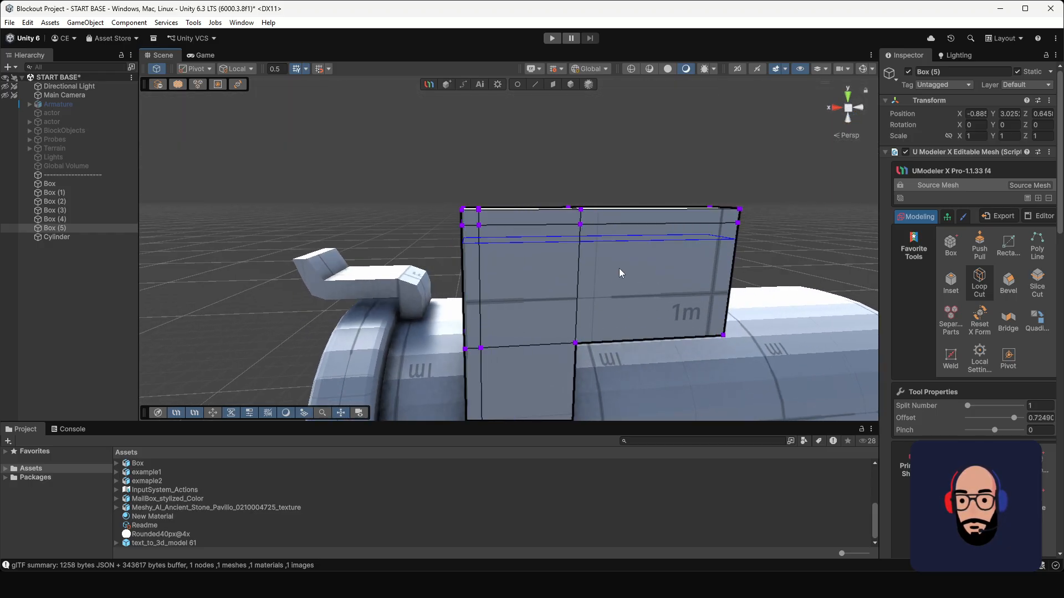
{"action": "left_click_drag", "start_coordinate": [620, 268], "coordinate": [451, 247], "text": "alt"}
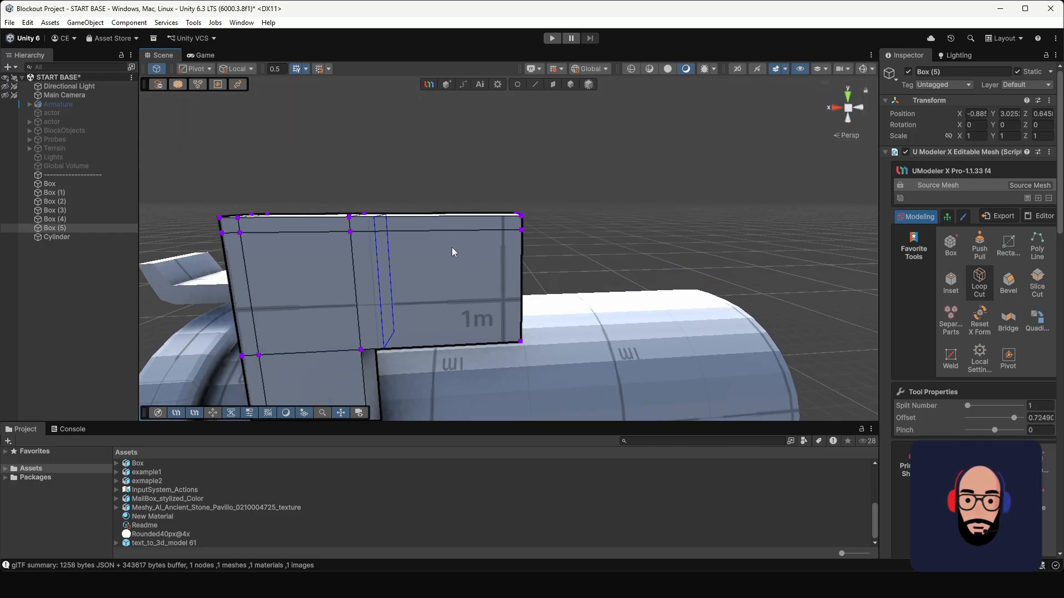
{"action": "left_click", "coordinate": [539, 257]}
Step: Add supporting loop cuts near the lower edge of the flag's arm, the post's rear edge and the post's base
{"action": "middle_click_drag", "start_coordinate": [464, 312], "coordinate": [419, 265]}
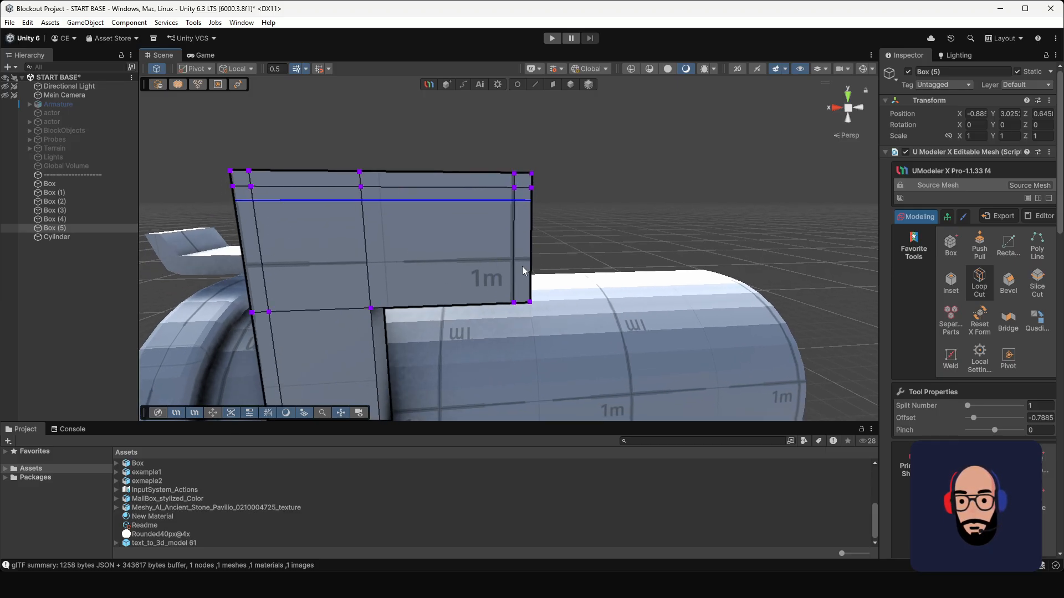
{"action": "left_click", "coordinate": [524, 307]}
{"action": "middle_click_drag", "start_coordinate": [406, 266], "coordinate": [510, 224]}
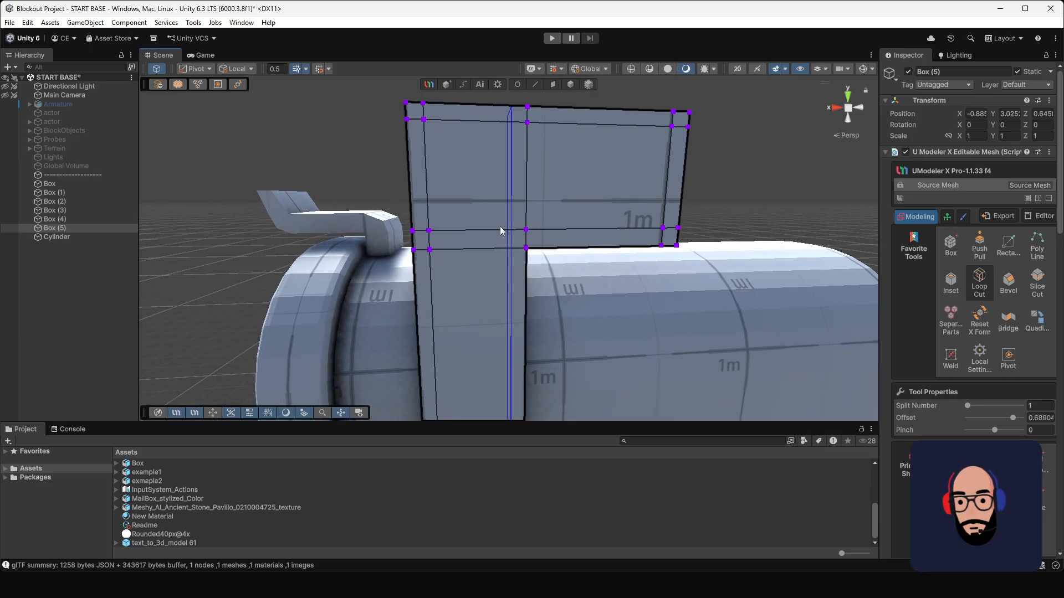
{"action": "left_click", "coordinate": [532, 257]}
{"action": "middle_click_drag", "start_coordinate": [602, 311], "coordinate": [532, 205]}
{"action": "scroll", "coordinate": [532, 204], "scroll_direction": "down", "scroll_amount": 3}
{"action": "scroll", "coordinate": [531, 206], "scroll_direction": "up", "scroll_amount": 1}
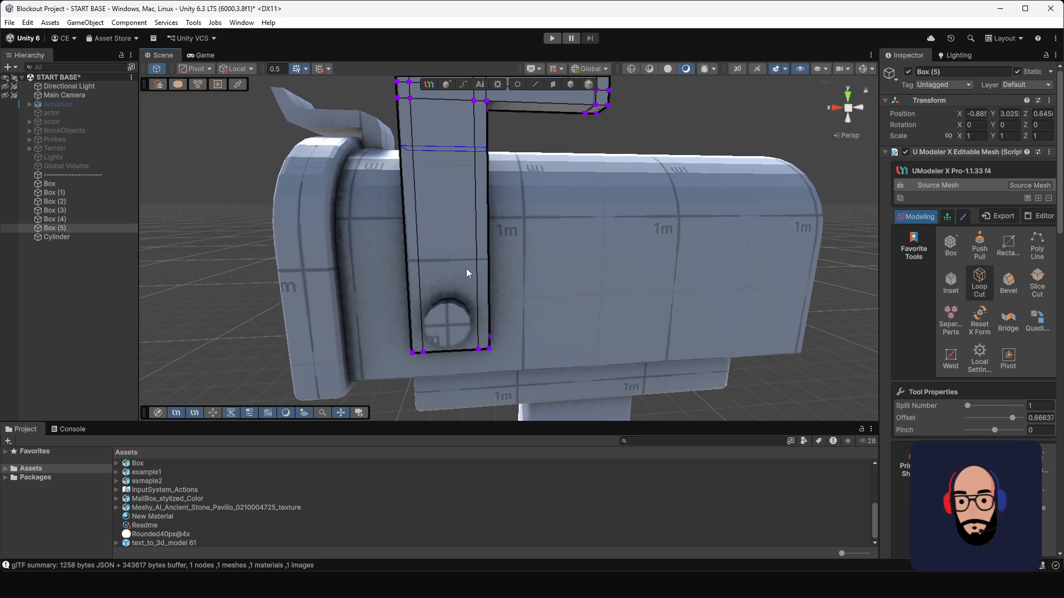
{"action": "left_click_drag", "start_coordinate": [467, 273], "coordinate": [503, 265], "text": "alt"}
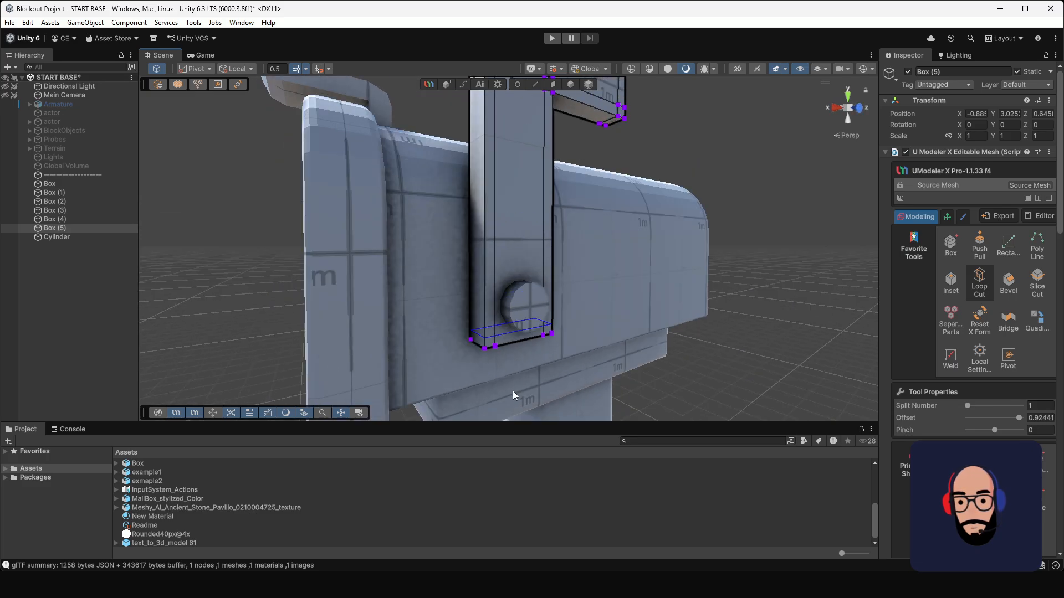
{"action": "left_click_drag", "start_coordinate": [513, 388], "coordinate": [754, 268], "text": "alt"}
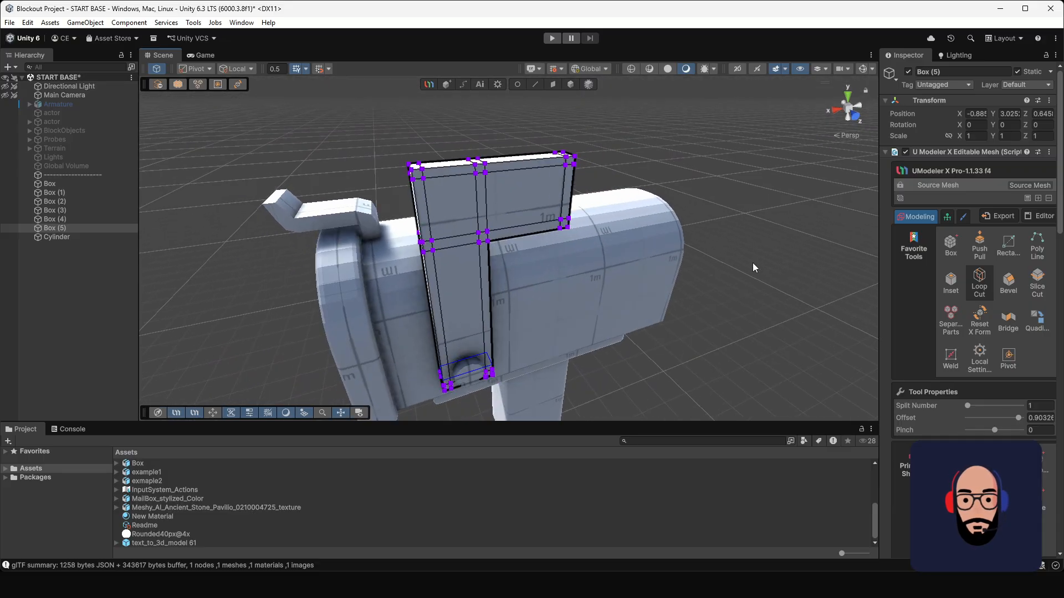
Step: Add a Subdivide modifier at subdivision level 1 to the flag and check its inner corner
{"action": "left_click", "coordinate": [1038, 198]}
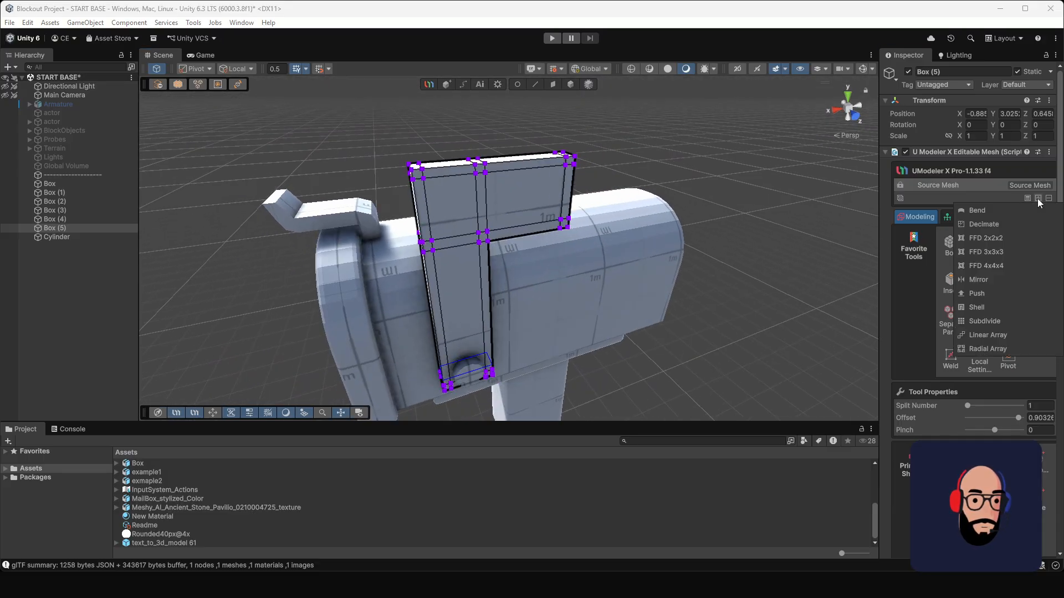
{"action": "left_click", "coordinate": [1001, 321]}
{"action": "left_click", "coordinate": [938, 256]}
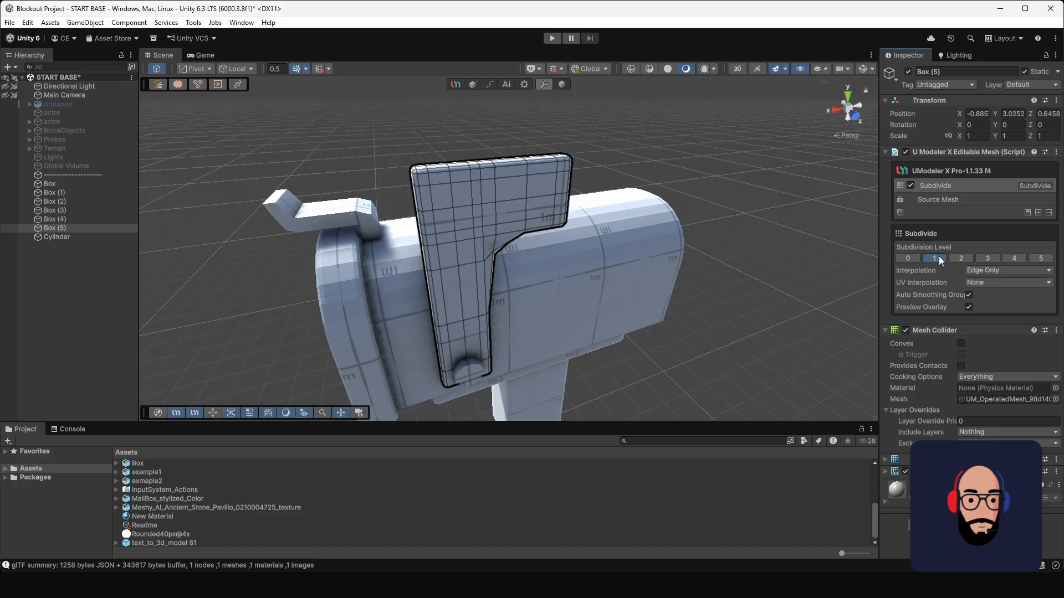
{"action": "left_click_drag", "start_coordinate": [584, 295], "coordinate": [504, 217], "text": "alt"}
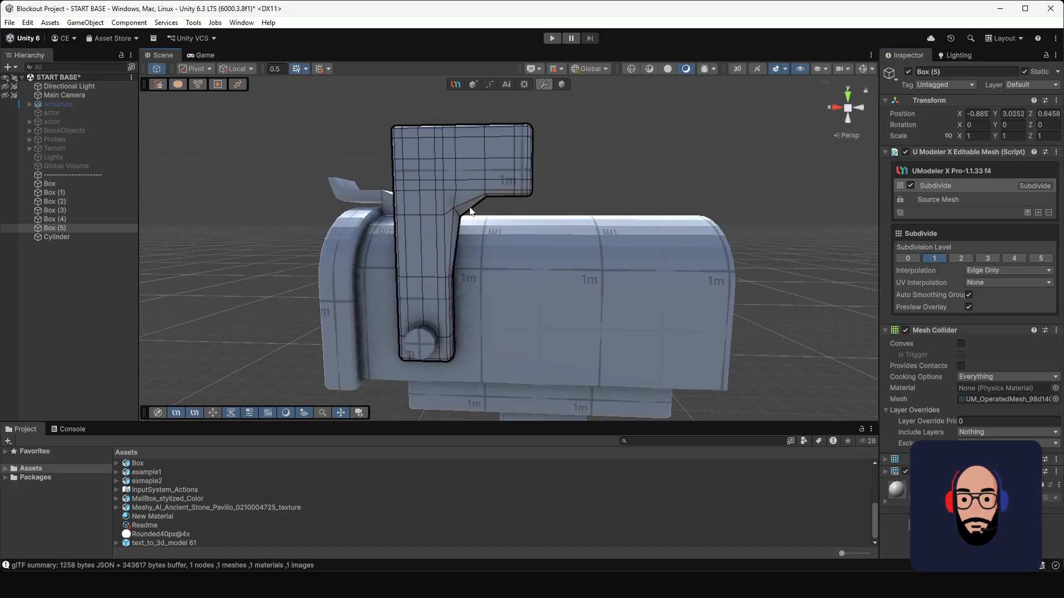
Step: Return to the flag's source mesh and add a loop cut across the post just below the arm
{"action": "left_click", "coordinate": [938, 199]}
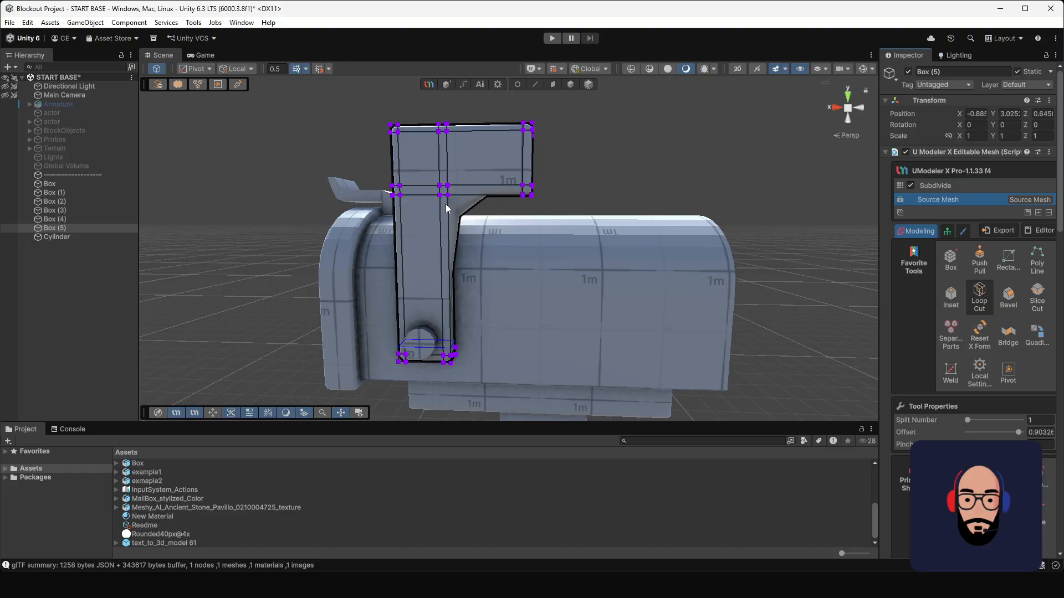
{"action": "middle_click_drag", "start_coordinate": [421, 212], "coordinate": [545, 274]}
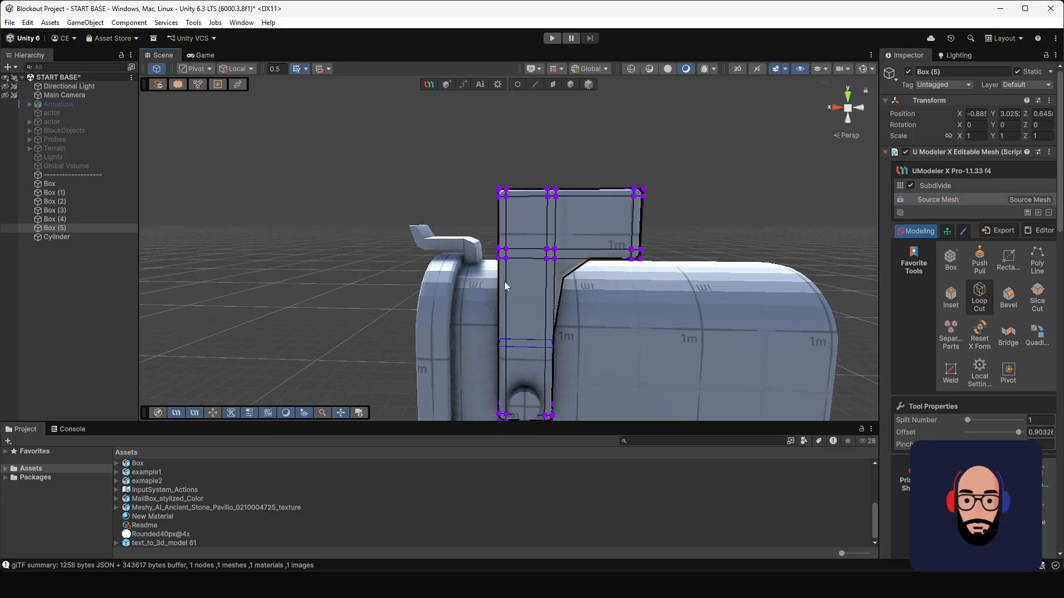
{"action": "left_click", "coordinate": [517, 202]}
{"action": "left_click_drag", "start_coordinate": [584, 264], "coordinate": [544, 219], "text": "alt"}
{"action": "scroll", "coordinate": [554, 232], "scroll_direction": "down", "scroll_amount": 3}
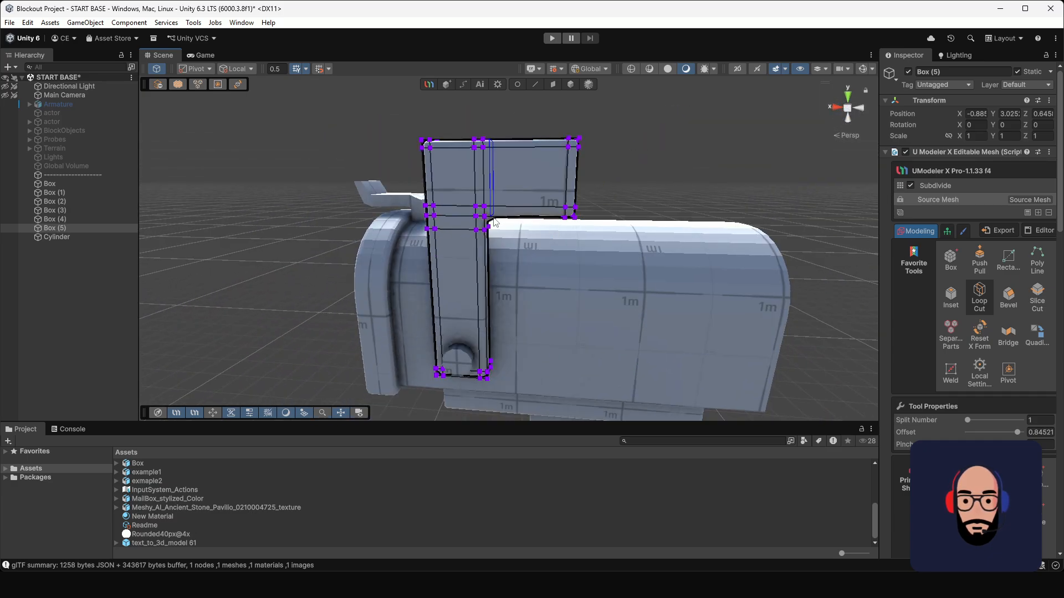
Step: Select the vertices of the loop just below the flag's arm and nudge them slightly upward
{"action": "scroll", "coordinate": [554, 233], "scroll_direction": "up", "scroll_amount": 3}
{"action": "left_click", "coordinate": [517, 83]}
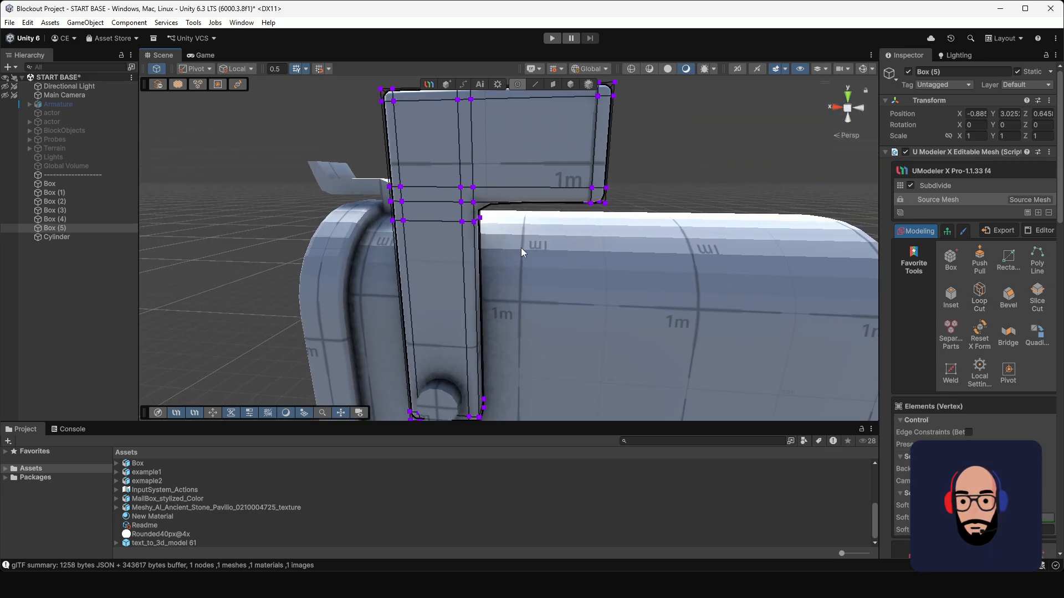
{"action": "left_click_drag", "start_coordinate": [520, 248], "coordinate": [377, 194], "text": "alt"}
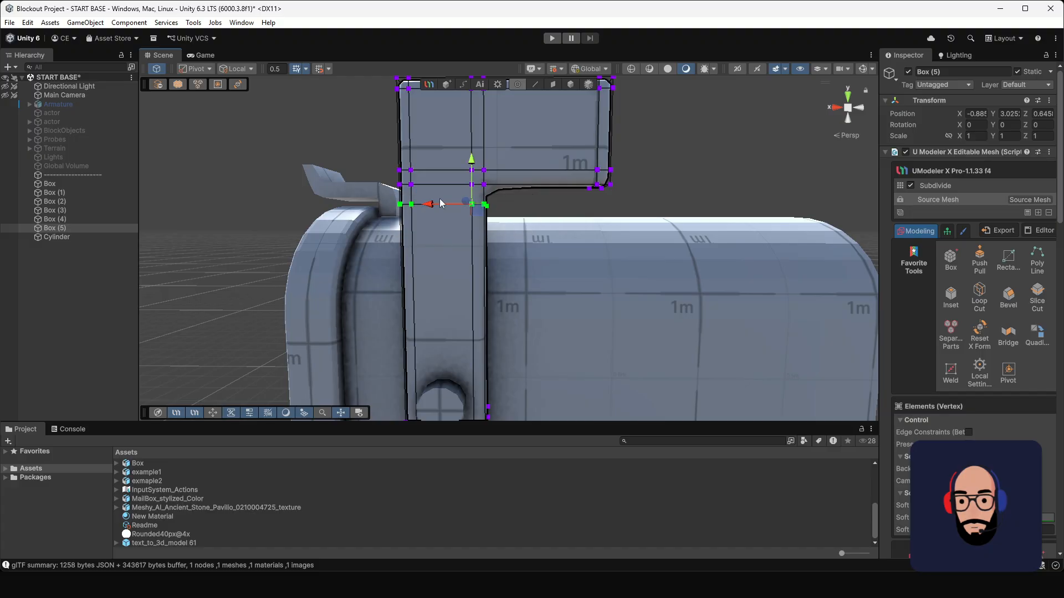
{"action": "mouse_move", "coordinate": [475, 162]}
{"action": "left_mouse_down"}
{"action": "mouse_move", "coordinate": [477, 147]}
{"action": "mouse_move", "coordinate": [481, 161]}
{"action": "left_mouse_up"}
{"action": "scroll", "coordinate": [550, 267], "scroll_direction": "down", "scroll_amount": 8}
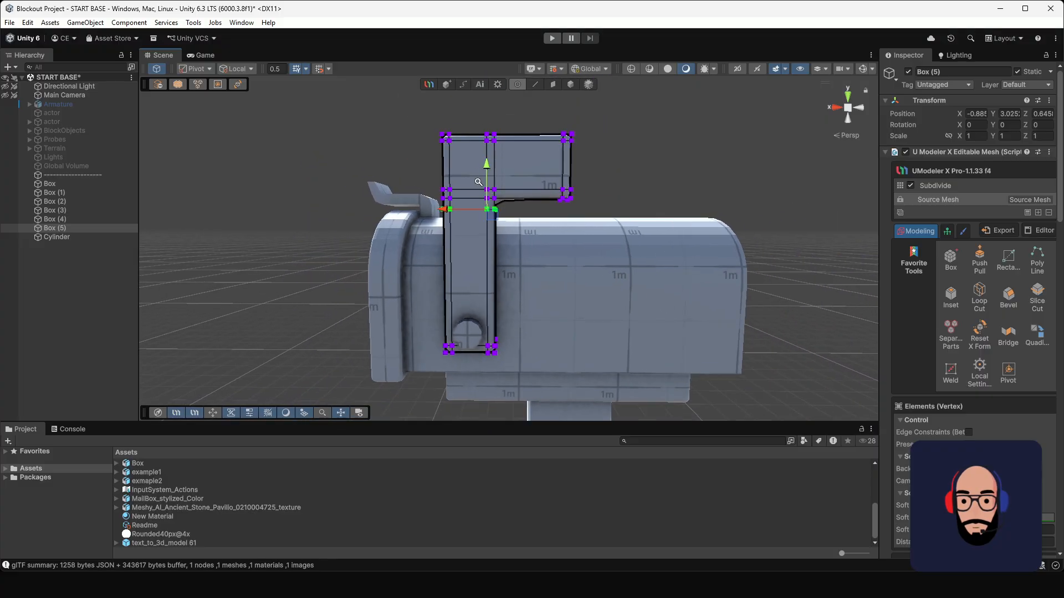
Step: Add a loop cut across the flag's post about midway between the arm and the base, and return to object selection
{"action": "left_click_drag", "start_coordinate": [550, 267], "coordinate": [609, 271], "text": "alt"}
{"action": "left_click", "coordinate": [979, 298]}
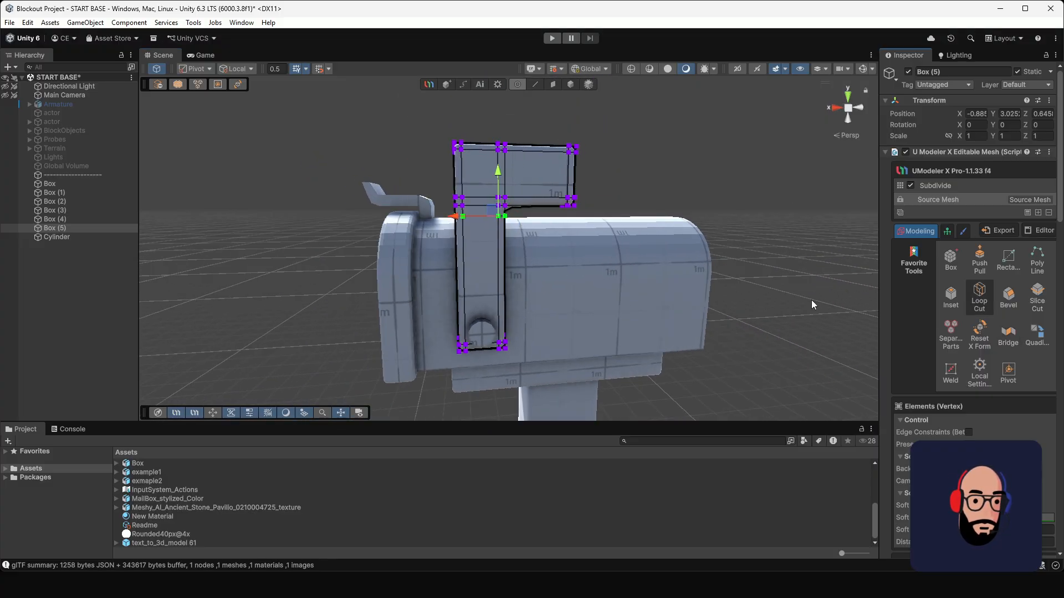
{"action": "left_click", "coordinate": [487, 251]}
{"action": "left_click", "coordinate": [517, 85]}
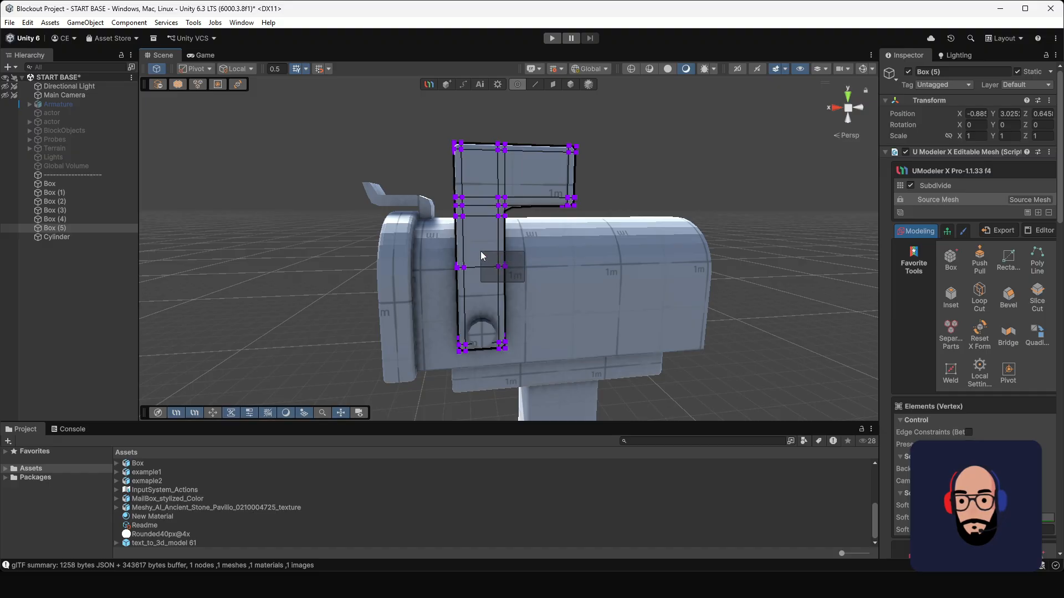
{"action": "left_click_drag", "start_coordinate": [458, 271], "coordinate": [460, 272]}
{"action": "left_click_drag", "start_coordinate": [627, 288], "coordinate": [545, 282], "text": "alt"}
{"action": "left_click", "coordinate": [570, 85]}
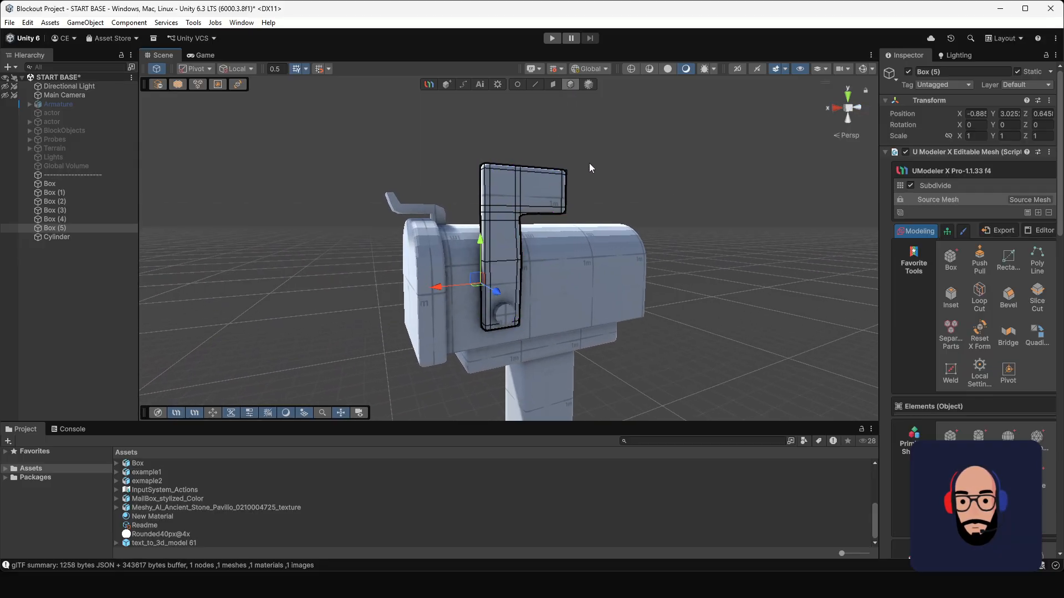
Step: Select the cylinder at the flag's pivot and move it slightly inward toward the mailbox, to Z 0.786
{"action": "left_click_drag", "start_coordinate": [600, 230], "coordinate": [534, 300], "text": "alt"}
{"action": "left_click", "coordinate": [527, 290]}
{"action": "scroll", "coordinate": [527, 299], "scroll_direction": "up", "scroll_amount": 3}
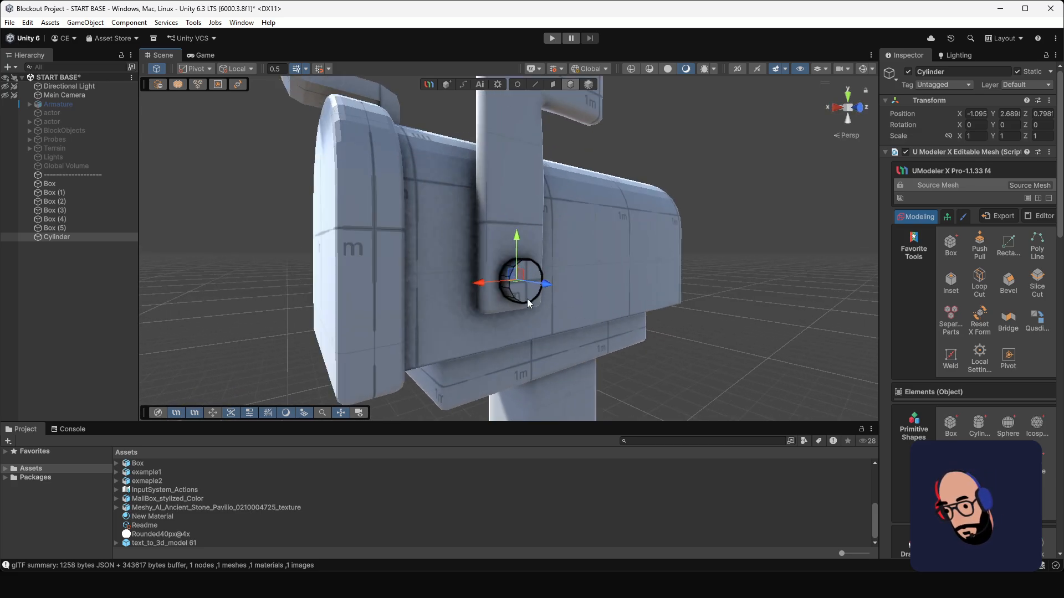
{"action": "key", "text": "f"}
{"action": "scroll", "coordinate": [593, 327], "scroll_direction": "down", "scroll_amount": 4}
{"action": "left_click_drag", "start_coordinate": [476, 233], "coordinate": [531, 255], "text": "alt"}
{"action": "right_click_drag", "start_coordinate": [550, 268], "coordinate": [449, 218], "text": "alt"}
{"action": "left_click_drag", "start_coordinate": [448, 218], "coordinate": [432, 242], "text": "alt"}
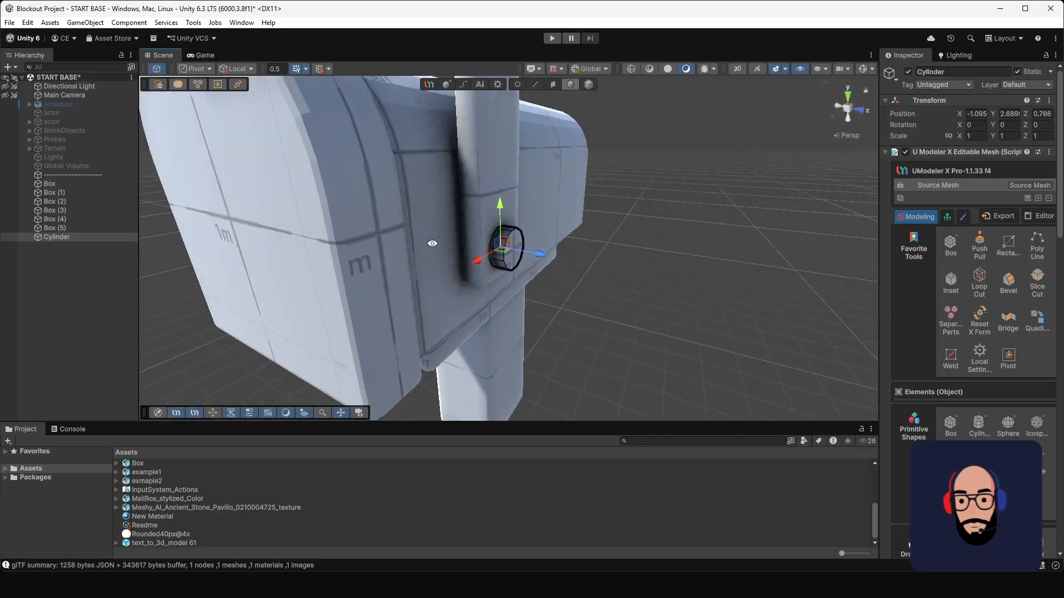
{"action": "scroll", "coordinate": [437, 191], "scroll_direction": "down", "scroll_amount": 5}
{"action": "middle_click_drag", "start_coordinate": [495, 230], "coordinate": [504, 285]}
{"action": "scroll", "coordinate": [504, 284], "scroll_direction": "down", "scroll_amount": 2}
{"action": "left_click_drag", "start_coordinate": [503, 285], "coordinate": [540, 310], "text": "alt"}
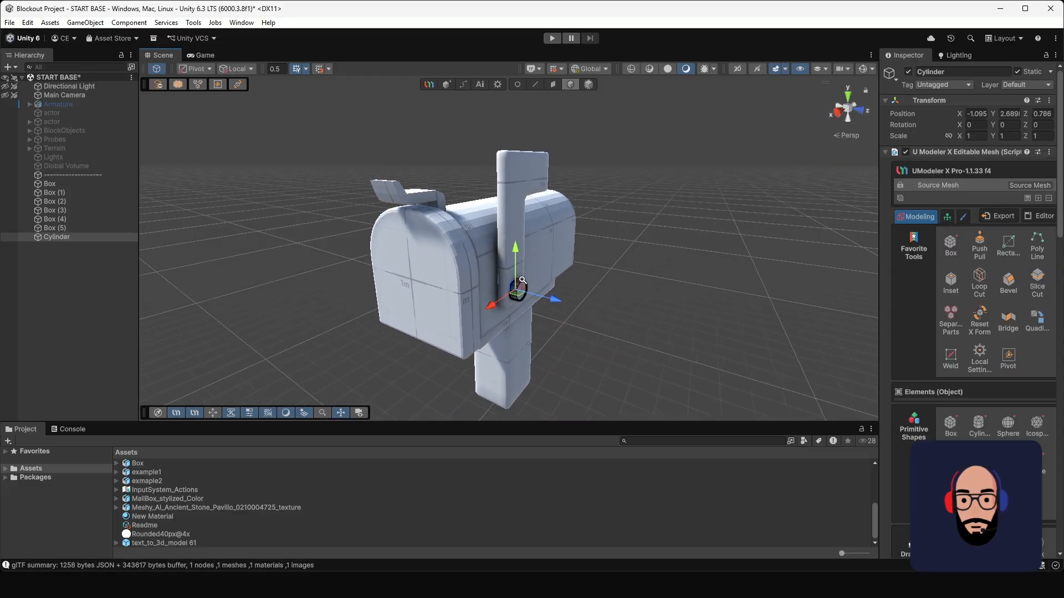
Step: Add a Subdivide modifier at subdivision level 1 to the pivot cylinder
{"action": "mouse_move", "coordinate": [540, 310]}
{"action": "right_mouse_down", "text": "alt"}
{"action": "mouse_move", "coordinate": [603, 384]}
{"action": "mouse_move", "coordinate": [545, 292]}
{"action": "mouse_move", "coordinate": [555, 301]}
{"action": "right_mouse_up", "text": "alt"}
{"action": "left_click_drag", "start_coordinate": [556, 302], "coordinate": [516, 255], "text": "alt"}
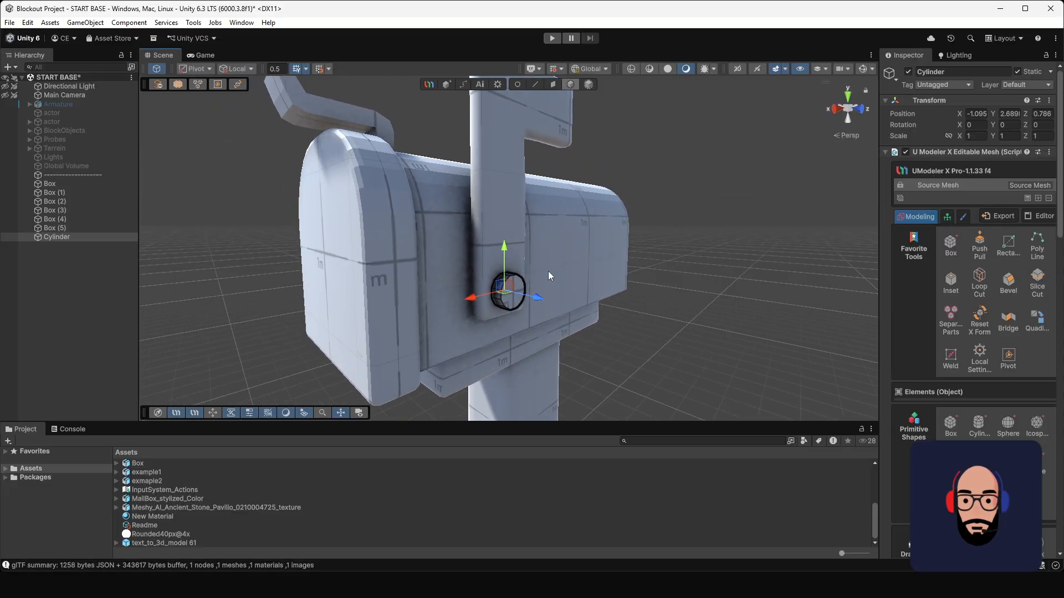
{"action": "left_click", "coordinate": [972, 281]}
{"action": "scroll", "coordinate": [559, 302], "scroll_direction": "up", "scroll_amount": 4}
{"action": "left_click_drag", "start_coordinate": [543, 304], "coordinate": [559, 308], "text": "alt"}
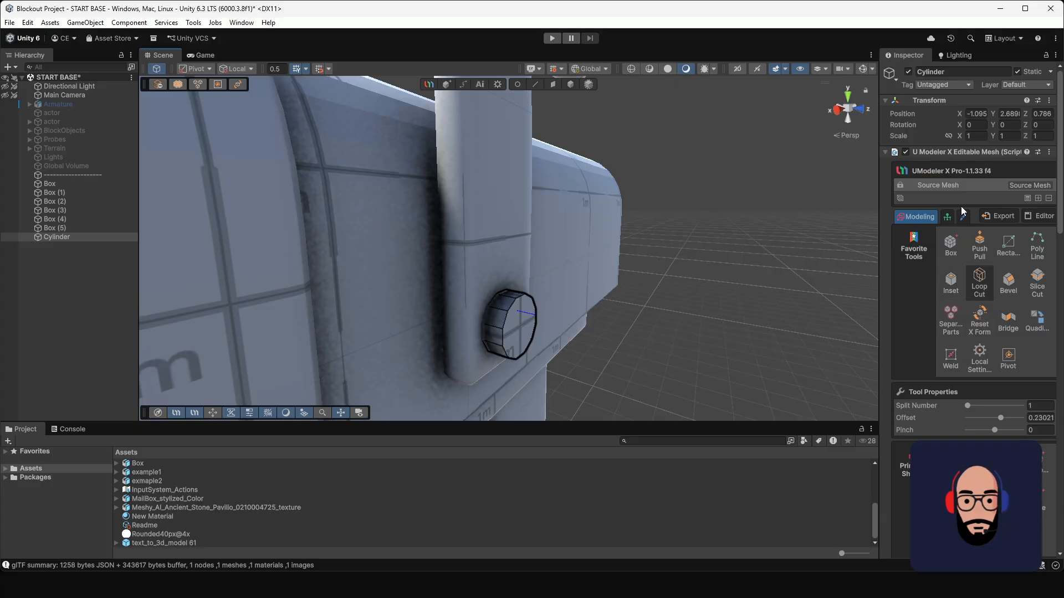
{"action": "left_click", "coordinate": [1047, 198]}
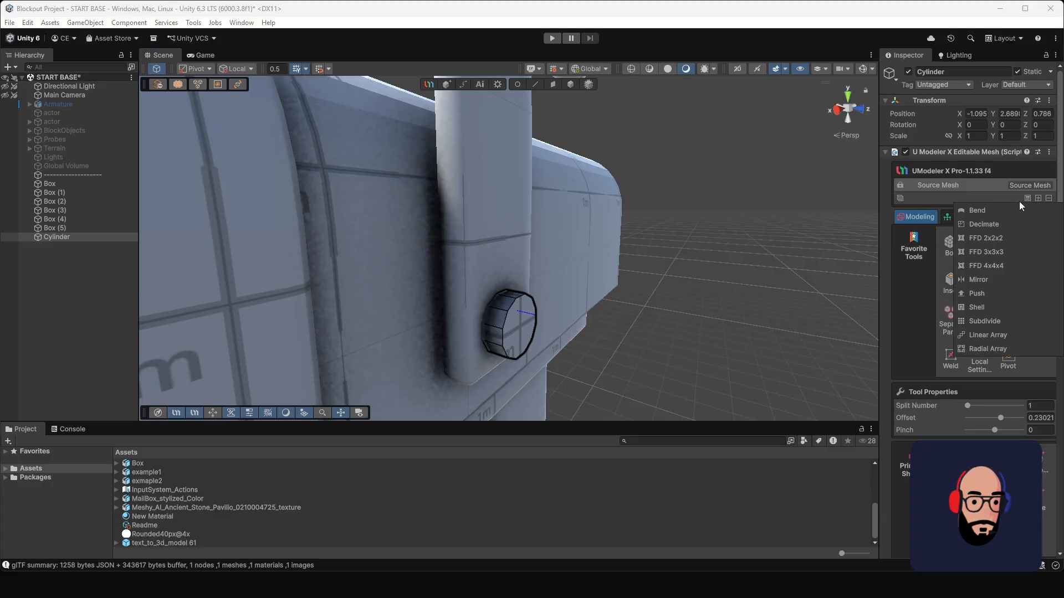
{"action": "left_click", "coordinate": [985, 322]}
{"action": "left_click", "coordinate": [935, 258]}
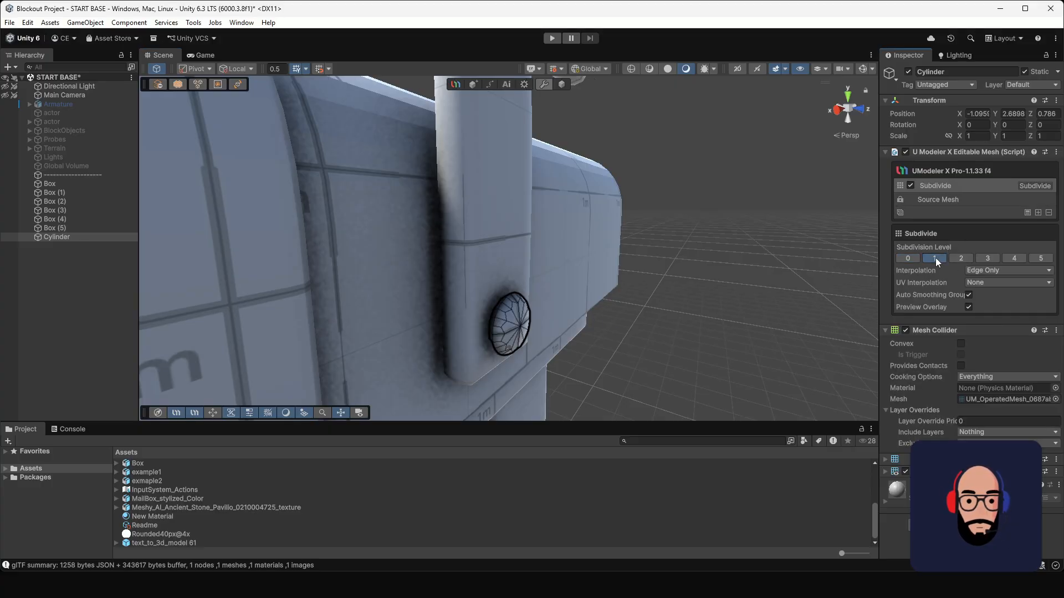
Step: Set the pivot cylinder's subdivision level to 0 and return to its source mesh
{"action": "left_click_drag", "start_coordinate": [421, 260], "coordinate": [530, 282], "text": "alt"}
{"action": "left_click", "coordinate": [911, 258]}
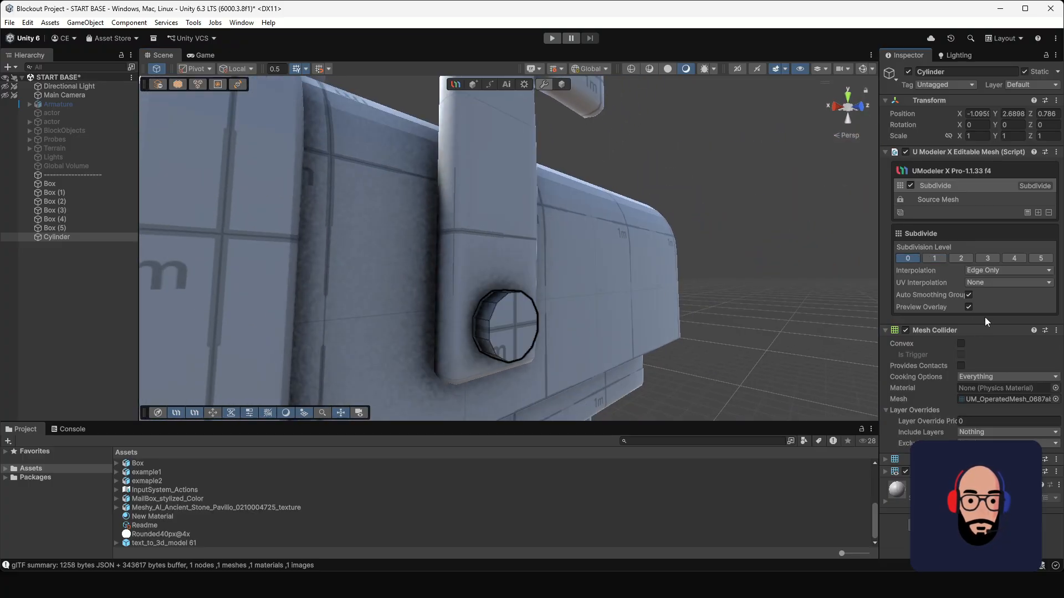
{"action": "left_click", "coordinate": [965, 200]}
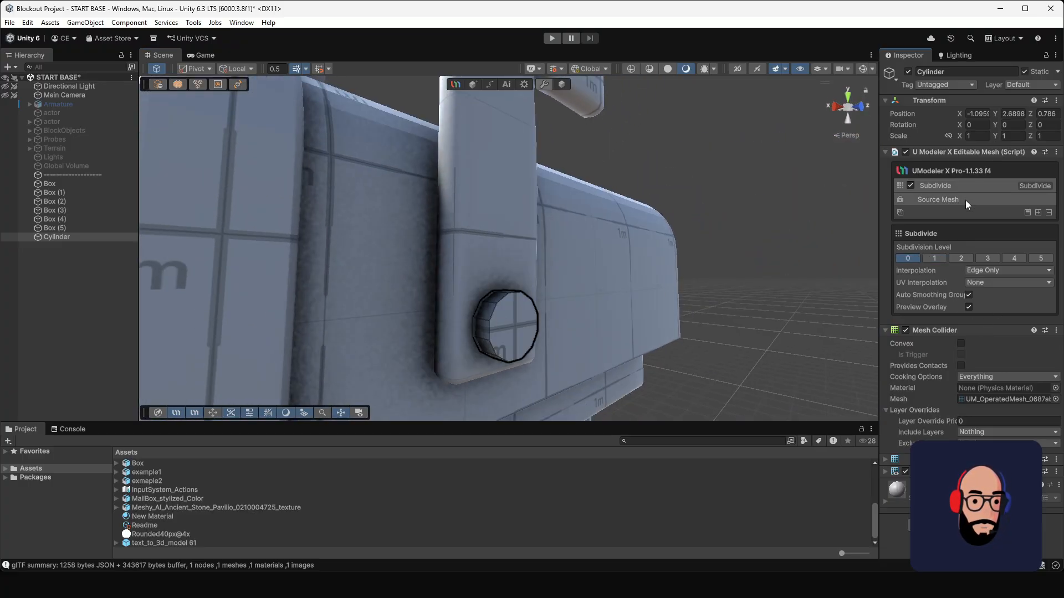
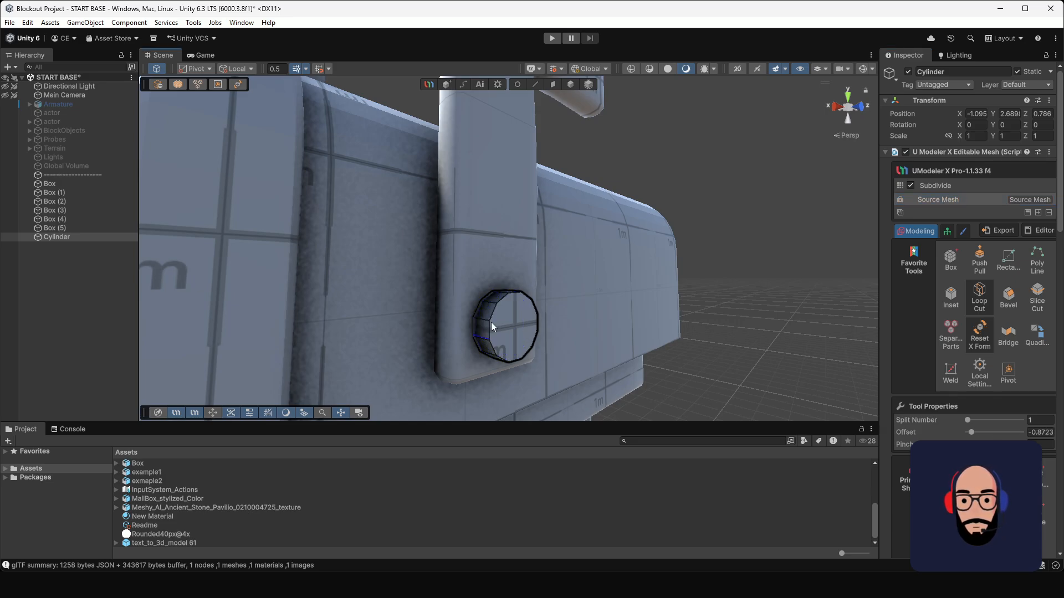
Step: Try a loop cut around the middle of the pivot cylinder's side wall
{"action": "left_click_drag", "start_coordinate": [481, 322], "coordinate": [577, 337], "text": "alt"}
{"action": "scroll", "coordinate": [506, 311], "scroll_direction": "up", "scroll_amount": 3}
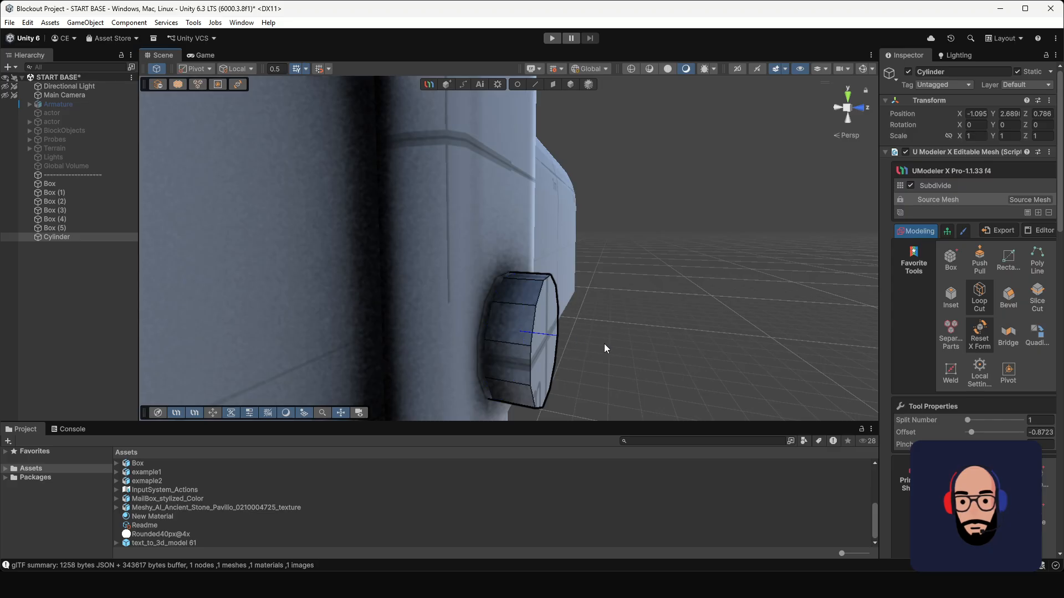
{"action": "left_click", "coordinate": [514, 333]}
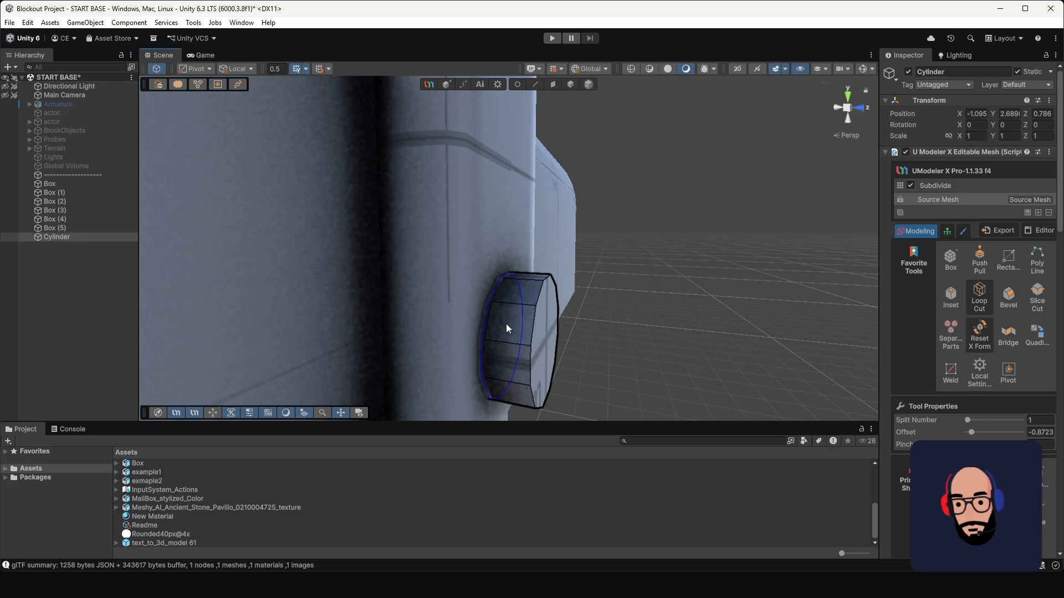
{"action": "key", "text": "Tab"}
{"action": "left_click", "coordinate": [949, 199]}
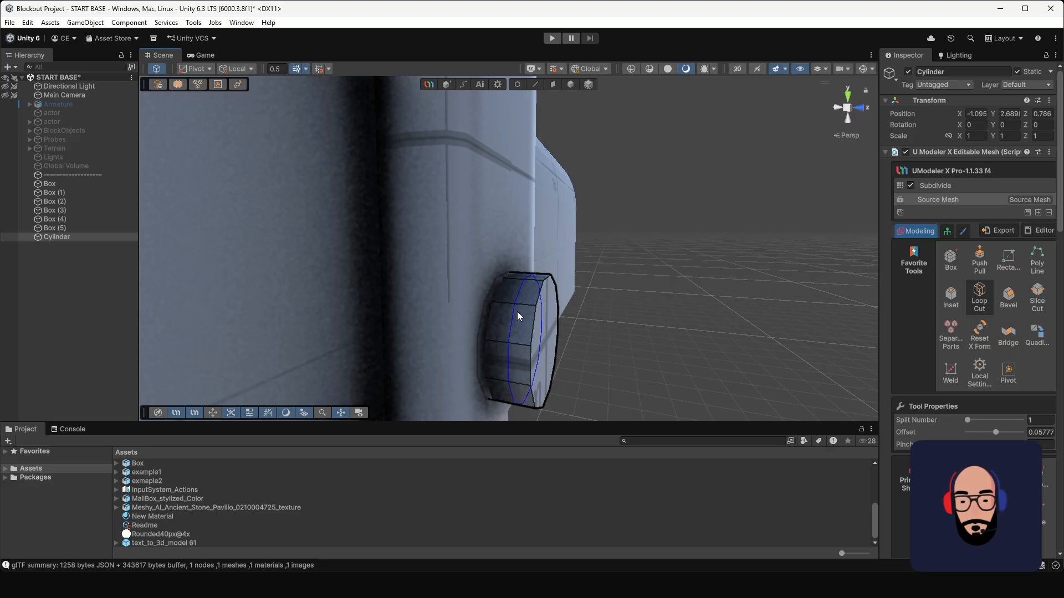
Step: Set the pivot cylinder's subdivision level to 1, return to object selection and deselect it
{"action": "left_click", "coordinate": [979, 185]}
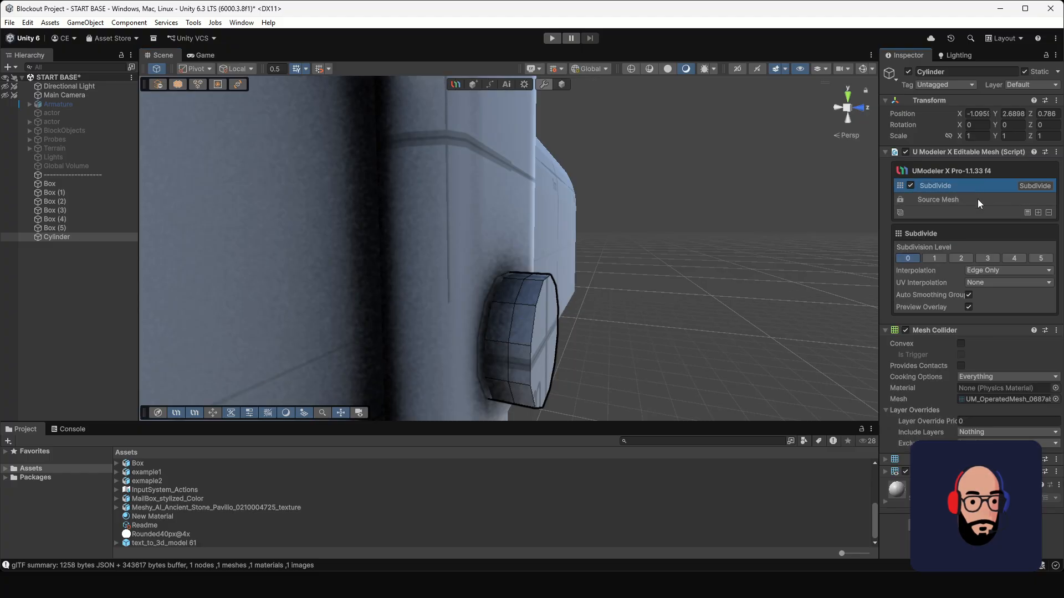
{"action": "left_click", "coordinate": [934, 260]}
{"action": "scroll", "coordinate": [599, 250], "scroll_direction": "down", "scroll_amount": 4}
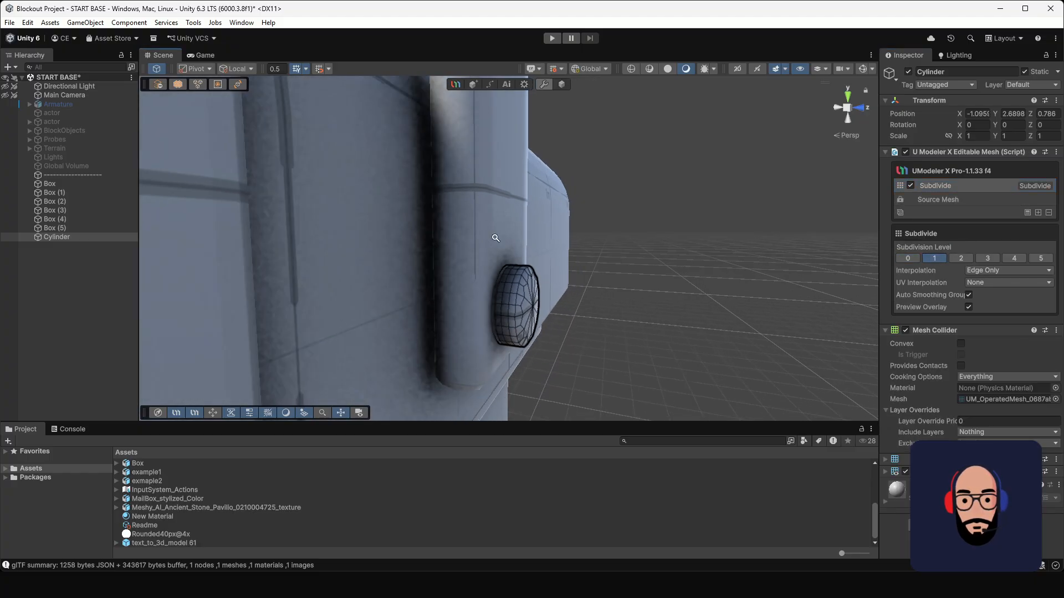
{"action": "left_click_drag", "start_coordinate": [598, 250], "coordinate": [476, 260], "text": "alt"}
{"action": "left_click", "coordinate": [561, 85]}
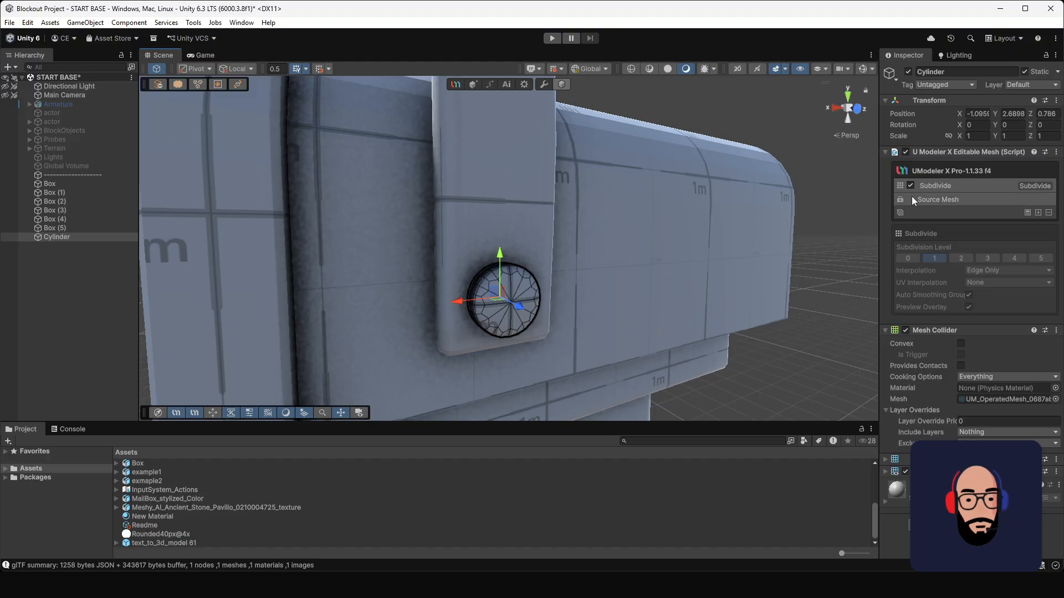
{"action": "left_click", "coordinate": [619, 142]}
Step: Undo the pivot cylinder's latest subdivision change, return to editing its source mesh and leave the Loop Cut tool
{"action": "scroll", "coordinate": [619, 308], "scroll_direction": "down", "scroll_amount": 3}
{"action": "left_click_drag", "start_coordinate": [620, 308], "coordinate": [647, 265], "text": "alt"}
{"action": "scroll", "coordinate": [496, 267], "scroll_direction": "down", "scroll_amount": 5}
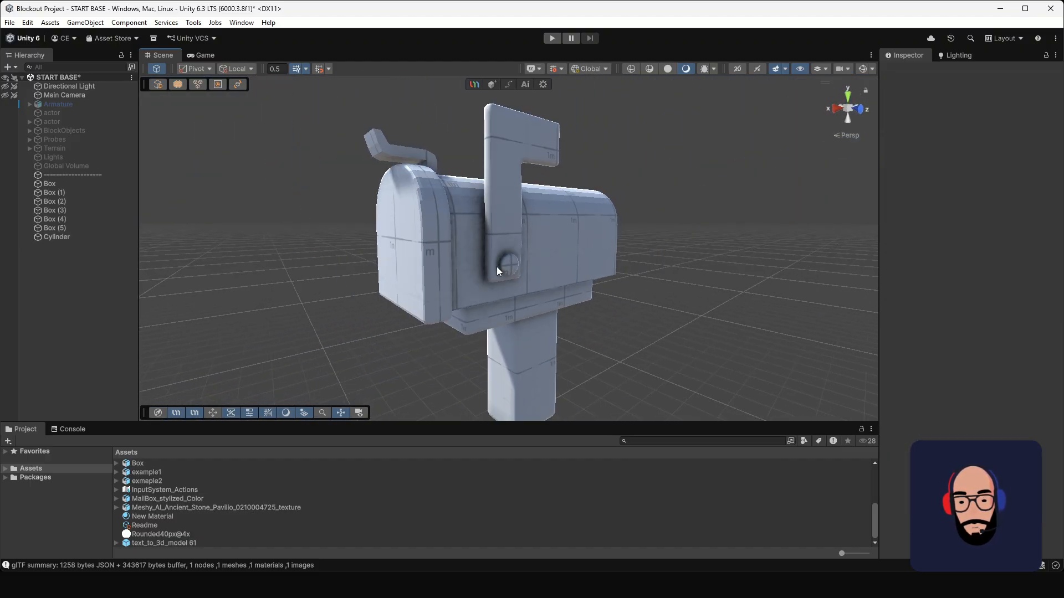
{"action": "mouse_move", "coordinate": [496, 267]}
{"action": "left_mouse_down", "text": "alt"}
{"action": "mouse_move", "coordinate": [701, 297]}
{"action": "mouse_move", "coordinate": [493, 262]}
{"action": "left_mouse_up", "text": "alt"}
{"action": "scroll", "coordinate": [514, 270], "scroll_direction": "up", "scroll_amount": 5}
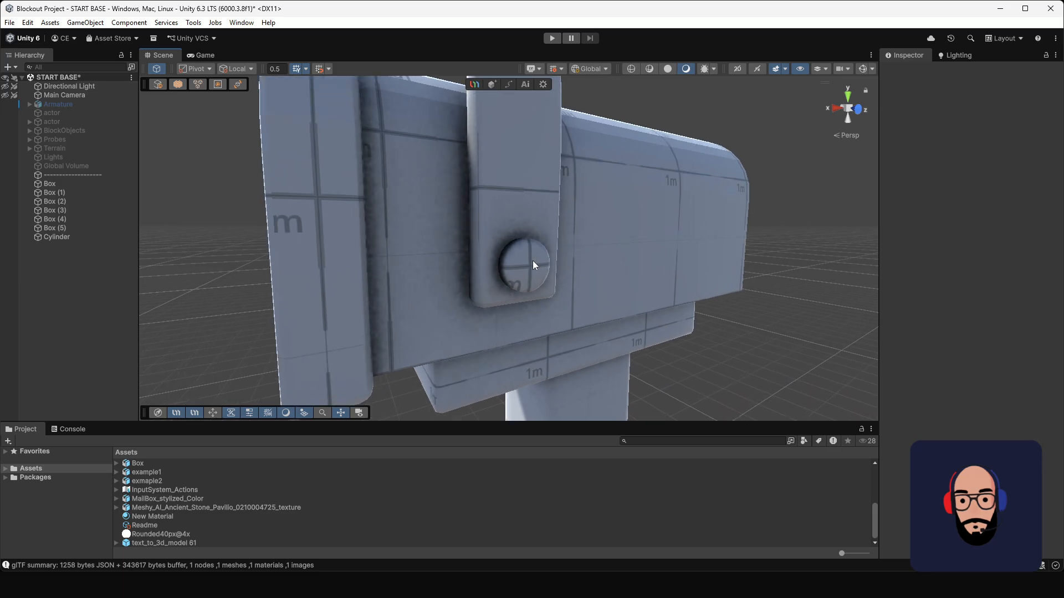
{"action": "left_click", "coordinate": [534, 261]}
{"action": "scroll", "coordinate": [541, 264], "scroll_direction": "up", "scroll_amount": 3}
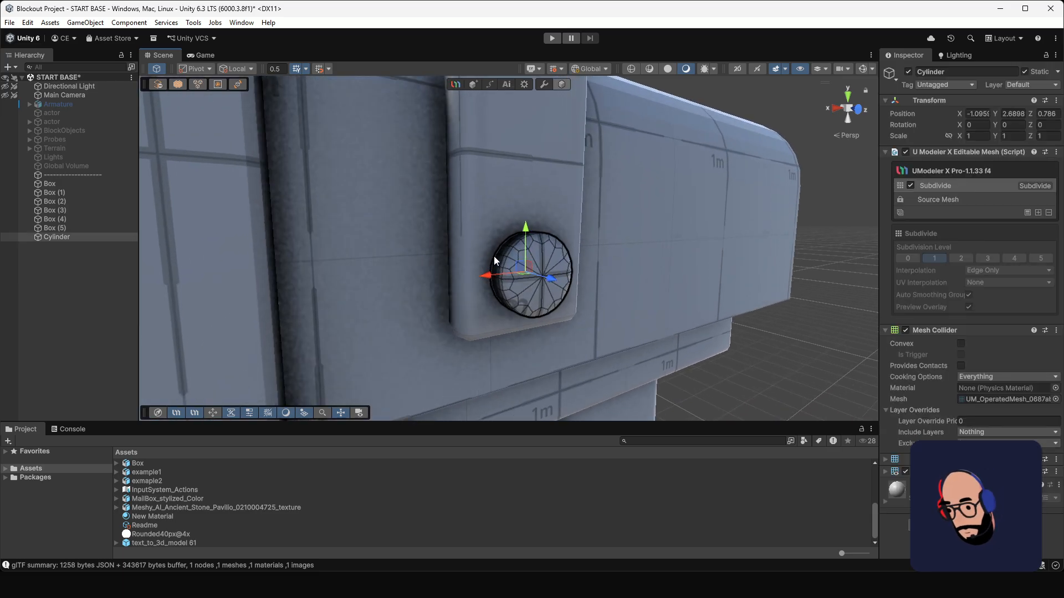
{"action": "key", "text": "Tab"}
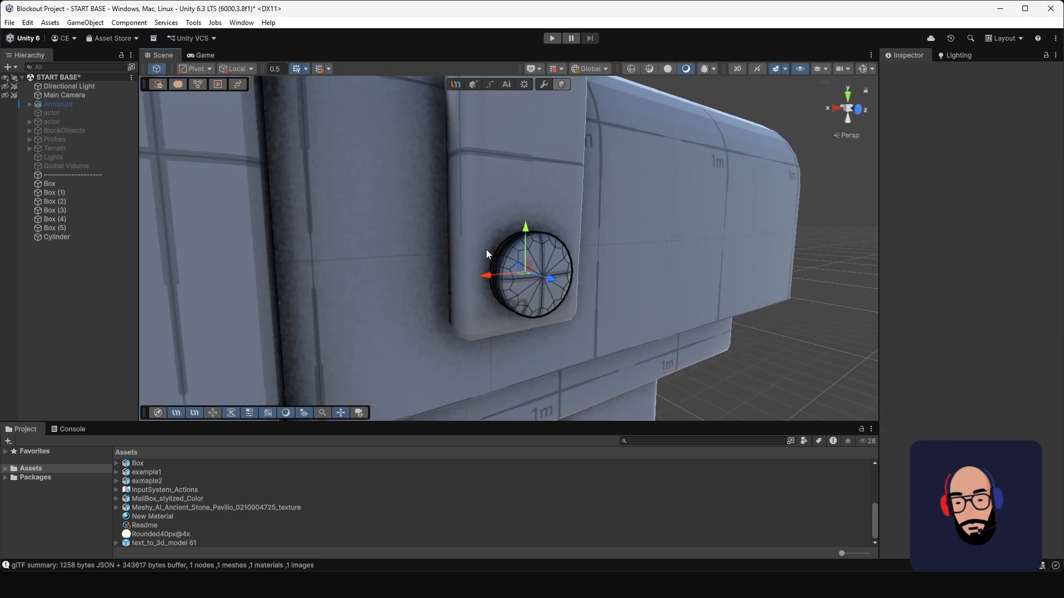
{"action": "key", "text": "ctrl+r"}
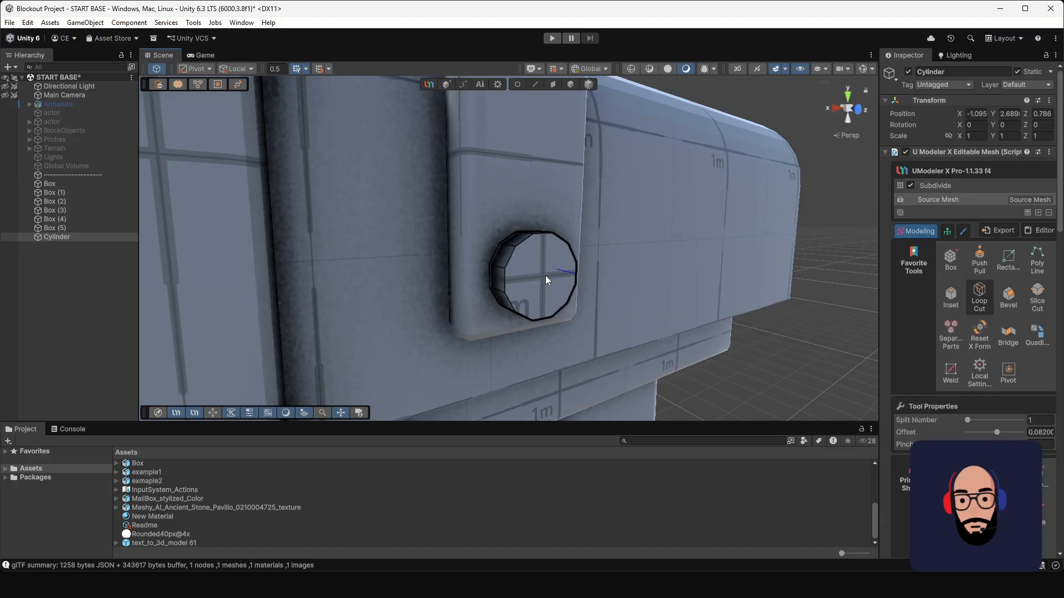
{"action": "left_click_drag", "start_coordinate": [477, 256], "coordinate": [579, 310], "text": "alt"}
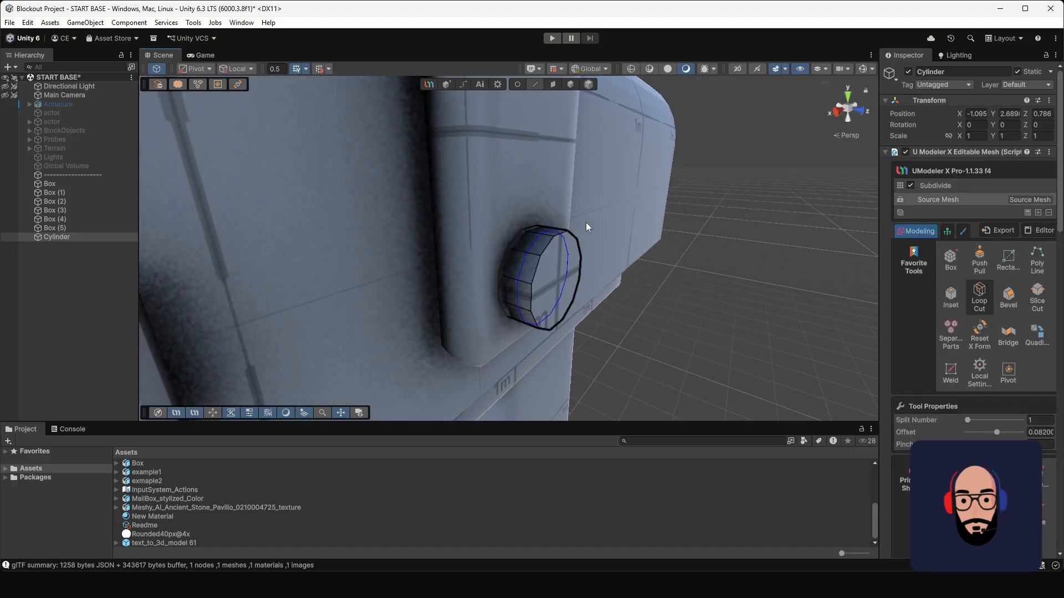
{"action": "key", "text": "Escape"}
Step: Bevel the front rim edge loop of the pivot cylinder with a narrower width, and return to object selection
{"action": "double_click", "coordinate": [538, 262]}
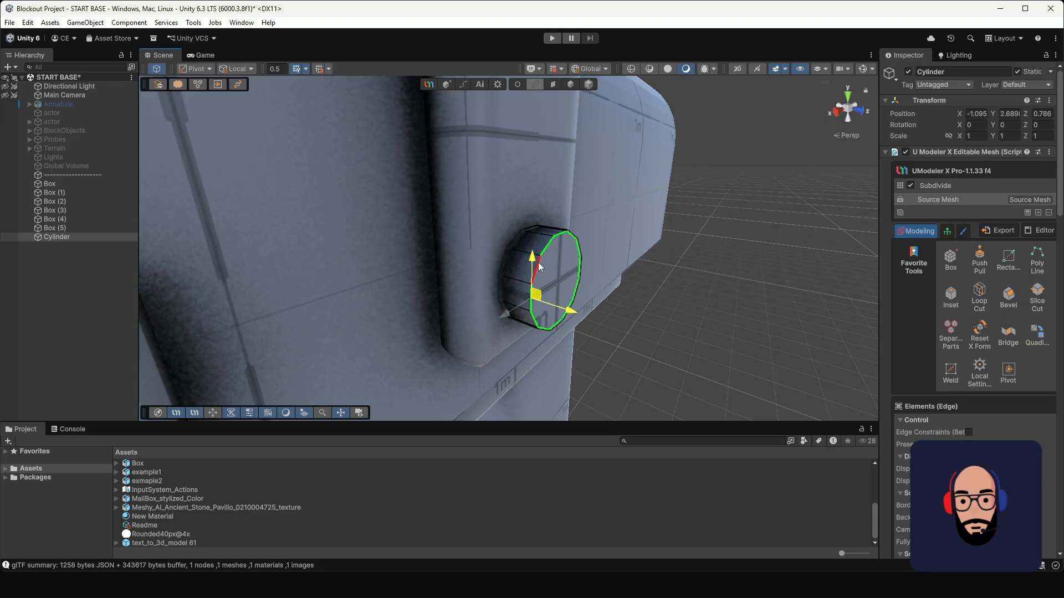
{"action": "left_click", "coordinate": [1006, 297]}
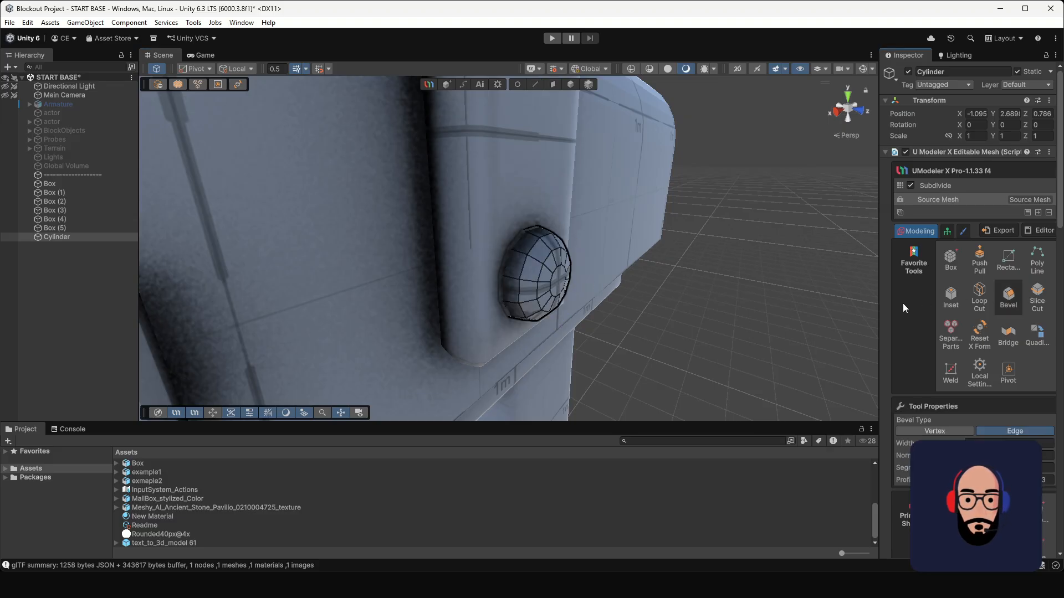
{"action": "left_click_drag", "start_coordinate": [658, 313], "coordinate": [674, 301], "text": "alt"}
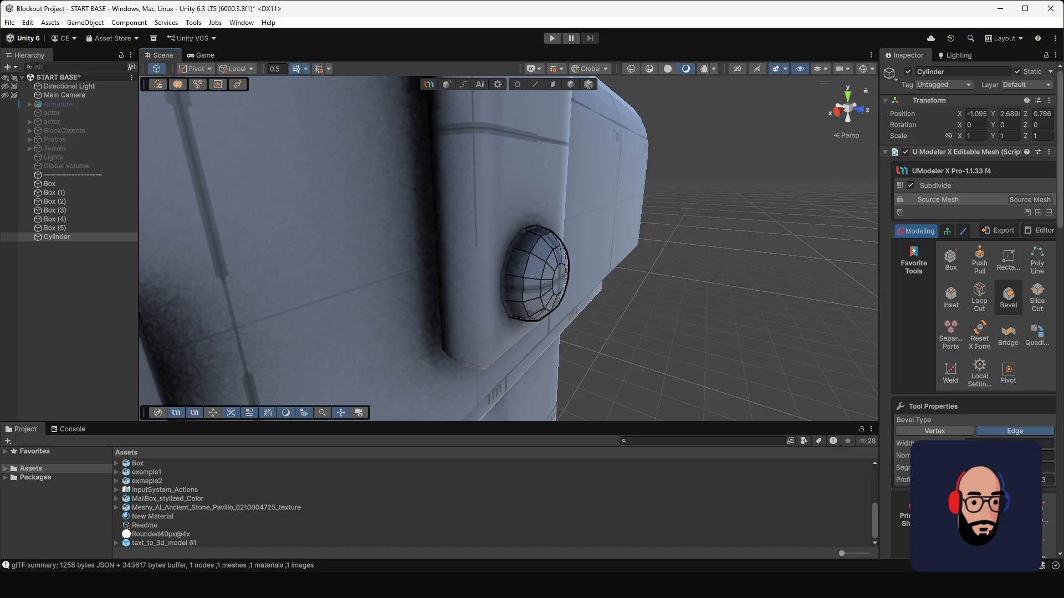
{"action": "left_click_drag", "start_coordinate": [1011, 456], "coordinate": [983, 455]}
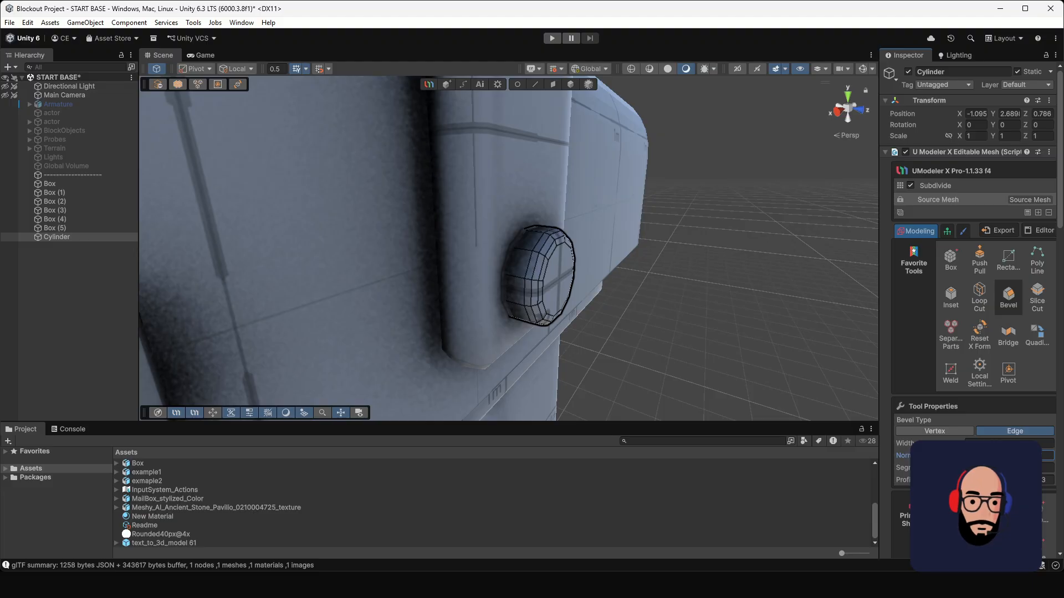
{"action": "left_click", "coordinate": [973, 468]}
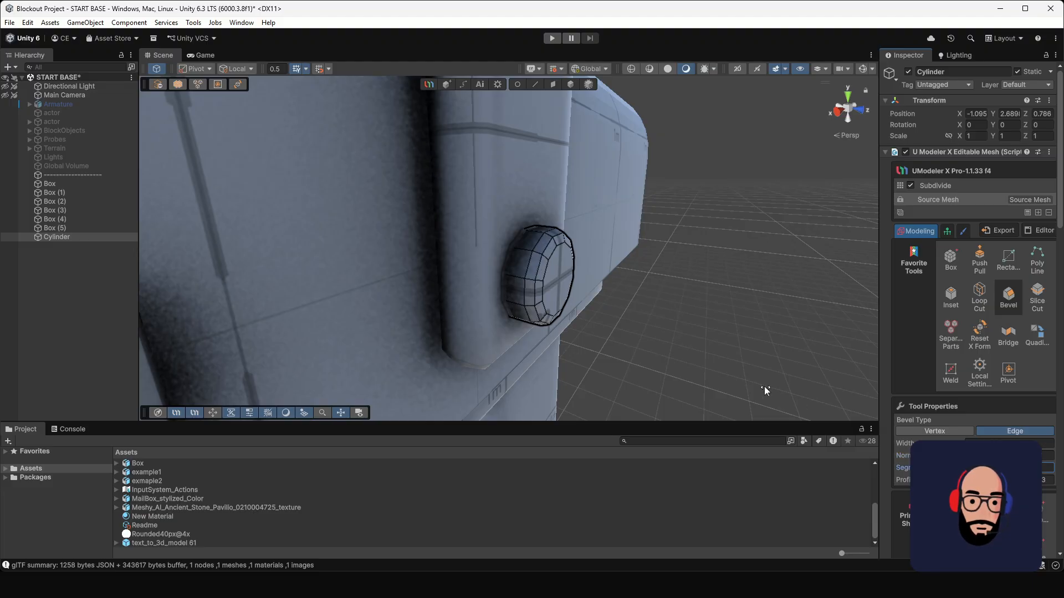
{"action": "scroll", "coordinate": [596, 253], "scroll_direction": "down", "scroll_amount": 10}
{"action": "left_click_drag", "start_coordinate": [616, 274], "coordinate": [583, 286], "text": "alt"}
{"action": "left_click", "coordinate": [569, 84]}
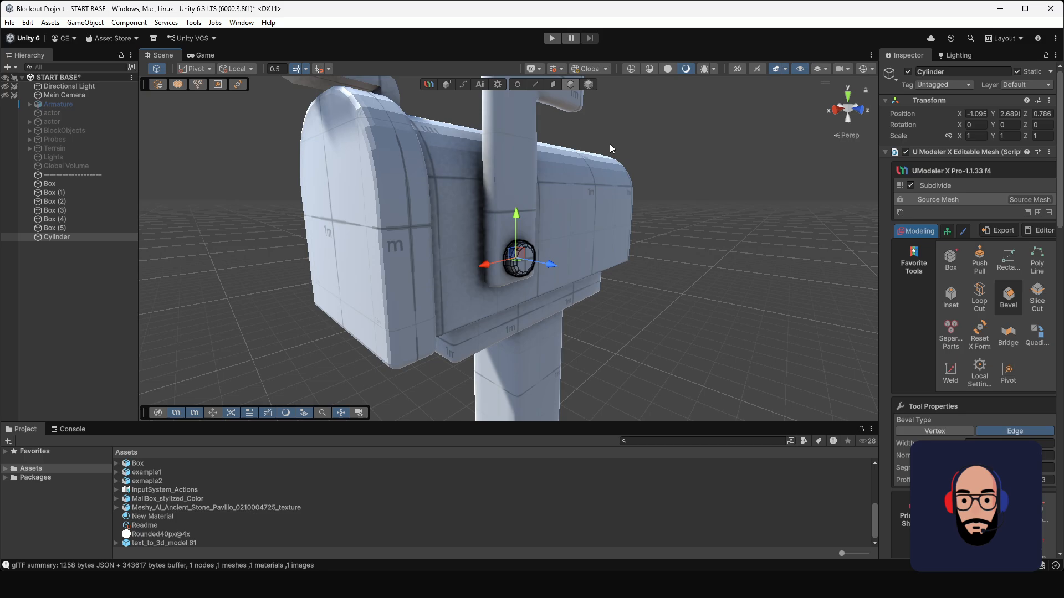
{"action": "left_click", "coordinate": [693, 258]}
Step: Select the handle on top of the mailbox door and add a Subdivide modifier at subdivision level 1
{"action": "left_click_drag", "start_coordinate": [492, 267], "coordinate": [413, 249], "text": "alt"}
{"action": "scroll", "coordinate": [682, 382], "scroll_direction": "up", "scroll_amount": 6}
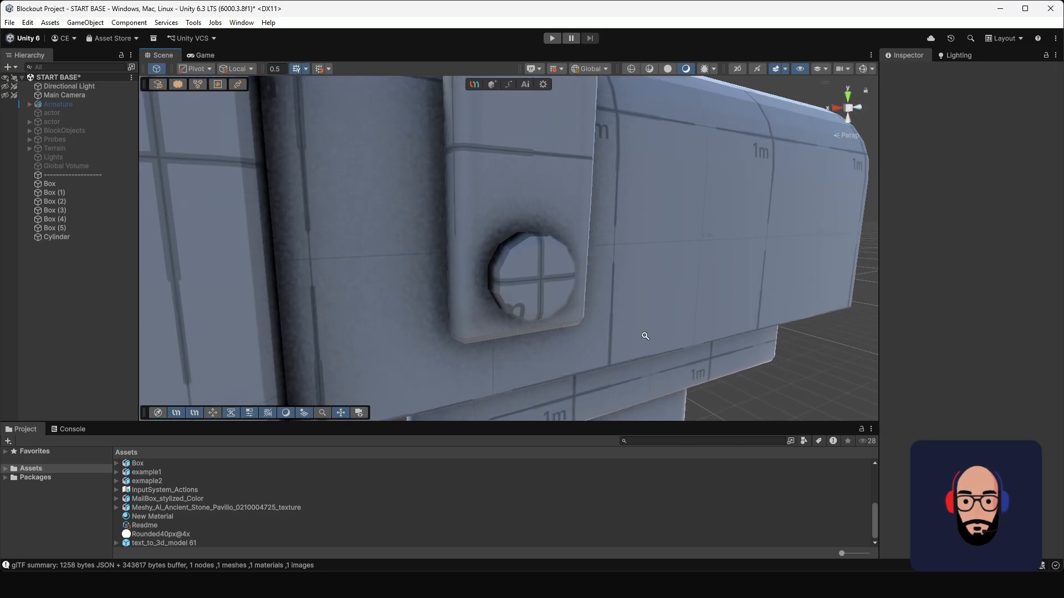
{"action": "scroll", "coordinate": [643, 337], "scroll_direction": "down", "scroll_amount": 7}
{"action": "left_click_drag", "start_coordinate": [463, 209], "coordinate": [623, 386], "text": "alt"}
{"action": "left_click", "coordinate": [450, 276]}
{"action": "left_click_drag", "start_coordinate": [450, 276], "coordinate": [548, 245], "text": "alt"}
{"action": "key", "text": "f"}
{"action": "left_click", "coordinate": [1039, 199]}
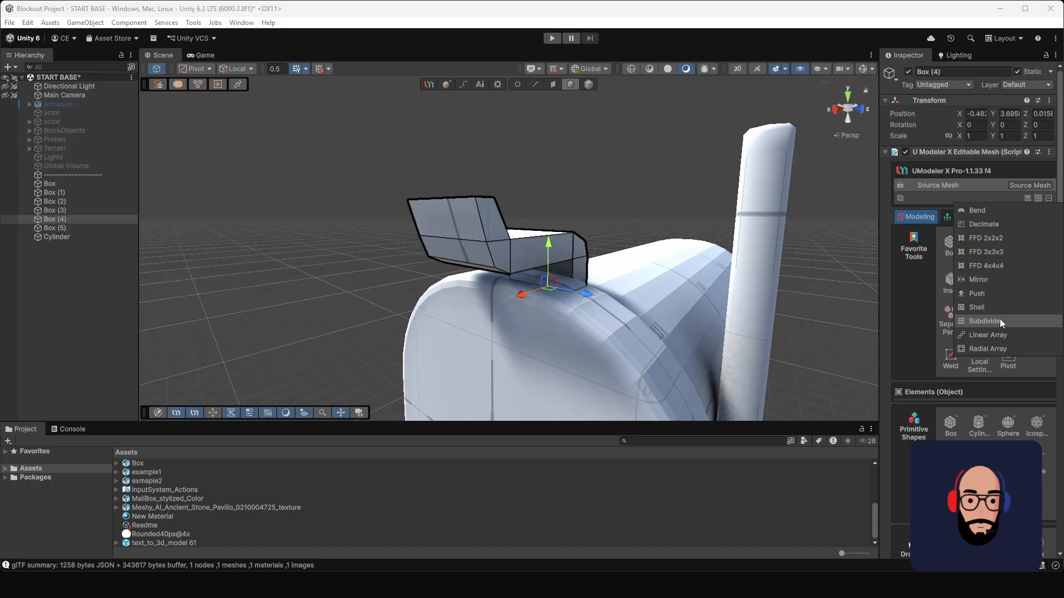
{"action": "left_click", "coordinate": [984, 321]}
{"action": "left_click_drag", "start_coordinate": [809, 291], "coordinate": [968, 279], "text": "alt"}
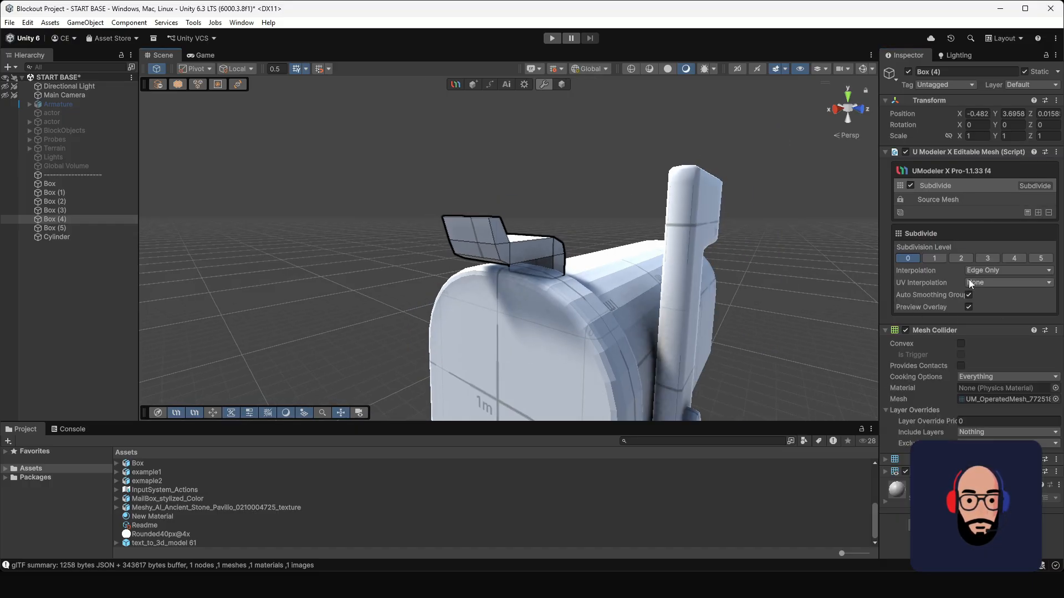
{"action": "left_click", "coordinate": [935, 258]}
Step: Return the handle to its unsubdivided source mesh and add two lengthwise loop cuts near its upper and lower edges
{"action": "left_click_drag", "start_coordinate": [360, 243], "coordinate": [595, 256], "text": "alt"}
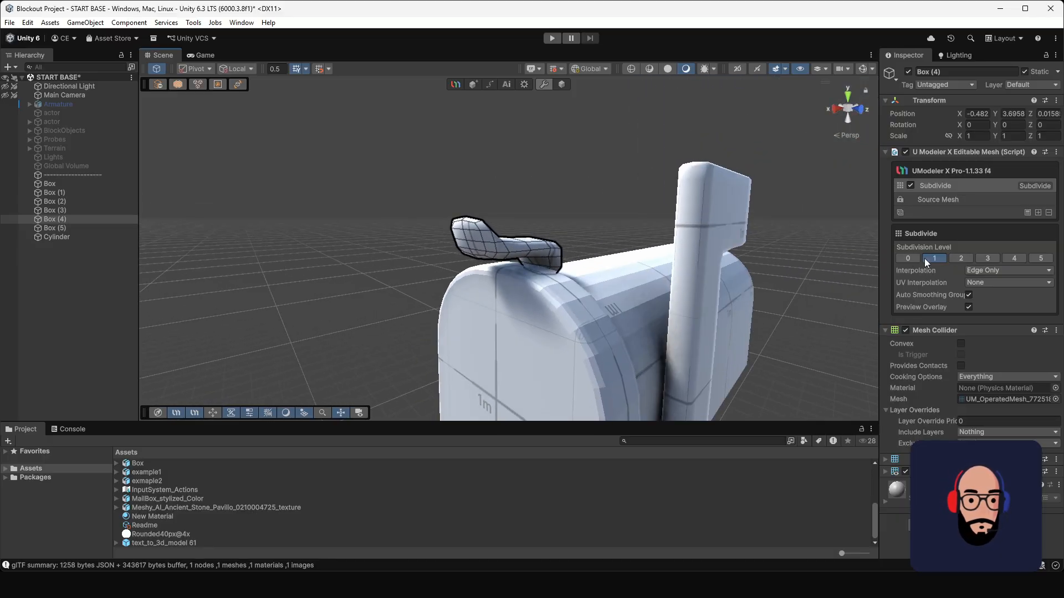
{"action": "left_click", "coordinate": [952, 198]}
{"action": "left_click_drag", "start_coordinate": [714, 242], "coordinate": [763, 255], "text": "alt"}
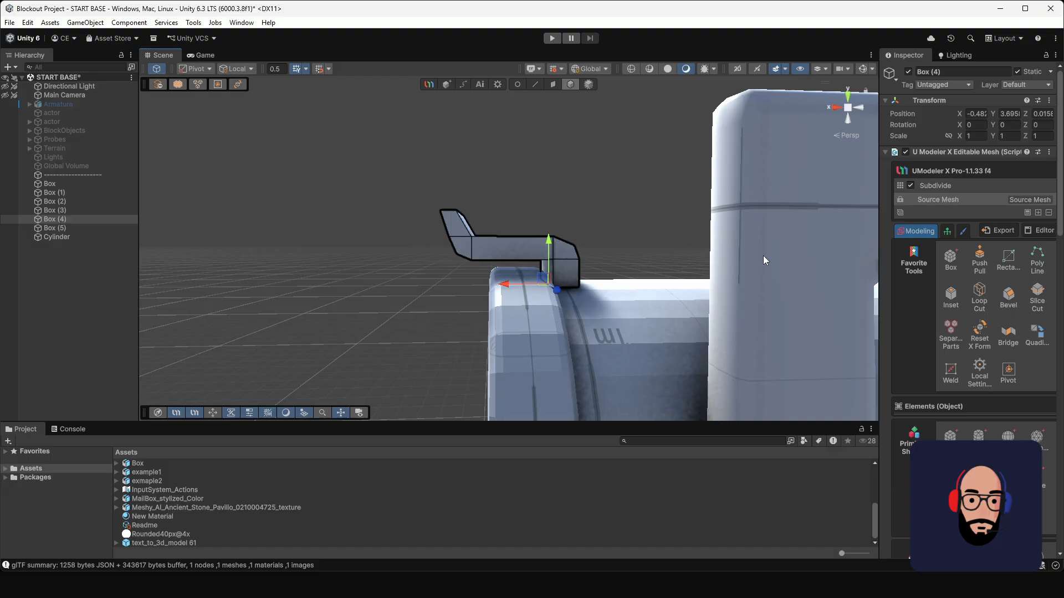
{"action": "left_click", "coordinate": [971, 294]}
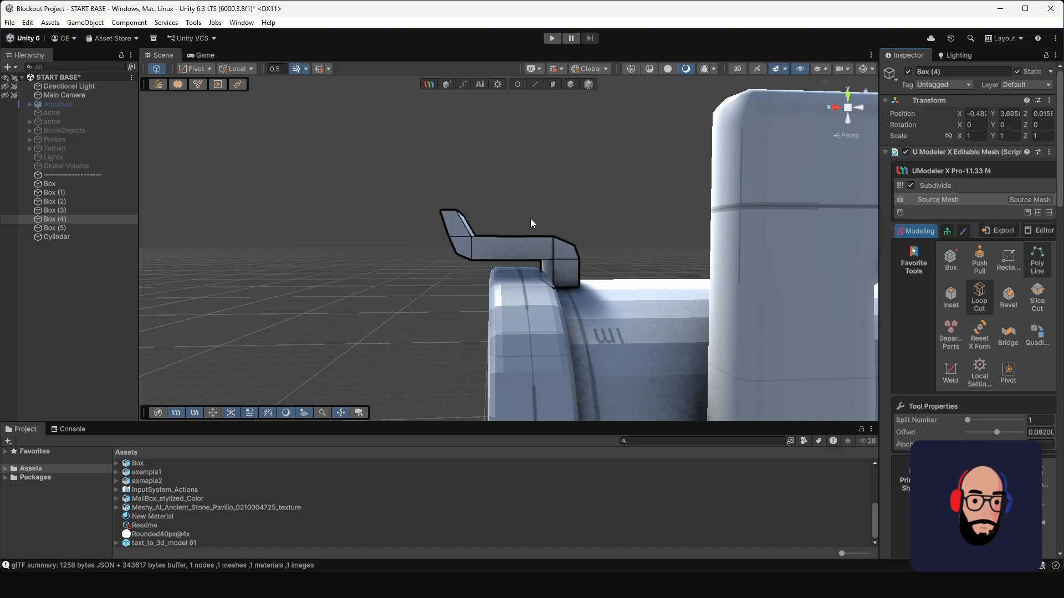
{"action": "left_click", "coordinate": [527, 258]}
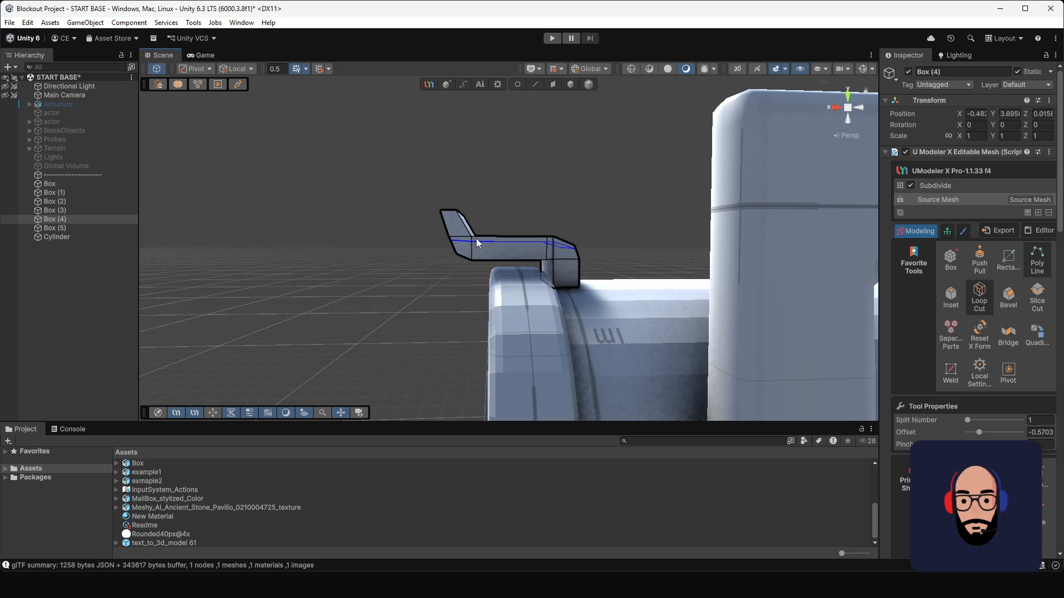
{"action": "left_click", "coordinate": [476, 238]}
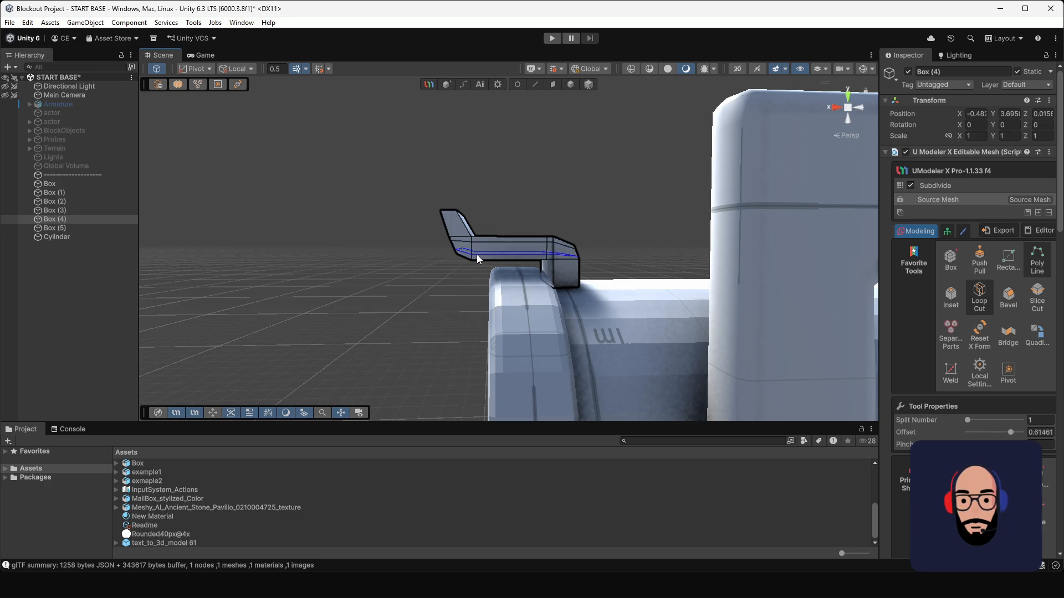
{"action": "left_click", "coordinate": [477, 252]}
Step: Set the handle's subdivision level to 1 and lower it onto the mailbox door to Y 3.627
{"action": "left_click", "coordinate": [989, 188]}
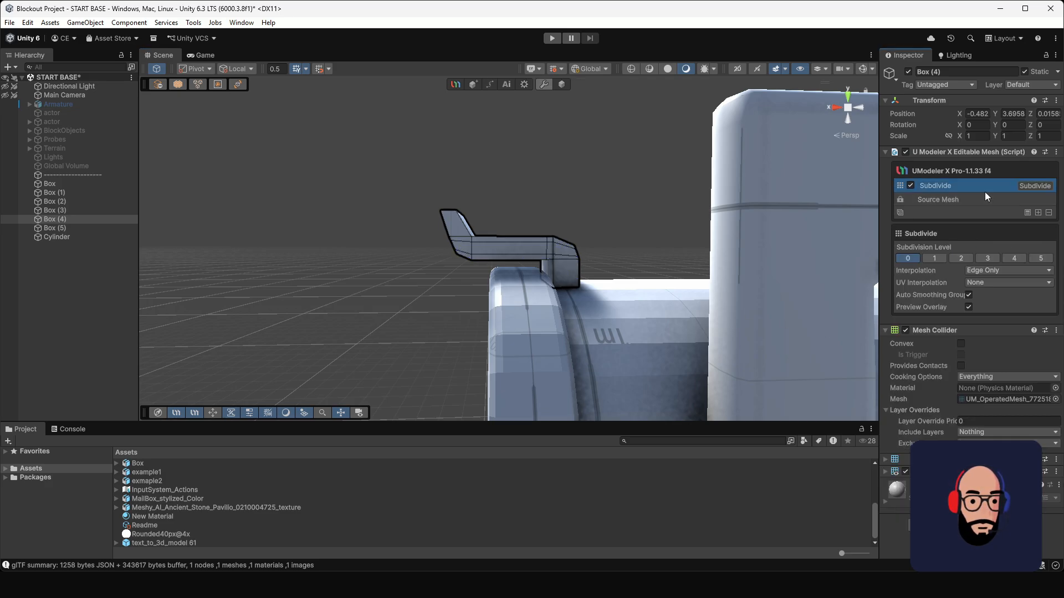
{"action": "left_click", "coordinate": [931, 258]}
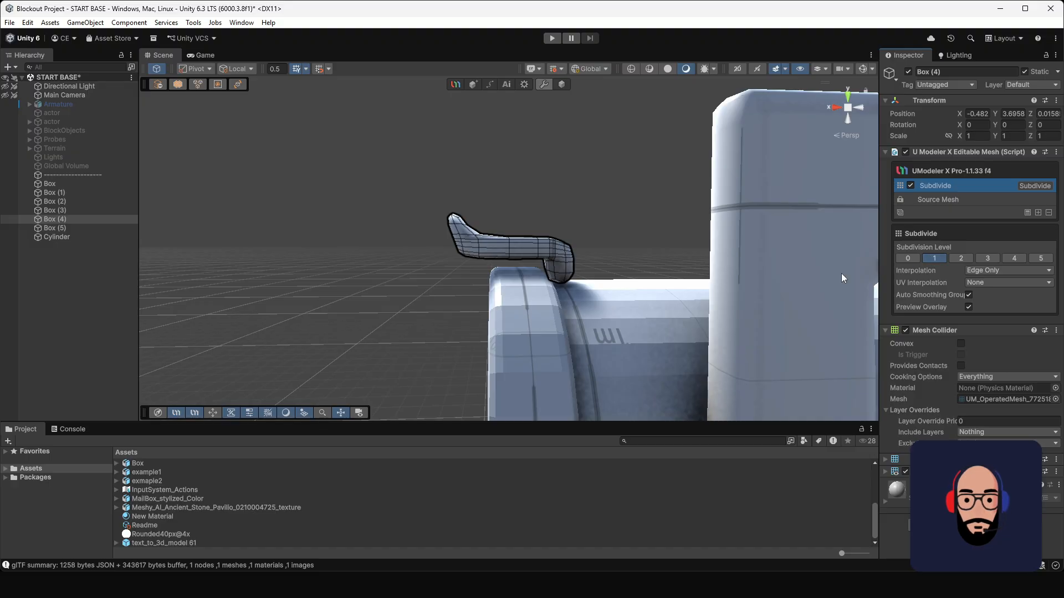
{"action": "left_click_drag", "start_coordinate": [841, 274], "coordinate": [551, 248], "text": "alt"}
{"action": "left_click", "coordinate": [561, 86]}
{"action": "scroll", "coordinate": [621, 287], "scroll_direction": "down", "scroll_amount": 5}
{"action": "left_click_drag", "start_coordinate": [554, 186], "coordinate": [593, 206], "text": "alt"}
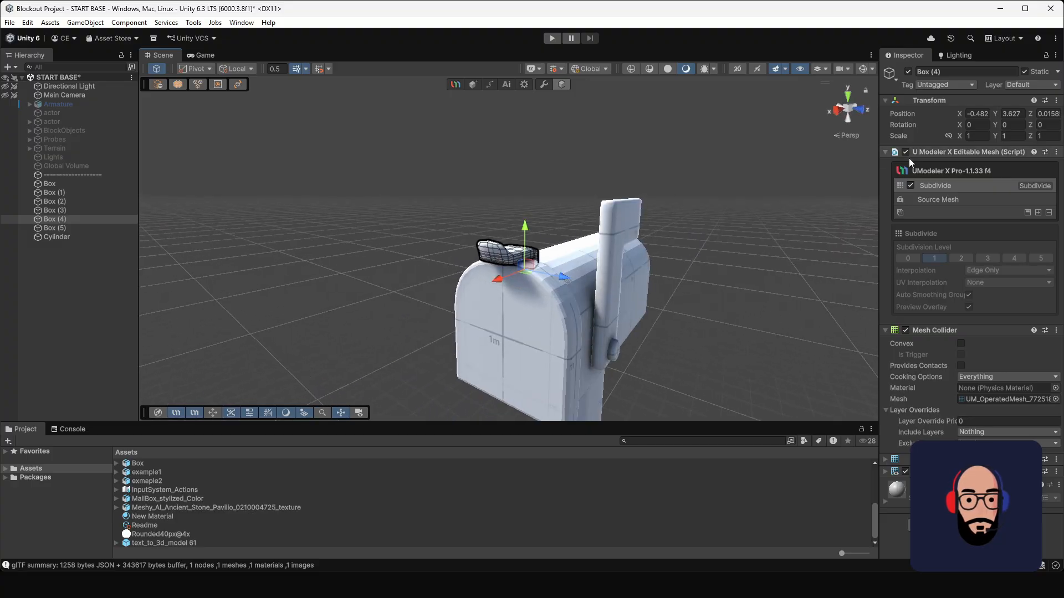
{"action": "left_click", "coordinate": [637, 224]}
Step: Select the mailbox's supporting post and add an FFD 4x4x4 modifier to it
{"action": "left_click_drag", "start_coordinate": [631, 269], "coordinate": [476, 244], "text": "alt"}
{"action": "scroll", "coordinate": [576, 264], "scroll_direction": "down", "scroll_amount": 4}
{"action": "middle_click_drag", "start_coordinate": [576, 265], "coordinate": [518, 197]}
{"action": "left_click_drag", "start_coordinate": [518, 197], "coordinate": [472, 237], "text": "alt"}
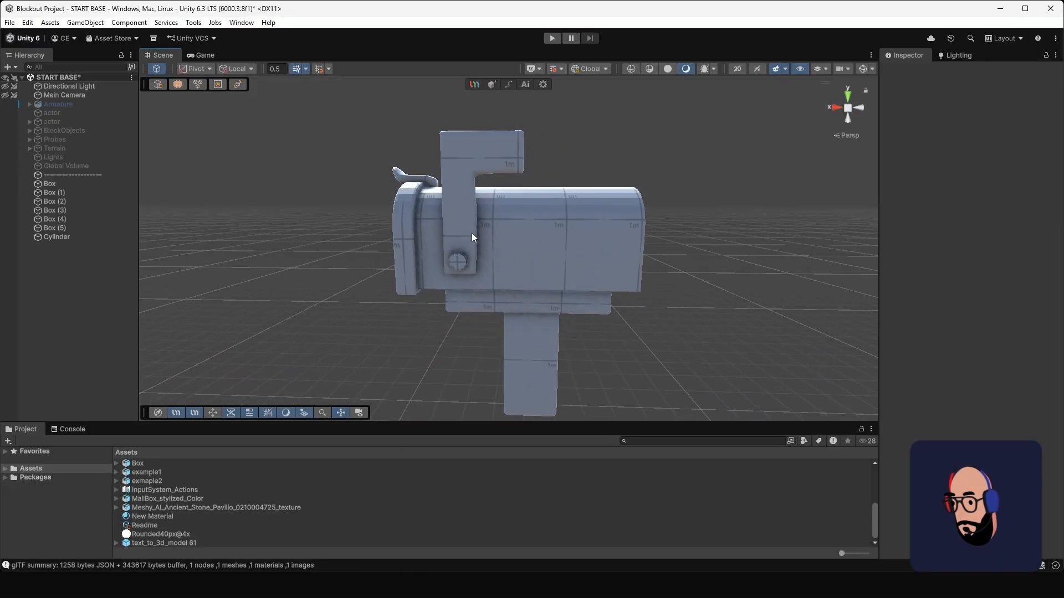
{"action": "left_click_drag", "start_coordinate": [620, 247], "coordinate": [527, 292], "text": "alt"}
{"action": "left_click", "coordinate": [528, 292]}
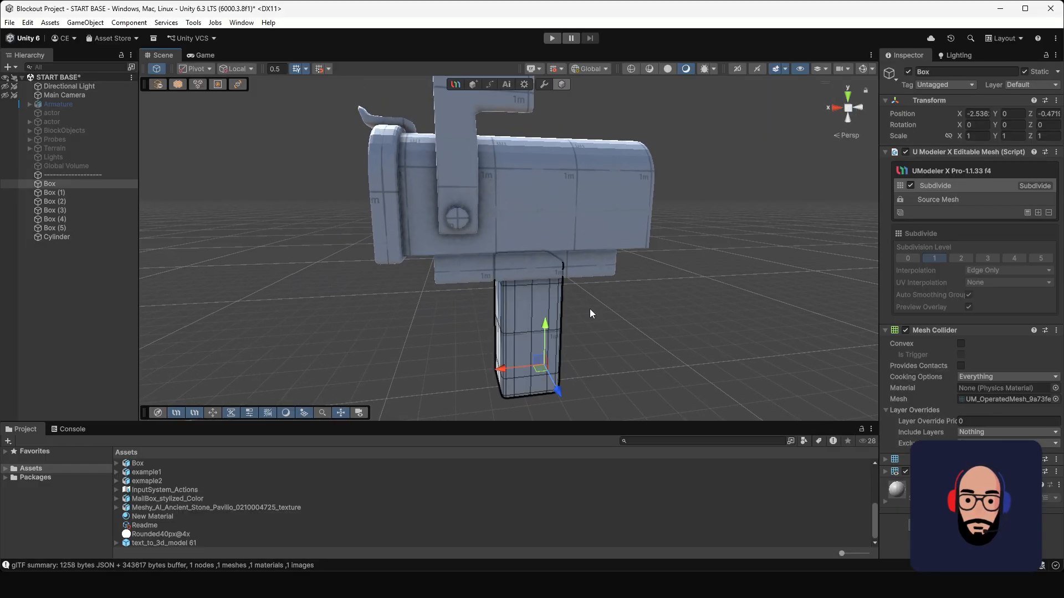
{"action": "left_click_drag", "start_coordinate": [596, 315], "coordinate": [511, 304], "text": "alt"}
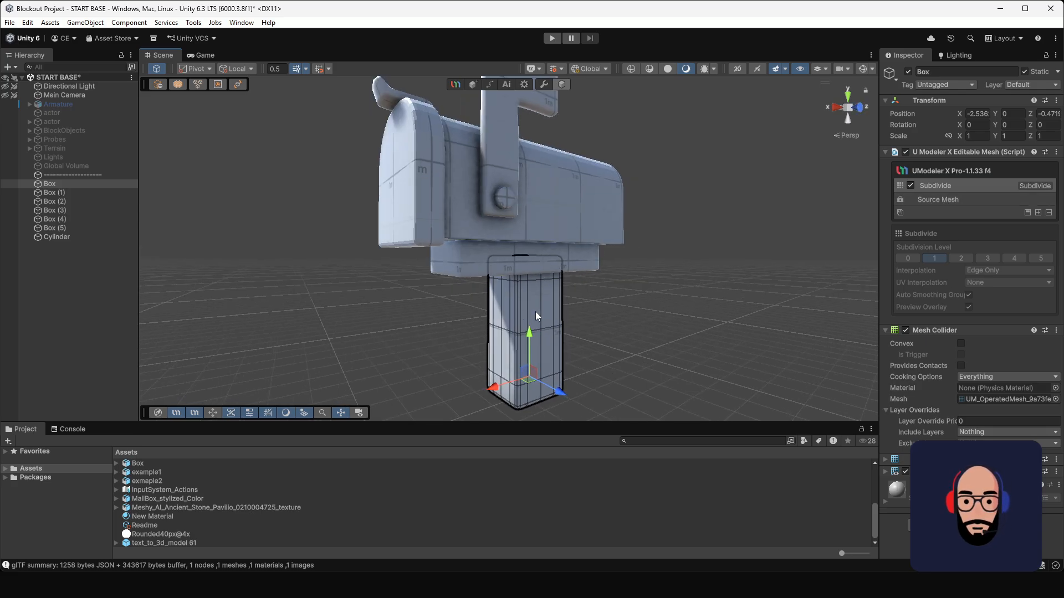
{"action": "left_click", "coordinate": [1038, 212]}
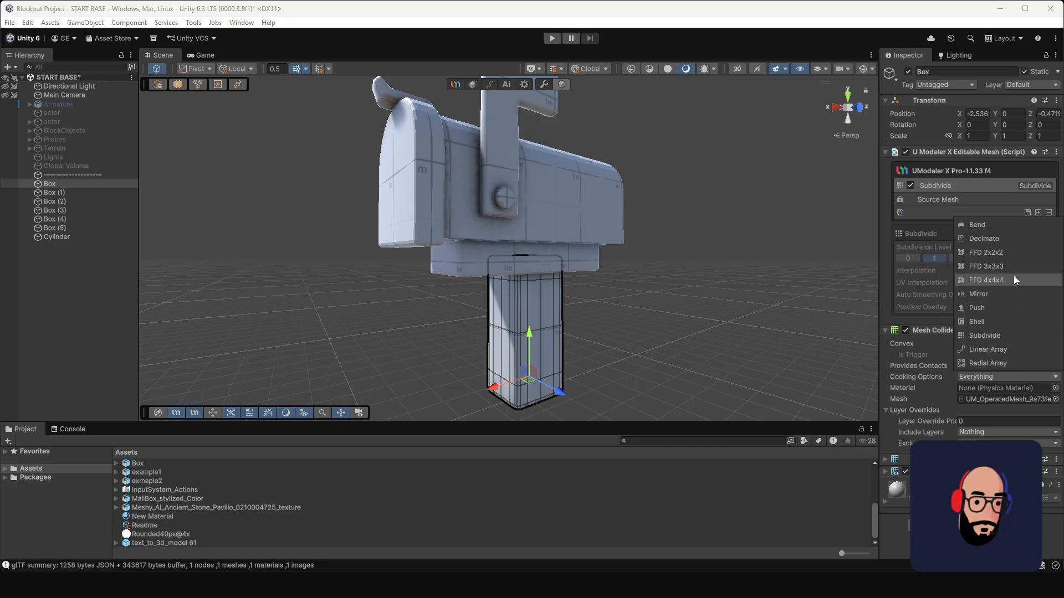
{"action": "left_click", "coordinate": [999, 282]}
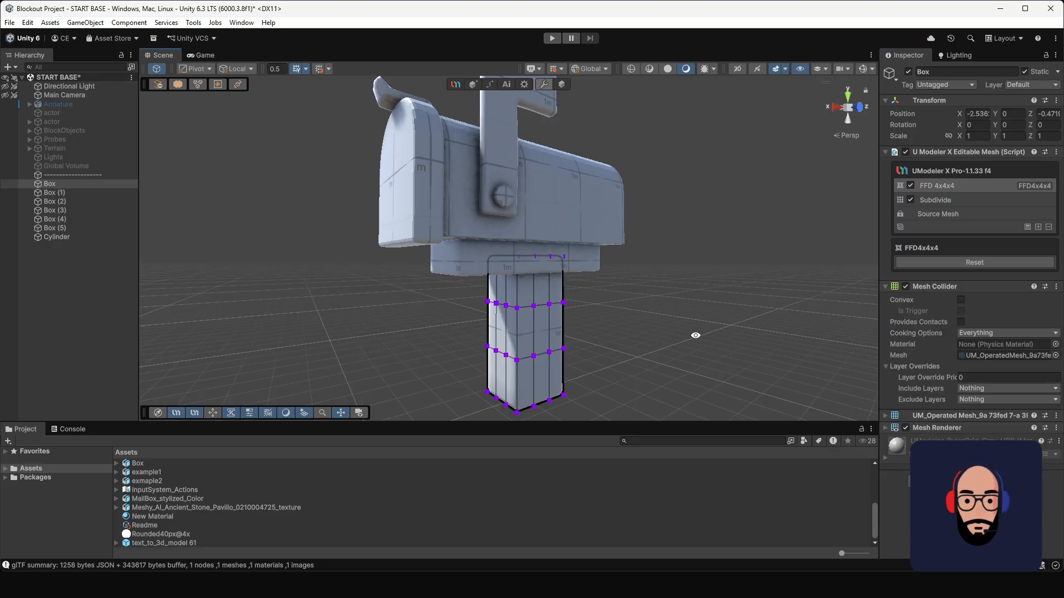
Step: Flare the foot of the post by scaling its bottom row of FFD control points outward about their center
{"action": "left_click_drag", "start_coordinate": [696, 334], "coordinate": [547, 318], "text": "alt"}
{"action": "middle_click_drag", "start_coordinate": [568, 324], "coordinate": [573, 317]}
{"action": "middle_click_drag", "start_coordinate": [523, 349], "coordinate": [520, 317]}
{"action": "left_click_drag", "start_coordinate": [448, 333], "coordinate": [594, 380]}
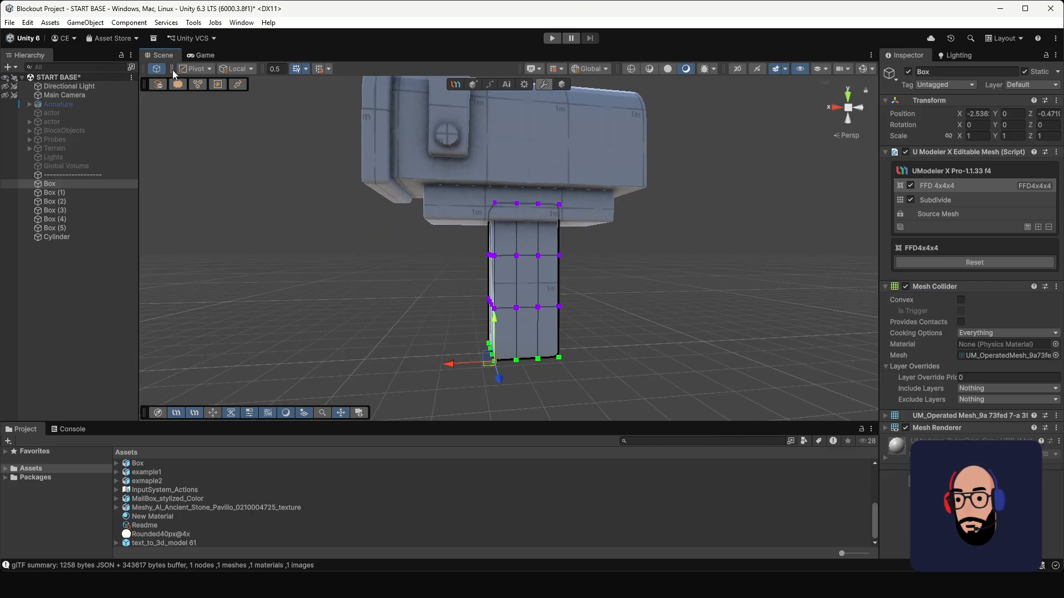
{"action": "left_click_drag", "start_coordinate": [503, 306], "coordinate": [554, 296], "text": "alt"}
{"action": "left_click", "coordinate": [202, 71]}
{"action": "left_click", "coordinate": [207, 81]}
{"action": "key", "text": "r"}
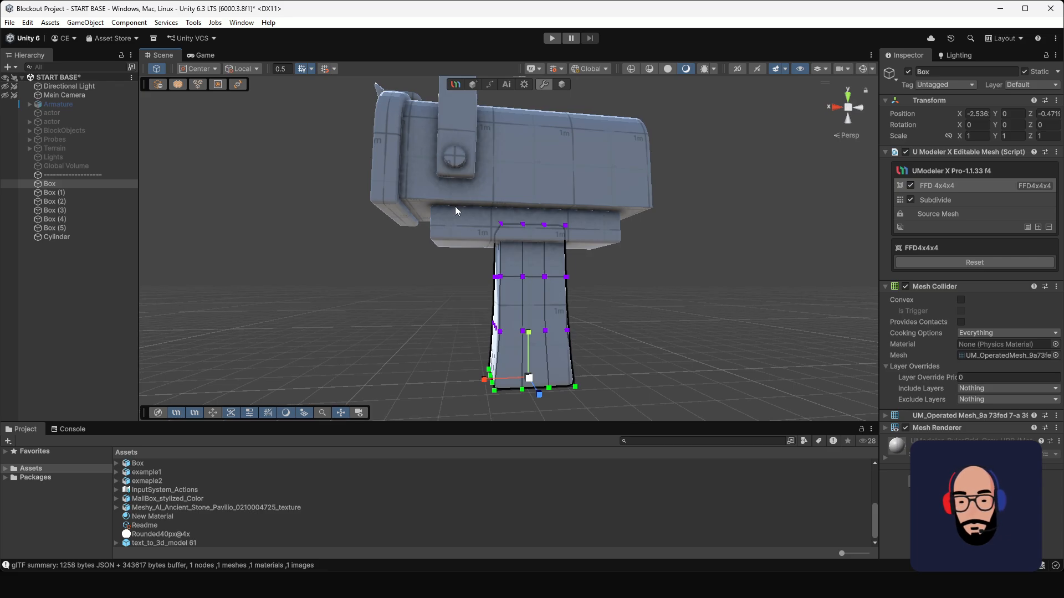
Step: Scale the post's top two rows of FFD points slightly and nudge the second row's door-side points inward along X
{"action": "left_click_drag", "start_coordinate": [455, 210], "coordinate": [603, 287]}
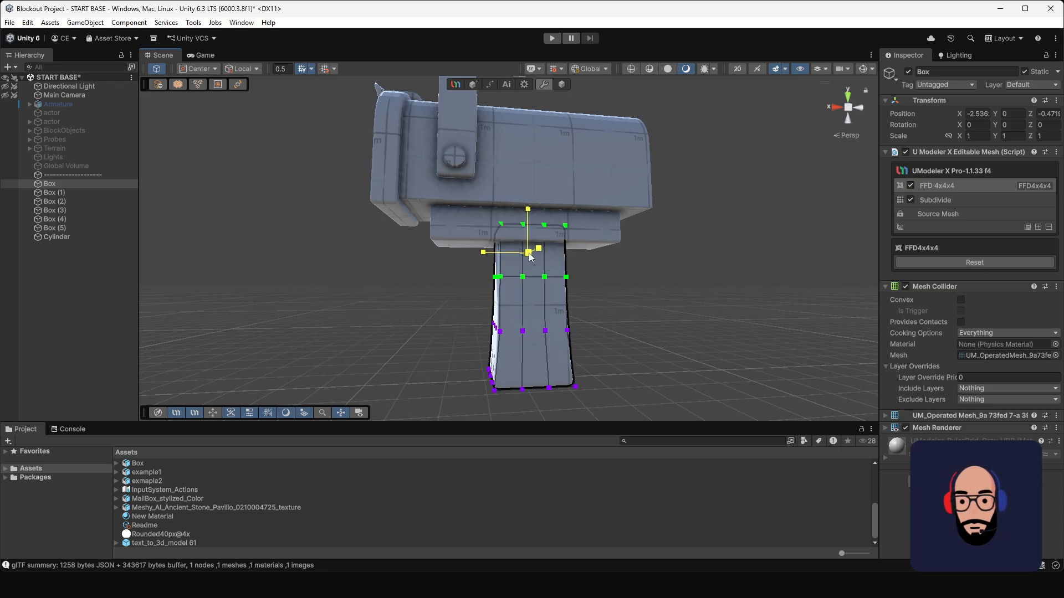
{"action": "left_click_drag", "start_coordinate": [530, 253], "coordinate": [532, 254]}
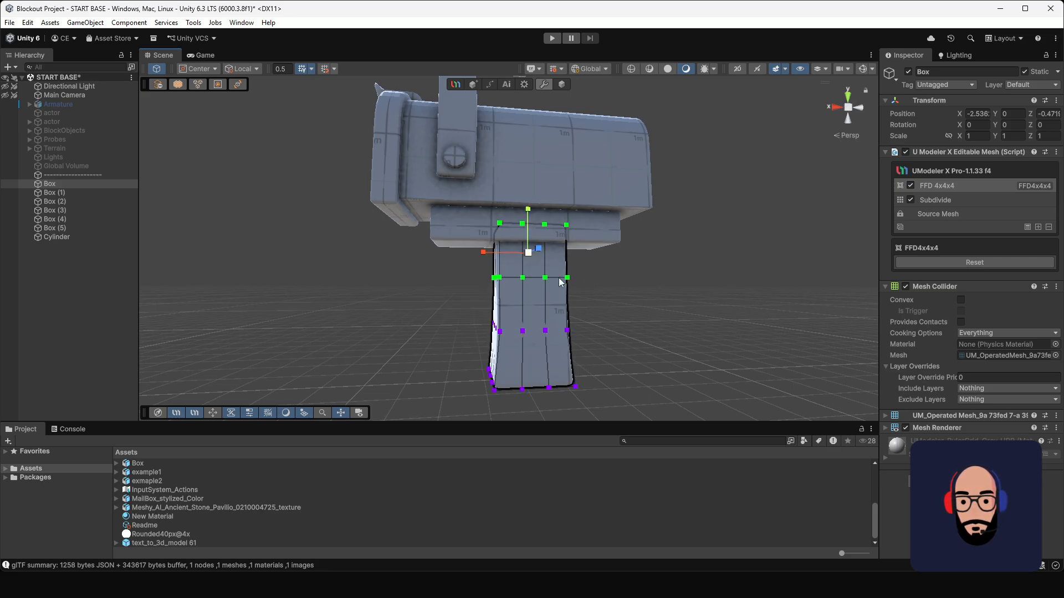
{"action": "left_click_drag", "start_coordinate": [576, 291], "coordinate": [503, 297], "text": "alt"}
{"action": "left_click_drag", "start_coordinate": [503, 297], "coordinate": [524, 300], "text": "alt"}
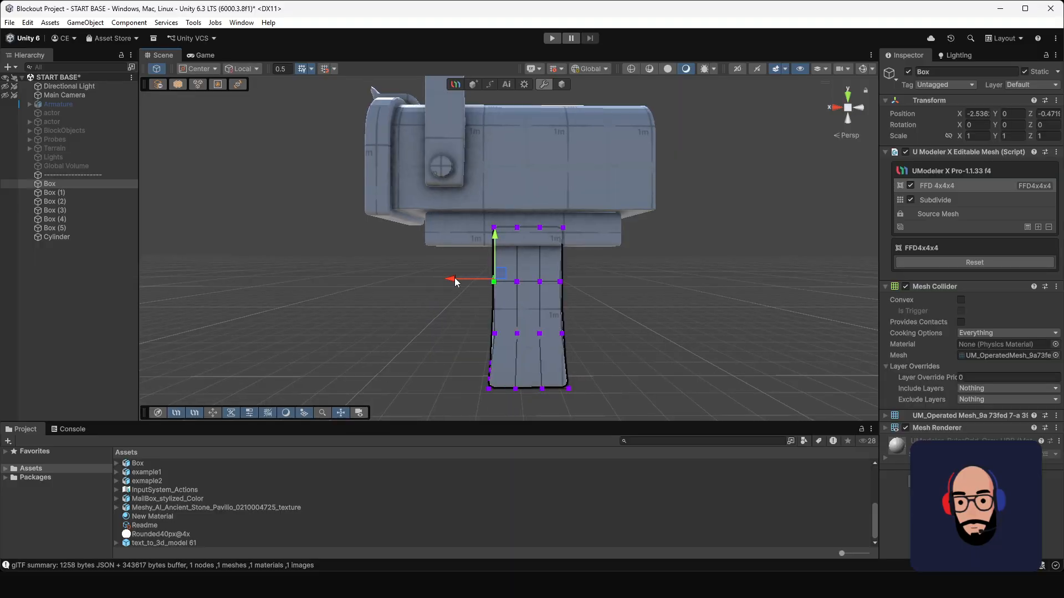
{"action": "left_click_drag", "start_coordinate": [455, 280], "coordinate": [458, 281]}
Step: Narrow the lower part of the post by scaling the FFD row just above its foot inward
{"action": "left_click_drag", "start_coordinate": [490, 335], "coordinate": [546, 335], "text": "alt"}
{"action": "left_click_drag", "start_coordinate": [466, 304], "coordinate": [615, 345]}
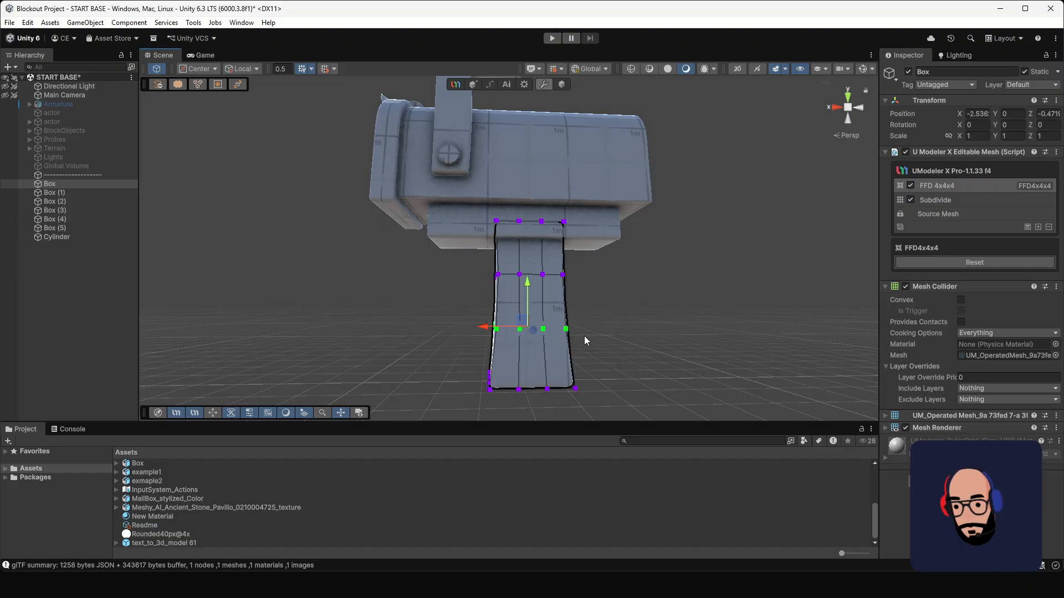
{"action": "key", "text": "r"}
{"action": "left_click_drag", "start_coordinate": [529, 327], "coordinate": [528, 330]}
{"action": "key", "text": "w"}
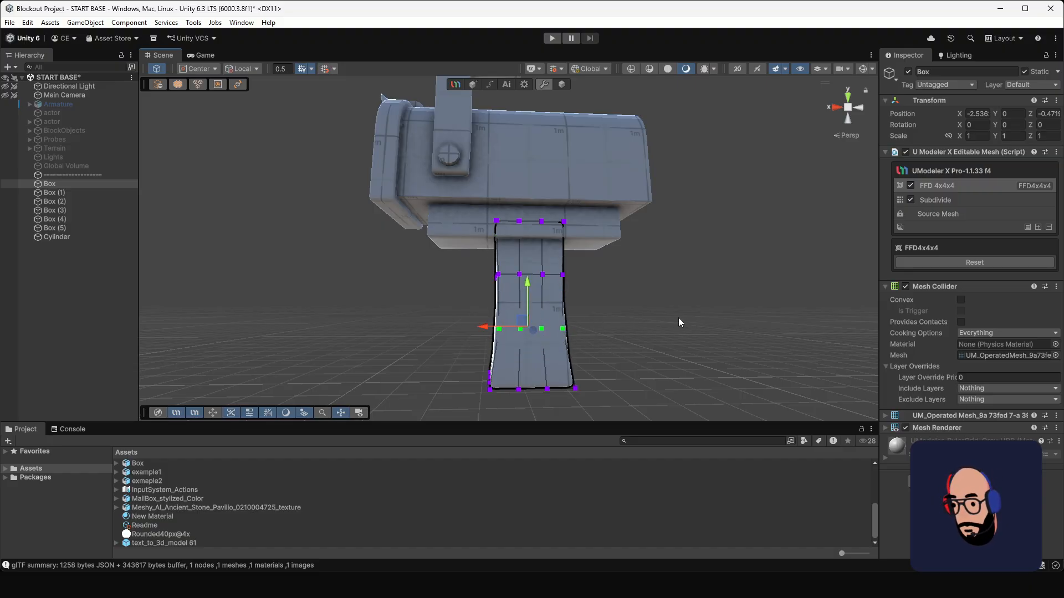
{"action": "left_click_drag", "start_coordinate": [678, 317], "coordinate": [668, 344], "text": "alt"}
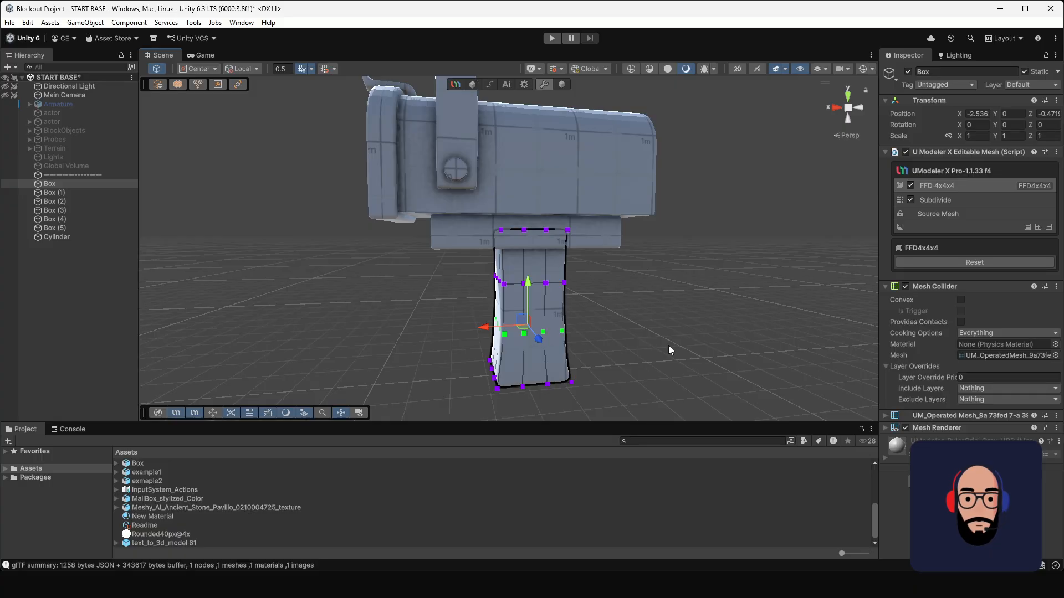
{"action": "left_click_drag", "start_coordinate": [495, 331], "coordinate": [483, 328]}
{"action": "left_click_drag", "start_coordinate": [622, 333], "coordinate": [740, 336], "text": "alt"}
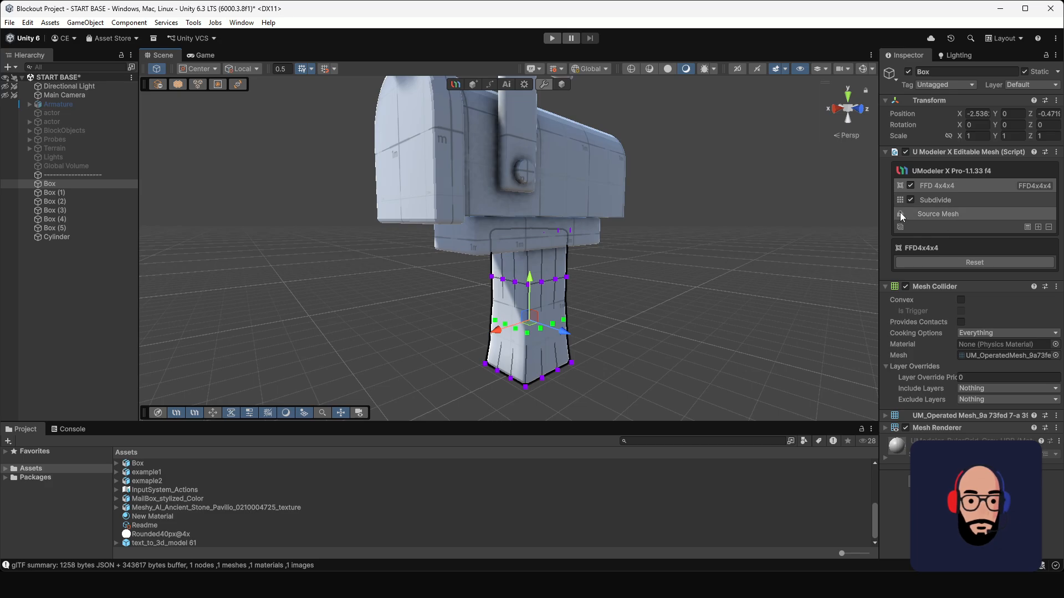
Step: Select the flat base block between the post and the mailbox and add an FFD 4x4x4 modifier to it
{"action": "left_click", "coordinate": [687, 261]}
{"action": "left_click_drag", "start_coordinate": [687, 261], "coordinate": [503, 280], "text": "alt"}
{"action": "left_click", "coordinate": [503, 281]}
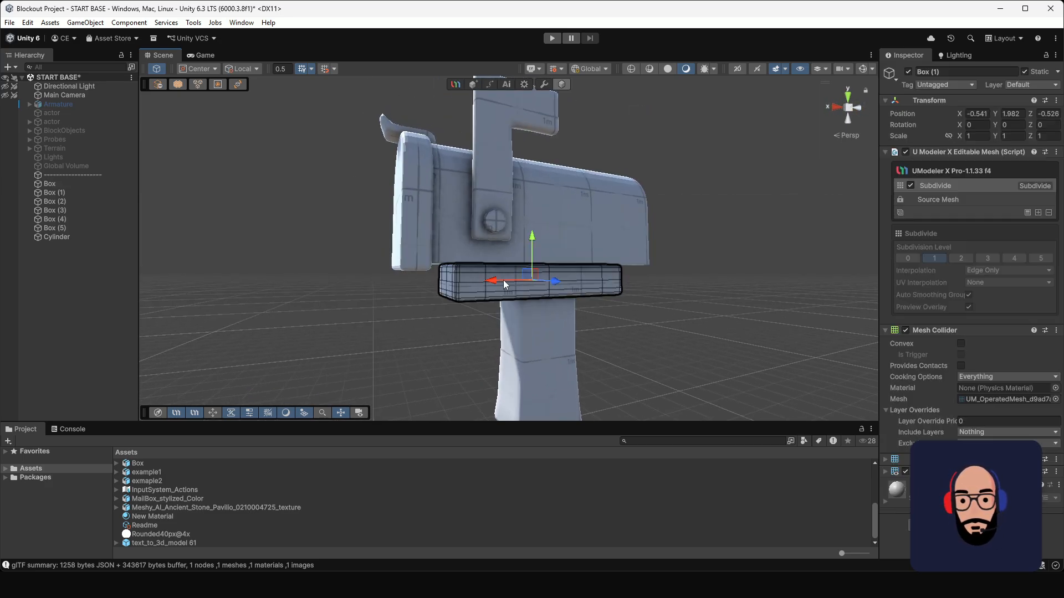
{"action": "left_click", "coordinate": [1038, 214]}
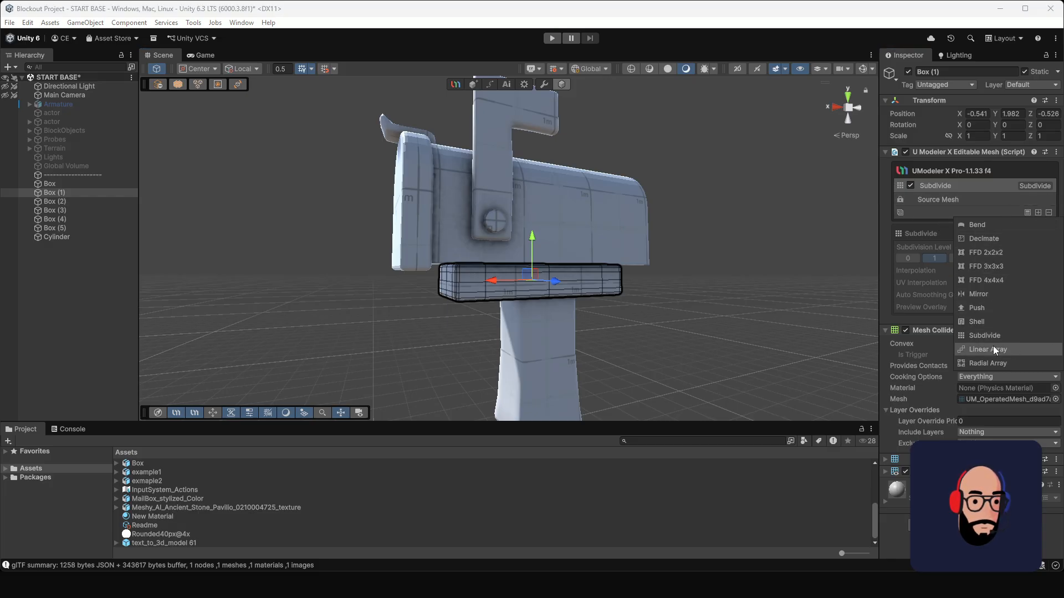
{"action": "left_click", "coordinate": [992, 280]}
Step: Enlarge the door-side end of the base block slightly by scaling its FFD control points
{"action": "left_click_drag", "start_coordinate": [564, 254], "coordinate": [508, 239], "text": "alt"}
{"action": "left_click_drag", "start_coordinate": [395, 236], "coordinate": [455, 339]}
{"action": "left_click_drag", "start_coordinate": [419, 286], "coordinate": [485, 284], "text": "alt"}
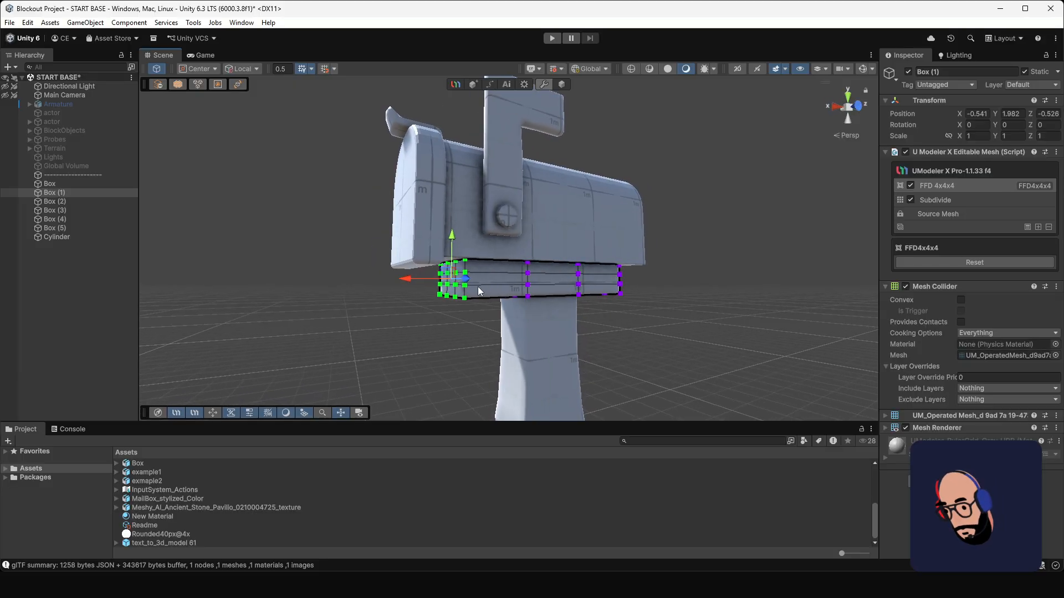
{"action": "key", "text": "r"}
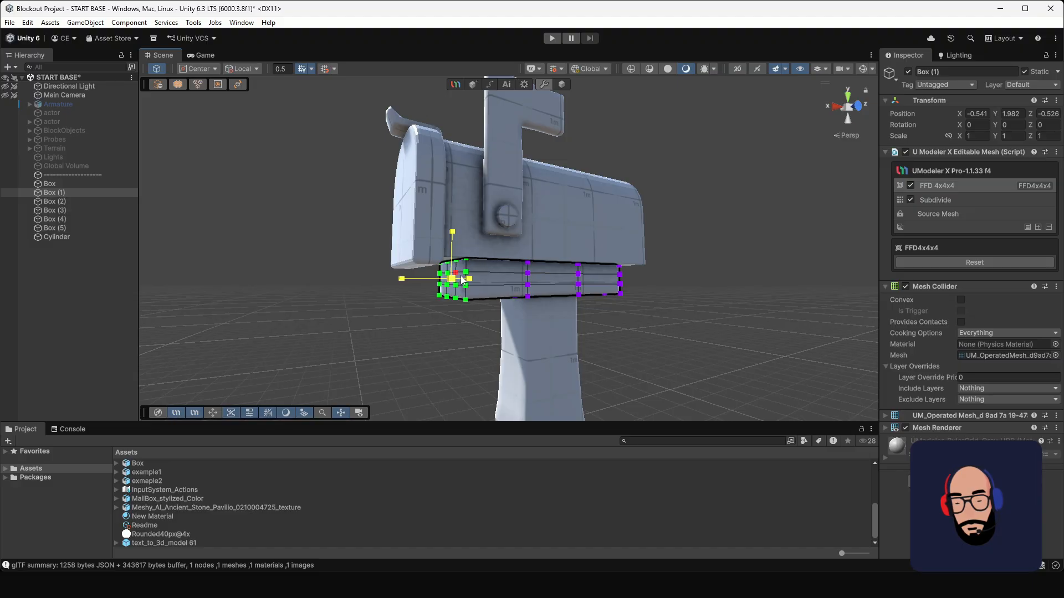
{"action": "key", "text": "w"}
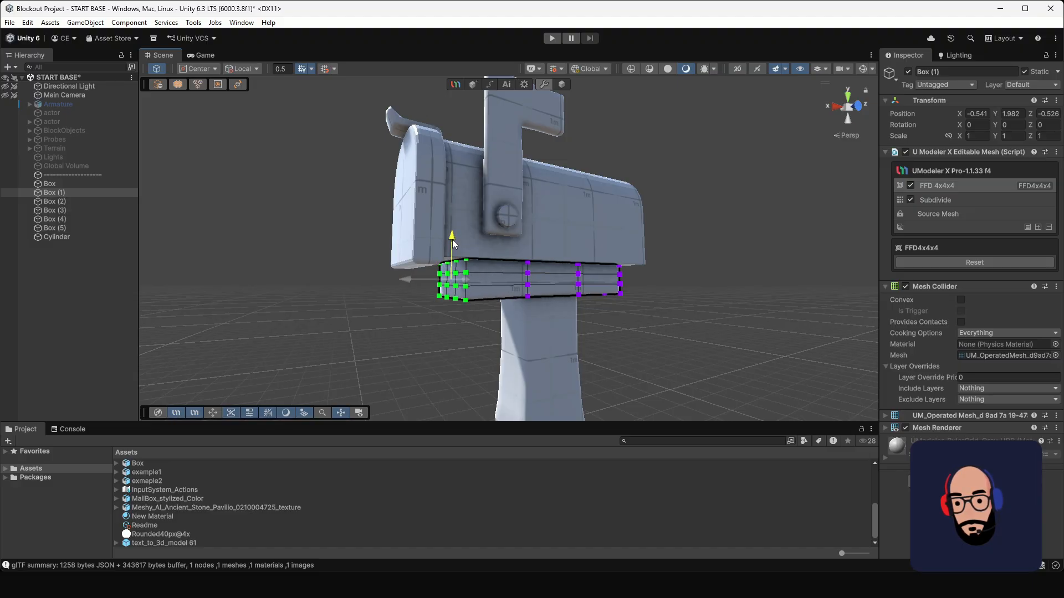
Step: Scale the FFD points at the base block's rear end and raise that end slightly
{"action": "left_click_drag", "start_coordinate": [560, 251], "coordinate": [611, 321], "text": "alt"}
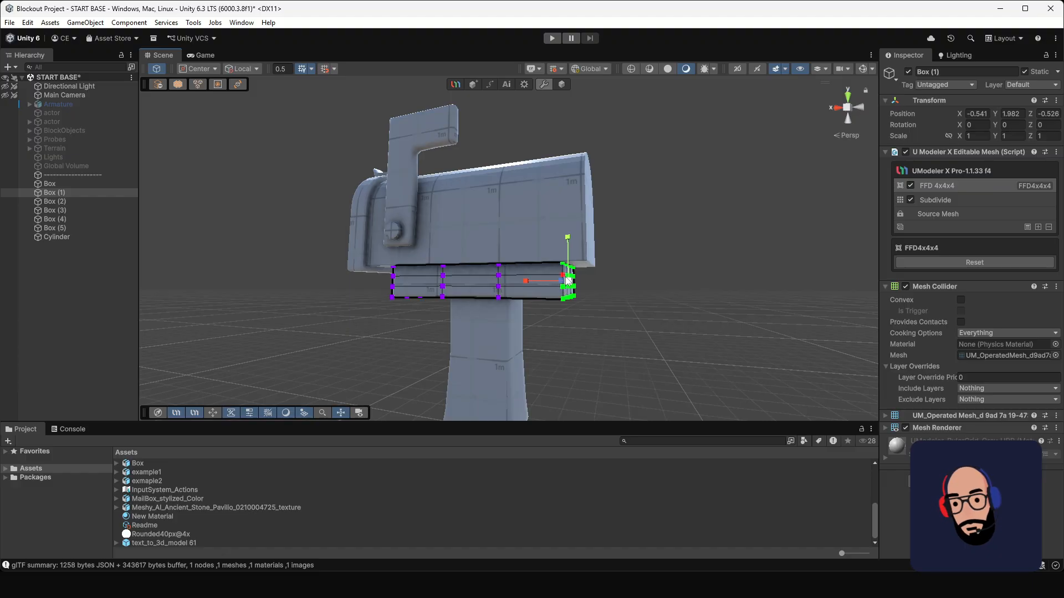
{"action": "left_click_drag", "start_coordinate": [568, 281], "coordinate": [575, 283]}
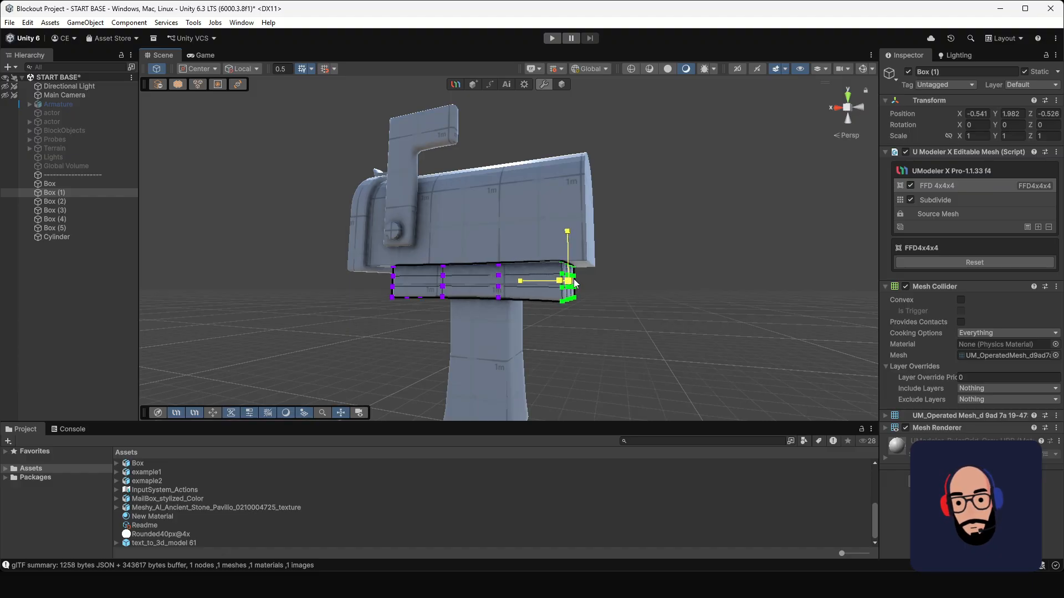
{"action": "key", "text": "w"}
{"action": "mouse_move", "coordinate": [568, 242]}
{"action": "left_mouse_down"}
{"action": "mouse_move", "coordinate": [573, 284]}
{"action": "mouse_move", "coordinate": [569, 237]}
{"action": "left_mouse_up"}
{"action": "key", "text": "r"}
{"action": "key", "text": "w"}
{"action": "left_click", "coordinate": [606, 261]}
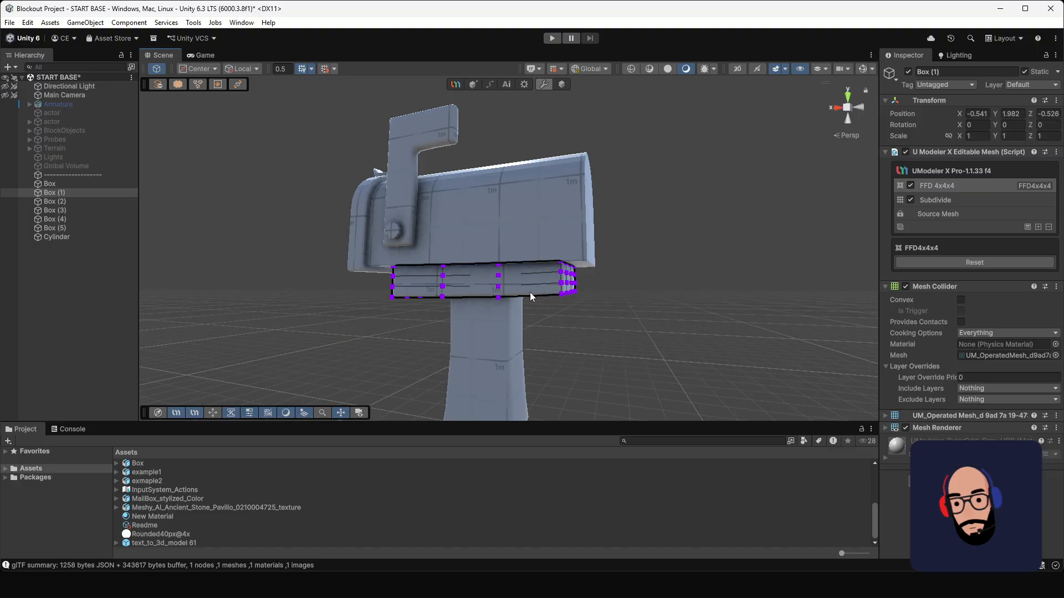
Step: Scale the base block's middle columns of FFD points to refine its shape and finish the FFD editing
{"action": "left_click_drag", "start_coordinate": [529, 291], "coordinate": [546, 331], "text": "alt"}
{"action": "left_click_drag", "start_coordinate": [442, 275], "coordinate": [513, 261], "text": "alt"}
{"action": "right_click_drag", "start_coordinate": [513, 261], "coordinate": [507, 235], "text": "alt"}
{"action": "left_click", "coordinate": [563, 85]}
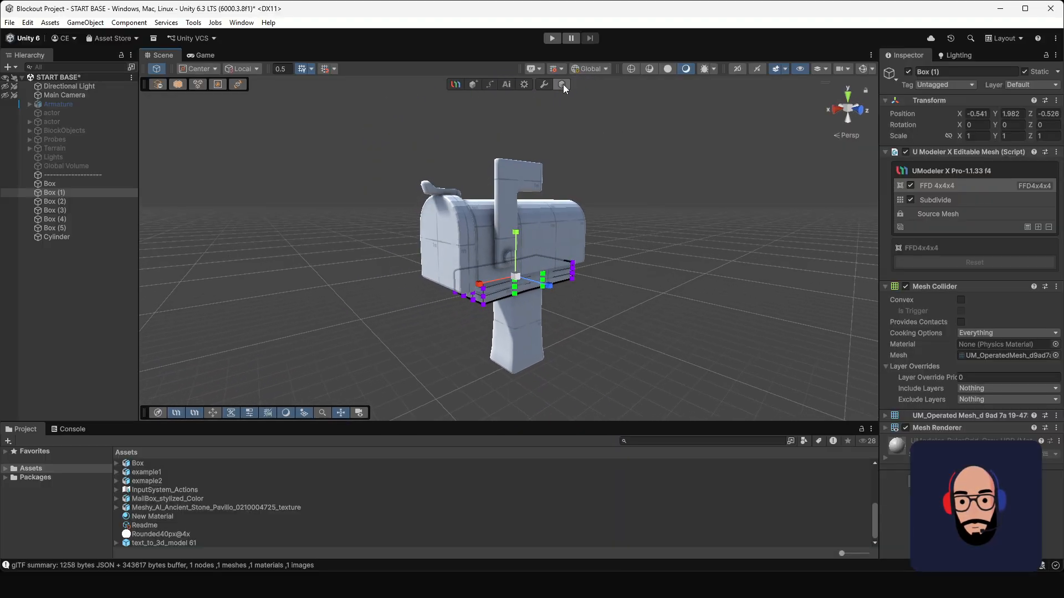
{"action": "left_click", "coordinate": [619, 257]}
Step: Select the mailbox flag and, with the Pivot tool in the front view, place its pivot on the round bolt
{"action": "left_click_drag", "start_coordinate": [602, 307], "coordinate": [504, 234], "text": "alt"}
{"action": "left_click", "coordinate": [457, 221]}
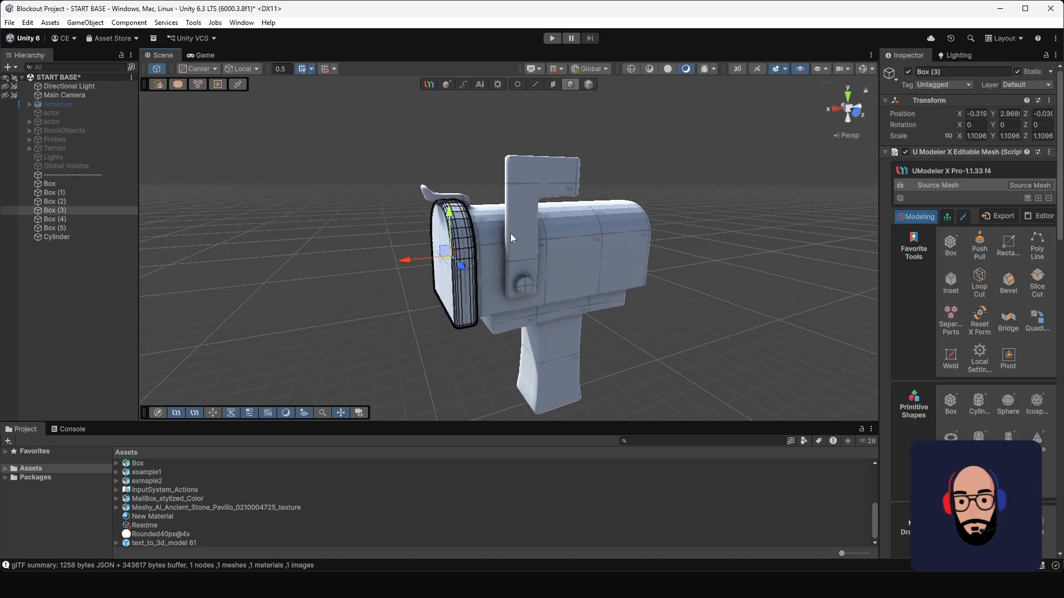
{"action": "left_click", "coordinate": [519, 224]}
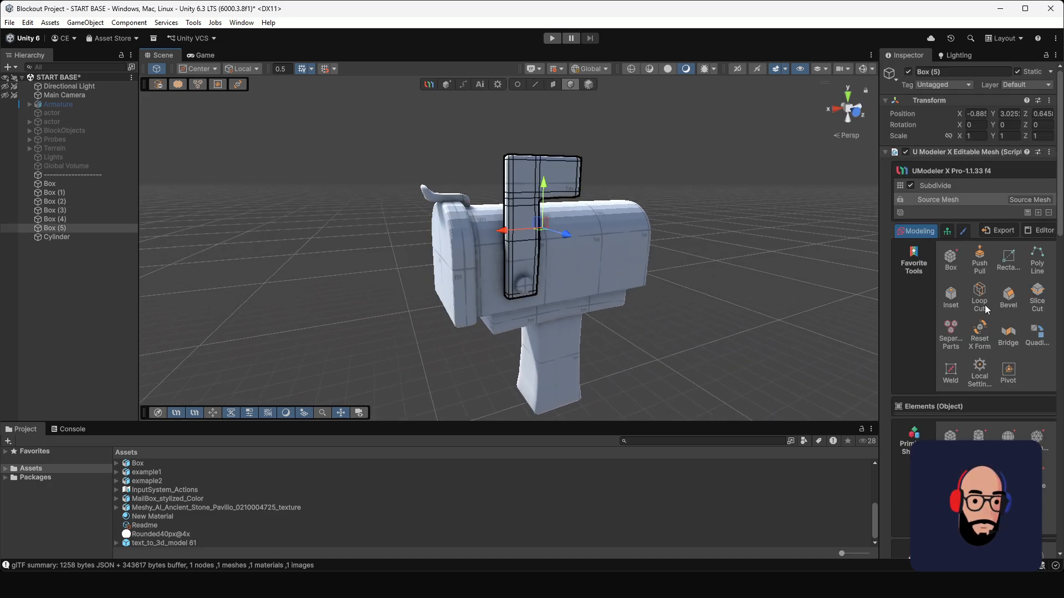
{"action": "left_click", "coordinate": [1008, 371]}
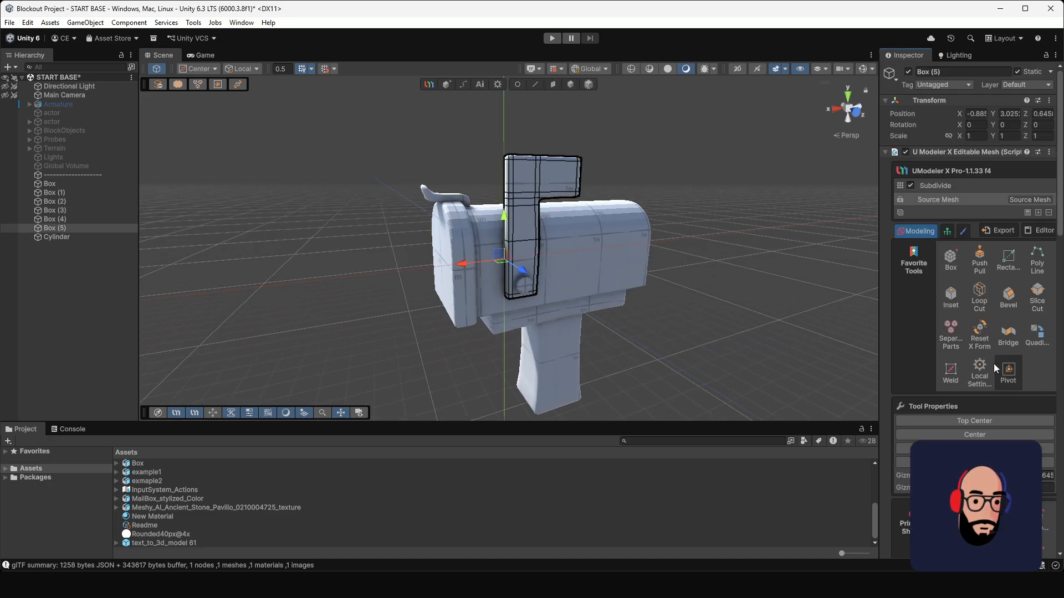
{"action": "left_click", "coordinate": [833, 110]}
{"action": "left_click", "coordinate": [860, 108]}
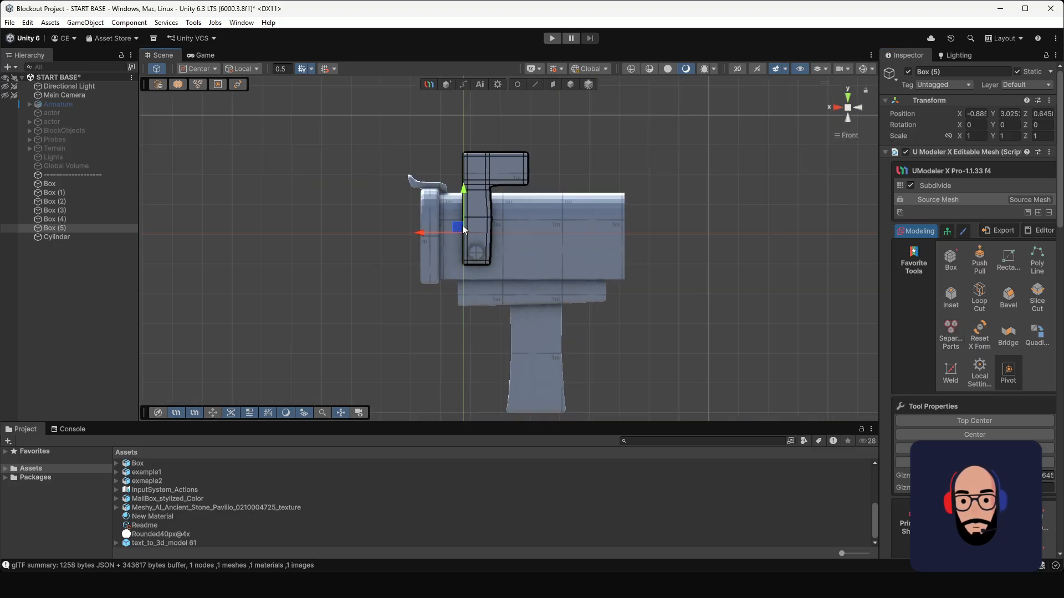
{"action": "left_click_drag", "start_coordinate": [468, 246], "coordinate": [473, 248]}
{"action": "scroll", "coordinate": [541, 230], "scroll_direction": "up", "scroll_amount": 5}
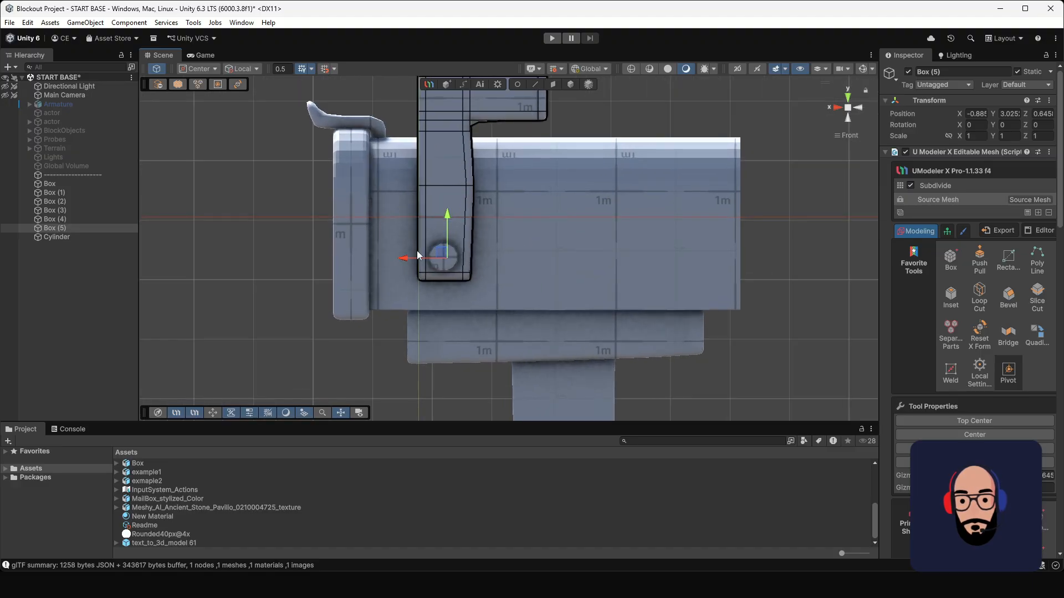
{"action": "left_click_drag", "start_coordinate": [404, 258], "coordinate": [400, 259]}
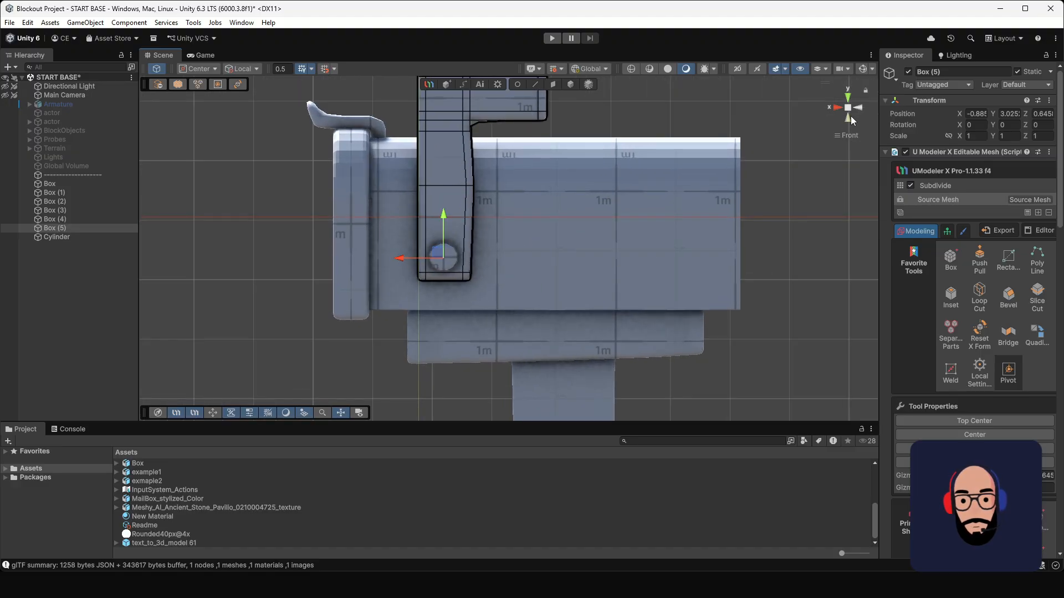
Step: Center the flag's pivot within its thickness in the side view, apply the new pivot and leave the Pivot tool
{"action": "left_click", "coordinate": [837, 108]}
{"action": "left_click_drag", "start_coordinate": [732, 261], "coordinate": [745, 256]}
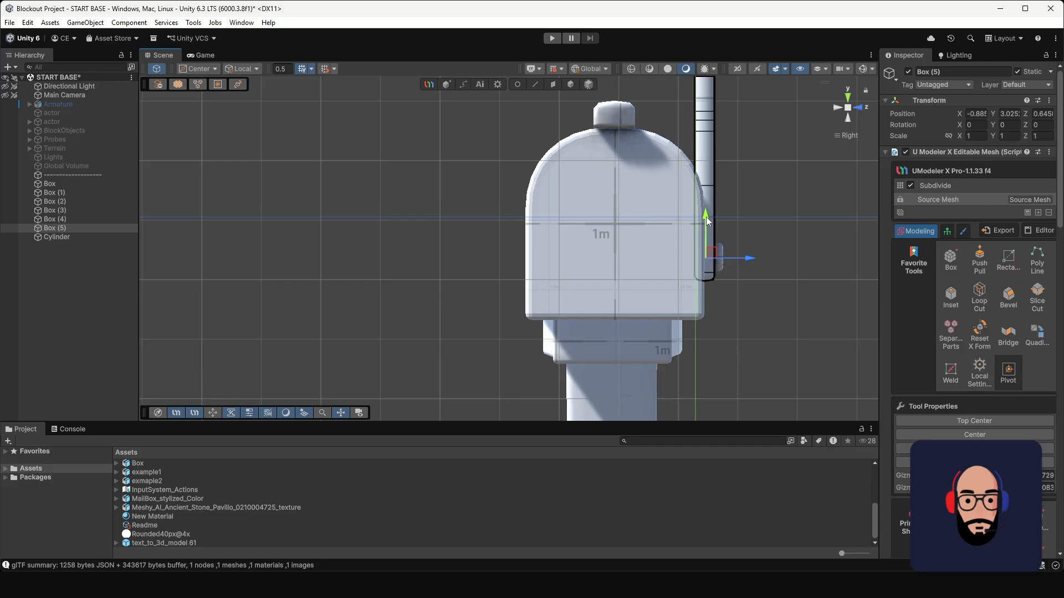
{"action": "left_click", "coordinate": [848, 108]}
{"action": "left_click_drag", "start_coordinate": [815, 194], "coordinate": [645, 302], "text": "alt"}
{"action": "scroll", "coordinate": [560, 268], "scroll_direction": "down", "scroll_amount": 4}
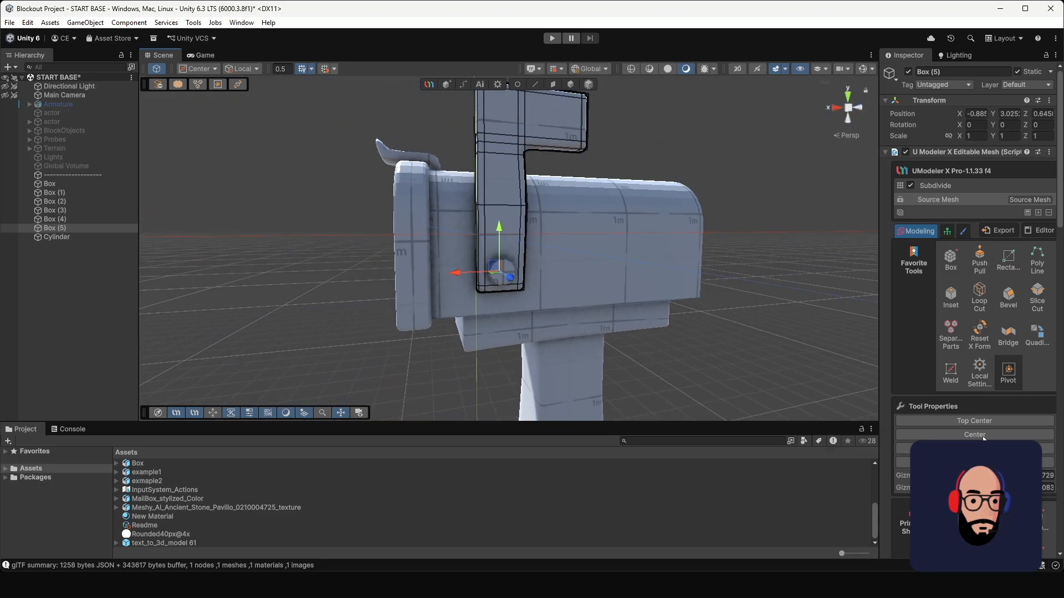
{"action": "left_click", "coordinate": [974, 462]}
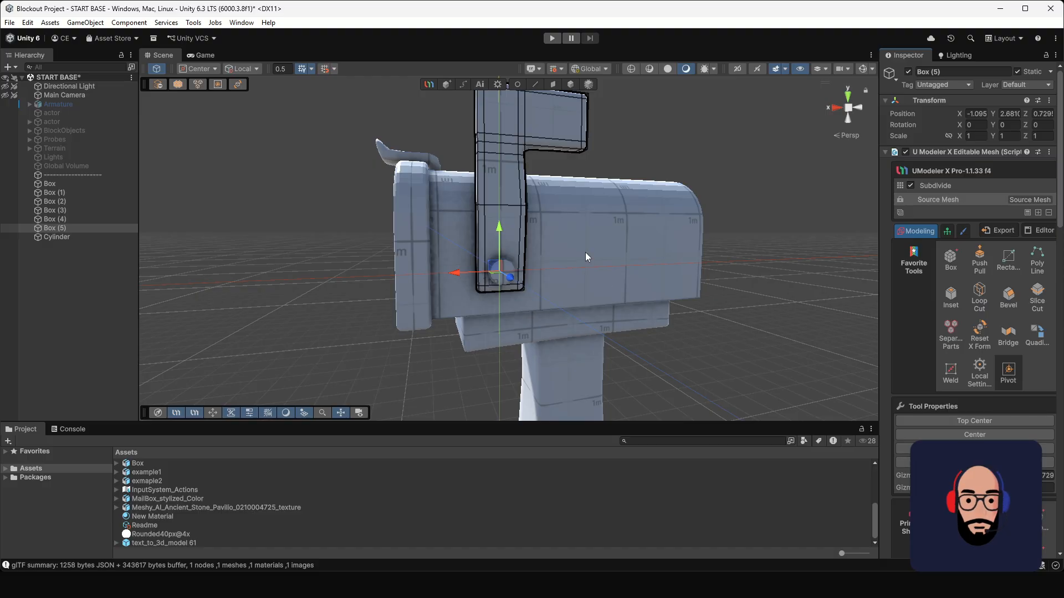
{"action": "left_click", "coordinate": [571, 84]}
{"action": "scroll", "coordinate": [388, 138], "scroll_direction": "down", "scroll_amount": 4}
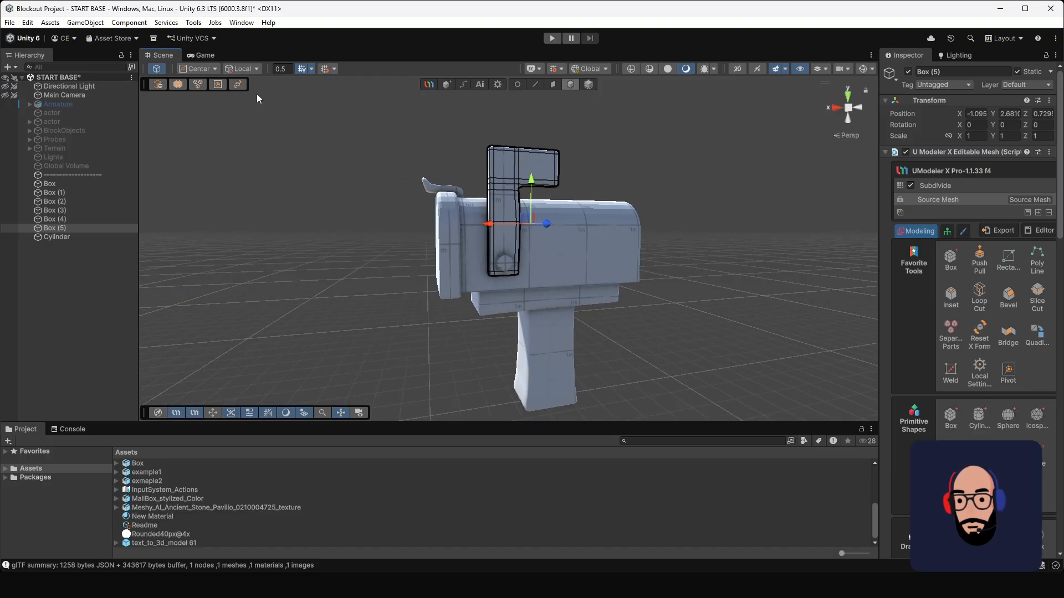
Step: Set the gizmo handle position to Pivot and test the flag's rotation around the bolt, ending upright
{"action": "left_click", "coordinate": [204, 66]}
{"action": "left_click", "coordinate": [217, 94]}
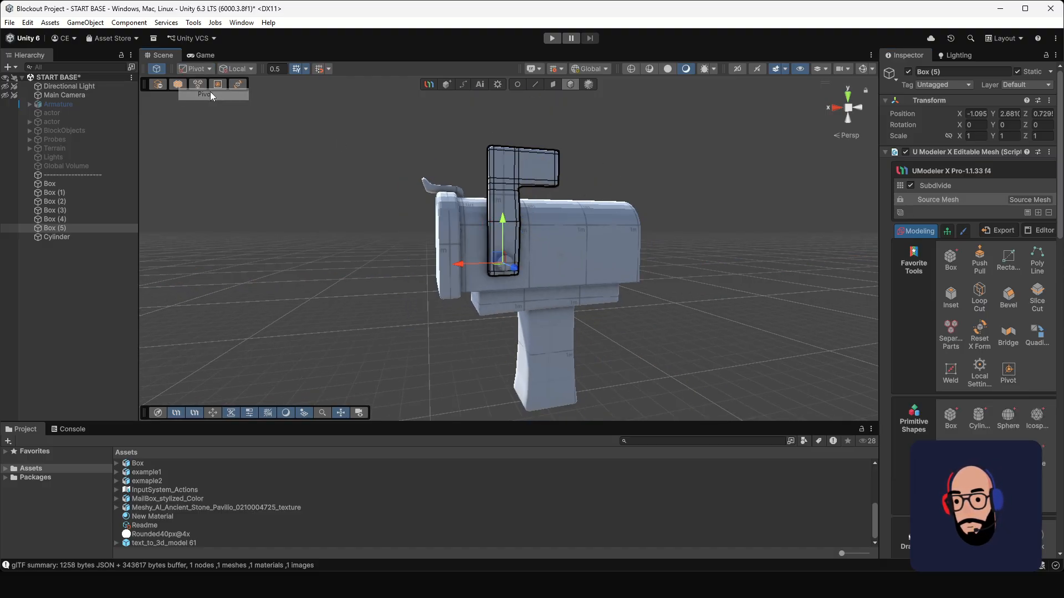
{"action": "left_click_drag", "start_coordinate": [581, 236], "coordinate": [560, 234], "text": "alt"}
{"action": "key", "text": "e"}
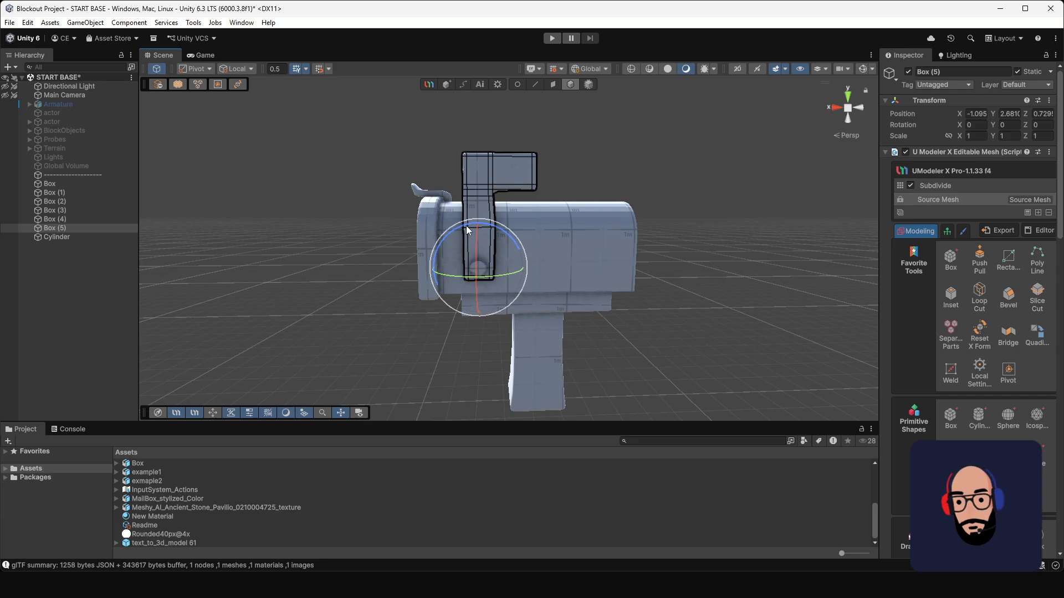
{"action": "left_click_drag", "start_coordinate": [467, 225], "coordinate": [548, 210]}
Step: Try rotating the mailbox door about its central pivot and undo the rotation
{"action": "left_click", "coordinate": [465, 231]}
{"action": "left_click_drag", "start_coordinate": [434, 219], "coordinate": [586, 294]}
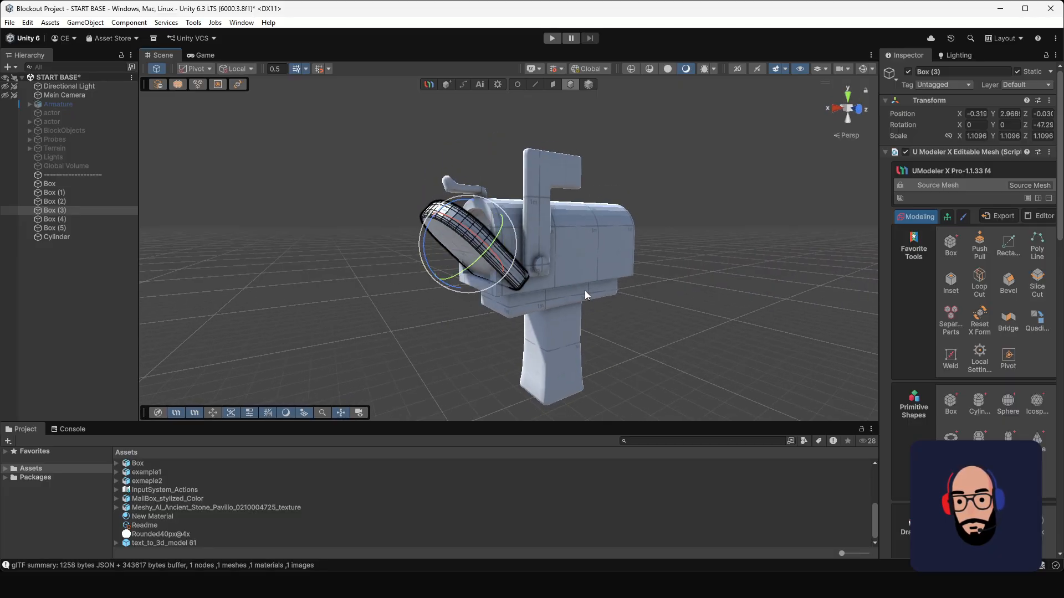
{"action": "key", "text": "ctrl+z"}
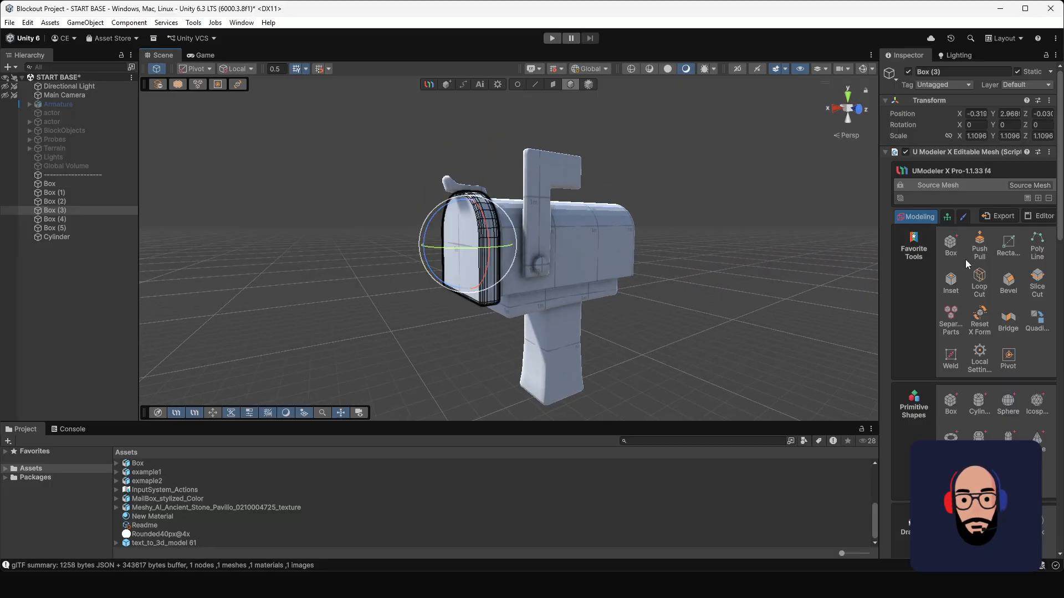
Step: Use the Pivot tool in the front view to place the mailbox door's pivot at its lower rear edge, apply it and leave the tool
{"action": "left_click", "coordinate": [1009, 356]}
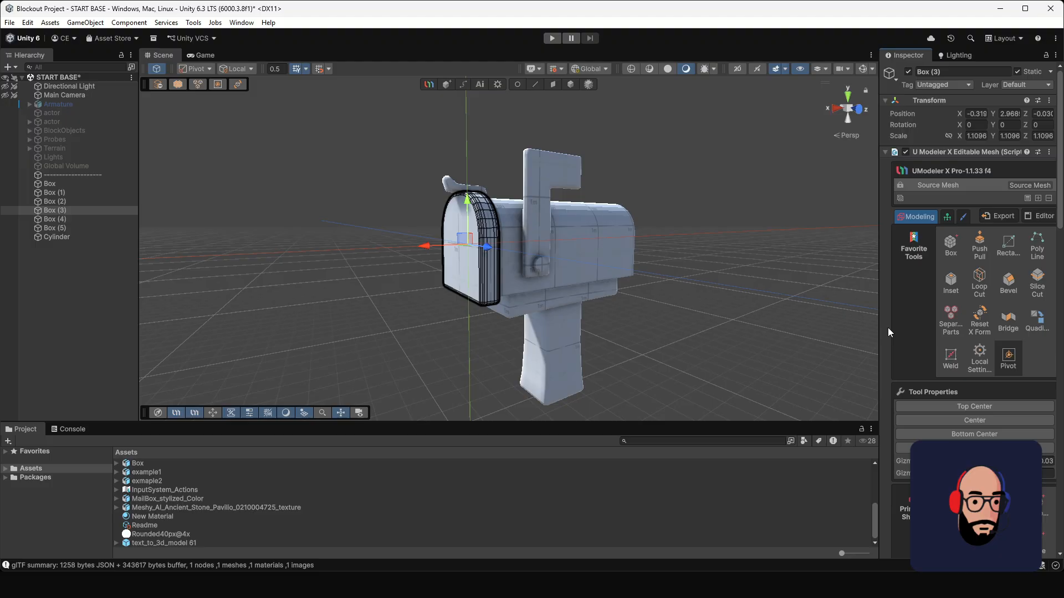
{"action": "left_click", "coordinate": [838, 112]}
{"action": "left_click", "coordinate": [859, 107]}
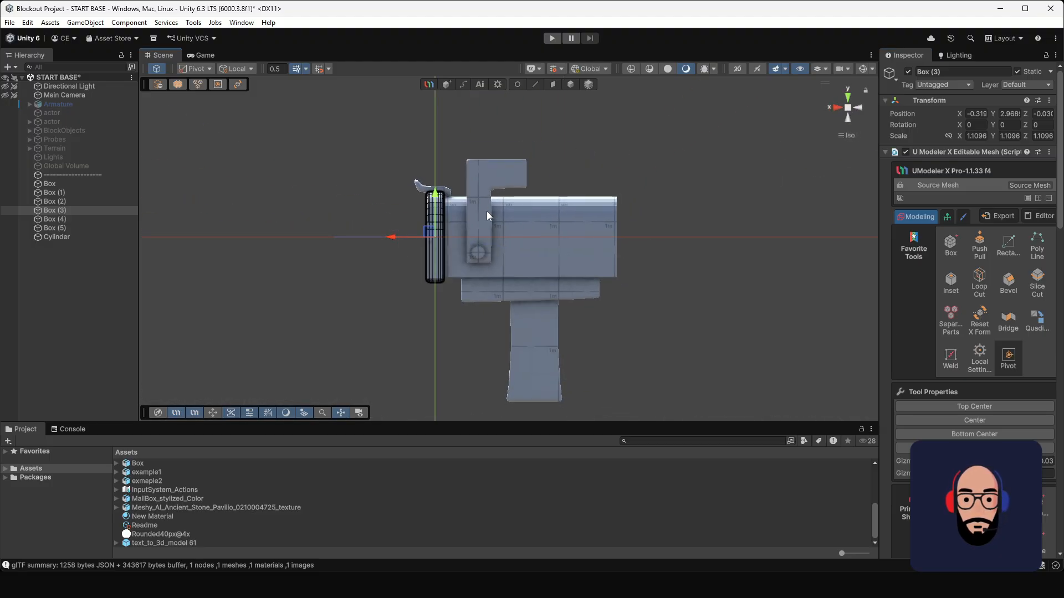
{"action": "left_click_drag", "start_coordinate": [435, 201], "coordinate": [433, 237]}
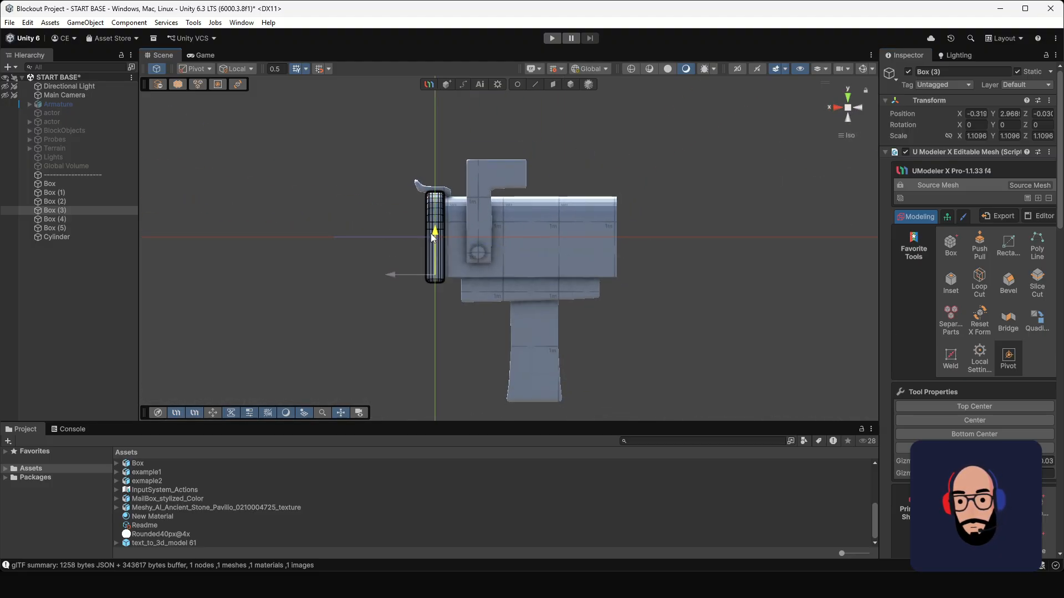
{"action": "left_click_drag", "start_coordinate": [405, 276], "coordinate": [404, 279]}
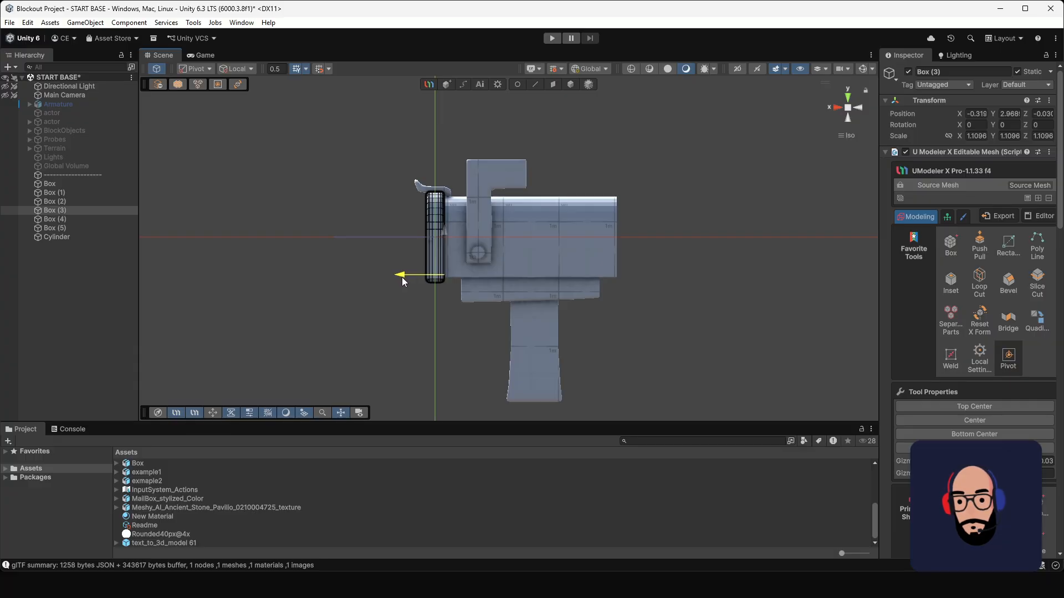
{"action": "scroll", "coordinate": [474, 264], "scroll_direction": "up", "scroll_amount": 4}
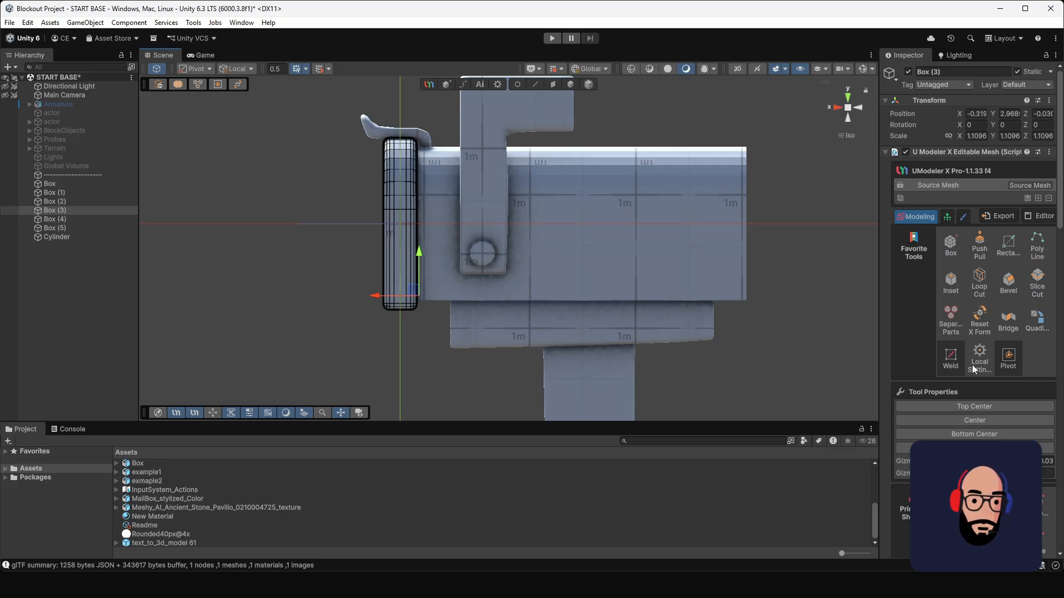
{"action": "left_click", "coordinate": [951, 447]}
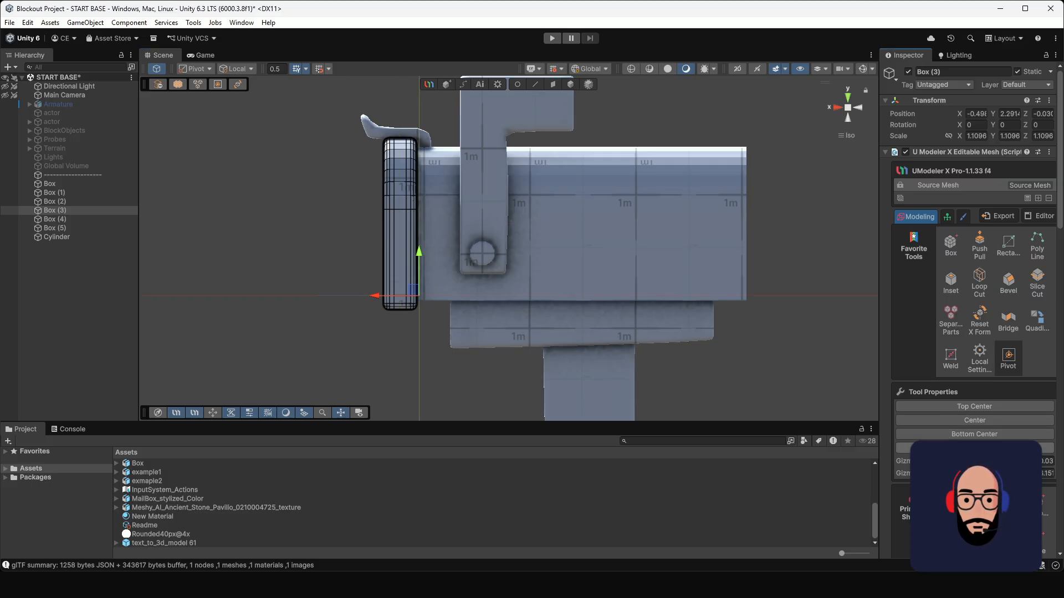
{"action": "left_click", "coordinate": [569, 83]}
Step: Return to perspective view and test the mailbox door's hinge by rotating it open about 85° around its new pivot
{"action": "scroll", "coordinate": [476, 205], "scroll_direction": "down", "scroll_amount": 1}
{"action": "left_click_drag", "start_coordinate": [477, 205], "coordinate": [484, 289], "text": "alt"}
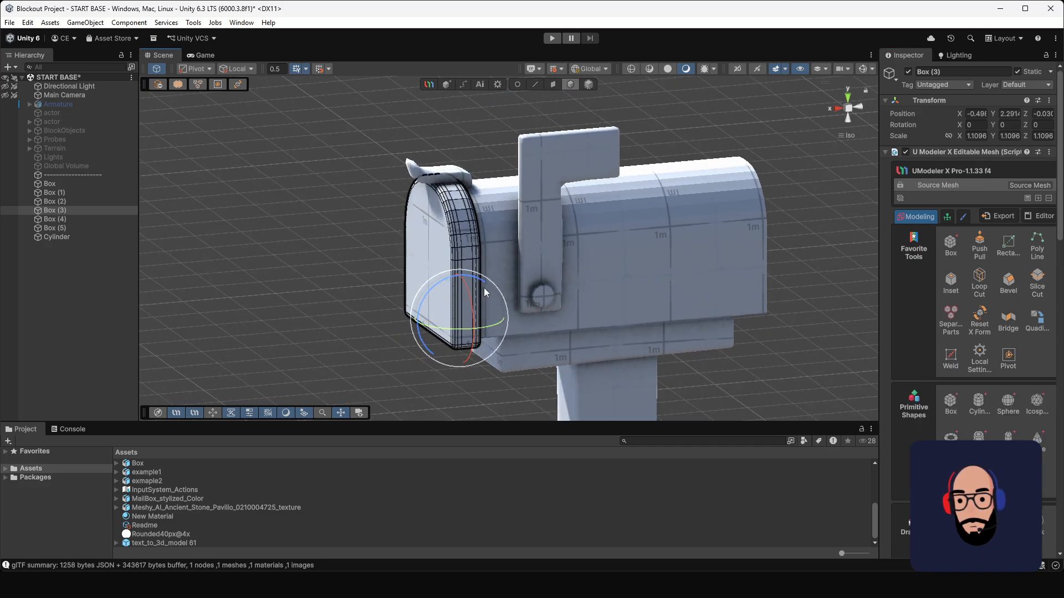
{"action": "left_click", "coordinate": [849, 111]}
{"action": "scroll", "coordinate": [490, 273], "scroll_direction": "down", "scroll_amount": 3}
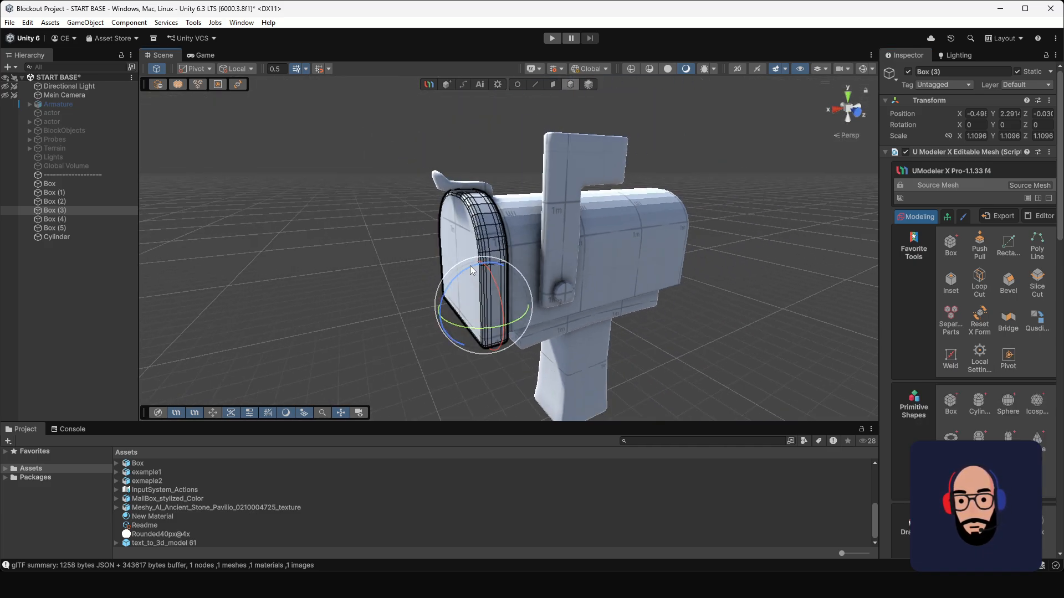
{"action": "left_click_drag", "start_coordinate": [471, 270], "coordinate": [368, 341]}
{"action": "left_click_drag", "start_coordinate": [337, 292], "coordinate": [371, 247], "text": "alt"}
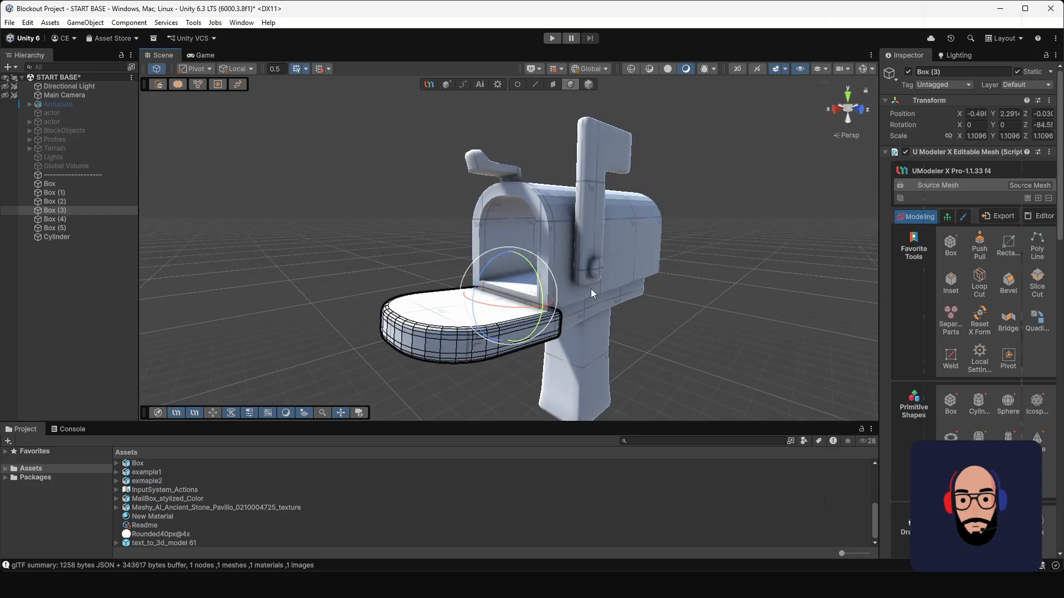
{"action": "scroll", "coordinate": [590, 288], "scroll_direction": "down", "scroll_amount": 4}
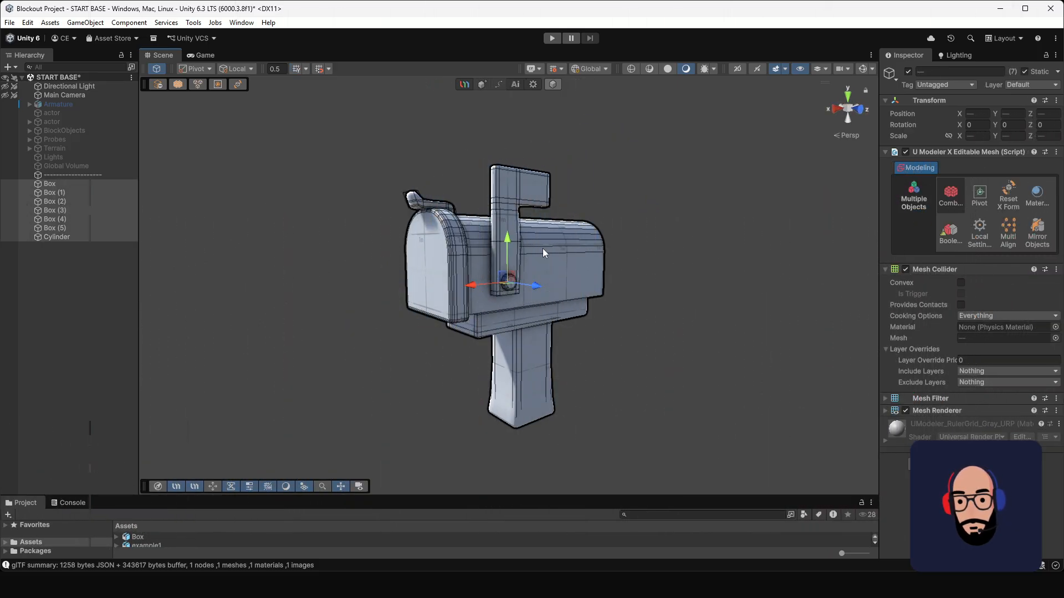
{"action": "scroll", "coordinate": [545, 260], "scroll_direction": "down", "scroll_amount": 2}
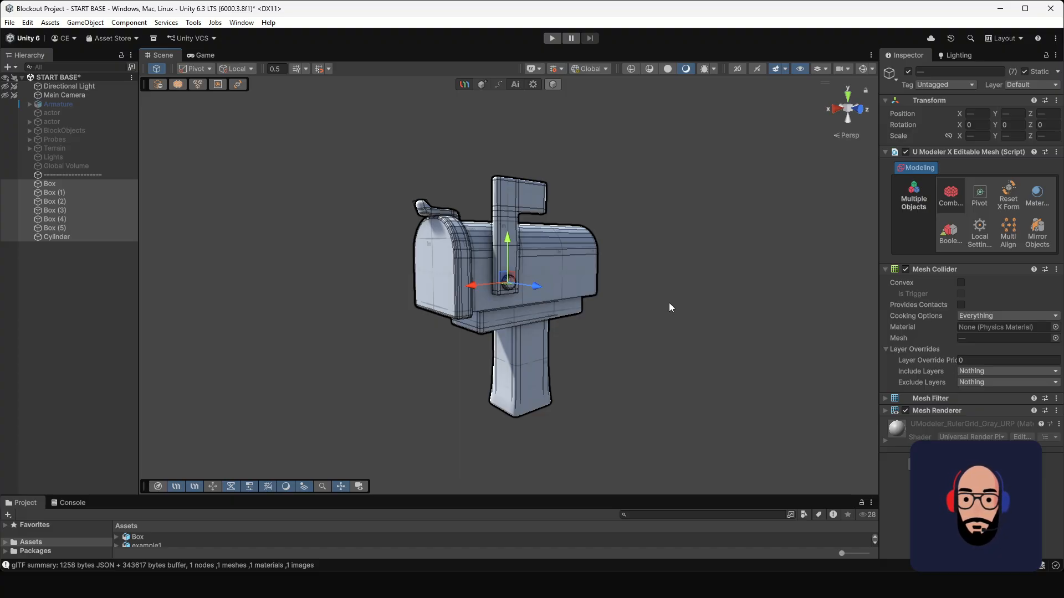
{"action": "scroll", "coordinate": [575, 266], "scroll_direction": "up", "scroll_amount": 2}
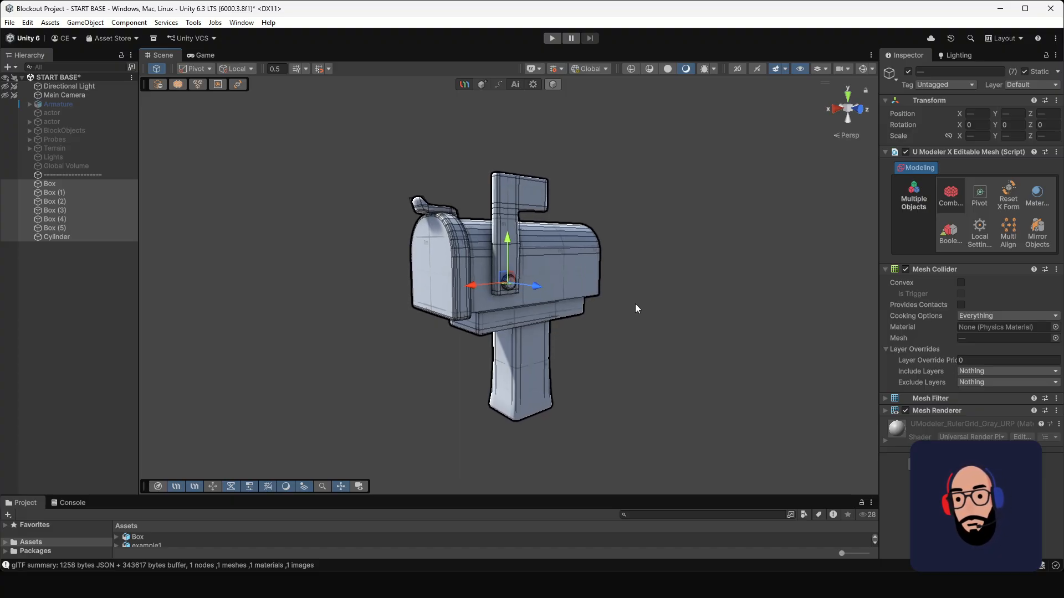